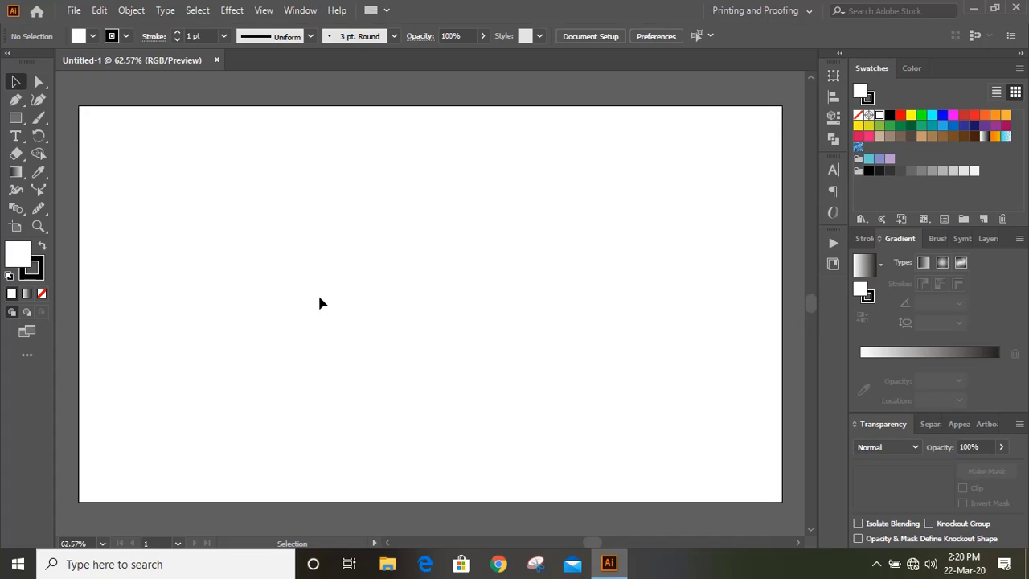
Draw a square near the artboard centre, filled dark green (006837) with no stroke
{"action": "left_click", "coordinate": [16, 117]}
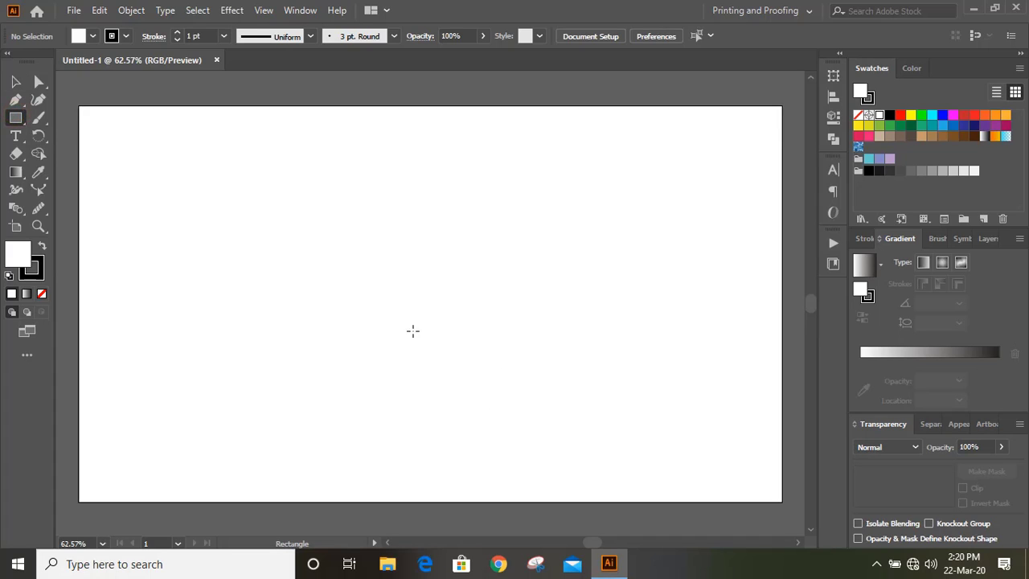
{"action": "left_click_drag", "start_coordinate": [358, 196], "coordinate": [531, 369]}
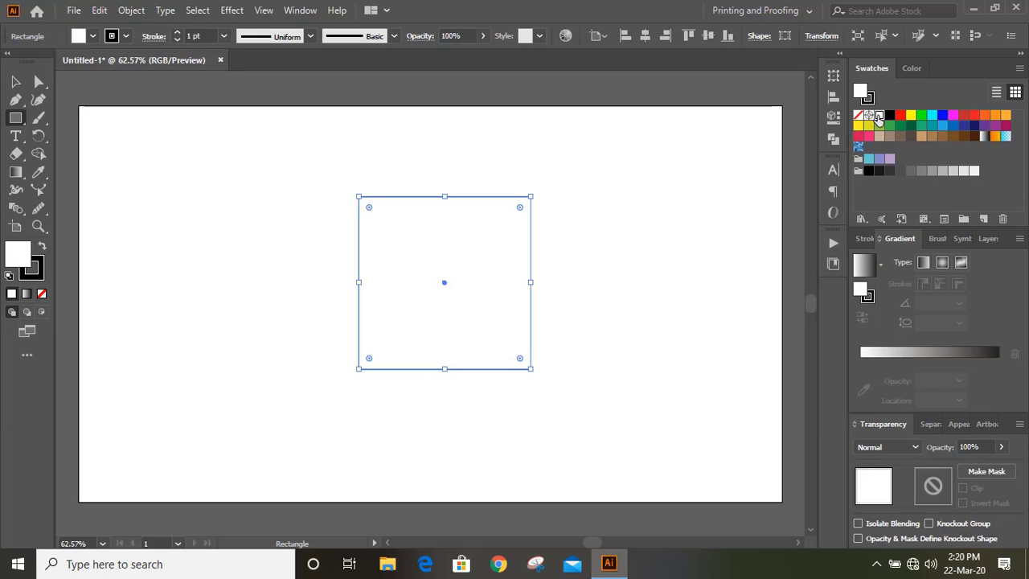
{"action": "left_click", "coordinate": [909, 126]}
{"action": "left_click", "coordinate": [40, 276]}
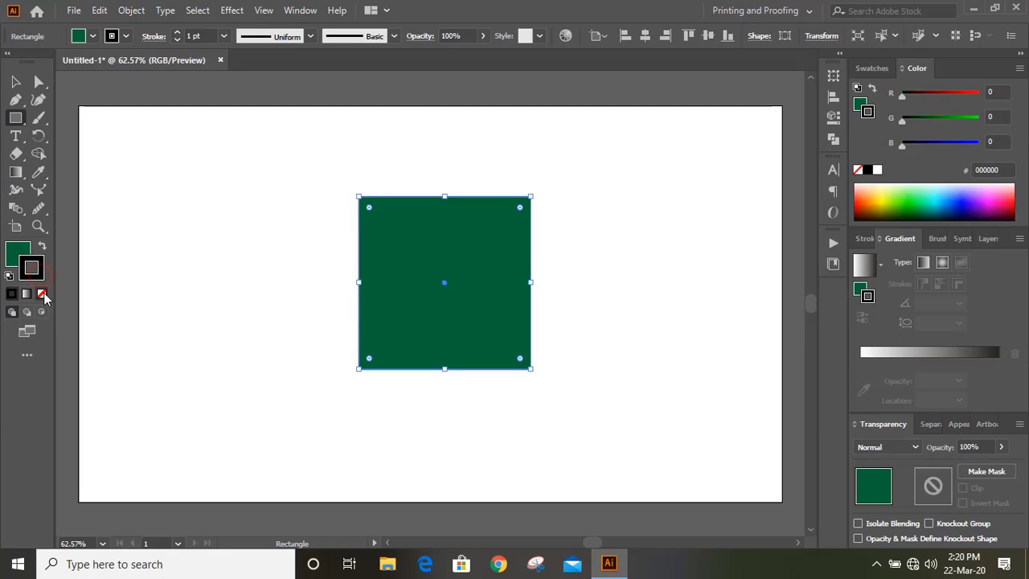
{"action": "left_click", "coordinate": [41, 294]}
{"action": "left_click", "coordinate": [17, 252]}
Deselect and then reselect the green square, ready for anchor-point editing
{"action": "left_click", "coordinate": [16, 83]}
{"action": "left_click", "coordinate": [237, 204]}
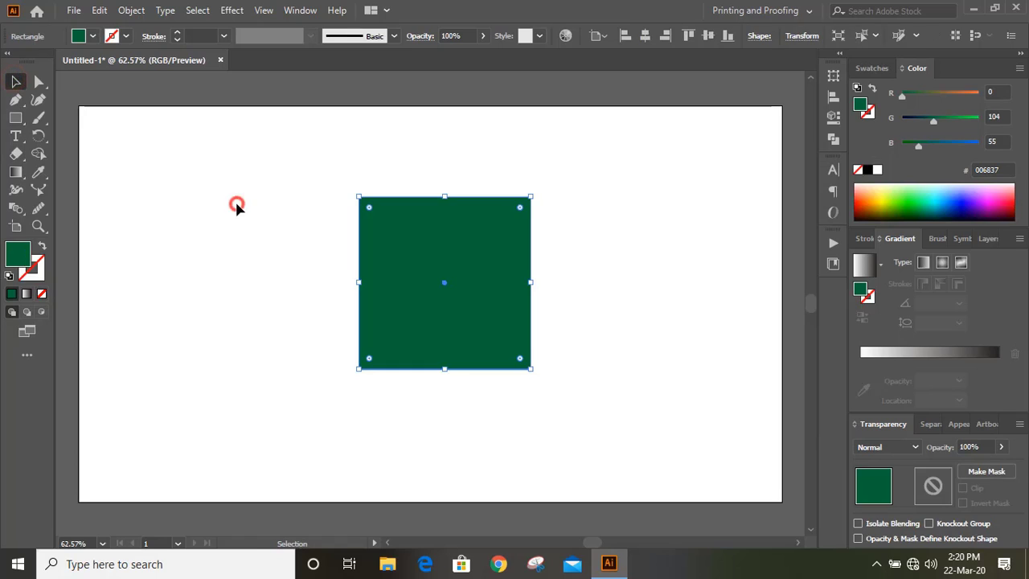
{"action": "left_click", "coordinate": [458, 245]}
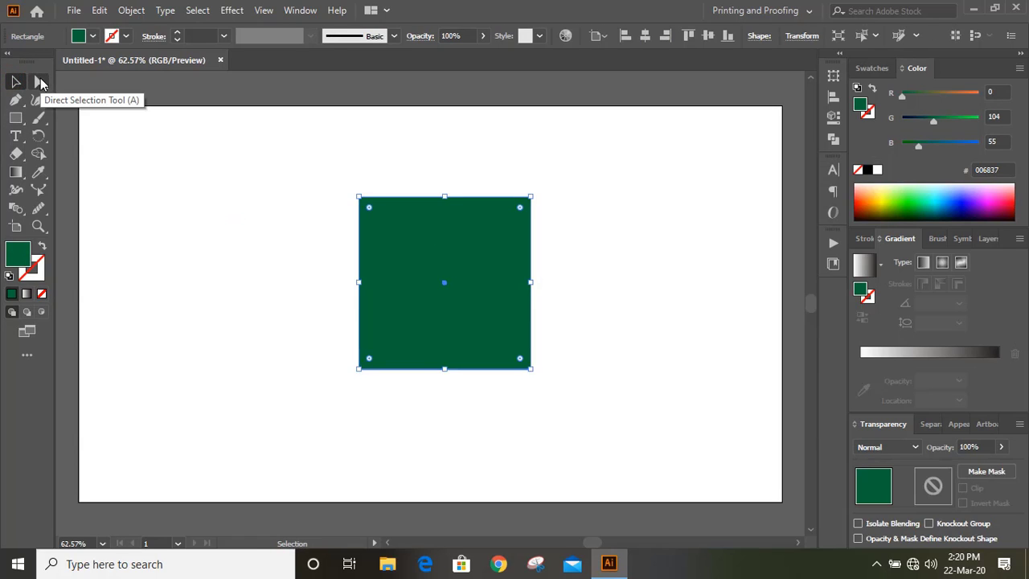
{"action": "left_click", "coordinate": [40, 82]}
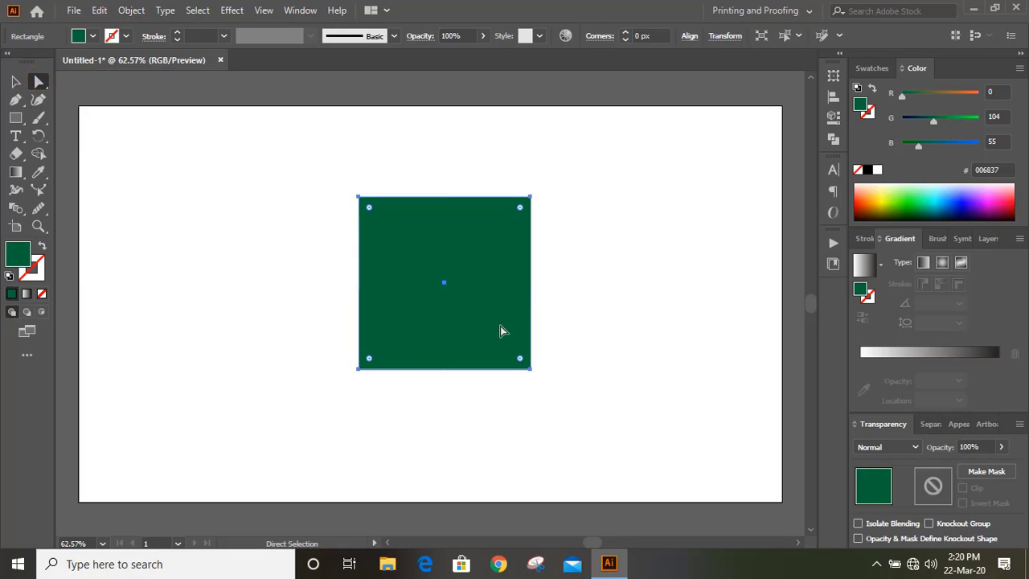
Slide the square's bottom-left corner right and its bottom-right corner left
{"action": "left_click", "coordinate": [359, 370]}
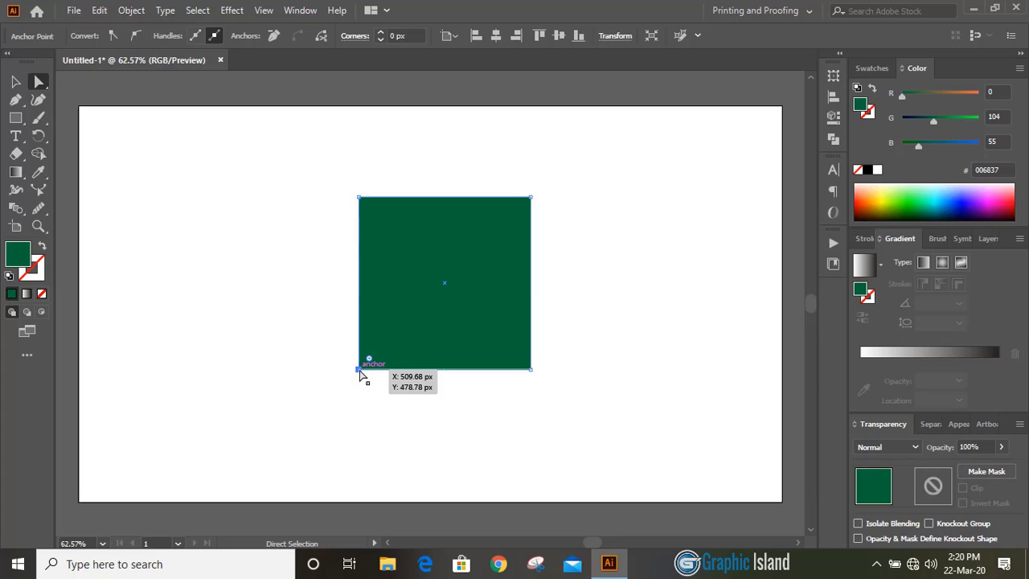
{"action": "key", "text": "shift+Right"}
{"action": "key", "text": "shift+Right"}
{"action": "key", "text": "shift+Right"}
{"action": "key", "text": "shift+Right"}
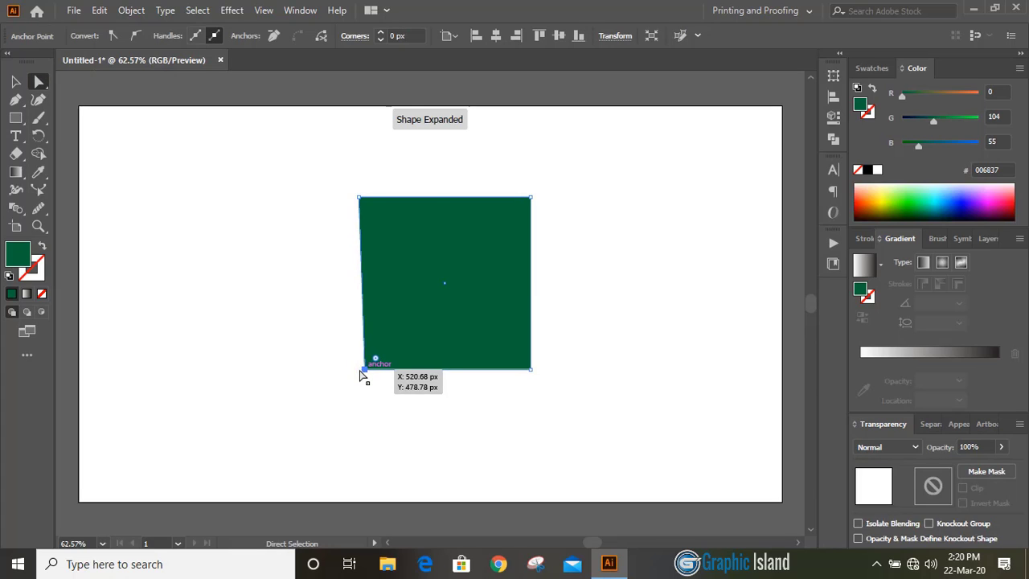
{"action": "key", "text": "shift+Right"}
{"action": "key", "text": "shift+Right"}
{"action": "key", "text": "shift+Right"}
{"action": "key", "text": "shift+Right"}
{"action": "key", "text": "shift+Right"}
{"action": "key", "text": "shift+Right"}
{"action": "key", "text": "shift+Right"}
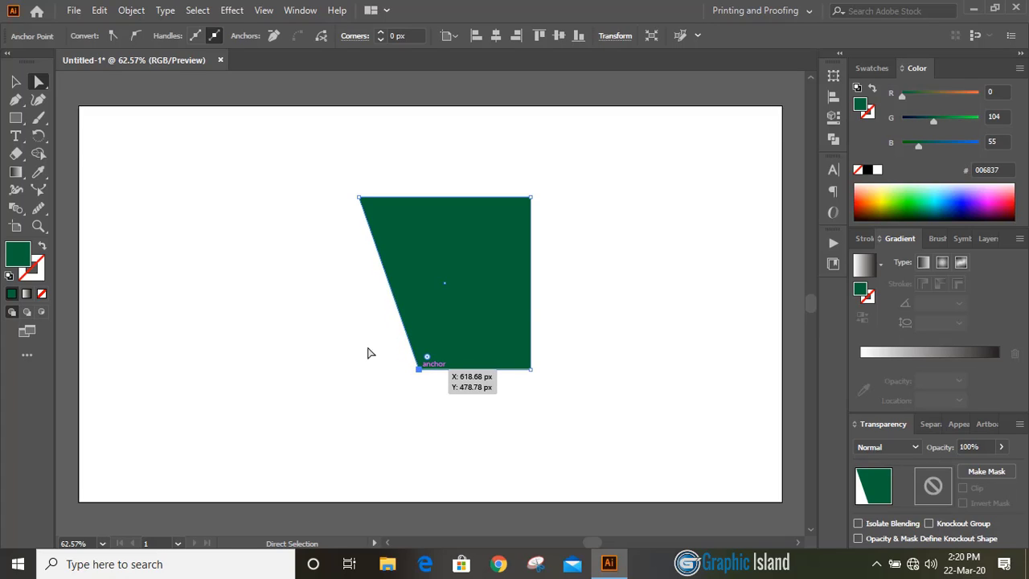
{"action": "left_click", "coordinate": [530, 370]}
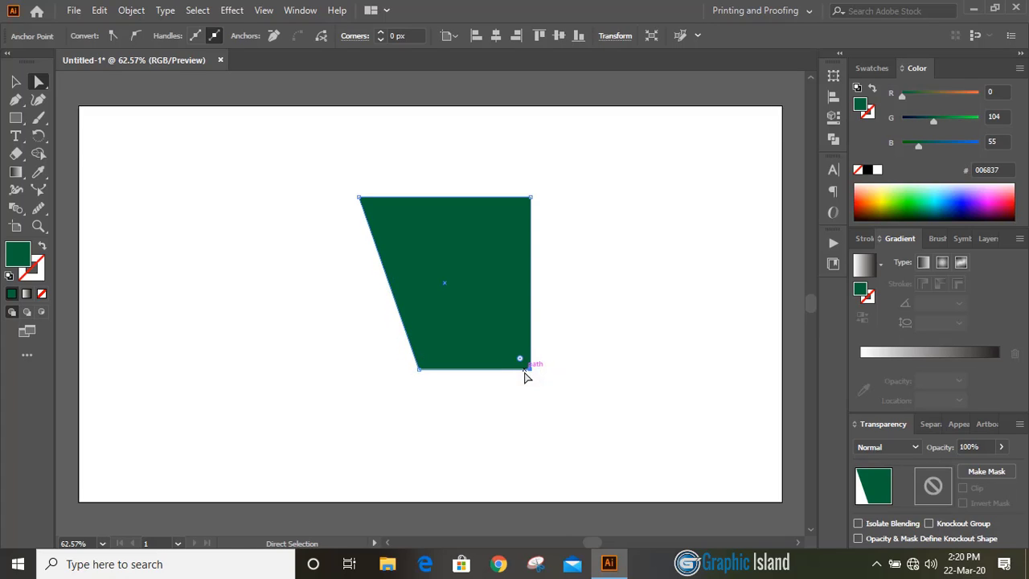
{"action": "key", "text": "shift+Left"}
{"action": "key", "text": "shift+Left"}
{"action": "key", "text": "shift+Left"}
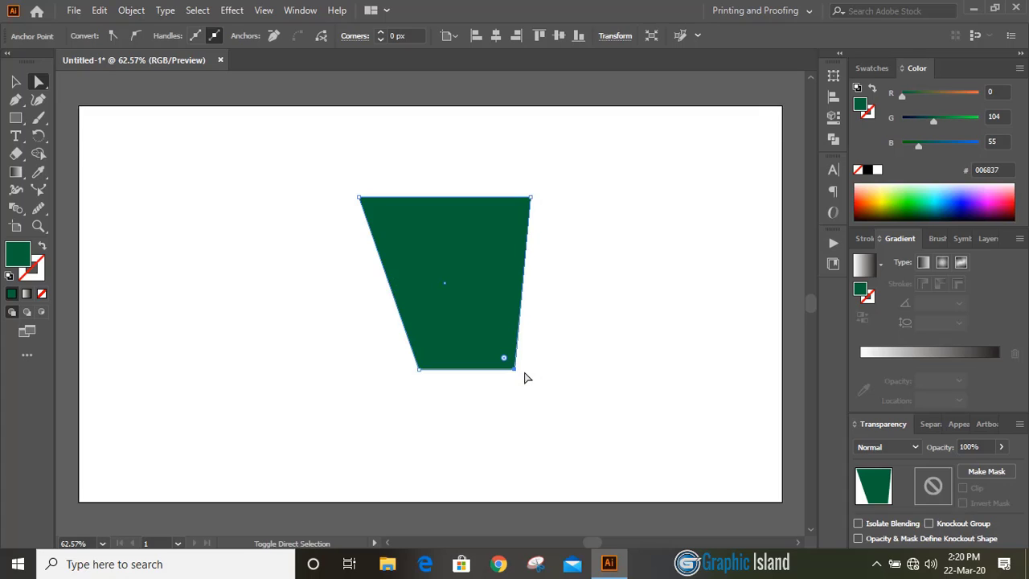
{"action": "key", "text": "shift+Left"}
{"action": "key", "text": "shift+Left"}
{"action": "key", "text": "shift+Left"}
{"action": "key", "text": "shift+Left"}
{"action": "key", "text": "shift+Left"}
{"action": "key", "text": "shift+Left"}
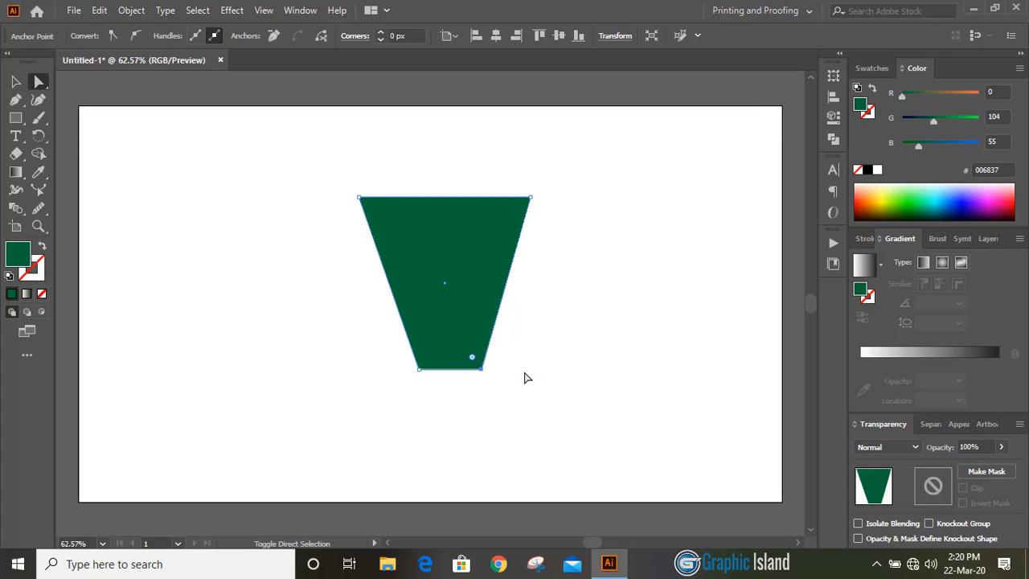
{"action": "key", "text": "shift+Left"}
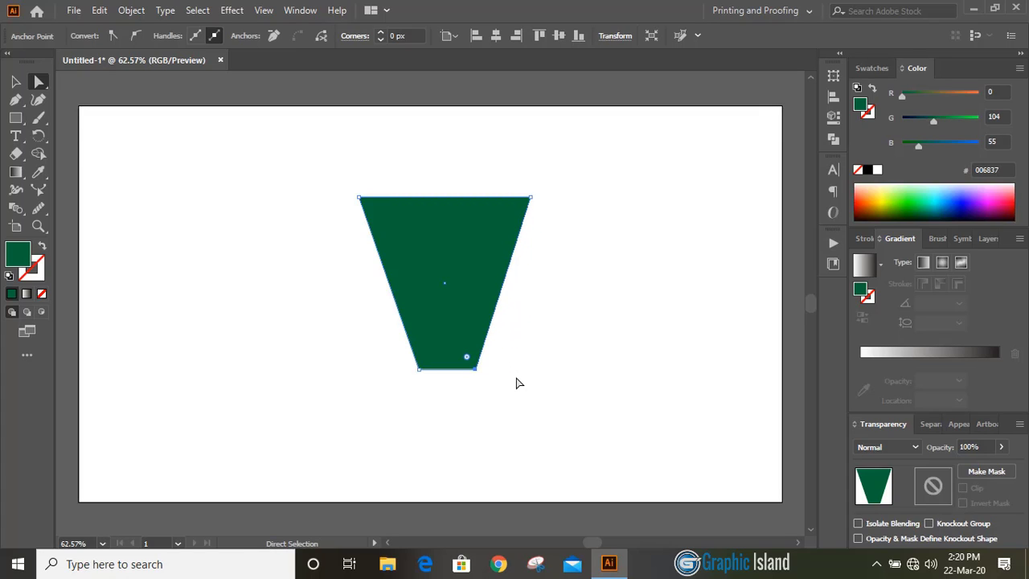
Lower the top-right corner to slant the top, then squash the wedge vertically
{"action": "left_click", "coordinate": [530, 198]}
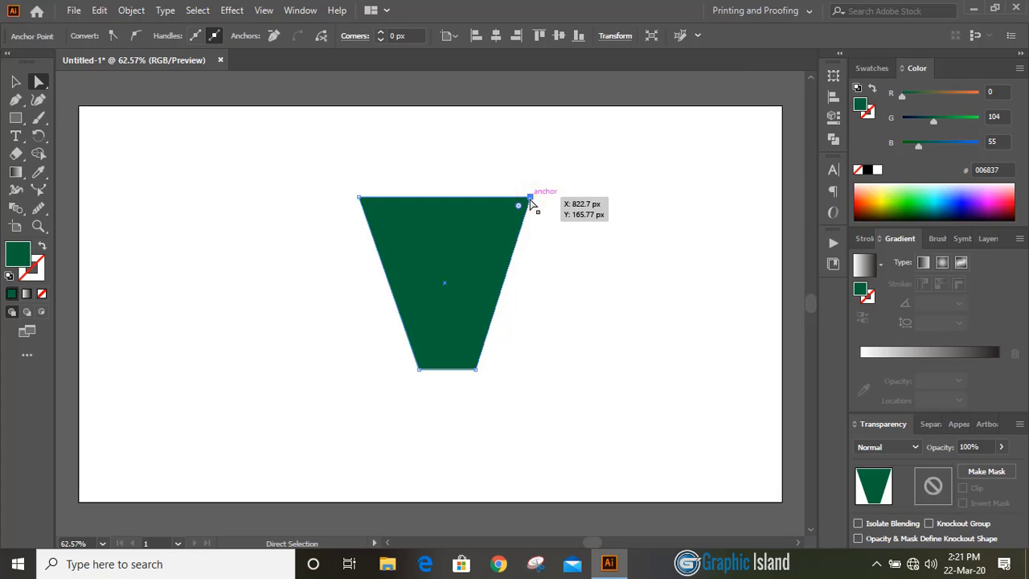
{"action": "key", "text": "ctrl"}
{"action": "key", "text": "shift+Down"}
{"action": "key", "text": "shift+Down"}
{"action": "key", "text": "shift+Down"}
{"action": "key", "text": "shift+Down"}
{"action": "key", "text": "shift+Down"}
{"action": "key", "text": "shift+Down"}
{"action": "key", "text": "shift+Down"}
{"action": "key", "text": "shift+Down"}
{"action": "key", "text": "shift+Down"}
{"action": "key", "text": "shift+Down"}
{"action": "key", "text": "shift+Down"}
{"action": "key", "text": "shift+Down"}
{"action": "key", "text": "shift+Down"}
{"action": "key", "text": "shift+Down"}
{"action": "key", "text": "shift+Down"}
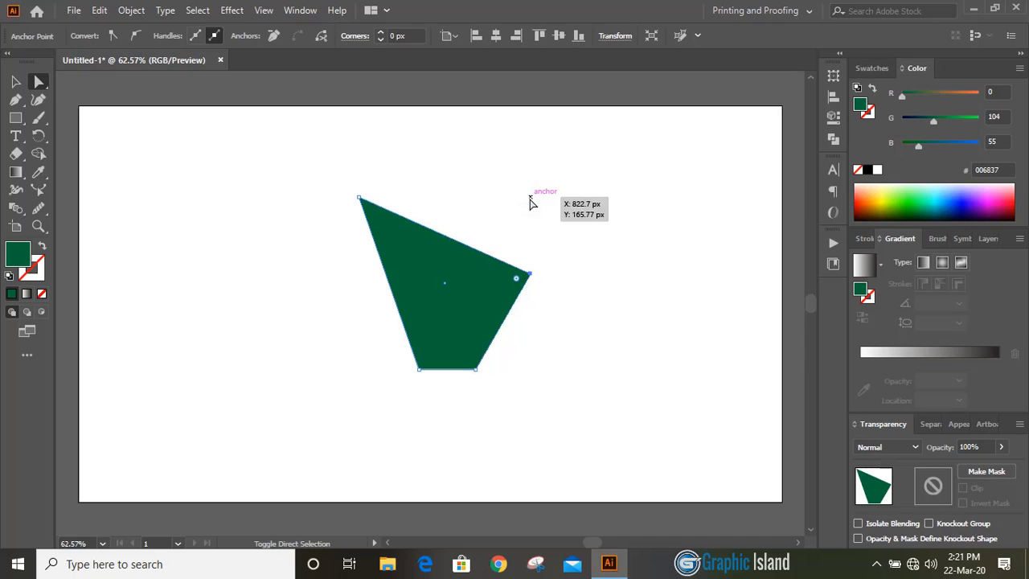
{"action": "left_click", "coordinate": [530, 203]}
{"action": "key", "text": "v"}
{"action": "left_click", "coordinate": [473, 278]}
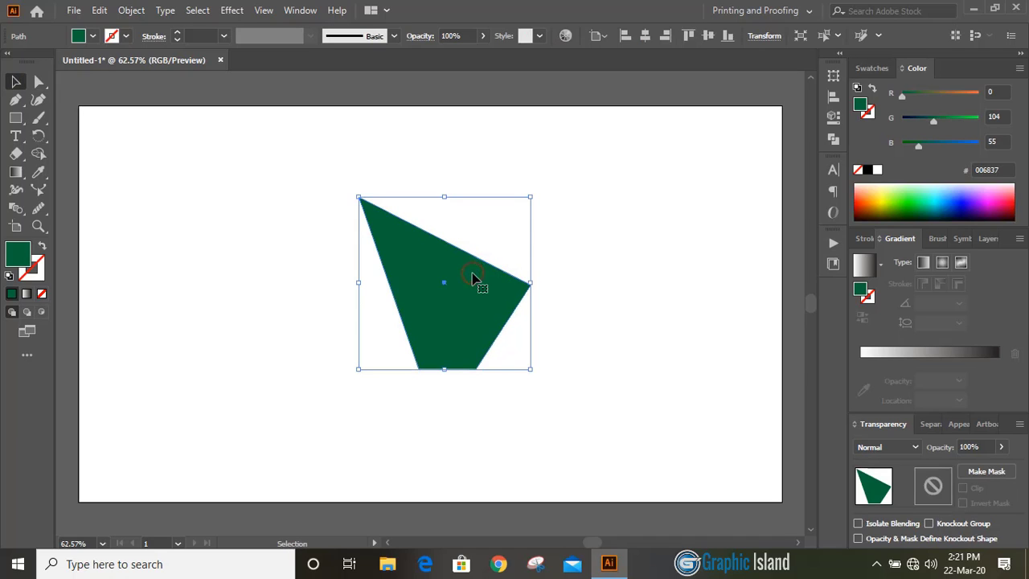
{"action": "left_click_drag", "start_coordinate": [446, 197], "coordinate": [457, 268]}
Nudge the wedge's bottom-right corner slightly further left
{"action": "left_click", "coordinate": [571, 250]}
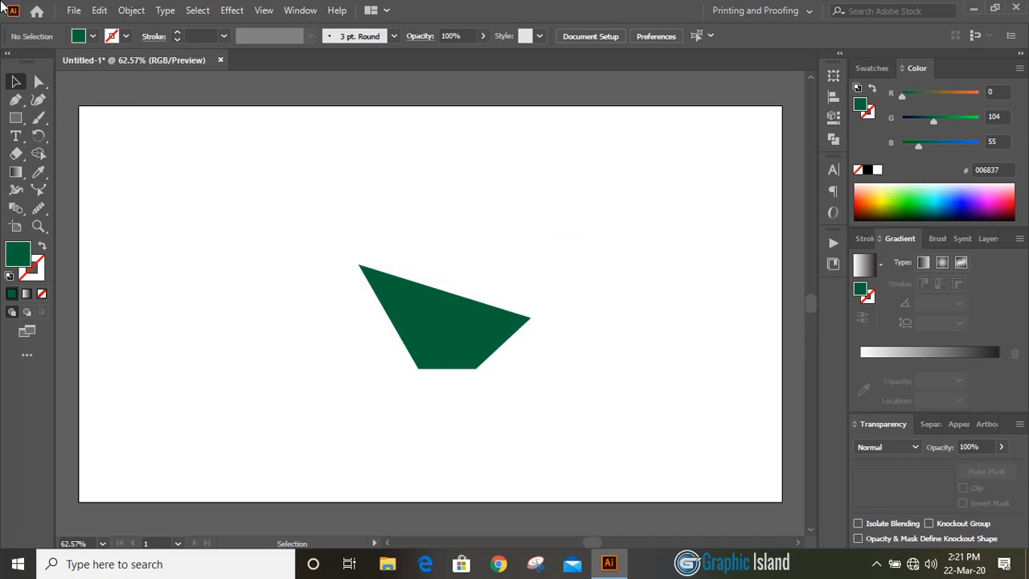
{"action": "left_click", "coordinate": [38, 82]}
{"action": "left_click", "coordinate": [476, 370]}
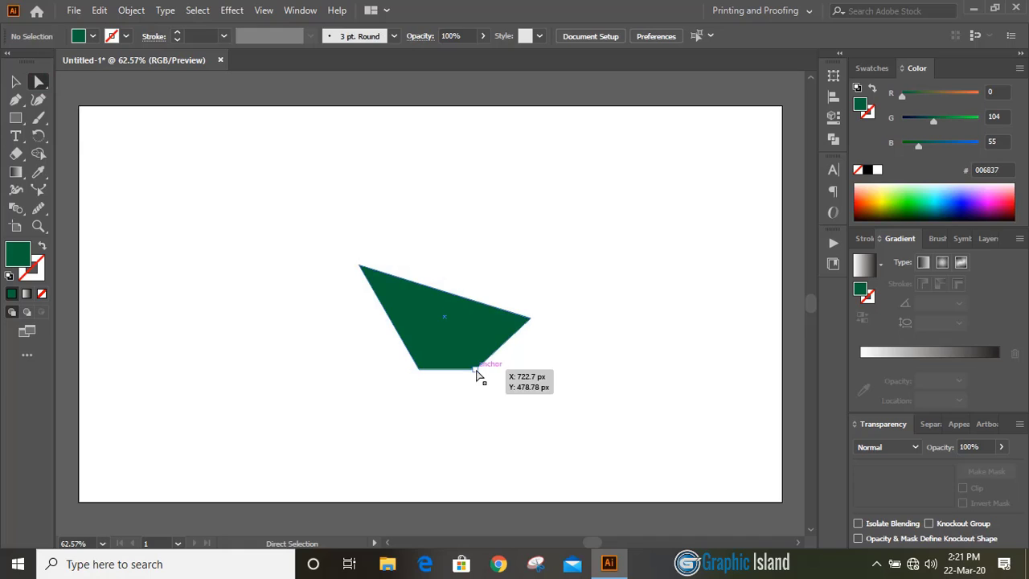
{"action": "key", "text": "shift+Left"}
{"action": "key", "text": "shift+Left"}
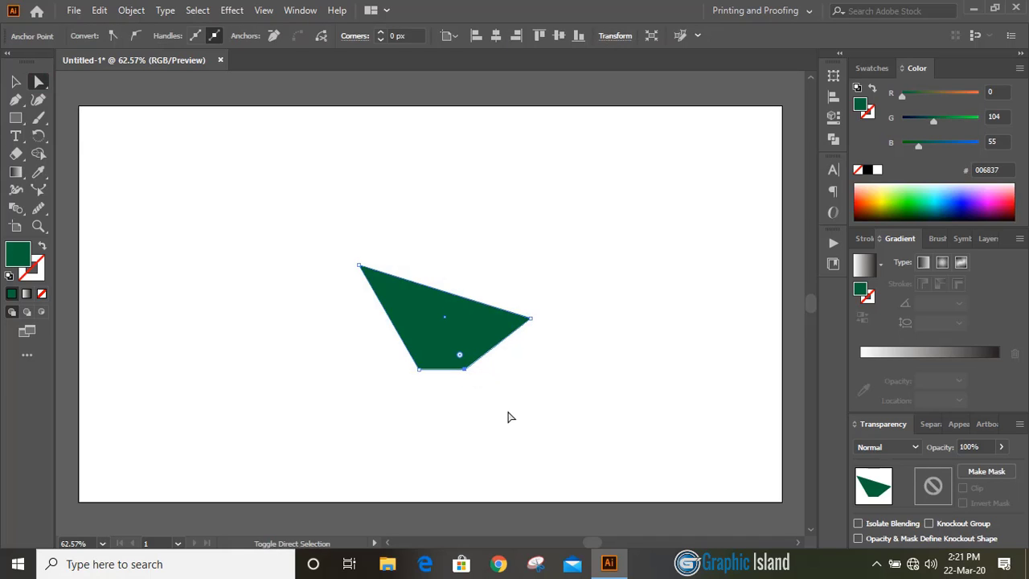
Move the wedge up and left, then draw a second rectangle to its right
{"action": "left_click", "coordinate": [508, 417]}
{"action": "key", "text": "v"}
{"action": "left_click_drag", "start_coordinate": [430, 319], "coordinate": [329, 298]}
{"action": "left_click", "coordinate": [519, 234]}
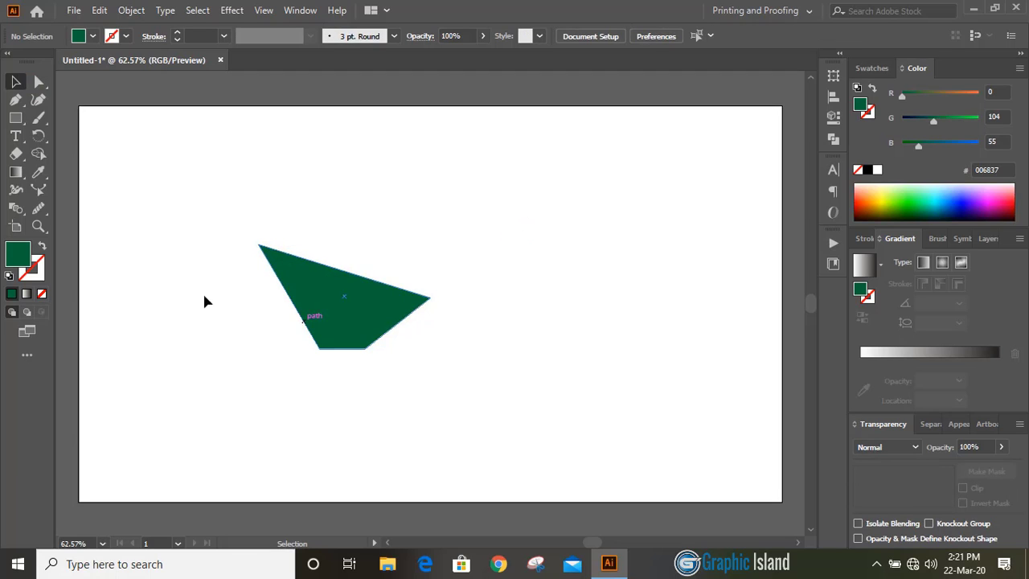
{"action": "key", "text": "m"}
{"action": "left_click_drag", "start_coordinate": [441, 254], "coordinate": [651, 413]}
Slide the new rectangle's bottom-left corner far left to form a long sloping side
{"action": "left_click", "coordinate": [14, 81]}
{"action": "left_click", "coordinate": [341, 153]}
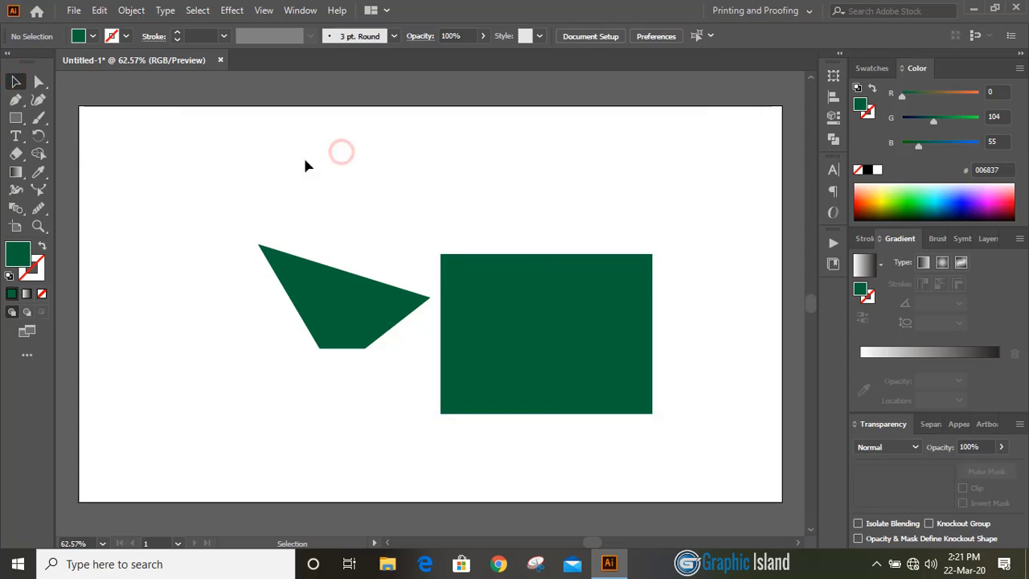
{"action": "left_click", "coordinate": [40, 82]}
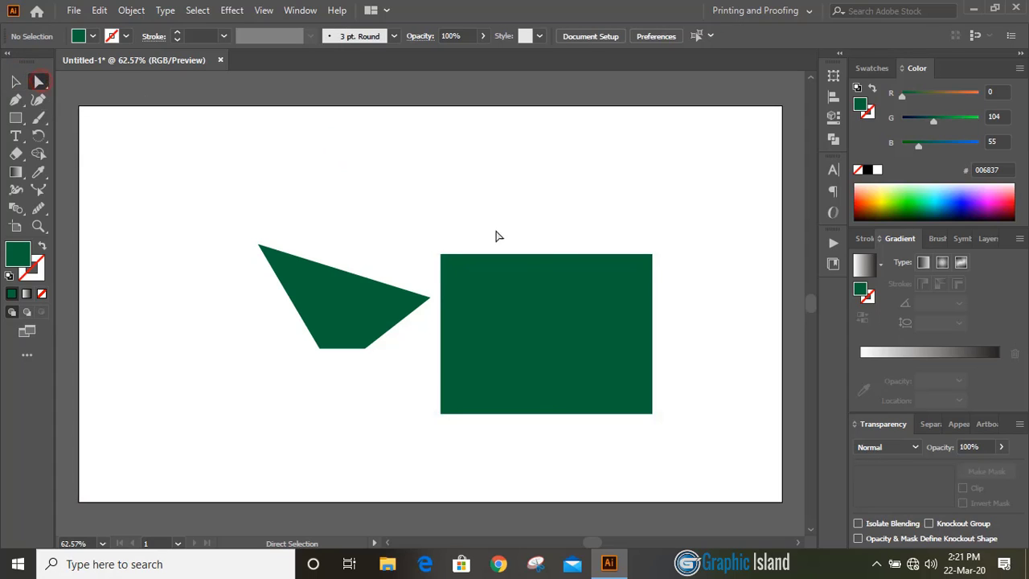
{"action": "left_click", "coordinate": [440, 413]}
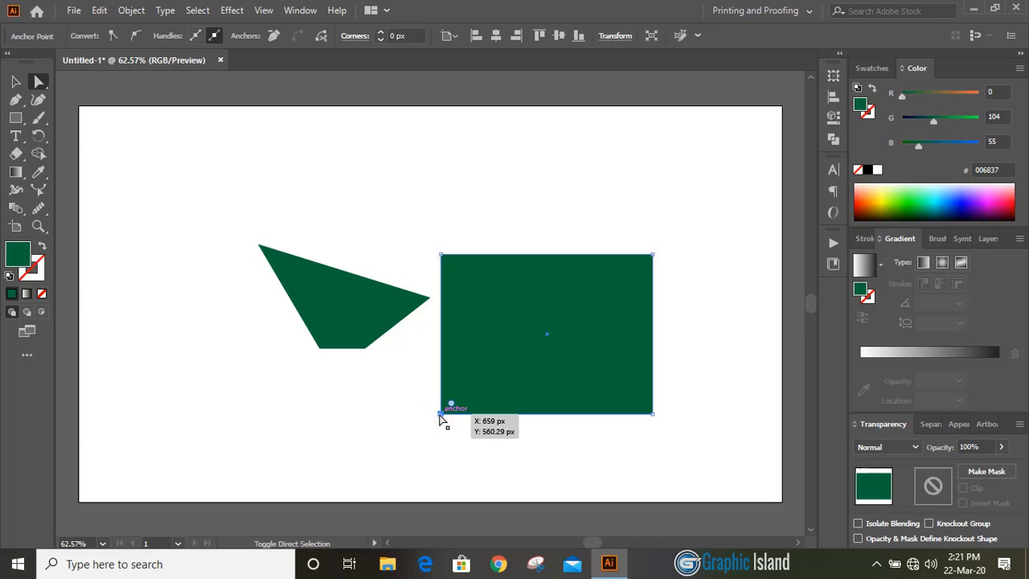
{"action": "key", "text": "shift+Left"}
{"action": "key", "text": "shift+Left"}
{"action": "key", "text": "shift+Left"}
{"action": "key", "text": "shift+Left"}
{"action": "key", "text": "shift+Left"}
{"action": "key", "text": "shift+Left"}
{"action": "key", "text": "shift+Left"}
{"action": "key", "text": "shift+Left"}
{"action": "key", "text": "shift+Left"}
{"action": "key", "text": "shift+Left"}
{"action": "key", "text": "shift+Left"}
{"action": "key", "text": "shift+Left"}
{"action": "key", "text": "shift+Left"}
{"action": "key", "text": "shift+Left"}
{"action": "key", "text": "shift+Left"}
{"action": "key", "text": "shift+Left"}
{"action": "key", "text": "shift+Left"}
{"action": "key", "text": "shift+Left"}
{"action": "key", "text": "shift+Left"}
{"action": "key", "text": "shift+Left"}
{"action": "key", "text": "shift+Left"}
{"action": "key", "text": "shift+Left"}
{"action": "key", "text": "shift+Left"}
{"action": "key", "text": "shift+Left"}
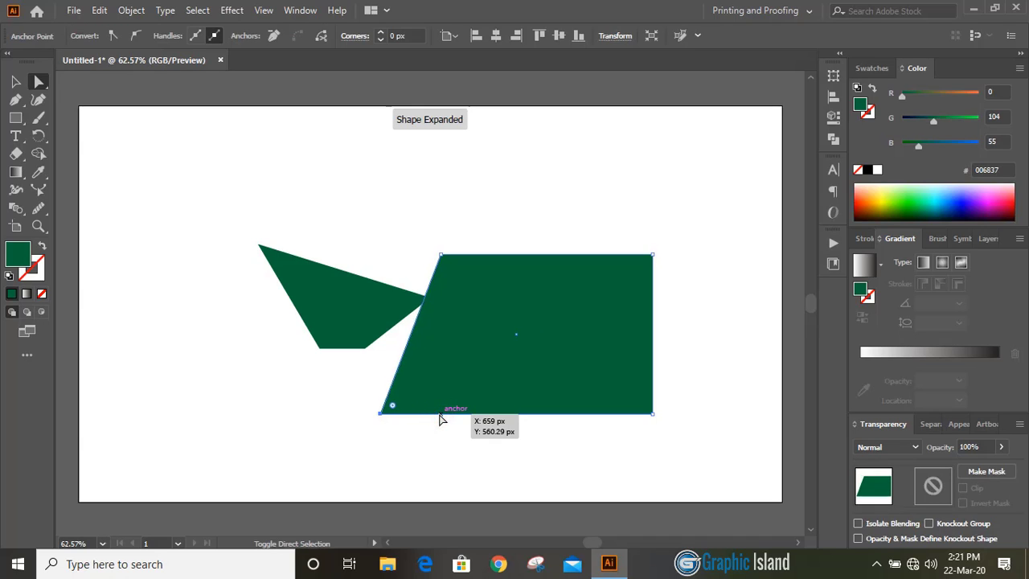
{"action": "key", "text": "shift+Left"}
{"action": "key", "text": "shift+Left"}
{"action": "key", "text": "shift+Left"}
{"action": "key", "text": "shift+Left"}
{"action": "key", "text": "shift+Left"}
{"action": "key", "text": "shift+Left"}
{"action": "key", "text": "shift+Left"}
{"action": "key", "text": "shift+Left"}
{"action": "key", "text": "shift+Left"}
{"action": "key", "text": "shift+Left"}
{"action": "key", "text": "shift+Left"}
{"action": "key", "text": "shift+Left"}
{"action": "key", "text": "shift+Left"}
{"action": "key", "text": "shift+Left"}
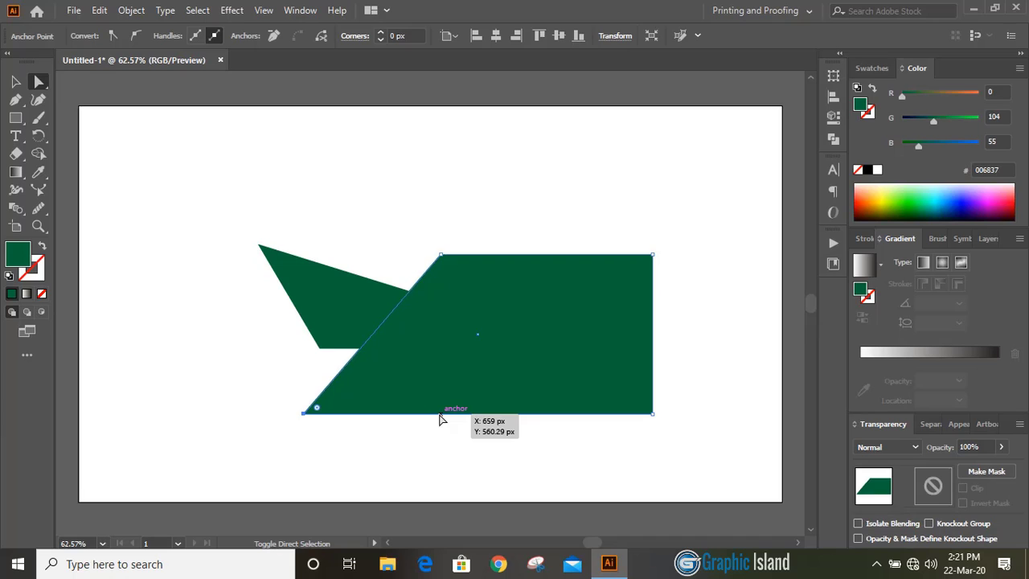
{"action": "key", "text": "shift+Left"}
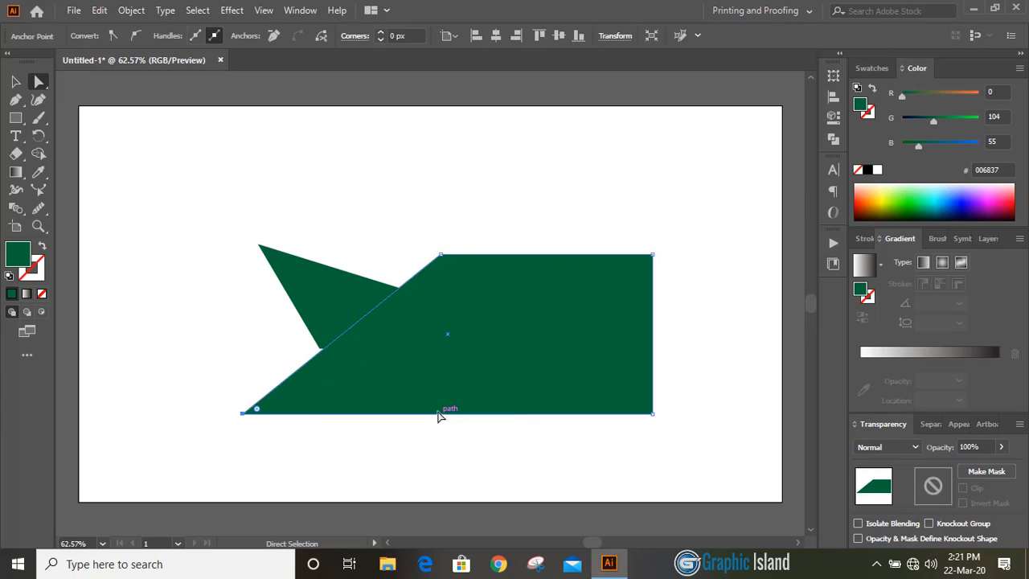
Move the sloped shape right and up beside the wedge, leaving a thin diagonal gap
{"action": "left_click", "coordinate": [16, 81]}
{"action": "left_click", "coordinate": [264, 140]}
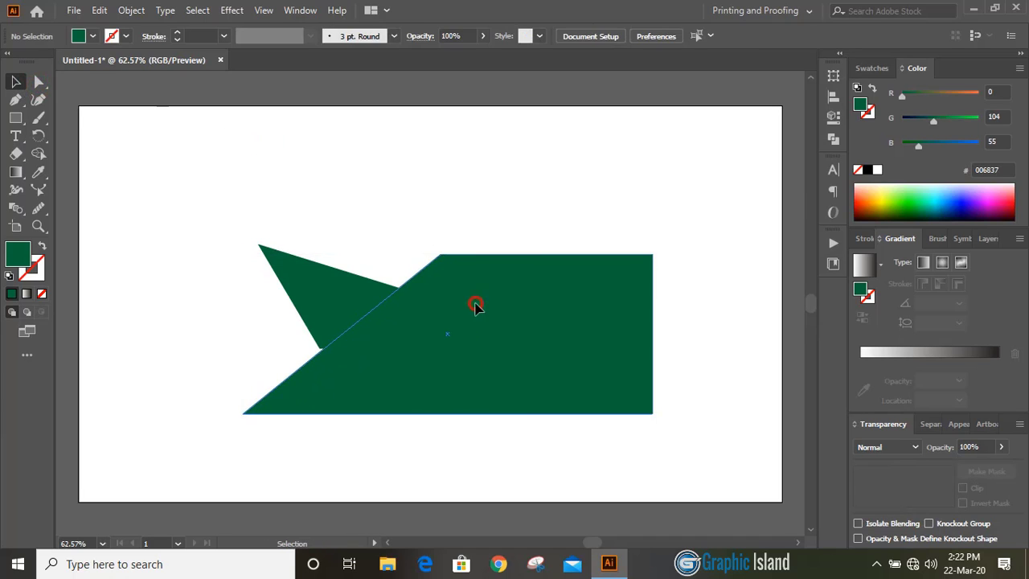
{"action": "left_click_drag", "start_coordinate": [474, 303], "coordinate": [575, 291]}
{"action": "left_click_drag", "start_coordinate": [475, 339], "coordinate": [493, 297]}
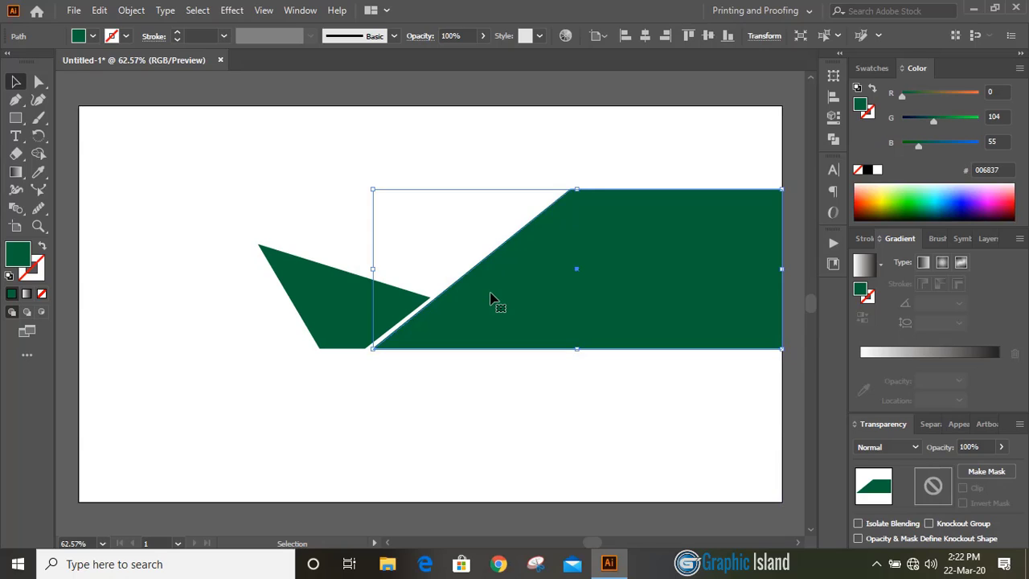
{"action": "scroll", "coordinate": [493, 297], "scroll_direction": "right", "scroll_amount": 3}
{"action": "left_click", "coordinate": [287, 220]}
Draw a slanted cutting line across the rectangle and select it with the rectangle
{"action": "left_click", "coordinate": [15, 99]}
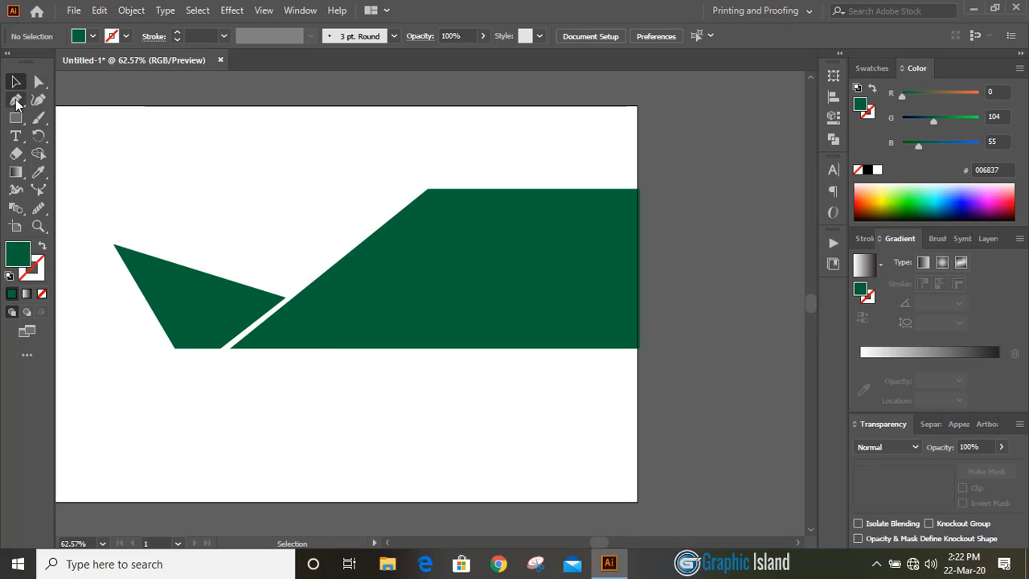
{"action": "left_click", "coordinate": [428, 187]}
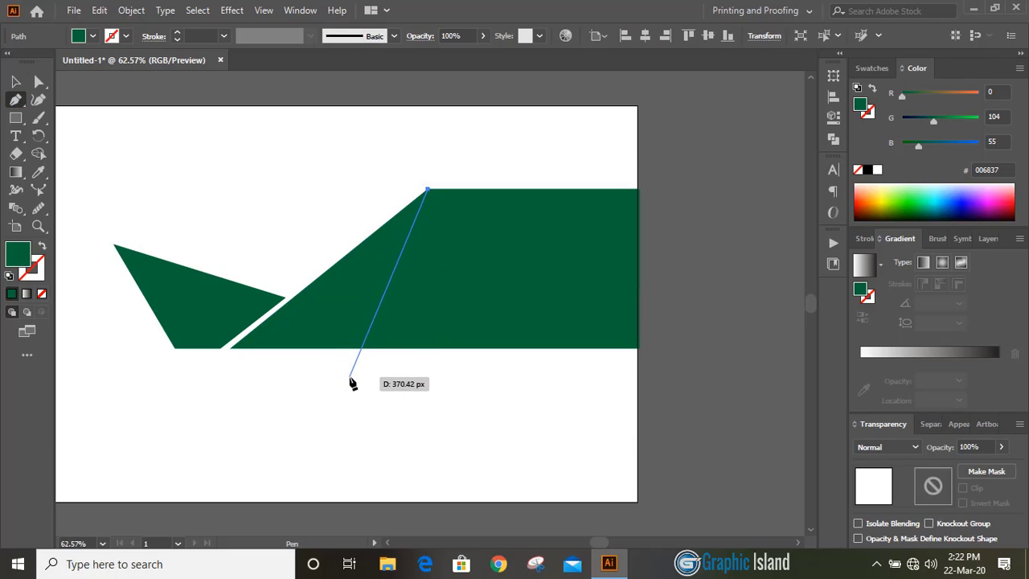
{"action": "left_click", "coordinate": [352, 376]}
{"action": "left_click", "coordinate": [15, 81]}
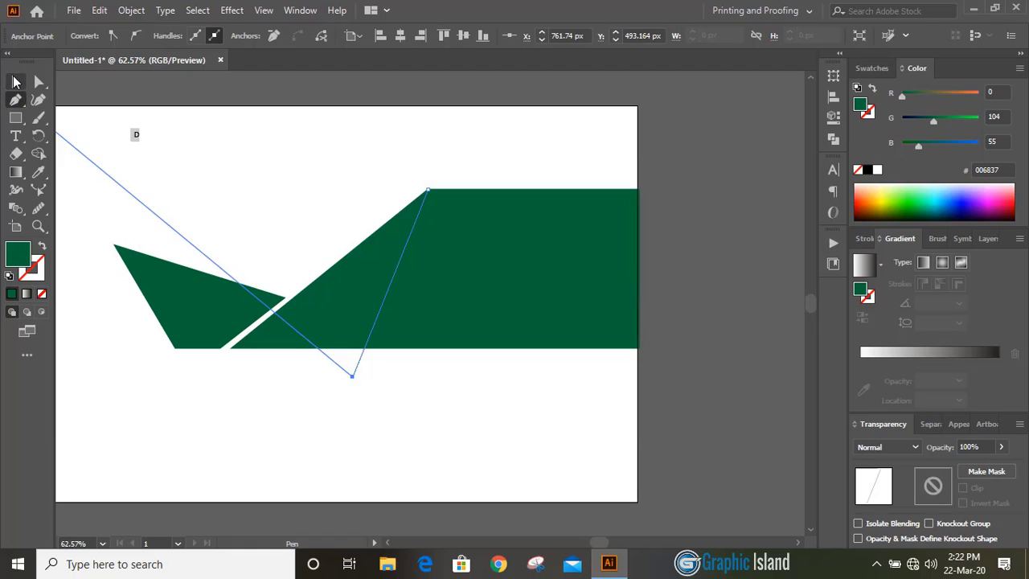
{"action": "left_click", "coordinate": [549, 304], "text": "shift"}
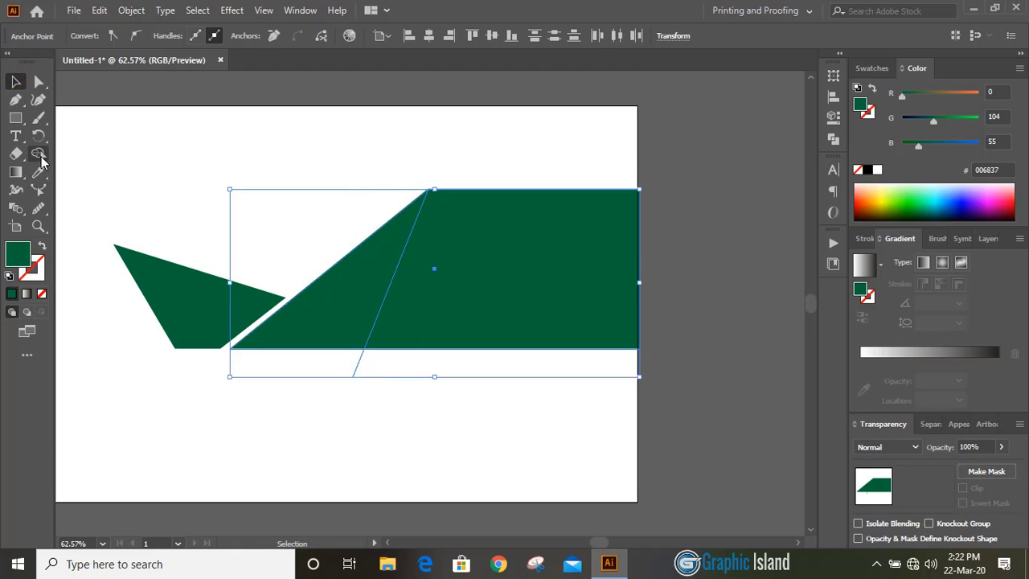
Remove the rectangle's region right of the cut with Shape Builder and delete the stray line
{"action": "left_click", "coordinate": [39, 155]}
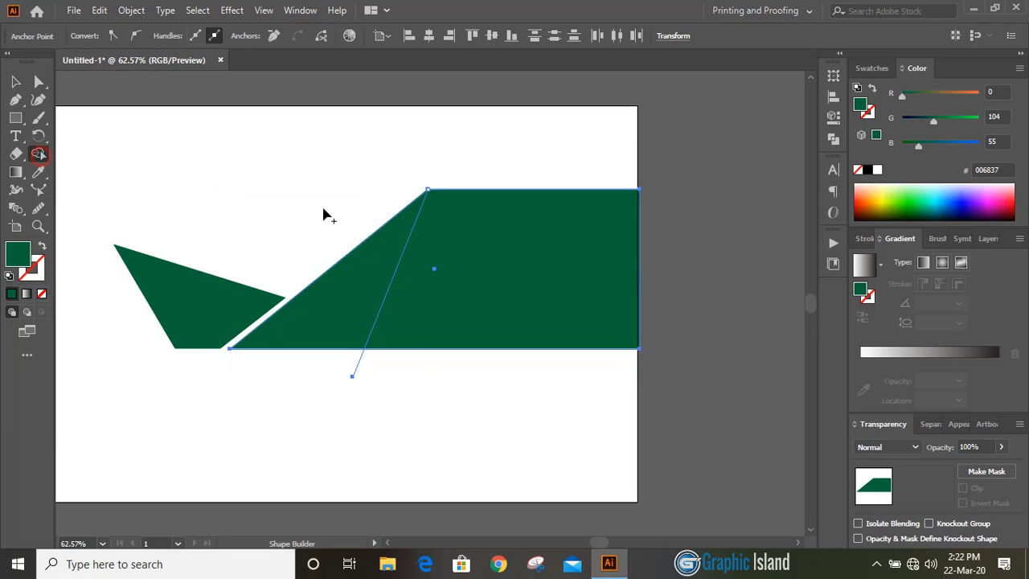
{"action": "left_click", "coordinate": [538, 299]}
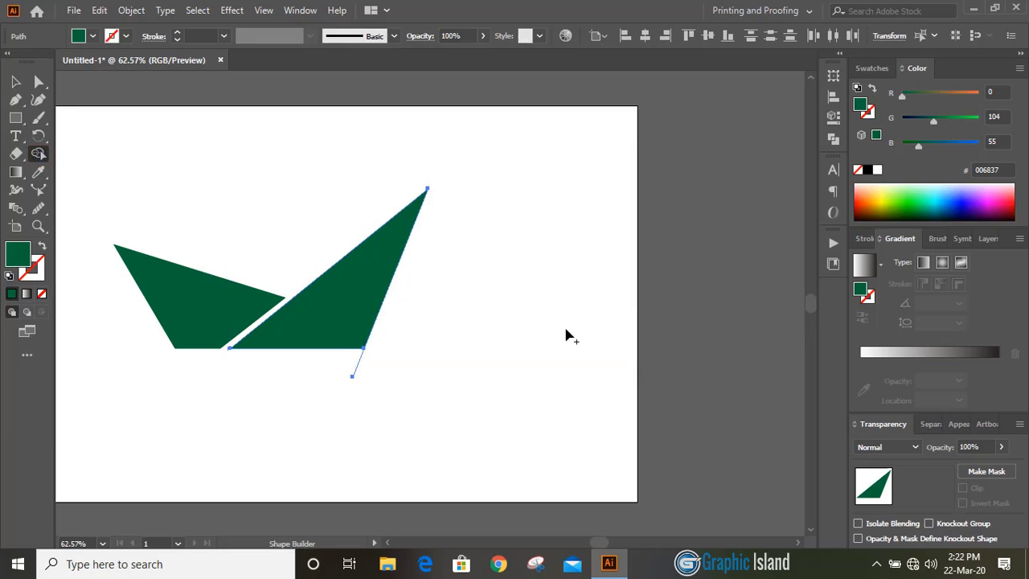
{"action": "left_click", "coordinate": [15, 81]}
{"action": "left_click", "coordinate": [259, 177]}
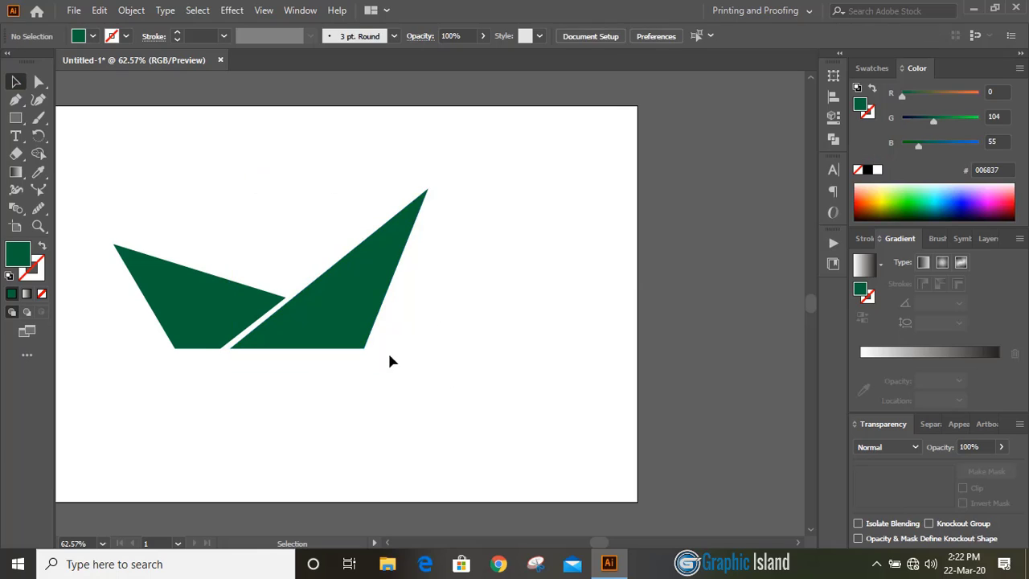
{"action": "left_click", "coordinate": [357, 371]}
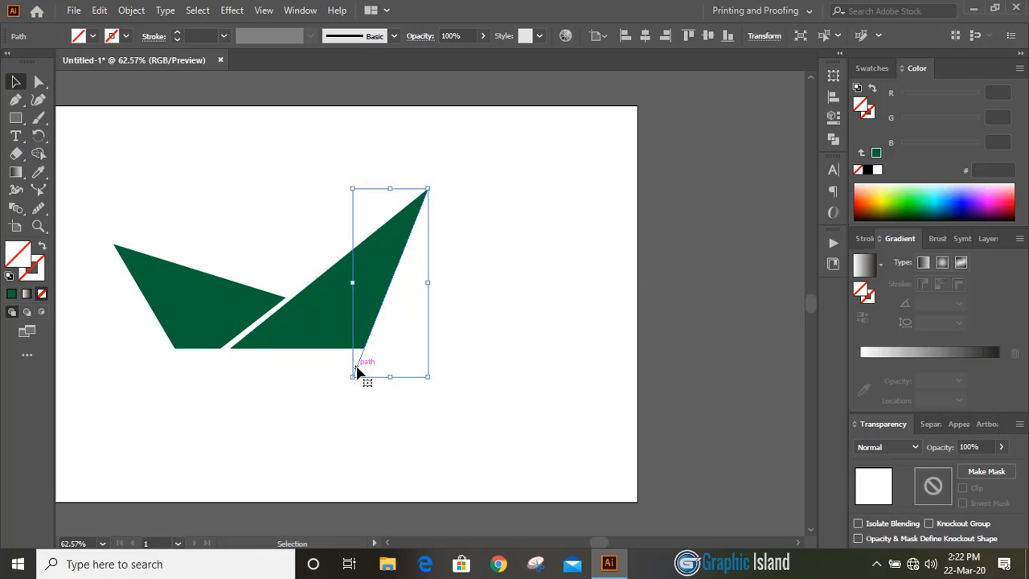
{"action": "key", "text": "Delete"}
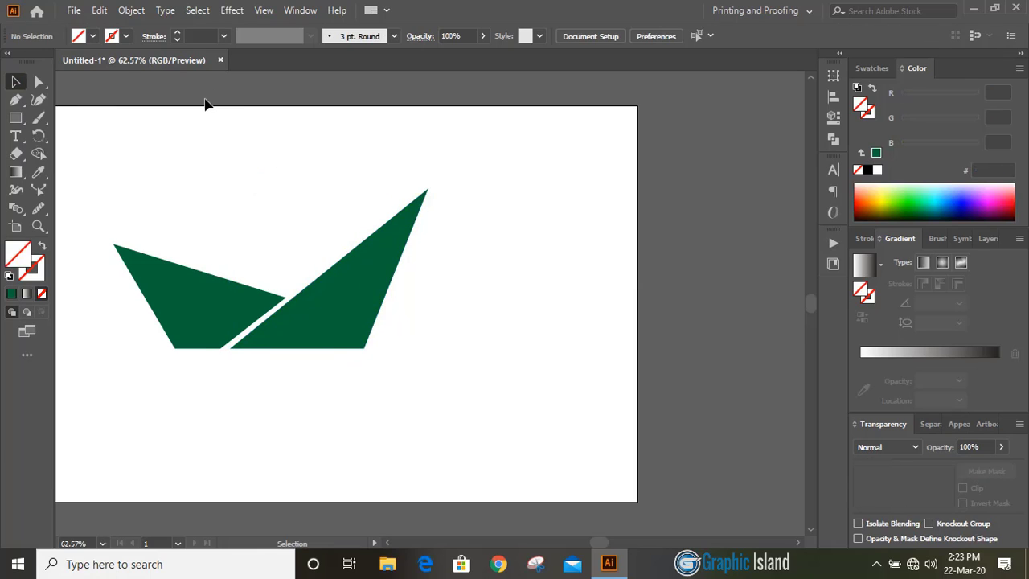
Nudge the right triangle's top point down and to the left
{"action": "left_click", "coordinate": [37, 80]}
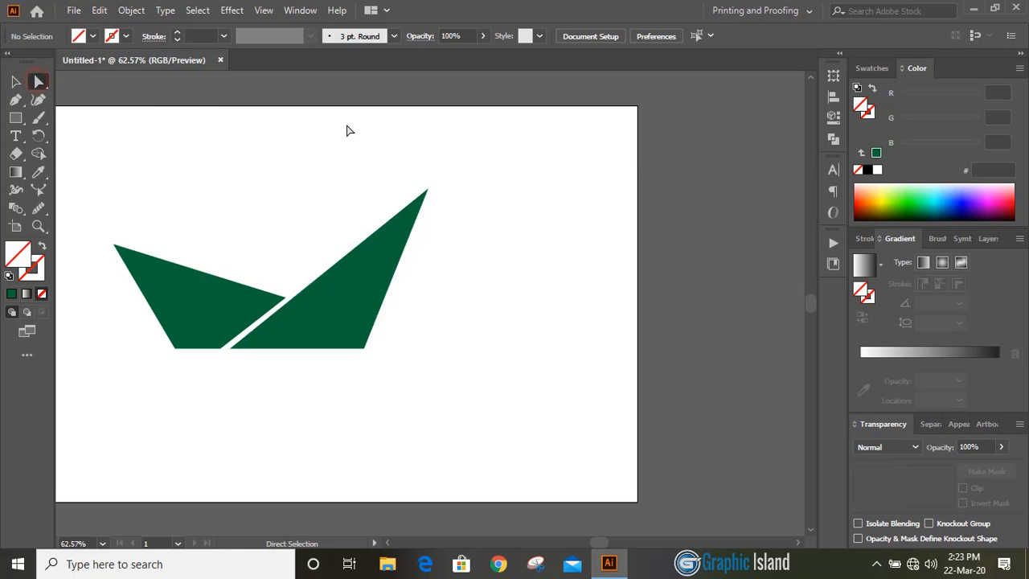
{"action": "left_click", "coordinate": [427, 192]}
{"action": "key", "text": "shift+Down"}
{"action": "key", "text": "shift+Down"}
{"action": "key", "text": "shift+Down"}
{"action": "key", "text": "shift+Down"}
{"action": "key", "text": "shift+Down"}
{"action": "key", "text": "shift+Down"}
{"action": "key", "text": "shift+Down"}
{"action": "key", "text": "shift+Down"}
{"action": "key", "text": "shift+Down"}
{"action": "key", "text": "shift+Down"}
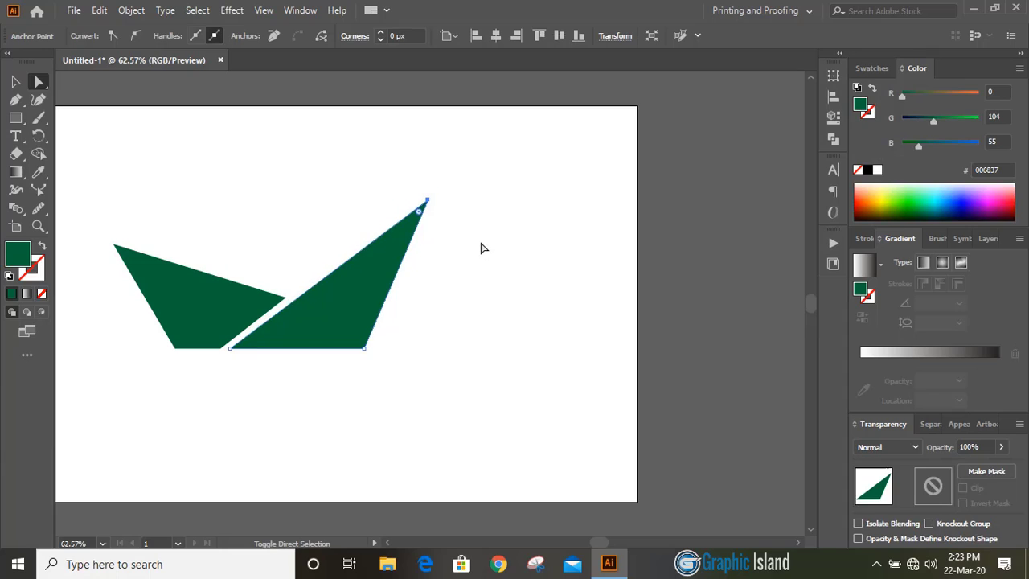
{"action": "key", "text": "shift+Left"}
{"action": "key", "text": "shift+Left"}
{"action": "key", "text": "shift+Left"}
{"action": "key", "text": "shift+Left"}
{"action": "key", "text": "shift+Left"}
{"action": "key", "text": "shift+Left"}
{"action": "key", "text": "shift+Left"}
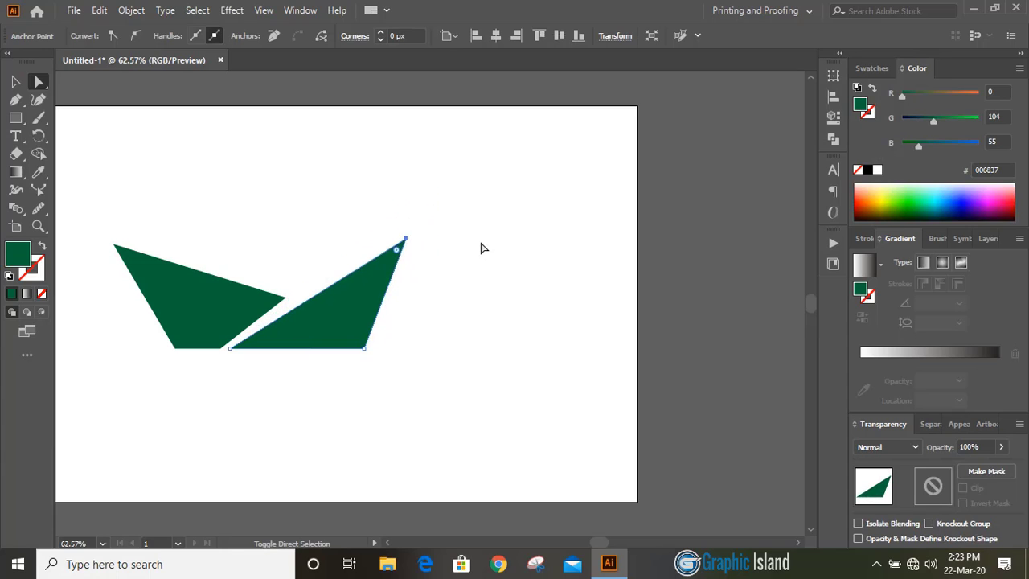
{"action": "key", "text": "shift+Left"}
{"action": "key", "text": "shift+Left"}
{"action": "key", "text": "shift+Left"}
{"action": "key", "text": "shift+Left"}
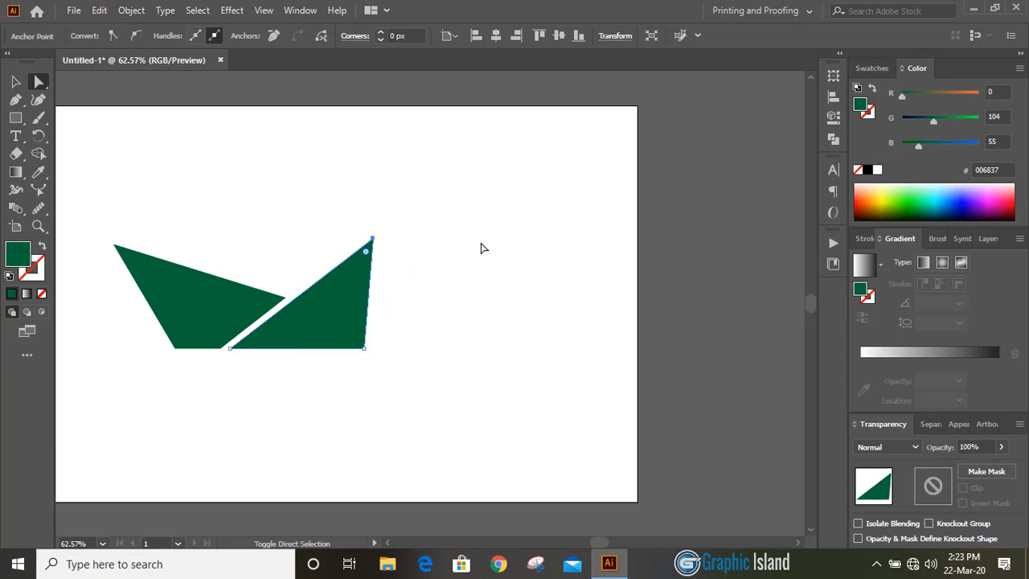
{"action": "key", "text": "shift+Left"}
{"action": "key", "text": "shift+Down"}
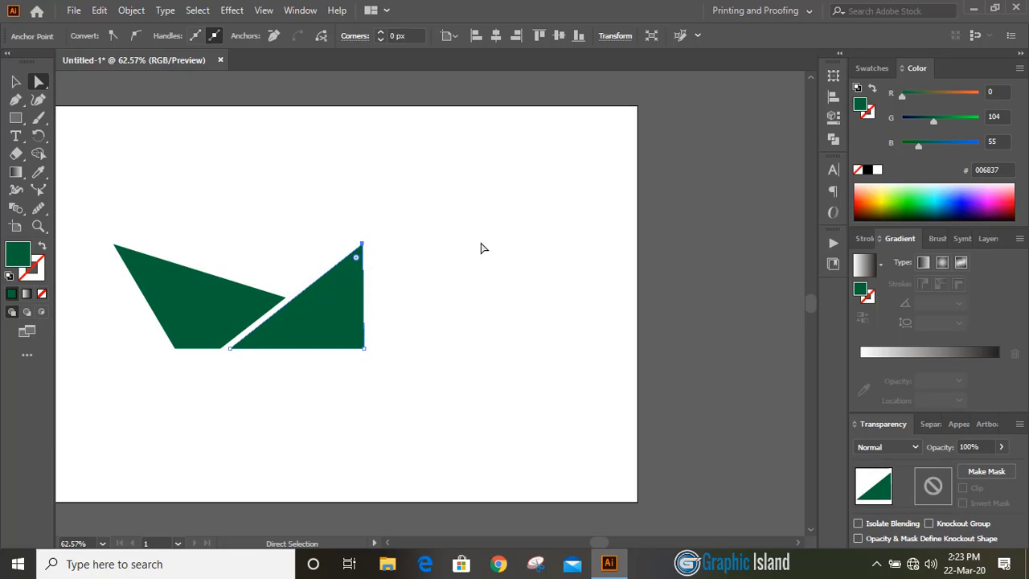
Move the triangle's bottom-right point two steps left for a slanted right edge
{"action": "left_click", "coordinate": [273, 315]}
{"action": "left_click", "coordinate": [365, 355]}
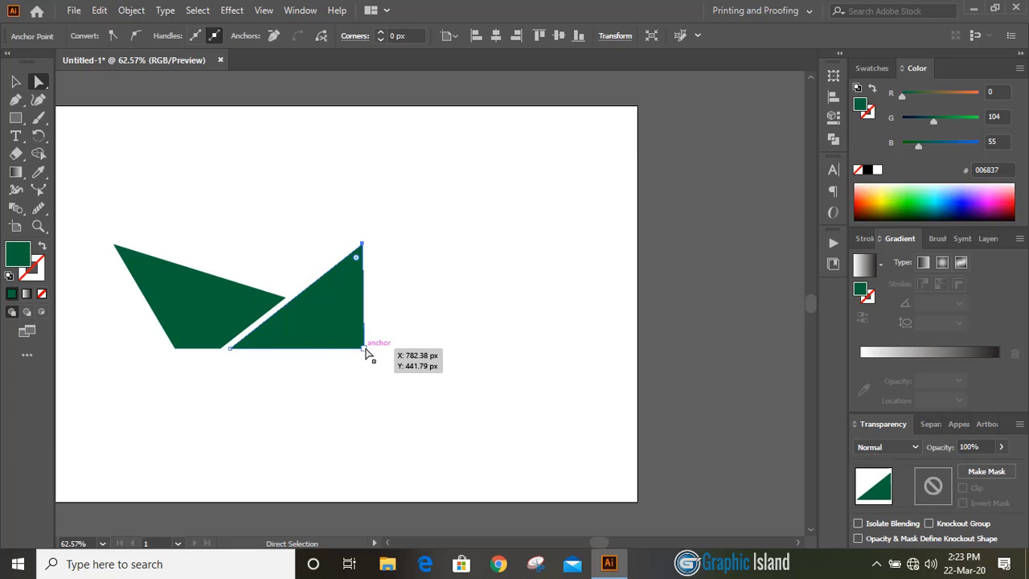
{"action": "key", "text": "shift+Left"}
{"action": "key", "text": "shift+Left"}
{"action": "key", "text": "shift+Left"}
{"action": "key", "text": "shift+Left"}
{"action": "key", "text": "shift+Left"}
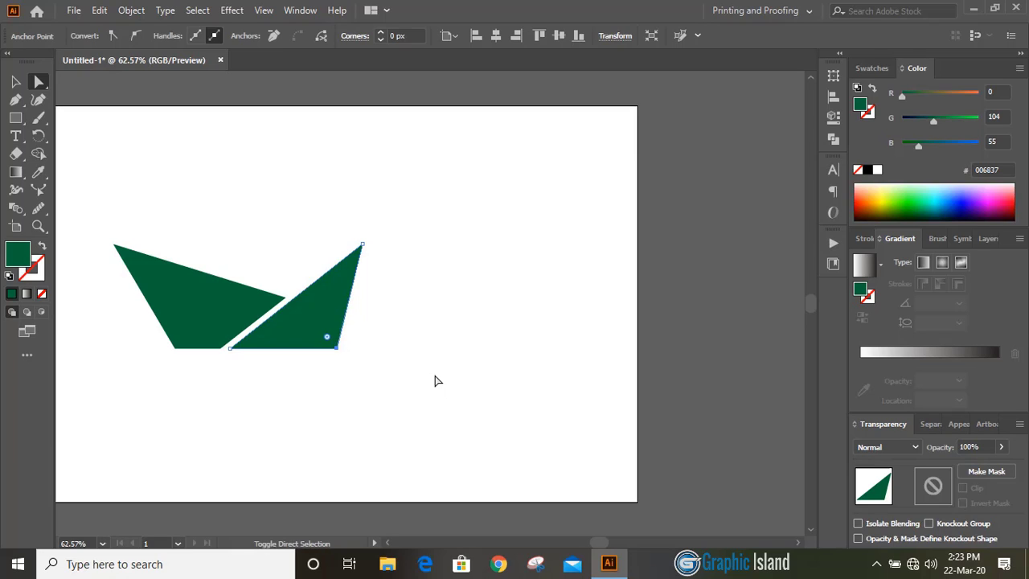
{"action": "key", "text": "shift+Left"}
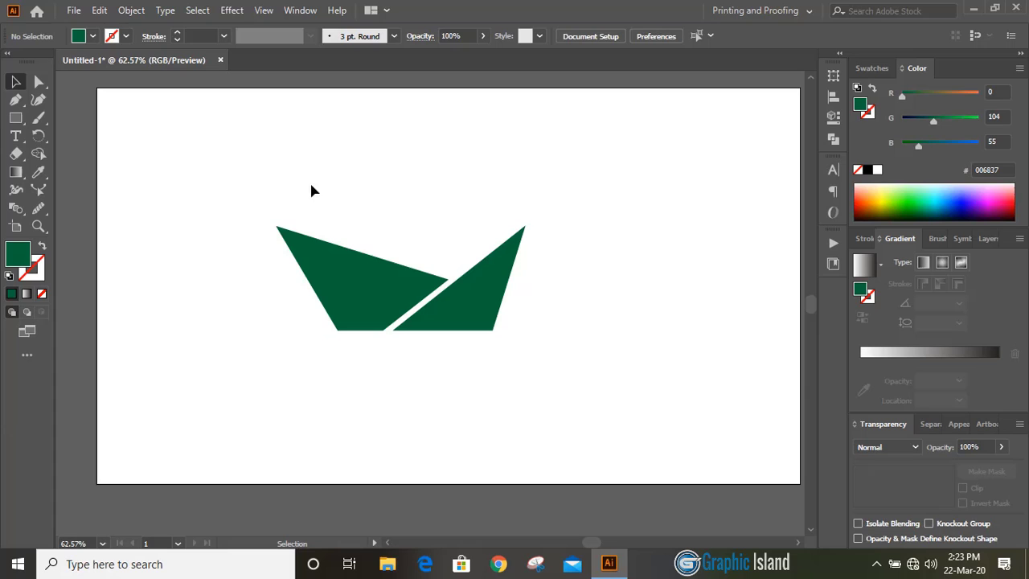
Move both green shapes lower on the artboard
{"action": "left_click_drag", "start_coordinate": [310, 180], "coordinate": [558, 402]}
{"action": "left_click_drag", "start_coordinate": [474, 303], "coordinate": [477, 374]}
{"action": "left_click", "coordinate": [599, 294]}
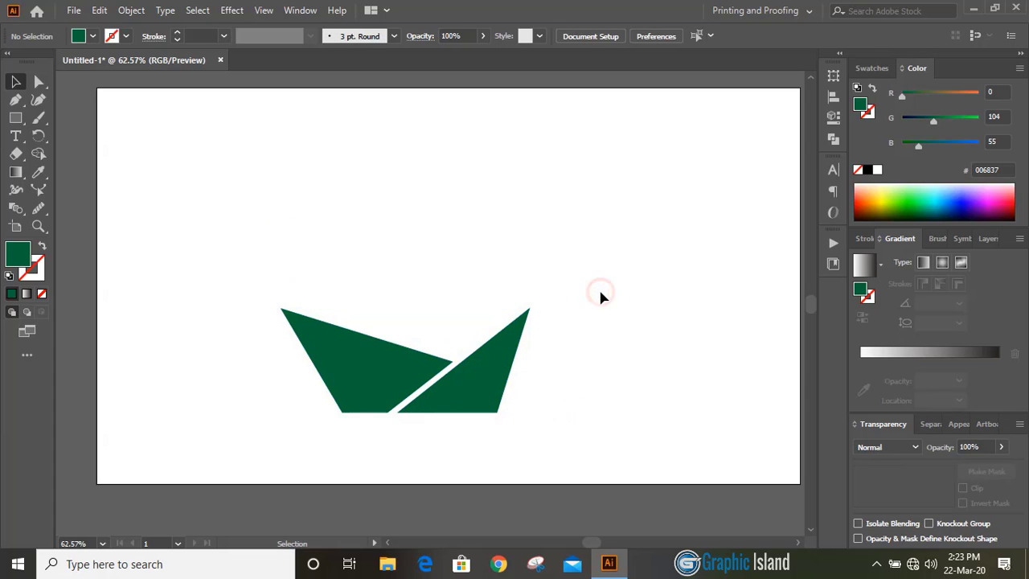
{"action": "left_click", "coordinate": [16, 100]}
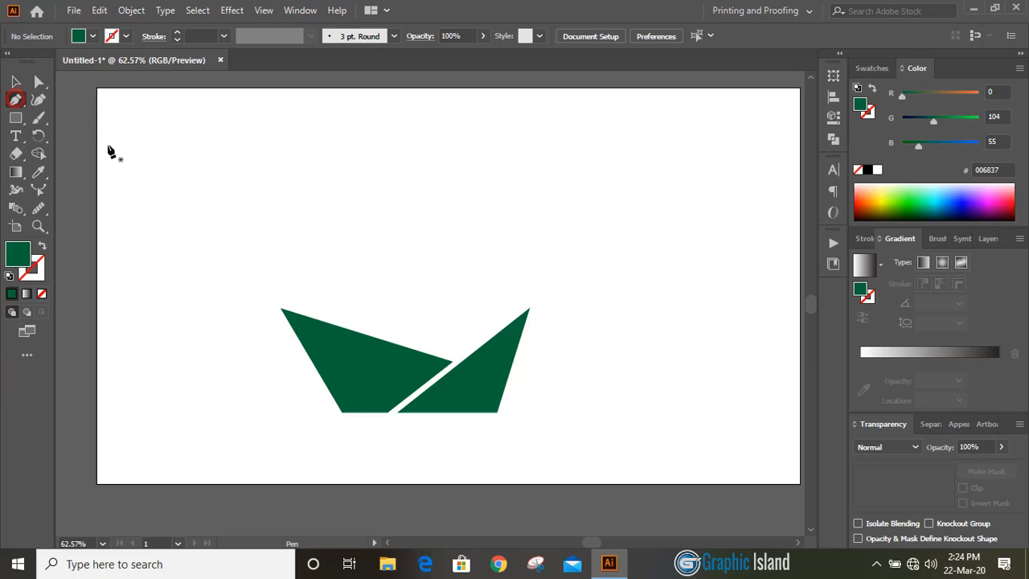
Draw a line along the left triangle's slanted edge and stretch it past both corners
{"action": "left_click", "coordinate": [340, 416]}
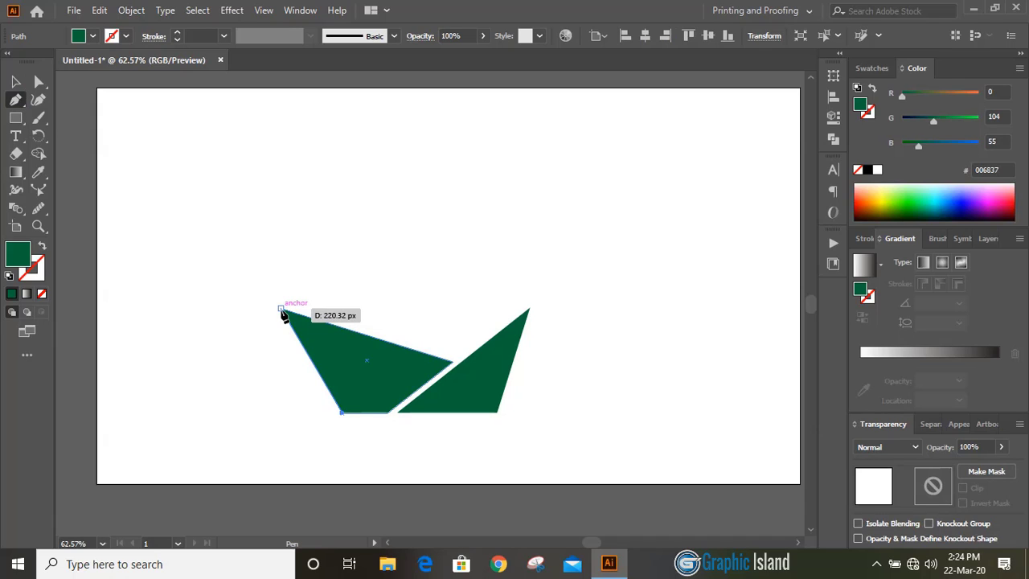
{"action": "left_click", "coordinate": [282, 311]}
{"action": "left_click", "coordinate": [15, 81]}
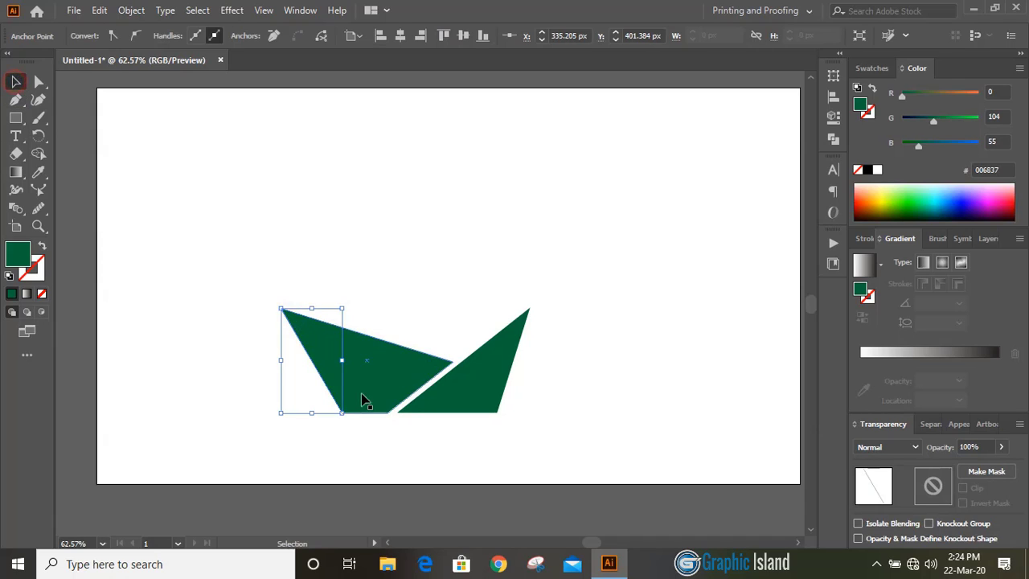
{"action": "left_click_drag", "start_coordinate": [342, 412], "coordinate": [355, 451]}
{"action": "left_click", "coordinate": [444, 455]}
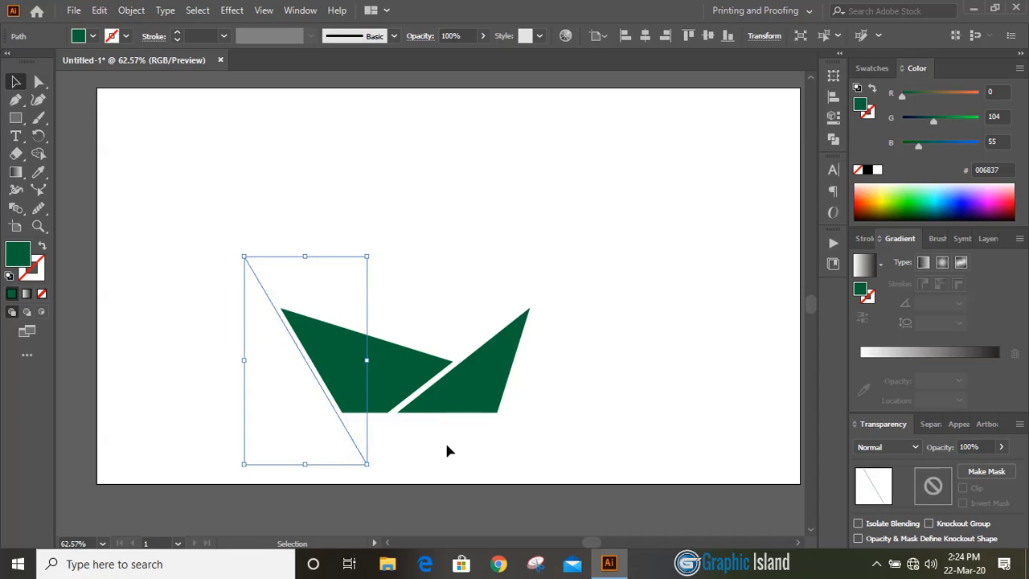
{"action": "left_click", "coordinate": [446, 451]}
{"action": "scroll", "coordinate": [446, 451], "scroll_direction": "down", "scroll_amount": 2}
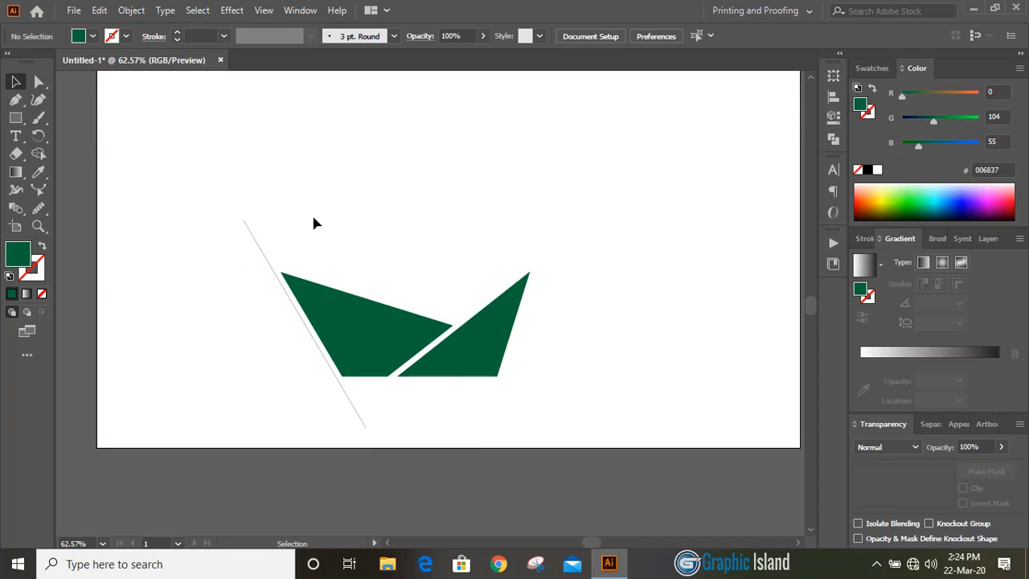
{"action": "left_click", "coordinate": [270, 269]}
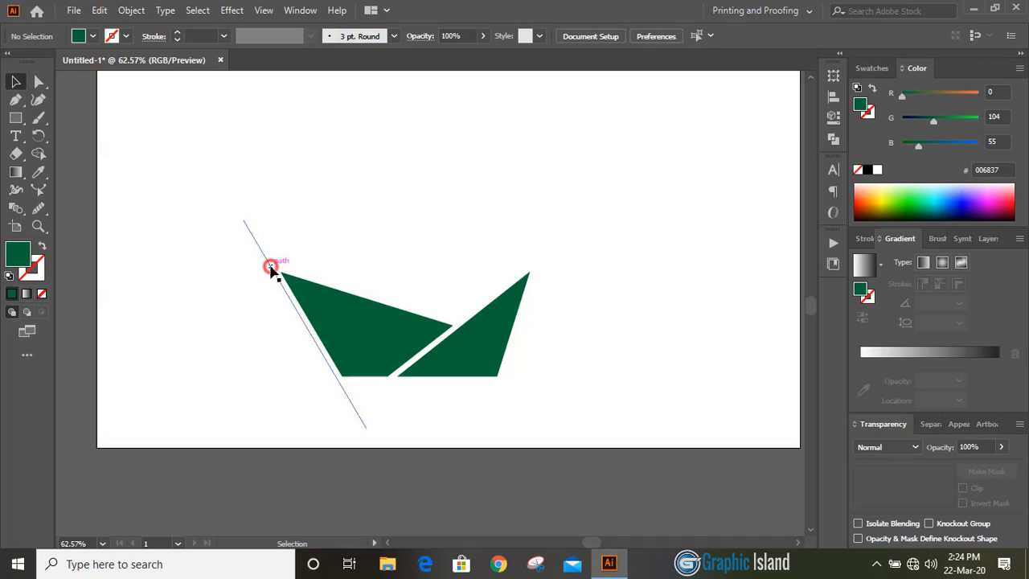
Add a vertically mirrored copy of the line with the Reflect tool, forming an X
{"action": "left_click", "coordinate": [38, 136]}
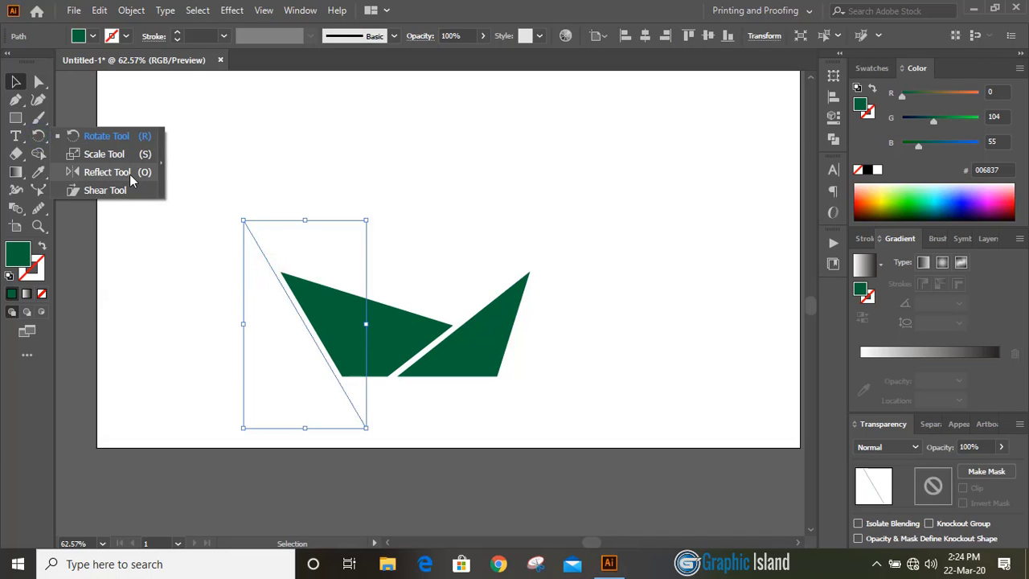
{"action": "left_click", "coordinate": [117, 172]}
{"action": "double_click", "coordinate": [37, 136]}
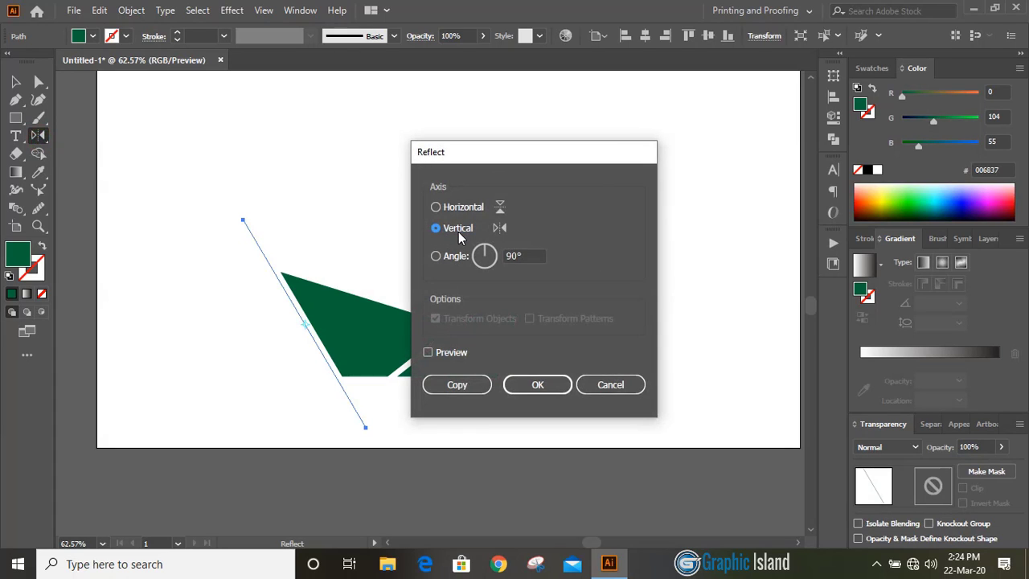
{"action": "left_click", "coordinate": [482, 387]}
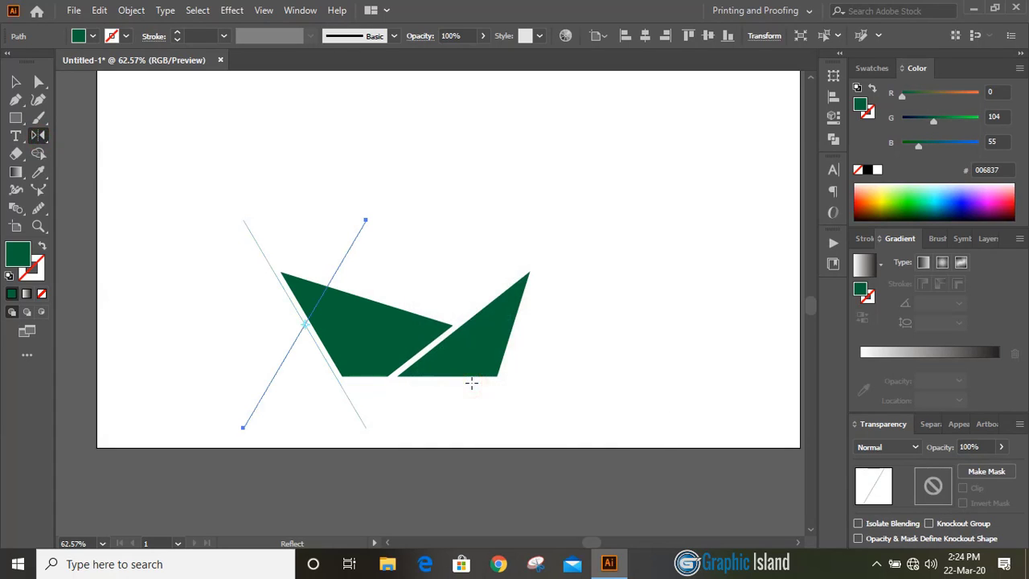
{"action": "left_click", "coordinate": [15, 81]}
Duplicate the slanted line just to its left as a parallel copy
{"action": "left_click", "coordinate": [497, 204]}
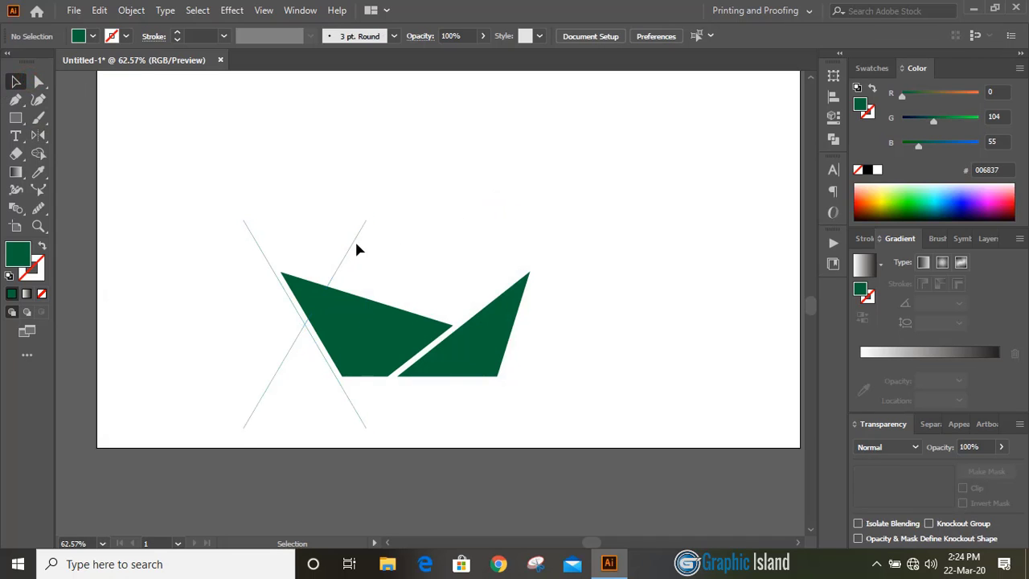
{"action": "left_click_drag", "start_coordinate": [354, 245], "coordinate": [291, 242]}
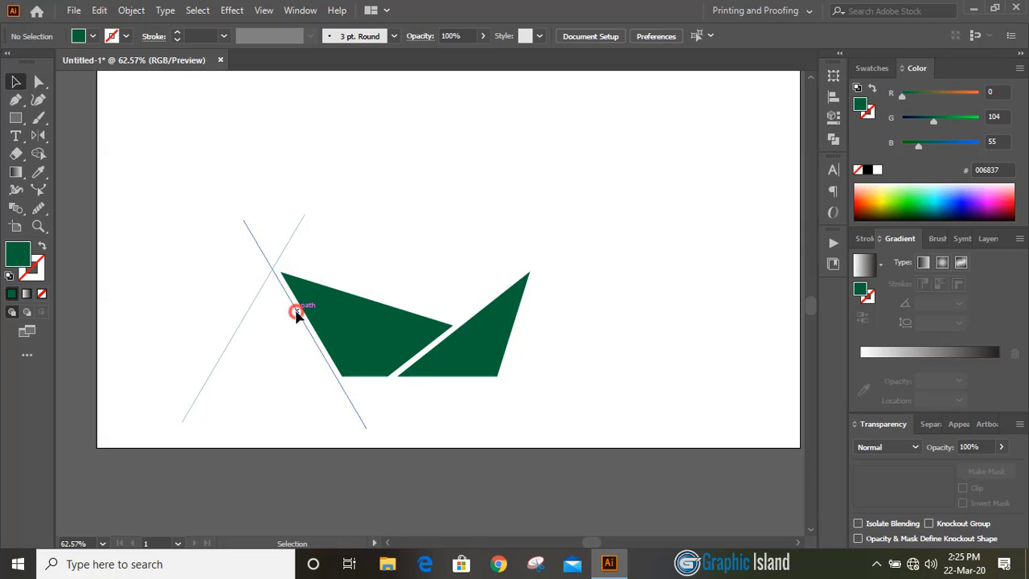
{"action": "left_click_drag", "start_coordinate": [296, 313], "coordinate": [291, 316]}
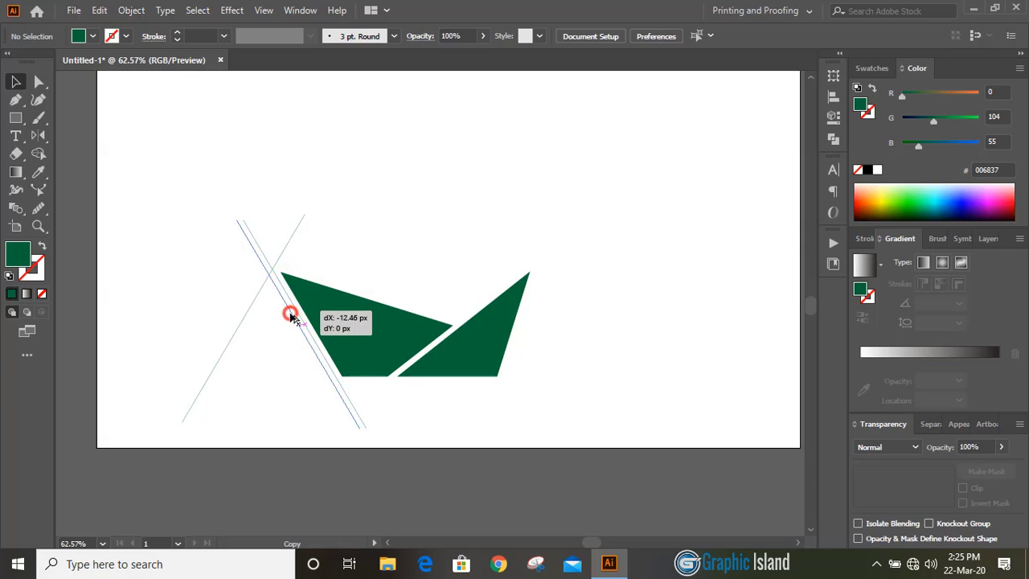
{"action": "left_click_drag", "start_coordinate": [292, 315], "coordinate": [290, 315]}
{"action": "left_click", "coordinate": [374, 247]}
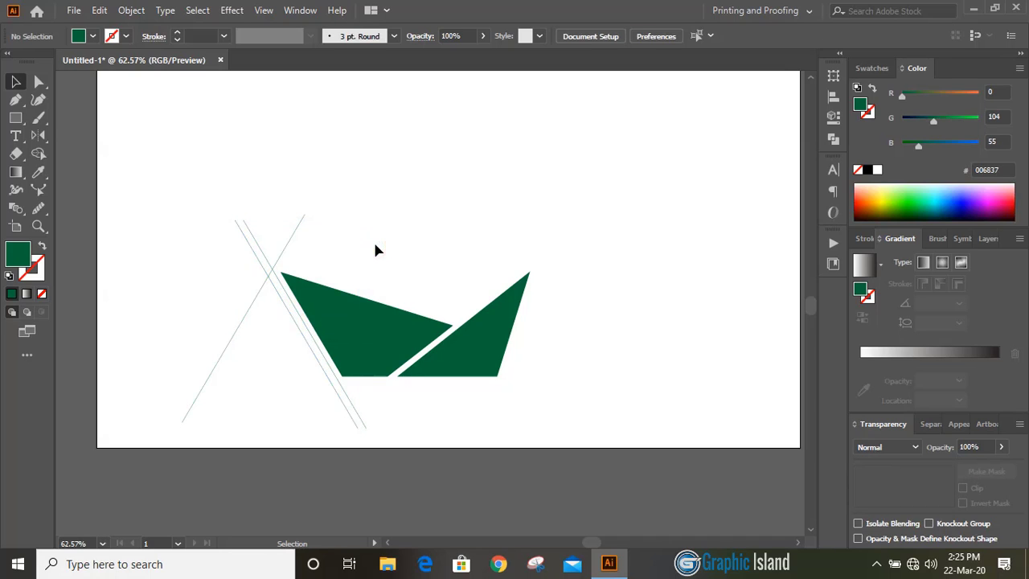
Add a parallel copy beside the other diagonal line of the X
{"action": "scroll", "coordinate": [398, 414], "scroll_direction": "up", "scroll_amount": 3}
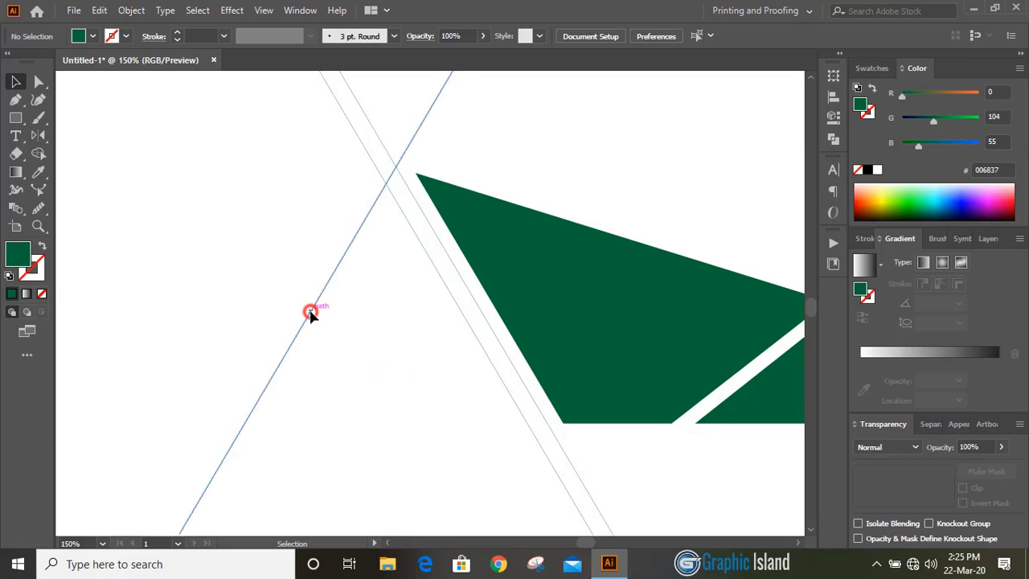
{"action": "left_click_drag", "start_coordinate": [311, 313], "coordinate": [336, 321]}
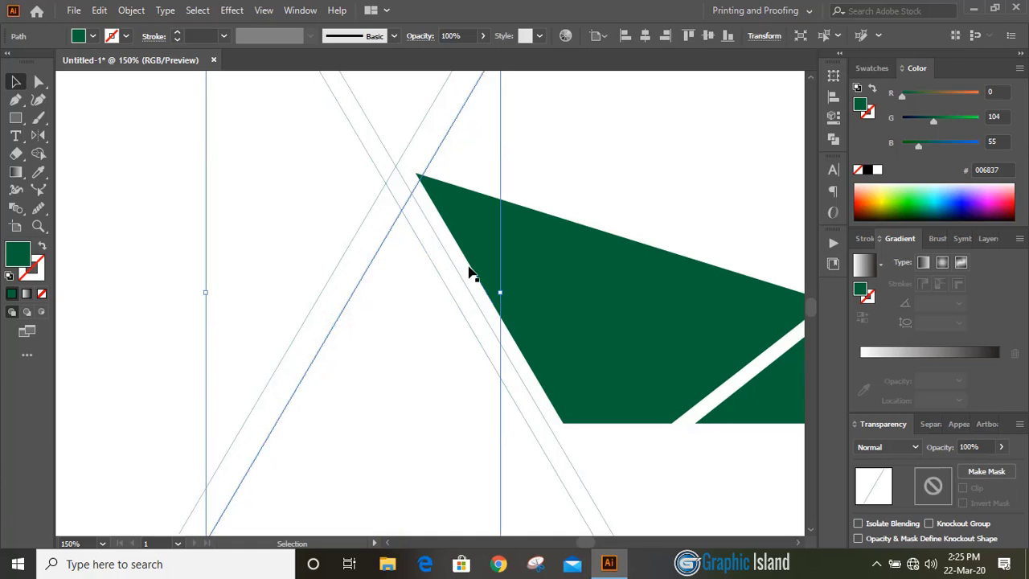
{"action": "left_click", "coordinate": [360, 343]}
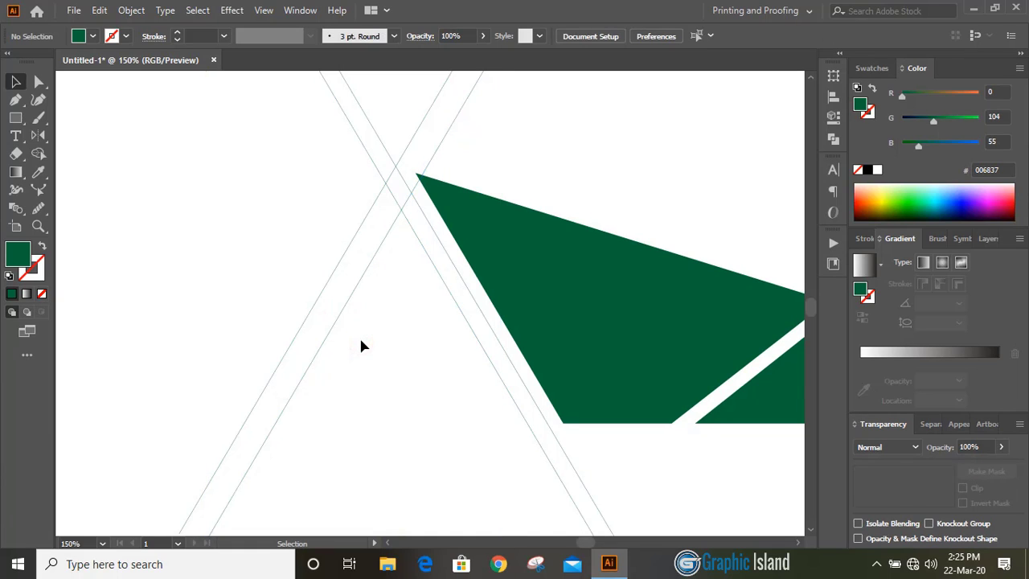
{"action": "key", "text": "ctrl+minus"}
{"action": "key", "text": "ctrl+minus"}
Draw a horizontal baseline under the crossed lines and select it with them
{"action": "left_click", "coordinate": [17, 100]}
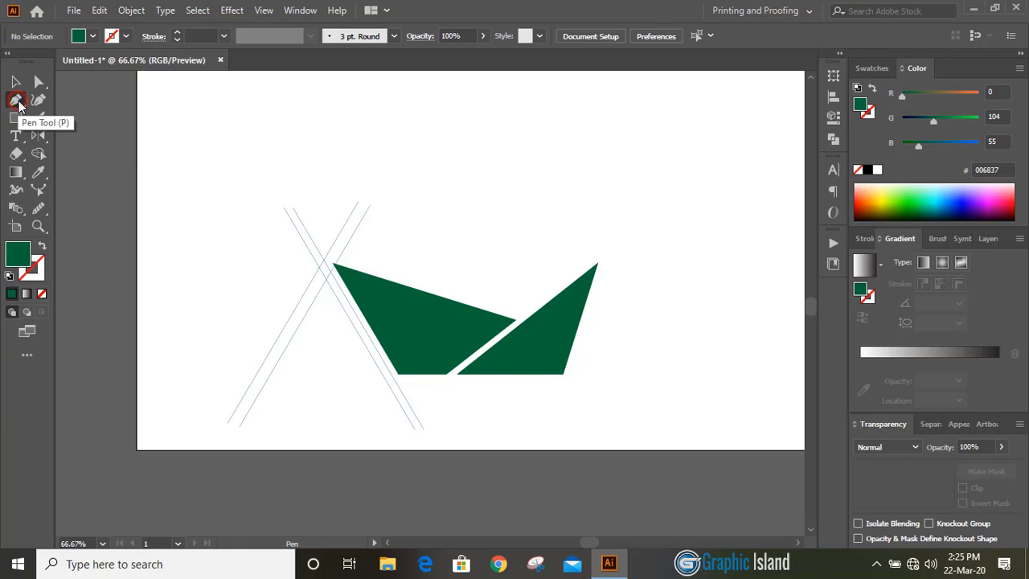
{"action": "left_click", "coordinate": [563, 374]}
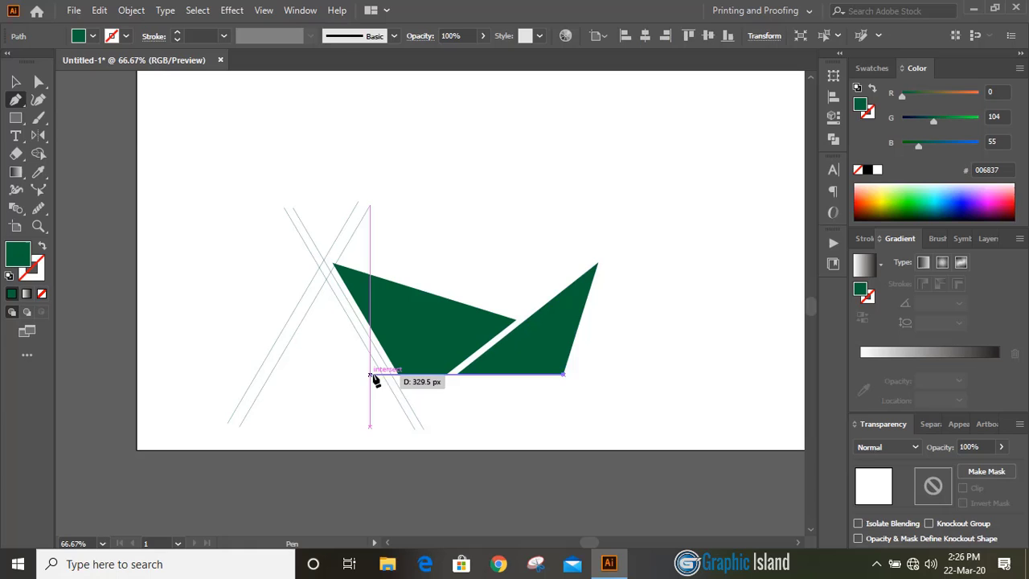
{"action": "left_click", "coordinate": [222, 374], "text": "shift"}
{"action": "left_click", "coordinate": [15, 82]}
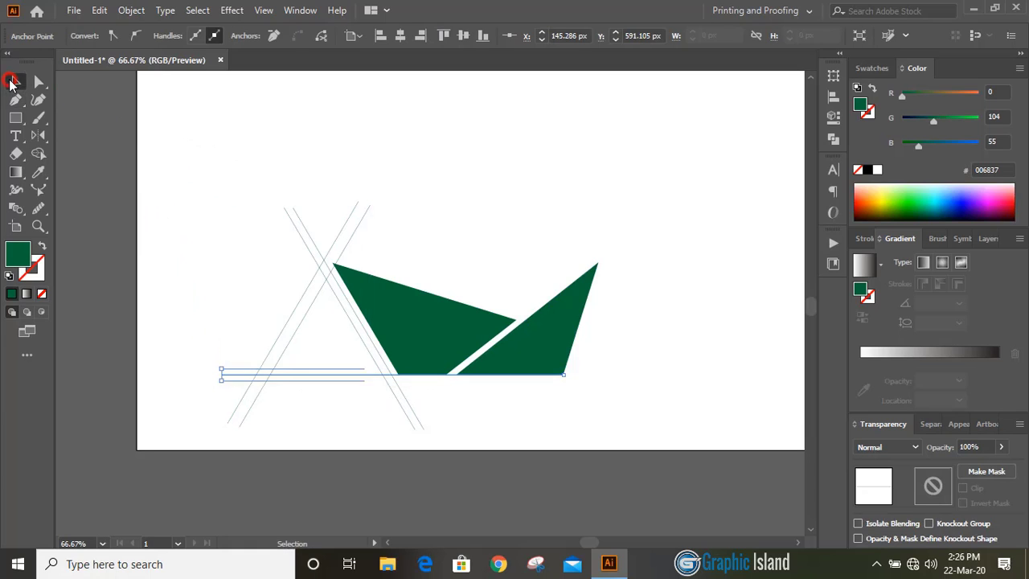
{"action": "left_click_drag", "start_coordinate": [251, 184], "coordinate": [285, 275]}
{"action": "left_click_drag", "start_coordinate": [324, 392], "coordinate": [327, 399]}
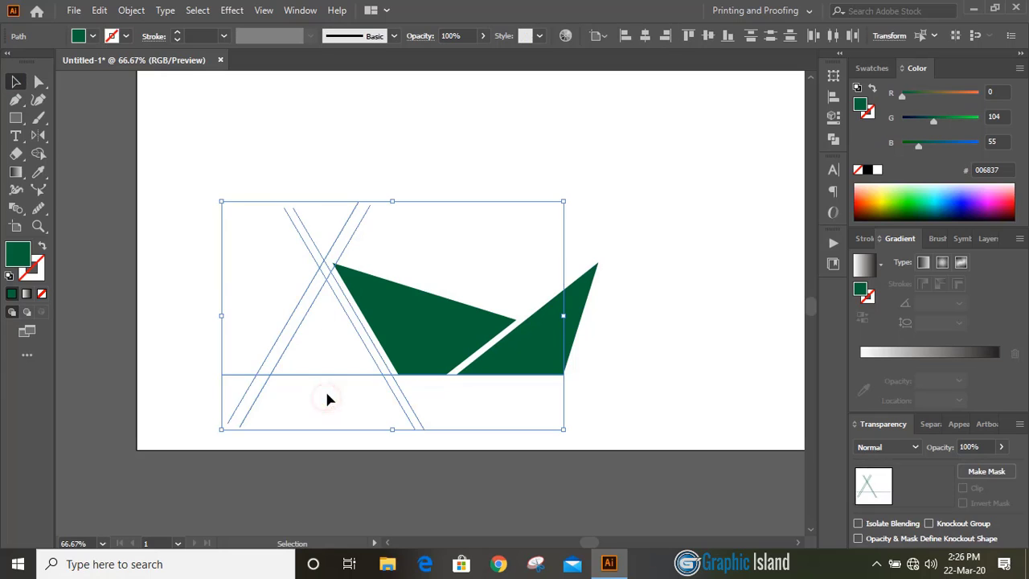
Merge the two leg regions into one green peaked roof with Shape Builder
{"action": "left_click", "coordinate": [39, 154]}
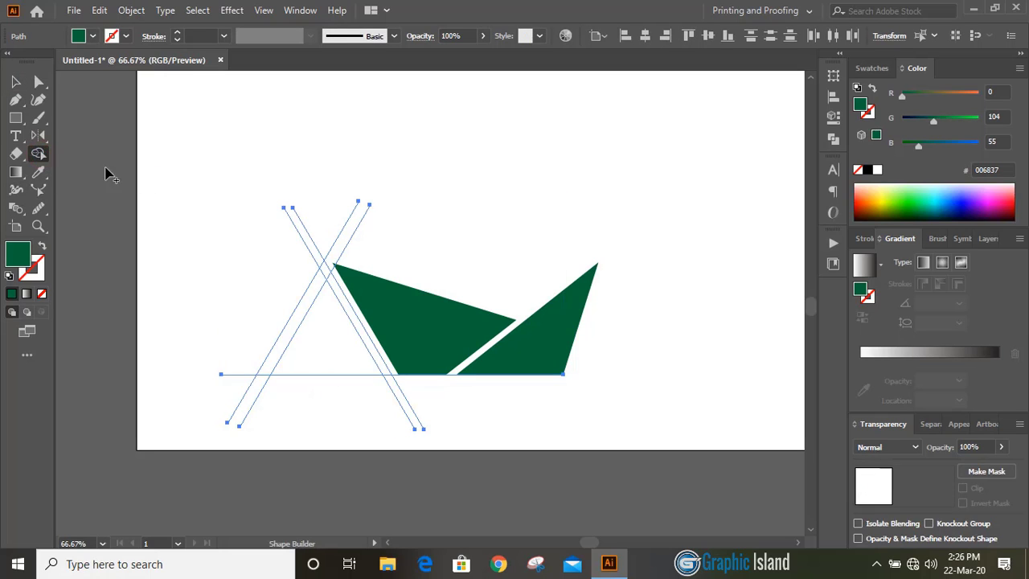
{"action": "left_click", "coordinate": [314, 296]}
{"action": "left_click_drag", "start_coordinate": [322, 271], "coordinate": [335, 281]}
{"action": "key", "text": "v"}
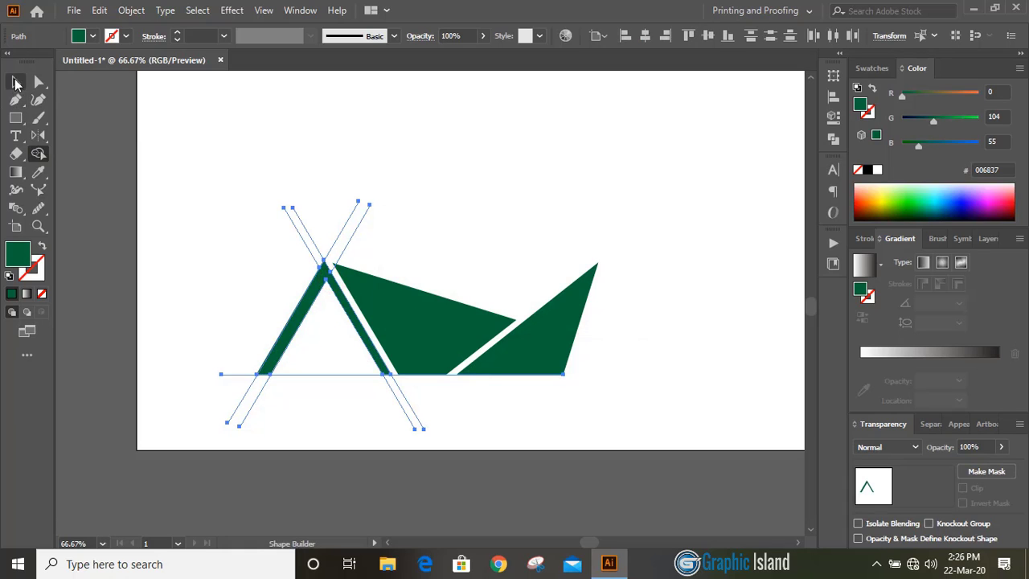
{"action": "left_click", "coordinate": [233, 124]}
Delete the leftover construction lines above and below the green roof
{"action": "left_click_drag", "start_coordinate": [230, 169], "coordinate": [395, 238]}
{"action": "key", "text": "Delete"}
{"action": "left_click_drag", "start_coordinate": [443, 422], "coordinate": [240, 415]}
{"action": "key", "text": "Delete"}
{"action": "key", "text": "Delete"}
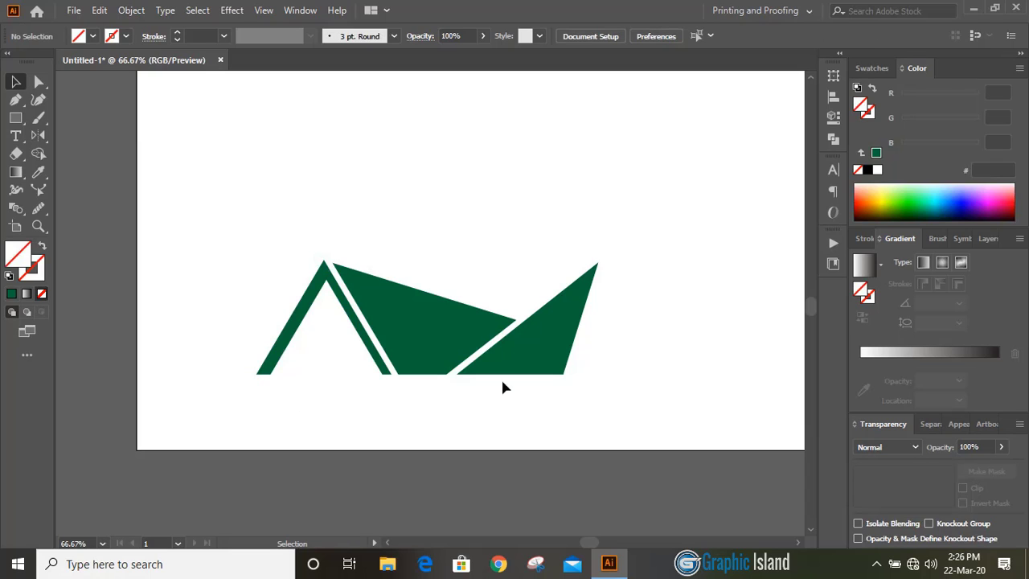
Delete the thin base path, then place a vertically reflected roof copy at the logo's right end
{"action": "left_click", "coordinate": [452, 374]}
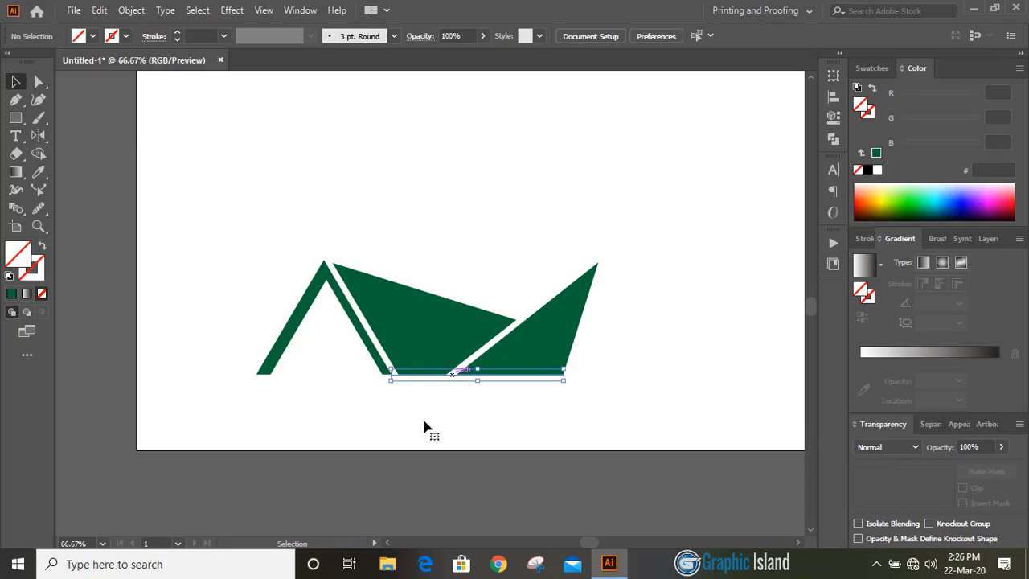
{"action": "key", "text": "Delete"}
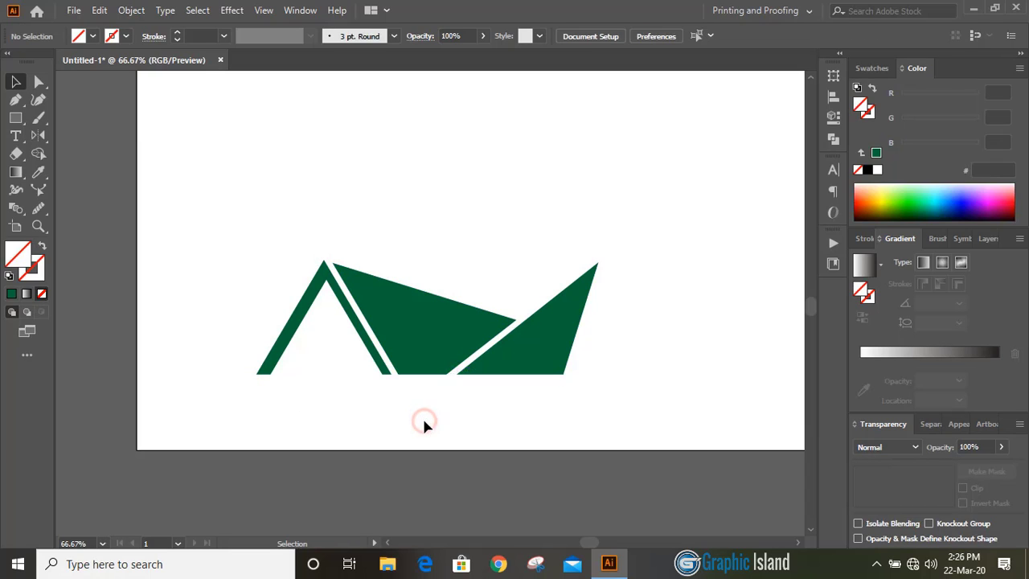
{"action": "left_click", "coordinate": [318, 294]}
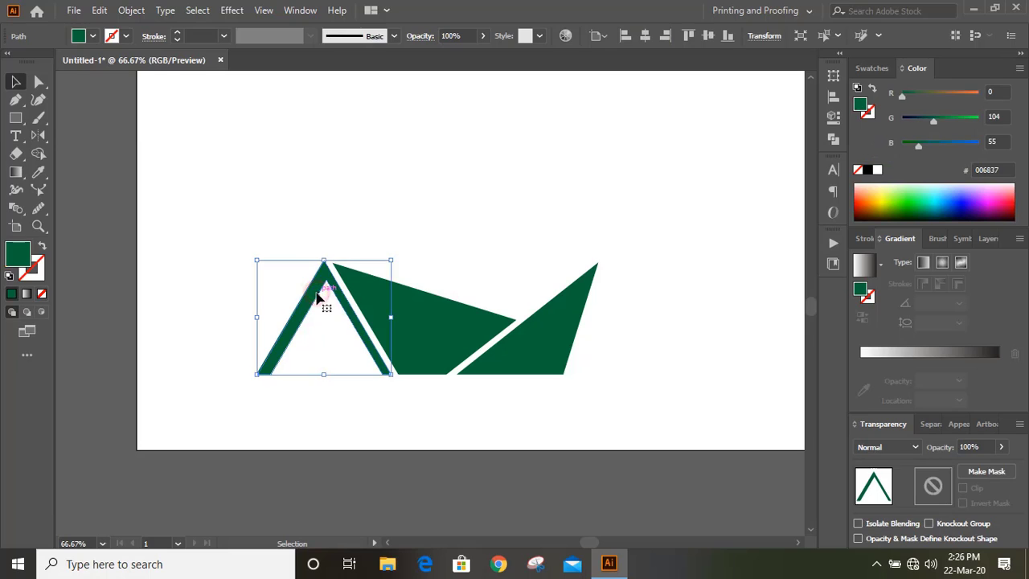
{"action": "double_click", "coordinate": [39, 137]}
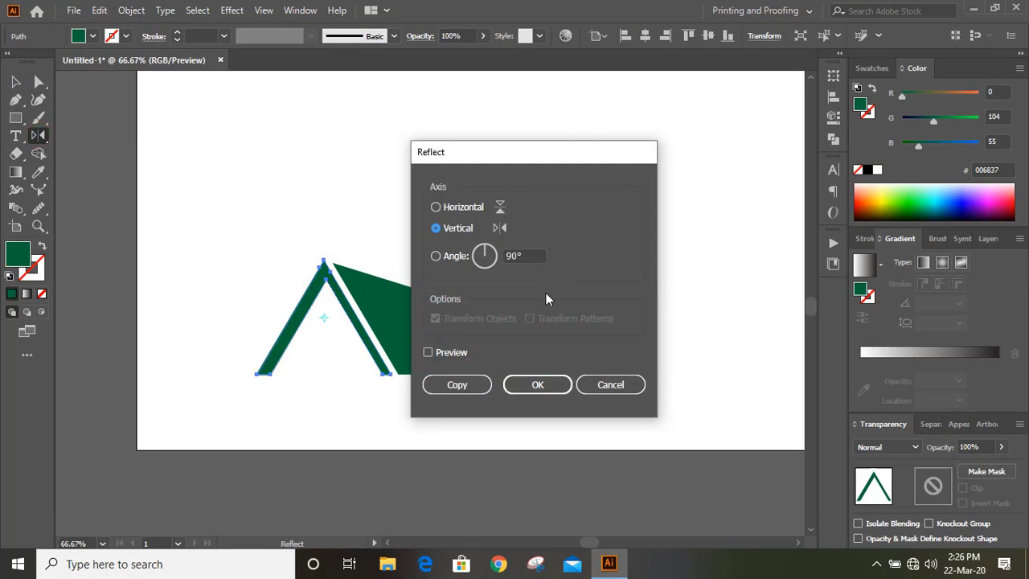
{"action": "left_click", "coordinate": [460, 385]}
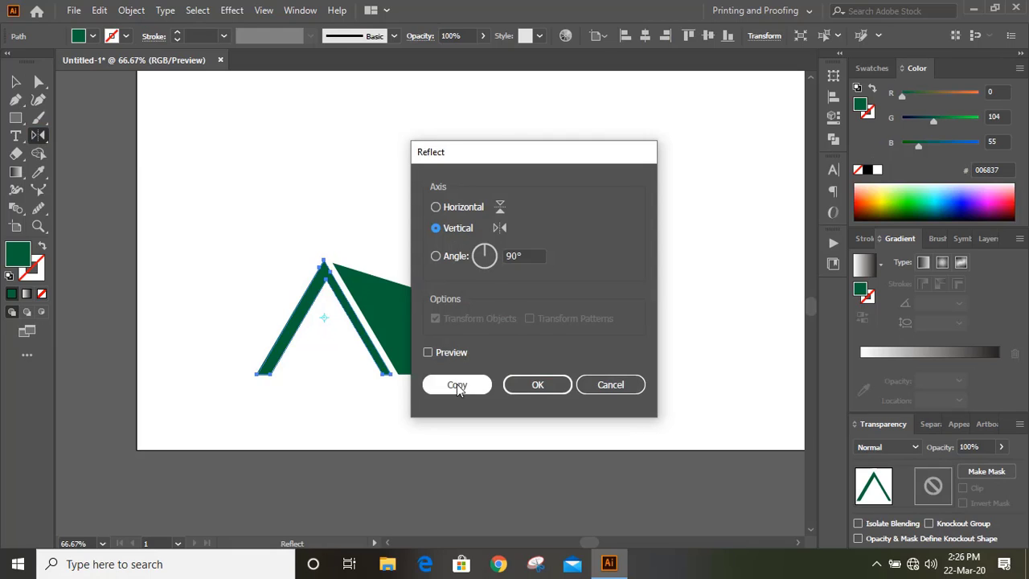
{"action": "left_click", "coordinate": [16, 81]}
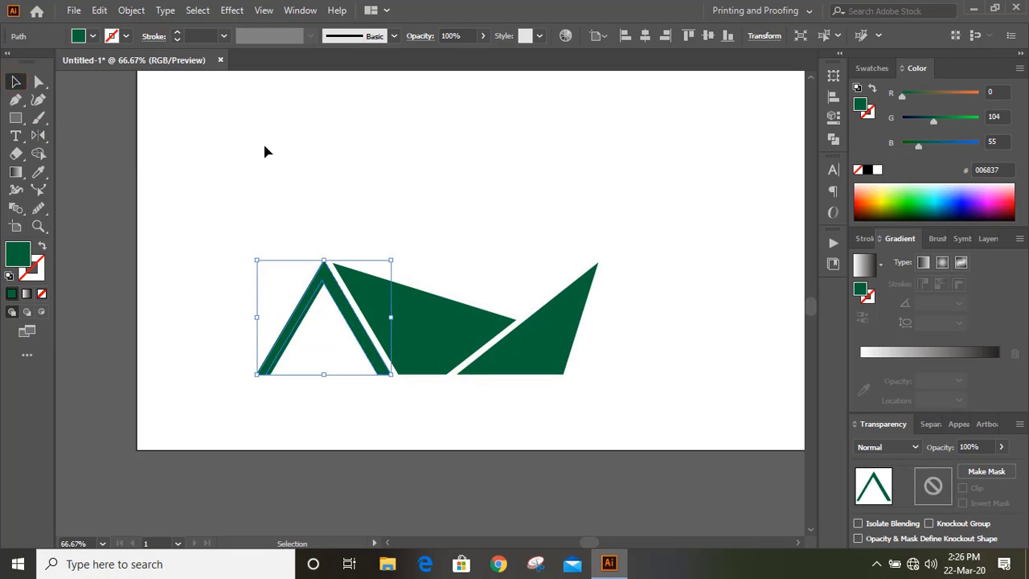
{"action": "key", "text": "shift+Right"}
{"action": "key", "text": "shift+Right"}
{"action": "key", "text": "shift+Right"}
{"action": "key", "text": "shift+Right"}
{"action": "key", "text": "shift+Right"}
{"action": "key", "text": "shift+Right"}
{"action": "key", "text": "shift+Right"}
{"action": "key", "text": "shift+Right"}
{"action": "key", "text": "shift+Right"}
{"action": "key", "text": "shift+Right"}
{"action": "key", "text": "shift+Right"}
{"action": "key", "text": "shift+Right"}
{"action": "key", "text": "shift+Right"}
{"action": "key", "text": "shift+Right"}
{"action": "key", "text": "shift+Right"}
{"action": "key", "text": "shift+Right"}
{"action": "key", "text": "shift+Right"}
{"action": "key", "text": "shift+Right"}
{"action": "key", "text": "shift+Right"}
{"action": "key", "text": "shift+Right"}
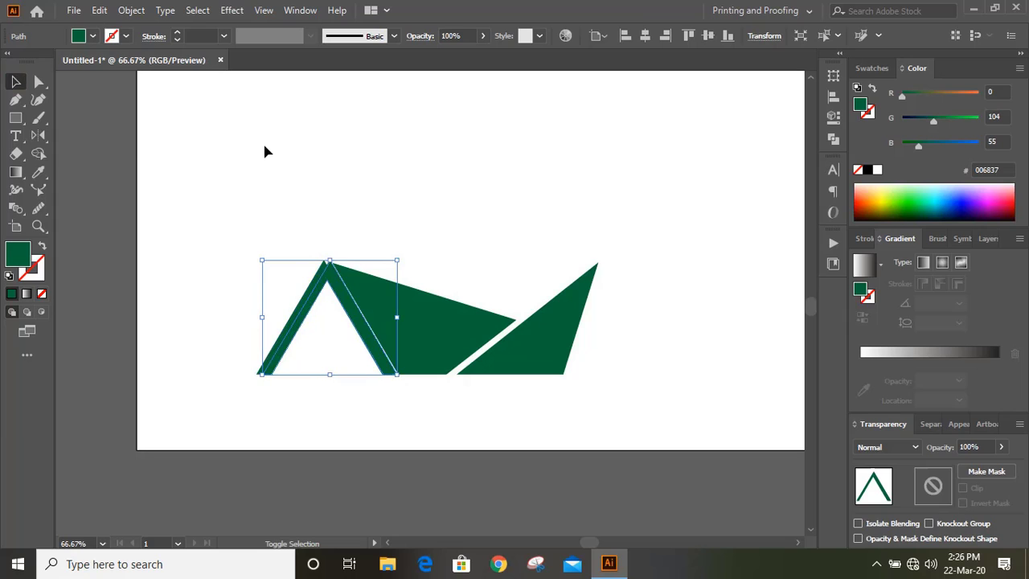
{"action": "key", "text": "shift+Right"}
{"action": "key", "text": "shift+Right"}
{"action": "key", "text": "shift+Right"}
{"action": "key", "text": "shift+Right"}
{"action": "key", "text": "shift+Right"}
{"action": "key", "text": "shift+Right"}
{"action": "key", "text": "shift+Right"}
{"action": "key", "text": "shift+Right"}
{"action": "key", "text": "shift+Right"}
{"action": "key", "text": "shift+Right"}
{"action": "key", "text": "shift+Right"}
{"action": "key", "text": "shift+Right"}
{"action": "key", "text": "shift+Right"}
{"action": "key", "text": "shift+Right"}
{"action": "key", "text": "shift+Right"}
{"action": "key", "text": "shift+Right"}
{"action": "key", "text": "shift+Right"}
{"action": "key", "text": "shift+Right"}
{"action": "key", "text": "shift+Right"}
{"action": "key", "text": "shift+Right"}
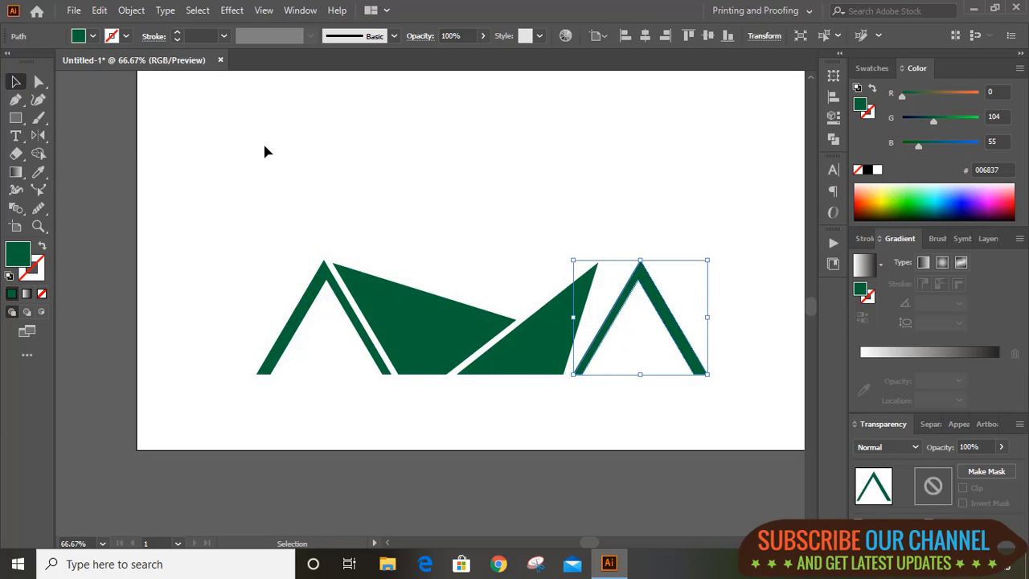
{"action": "key", "text": "Left"}
{"action": "key", "text": "Left"}
{"action": "key", "text": "Left"}
{"action": "key", "text": "Left"}
{"action": "key", "text": "Left"}
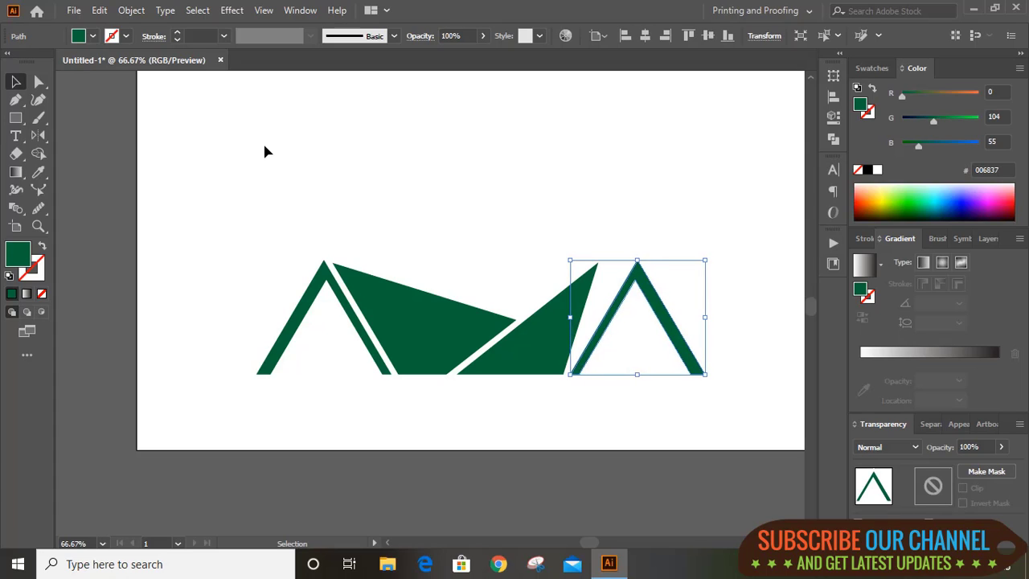
Nudge the right triangle's tip two steps right toward the right roof's peak
{"action": "left_click", "coordinate": [477, 226]}
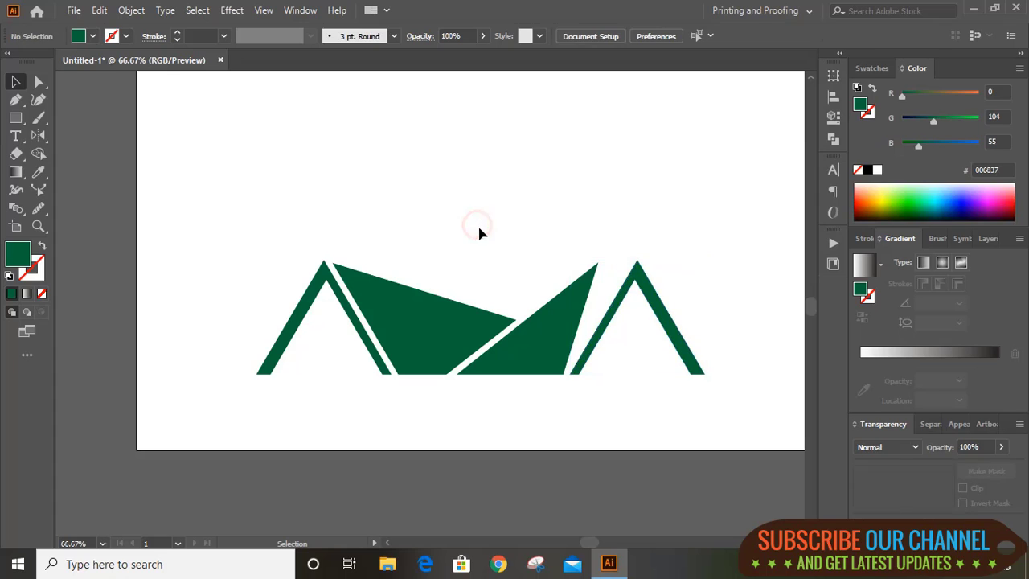
{"action": "left_click", "coordinate": [38, 81]}
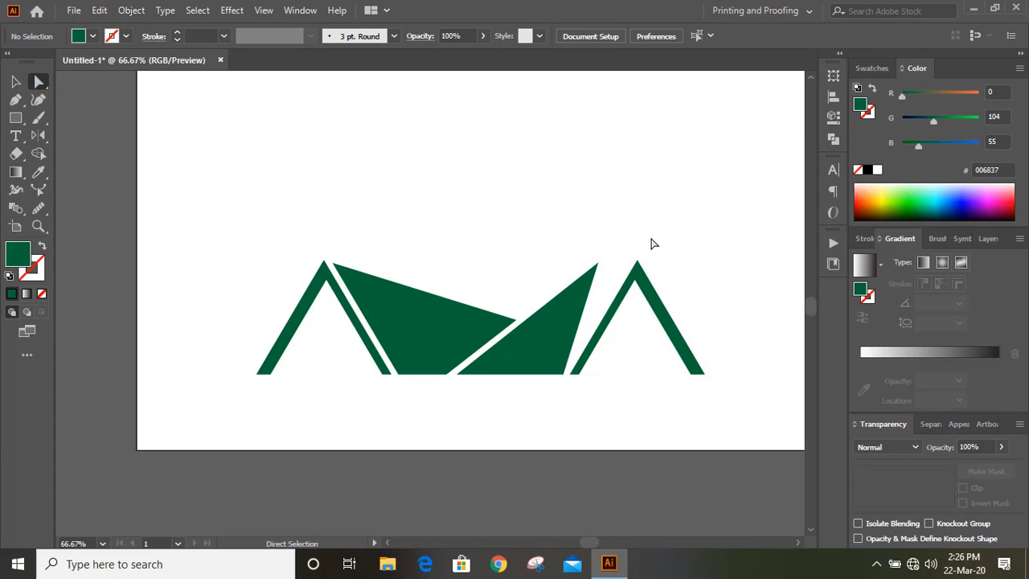
{"action": "left_click", "coordinate": [599, 264]}
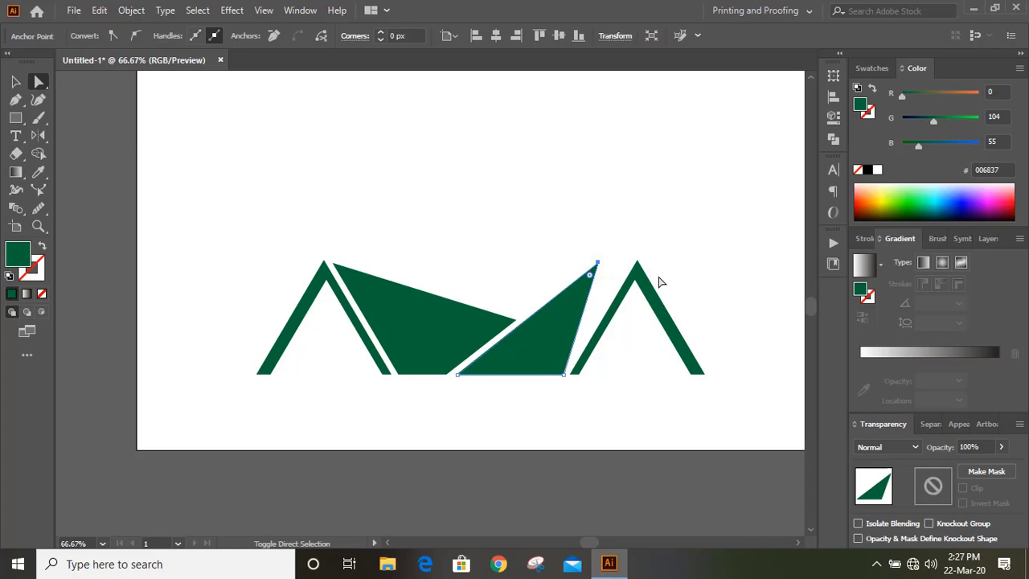
{"action": "key", "text": "Right"}
{"action": "key", "text": "Right"}
{"action": "key", "text": "Right"}
{"action": "key", "text": "Right"}
{"action": "key", "text": "Right"}
{"action": "key", "text": "Right"}
{"action": "key", "text": "Right"}
{"action": "key", "text": "Right"}
{"action": "key", "text": "Right"}
{"action": "key", "text": "Right"}
{"action": "key", "text": "Right"}
{"action": "key", "text": "Right"}
{"action": "key", "text": "Right"}
{"action": "key", "text": "Right"}
{"action": "key", "text": "Right"}
{"action": "key", "text": "Right"}
{"action": "key", "text": "Right"}
{"action": "key", "text": "Right"}
{"action": "key", "text": "Right"}
{"action": "key", "text": "Right"}
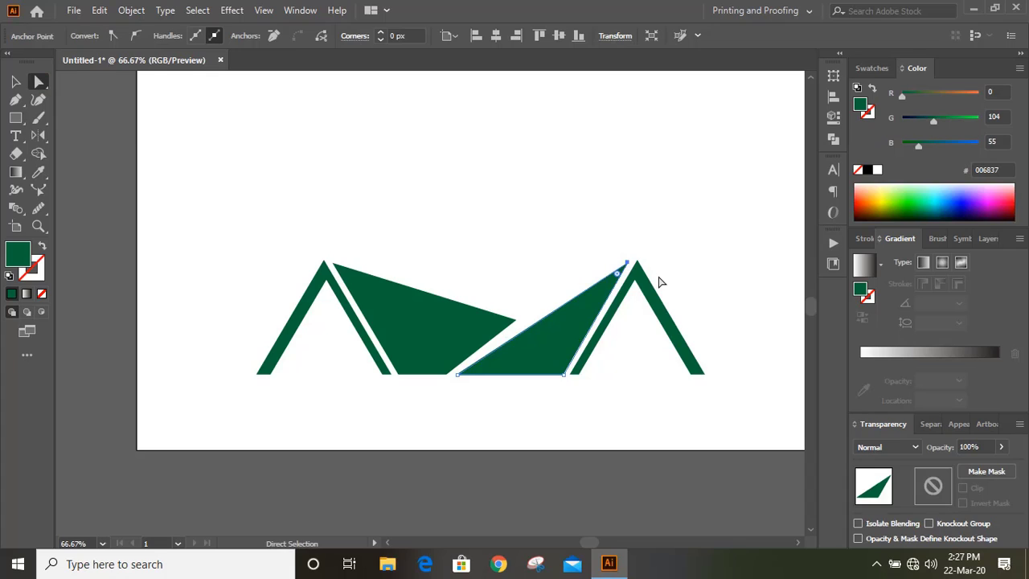
{"action": "key", "text": "Right"}
{"action": "key", "text": "Right"}
Extend the left shape's right-hand point two steps further right toward the sail
{"action": "left_click", "coordinate": [515, 321]}
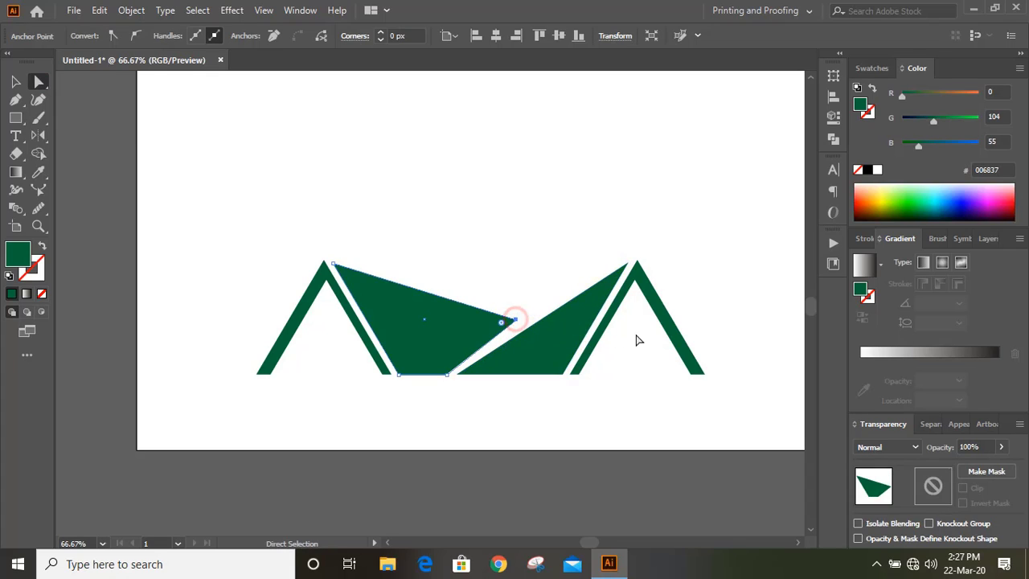
{"action": "key", "text": "Right"}
{"action": "key", "text": "Right"}
{"action": "key", "text": "Right"}
{"action": "key", "text": "Right"}
{"action": "key", "text": "Right"}
{"action": "key", "text": "Right"}
{"action": "key", "text": "Right"}
{"action": "key", "text": "Right"}
{"action": "key", "text": "Right"}
{"action": "key", "text": "Right"}
{"action": "key", "text": "Right"}
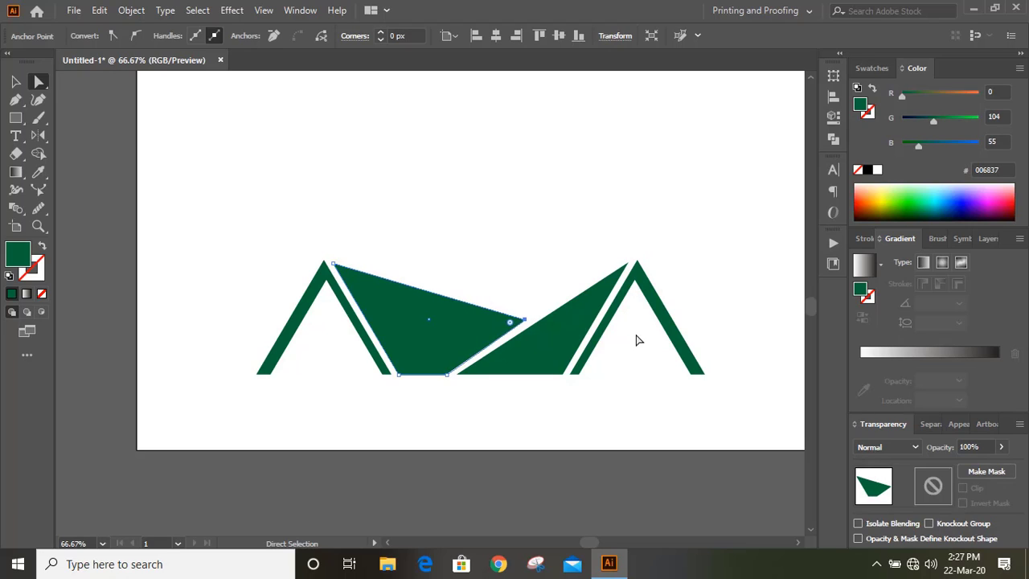
{"action": "key", "text": "Right"}
{"action": "key", "text": "Right"}
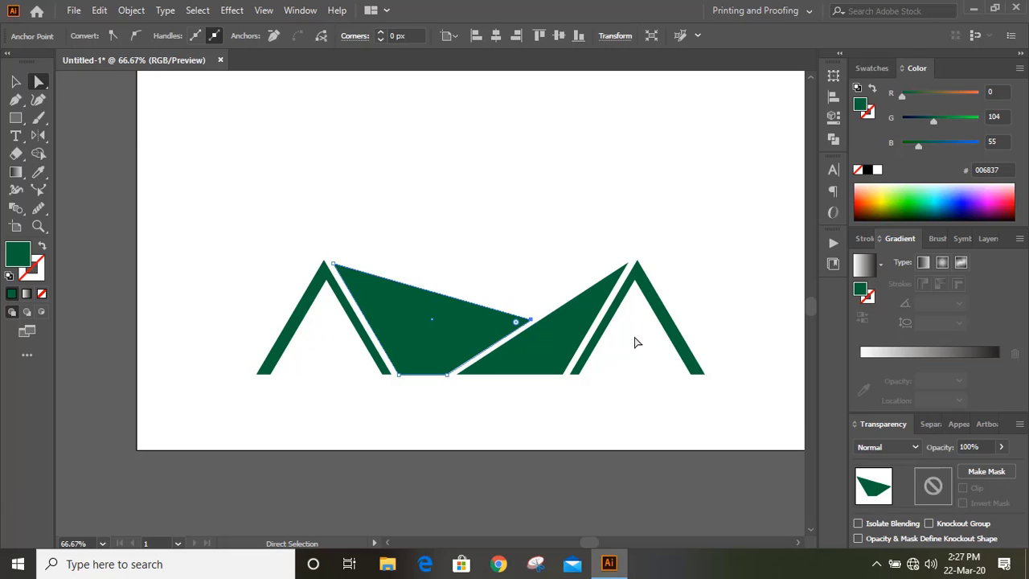
{"action": "left_click", "coordinate": [16, 81]}
Scale the duplicated roof shapes down and settle the small copy onto the roofline
{"action": "left_click", "coordinate": [384, 166]}
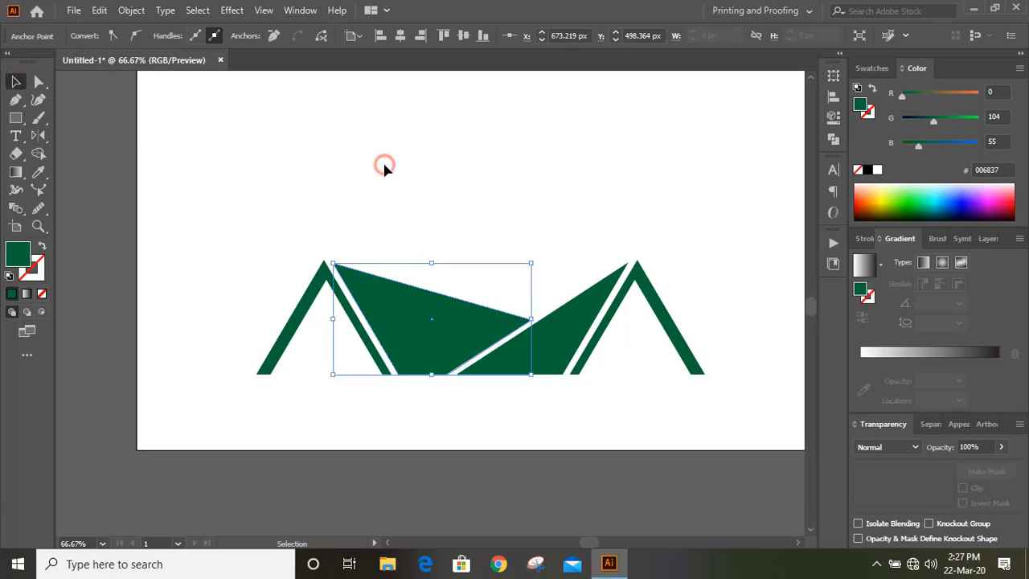
{"action": "scroll", "coordinate": [579, 271], "scroll_direction": "up", "scroll_amount": 1}
{"action": "left_click_drag", "start_coordinate": [579, 275], "coordinate": [514, 268]}
{"action": "left_click_drag", "start_coordinate": [643, 207], "coordinate": [616, 233]}
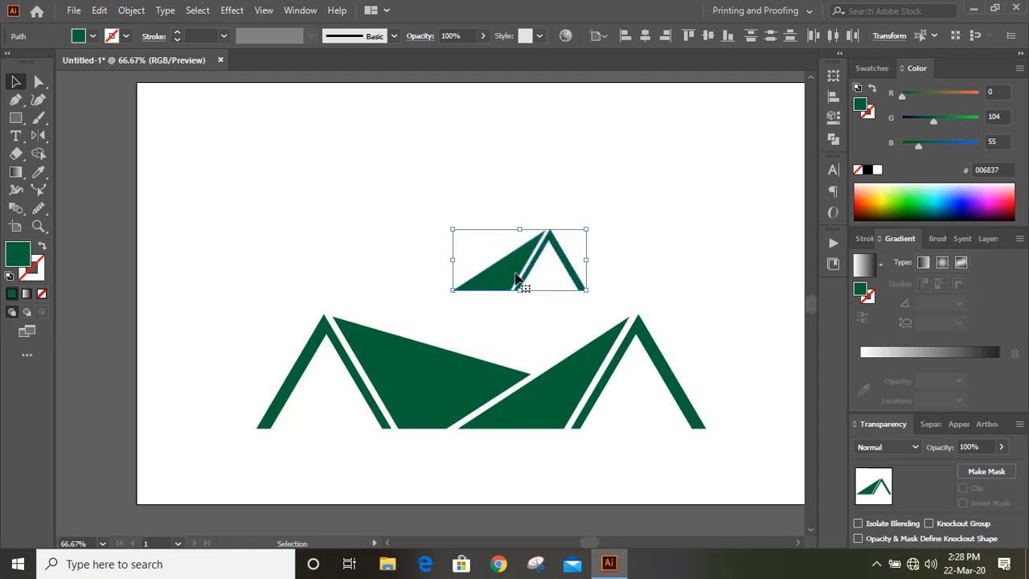
{"action": "left_click_drag", "start_coordinate": [515, 281], "coordinate": [502, 344]}
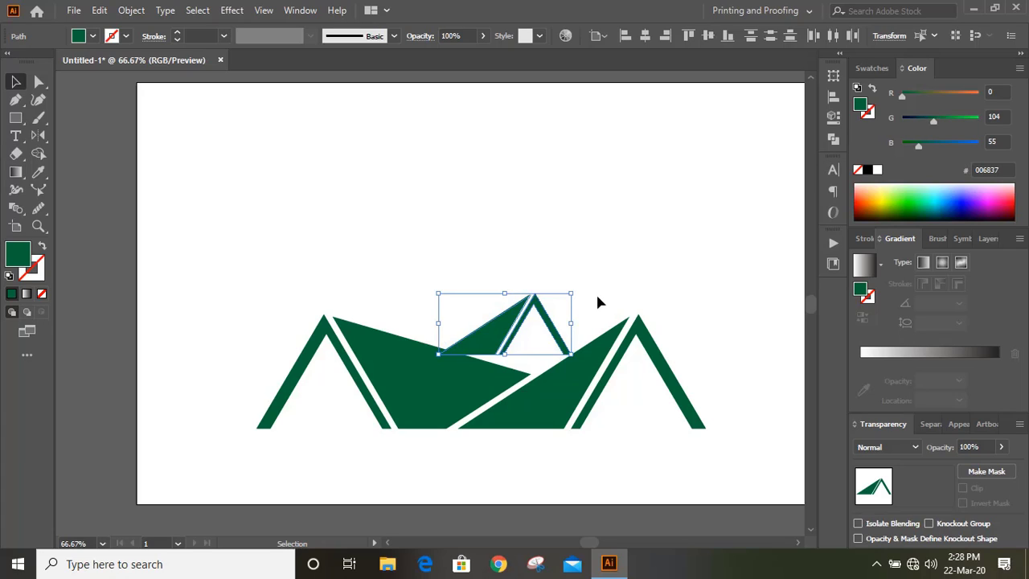
{"action": "key", "text": "shift+Down"}
{"action": "key", "text": "shift+Down"}
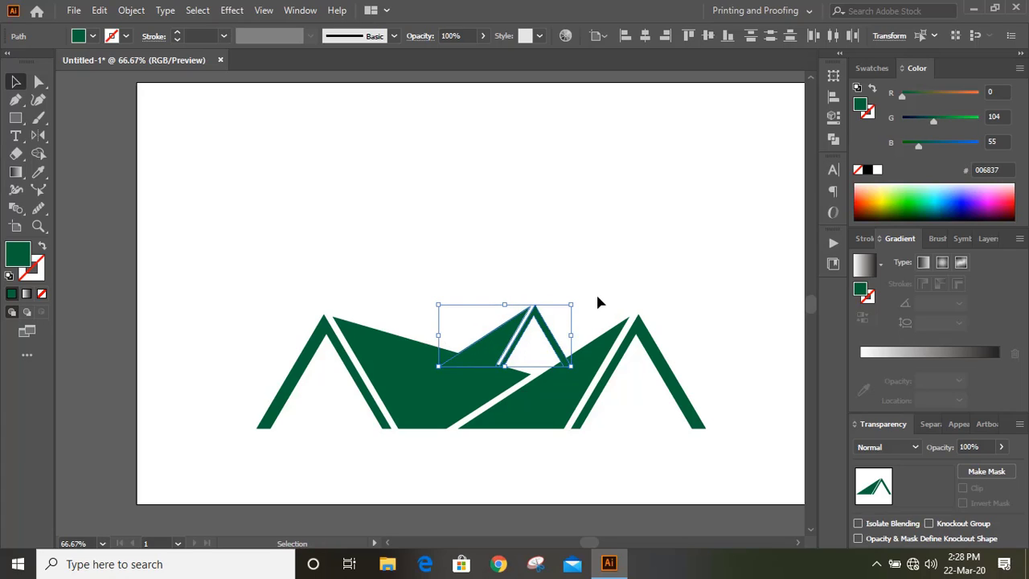
Select the right and left large roof panels together and bring up the Object menu
{"action": "left_click", "coordinate": [666, 278]}
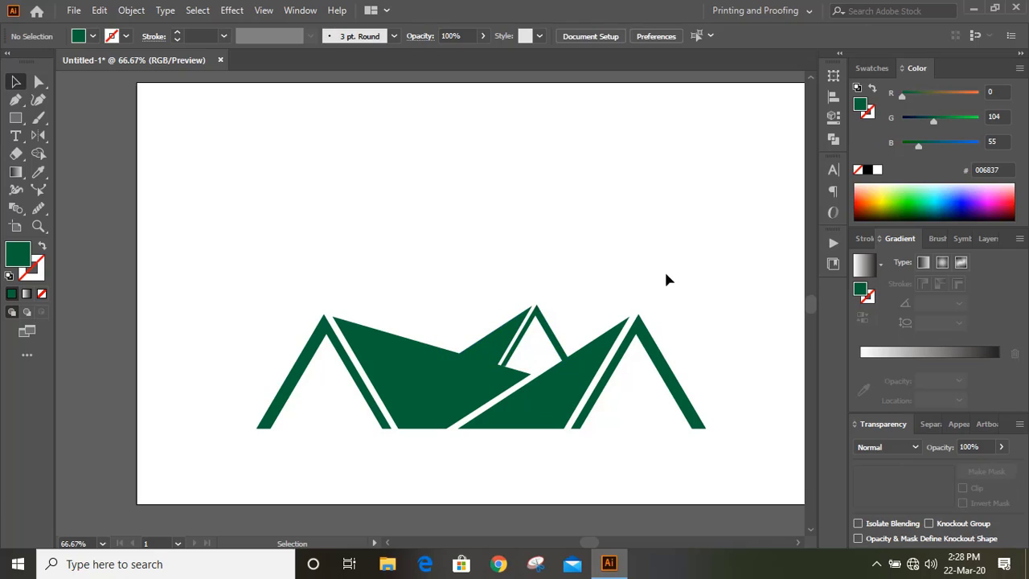
{"action": "left_click", "coordinate": [586, 354]}
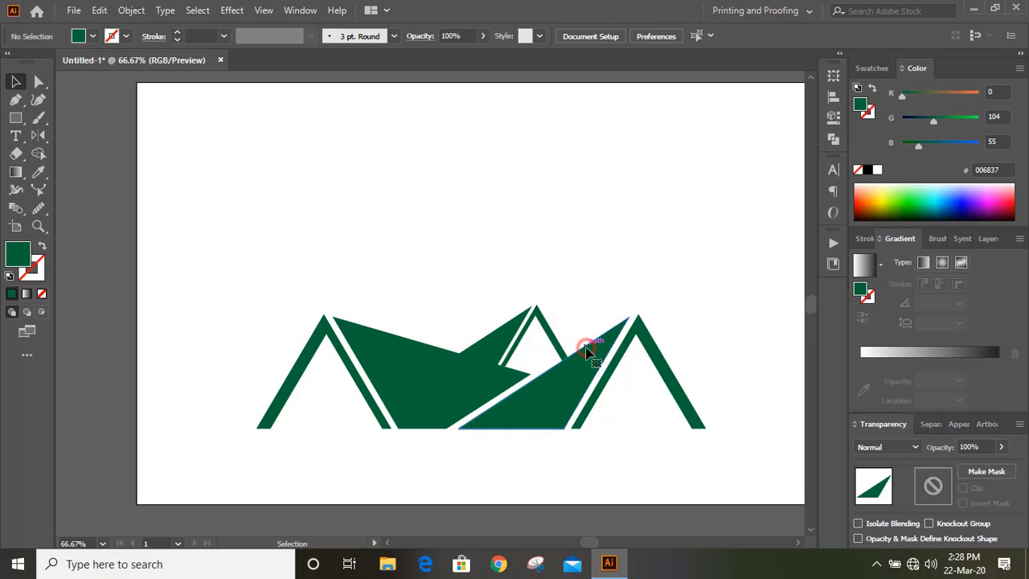
{"action": "left_click", "coordinate": [397, 372], "text": "shift"}
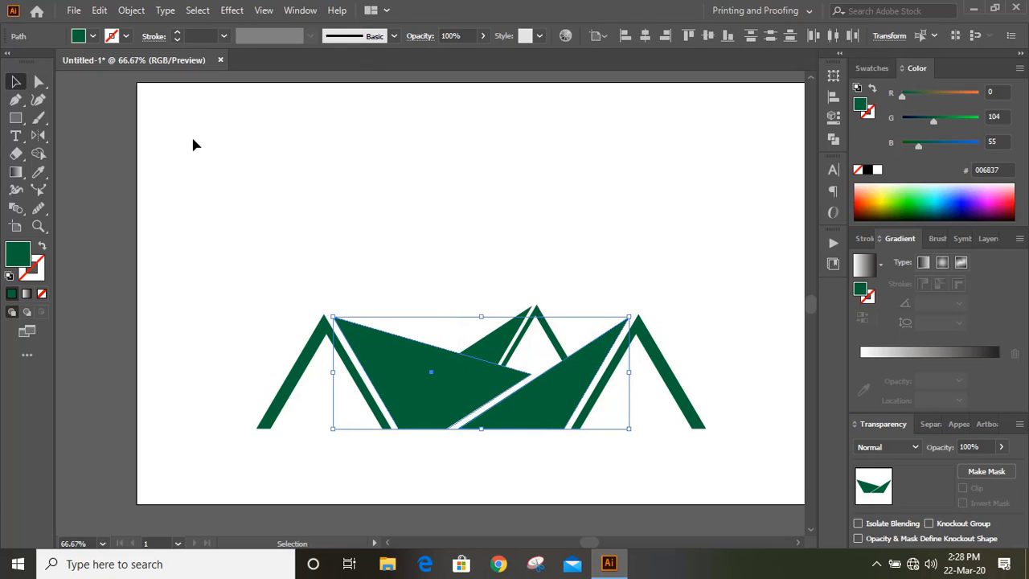
{"action": "left_click", "coordinate": [133, 11]}
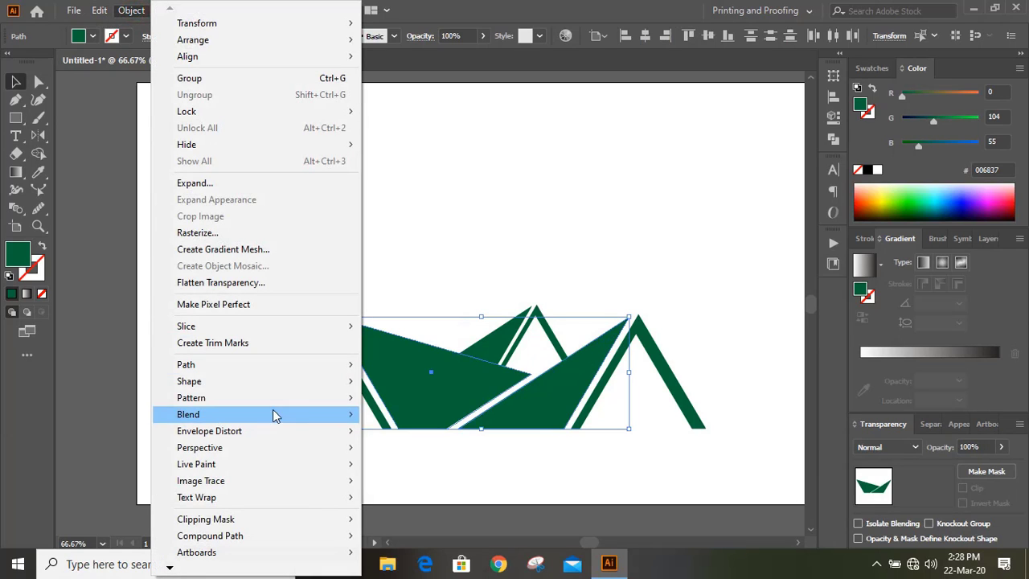
Apply a 10 px mitred Offset Path to both roof panels, checking the preview
{"action": "mouse_move", "coordinate": [323, 371]}
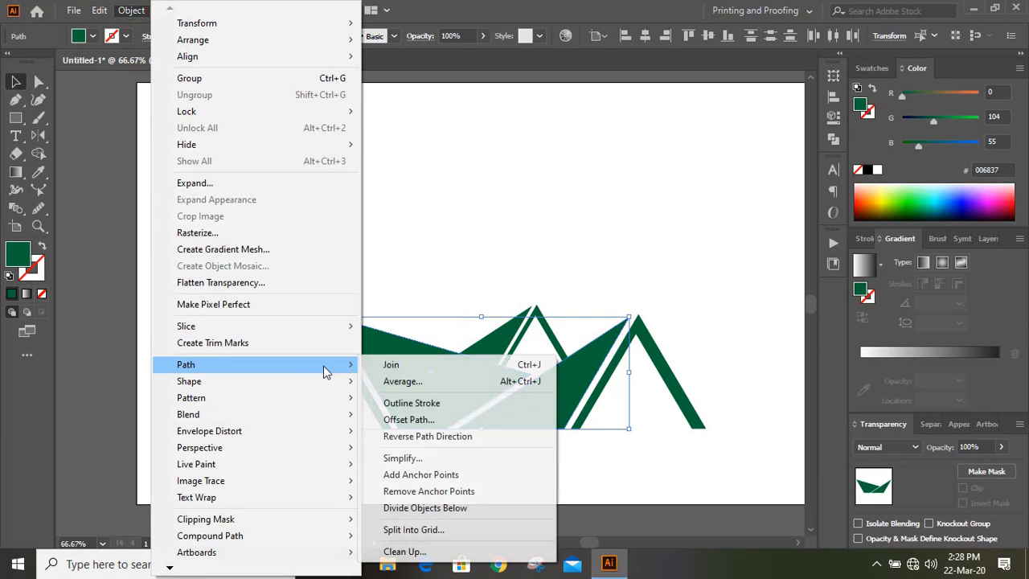
{"action": "left_click", "coordinate": [418, 419]}
{"action": "left_click", "coordinate": [639, 230]}
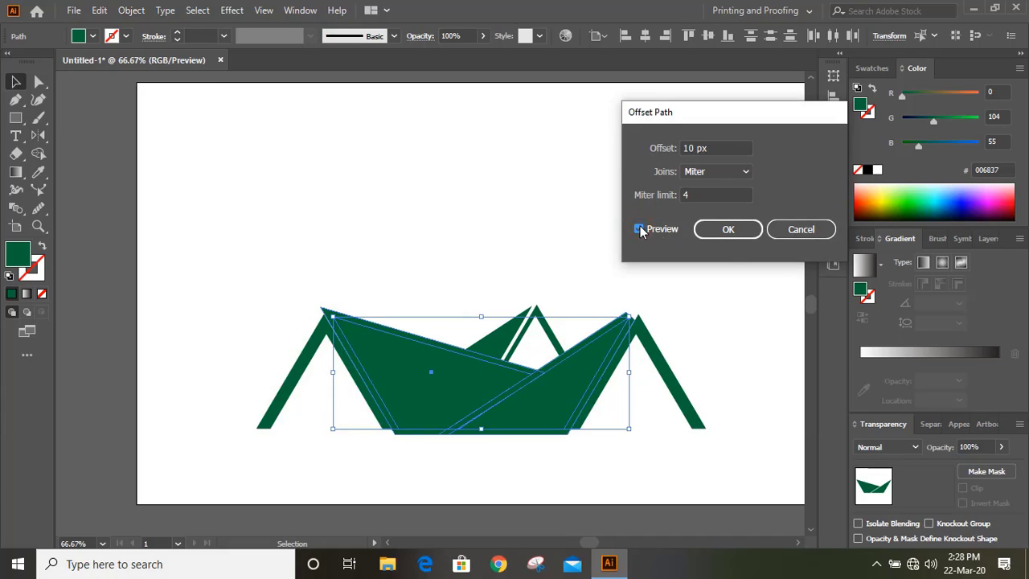
{"action": "left_click", "coordinate": [729, 229]}
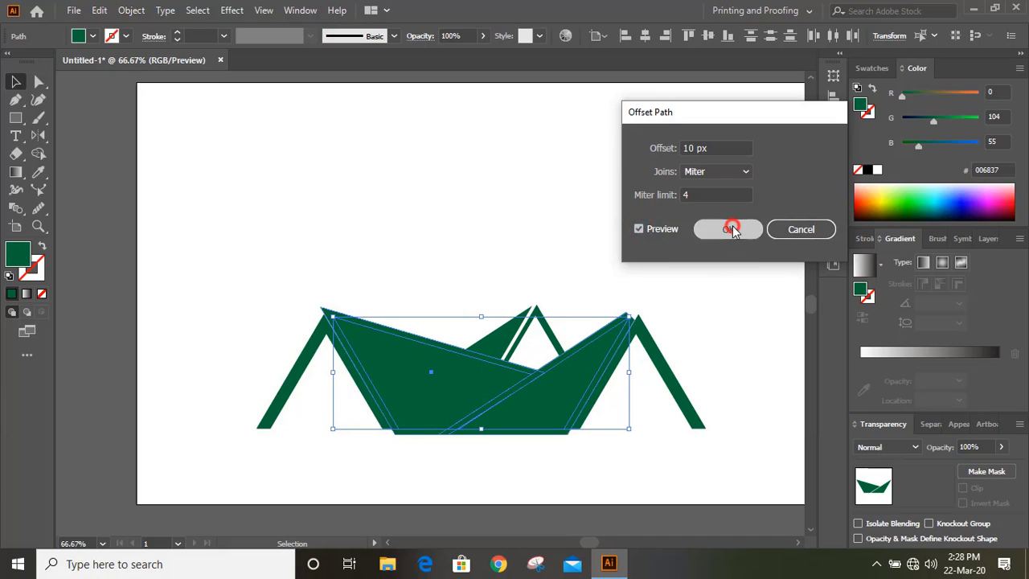
Colour the offset outlines cyan, then select both outlines plus the small peak triangle
{"action": "left_click", "coordinate": [942, 195]}
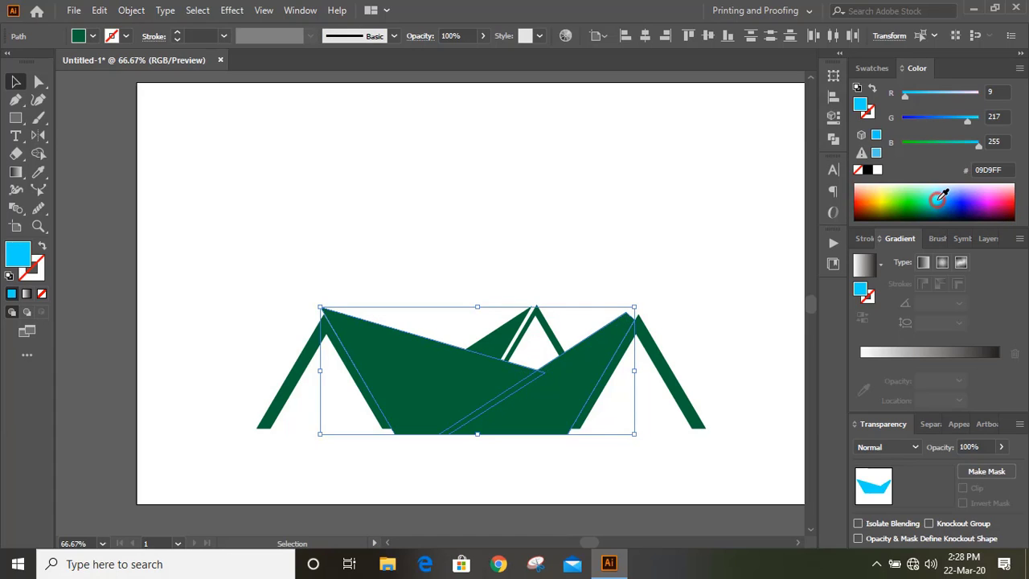
{"action": "left_click", "coordinate": [517, 218]}
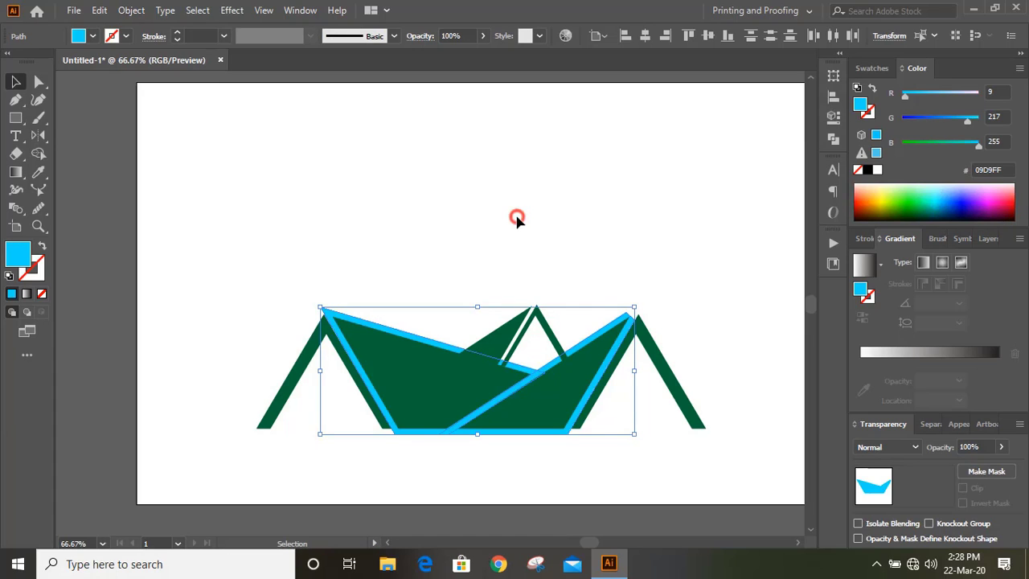
{"action": "left_click", "coordinate": [626, 316]}
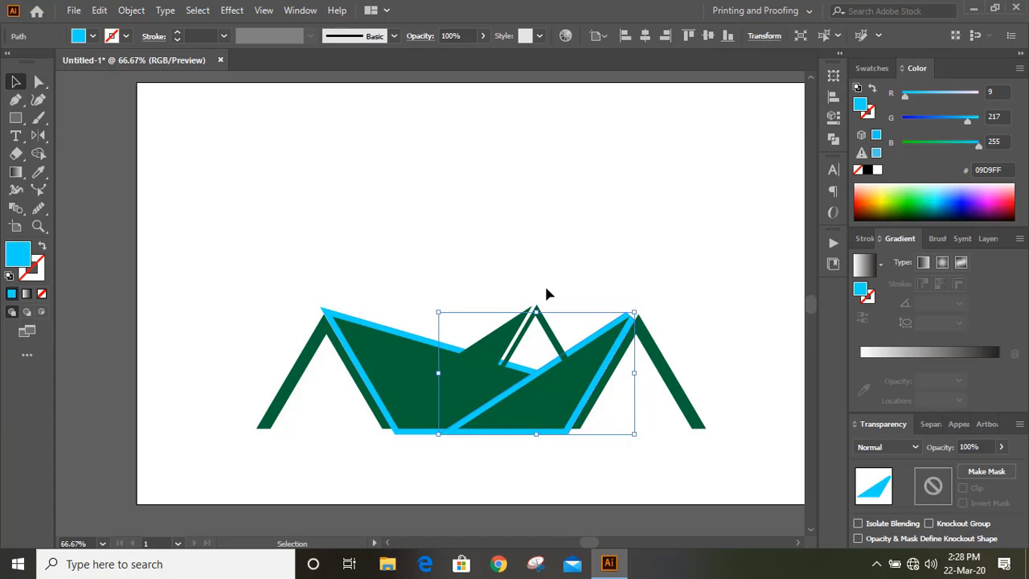
{"action": "left_click", "coordinate": [406, 331], "text": "shift"}
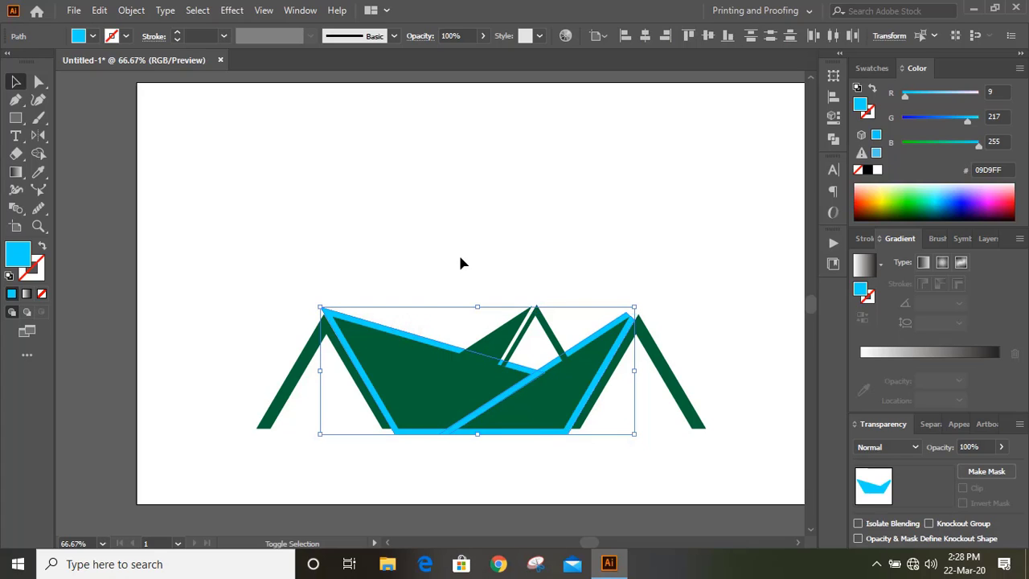
{"action": "left_click", "coordinate": [502, 343], "text": "shift"}
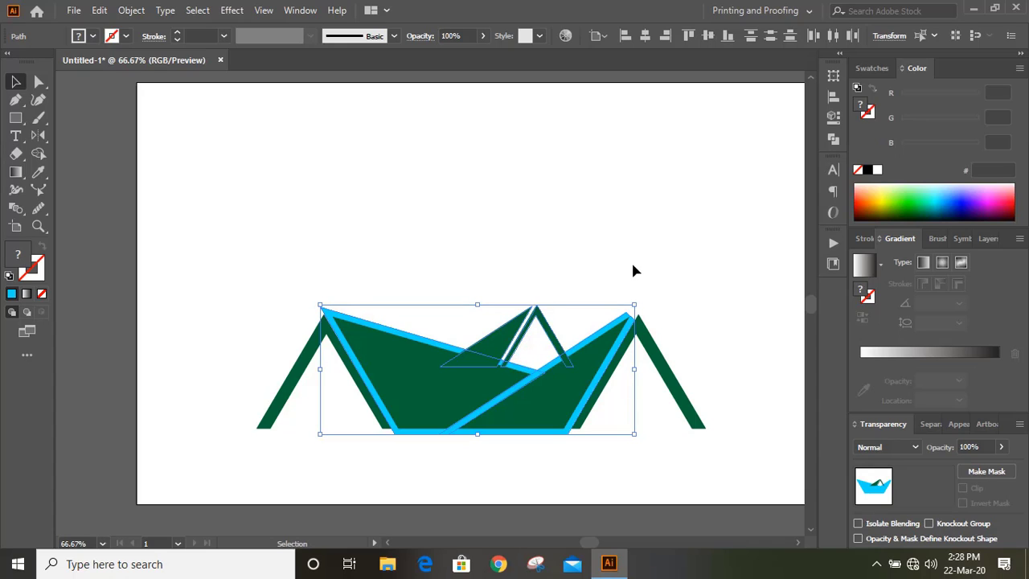
Delete the cyan outline regions with Shape Builder to leave white gaps, then deselect
{"action": "left_click", "coordinate": [38, 153]}
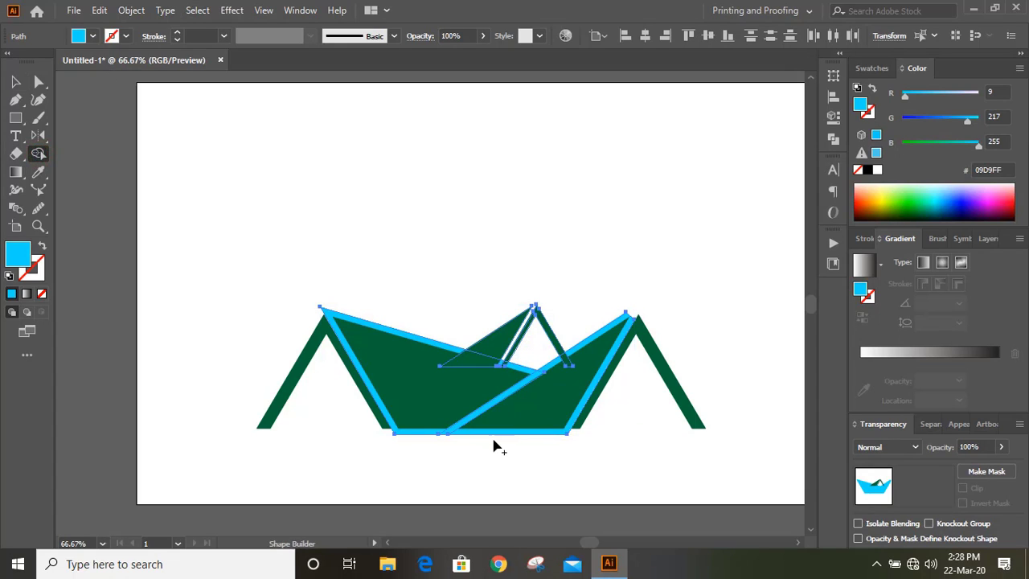
{"action": "mouse_move", "coordinate": [495, 442]}
{"action": "left_mouse_down"}
{"action": "mouse_move", "coordinate": [544, 407]}
{"action": "mouse_move", "coordinate": [510, 374]}
{"action": "mouse_move", "coordinate": [453, 353]}
{"action": "left_mouse_up"}
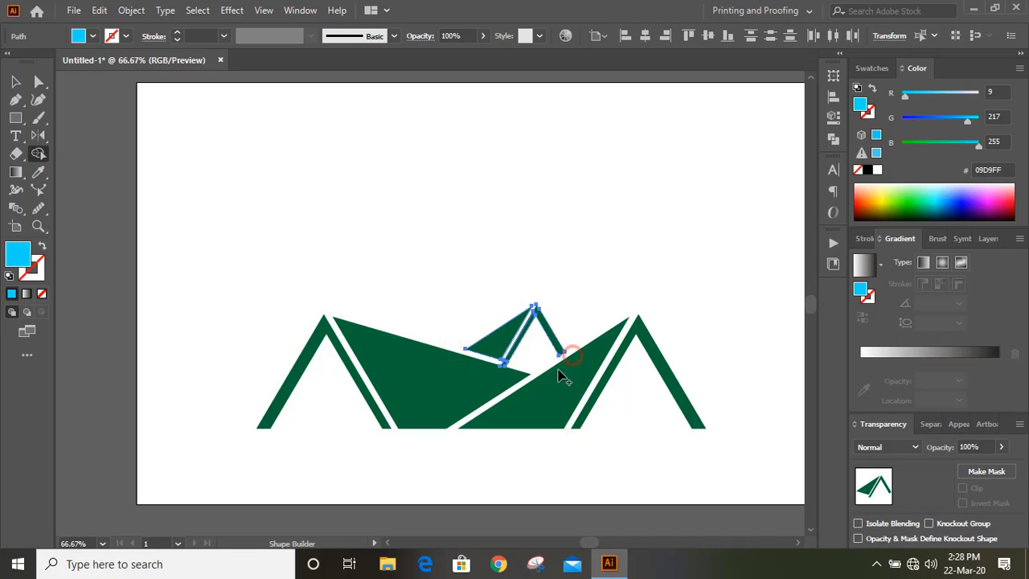
{"action": "left_click", "coordinate": [501, 363]}
{"action": "left_click", "coordinate": [16, 81]}
{"action": "left_click", "coordinate": [420, 228]}
Draw a small rectangular chimney on the small peak roof
{"action": "key", "text": "ctrl+1"}
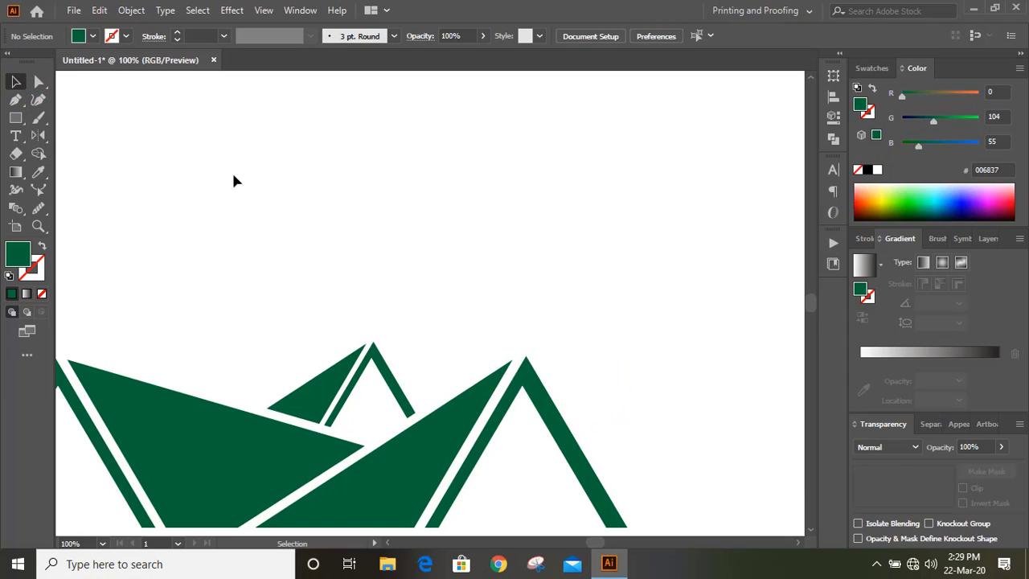
{"action": "left_click", "coordinate": [15, 117]}
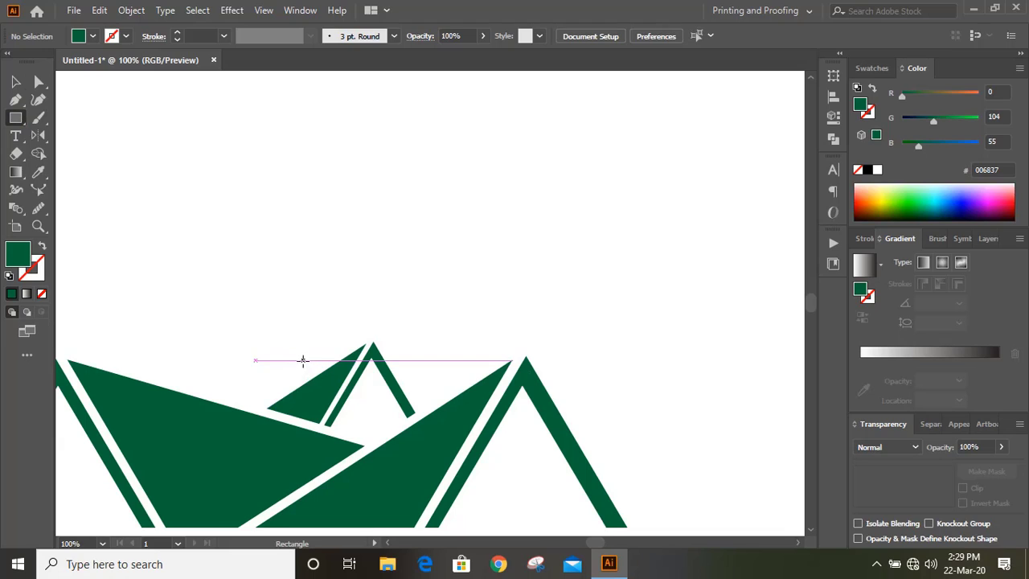
{"action": "left_click_drag", "start_coordinate": [296, 367], "coordinate": [311, 396]}
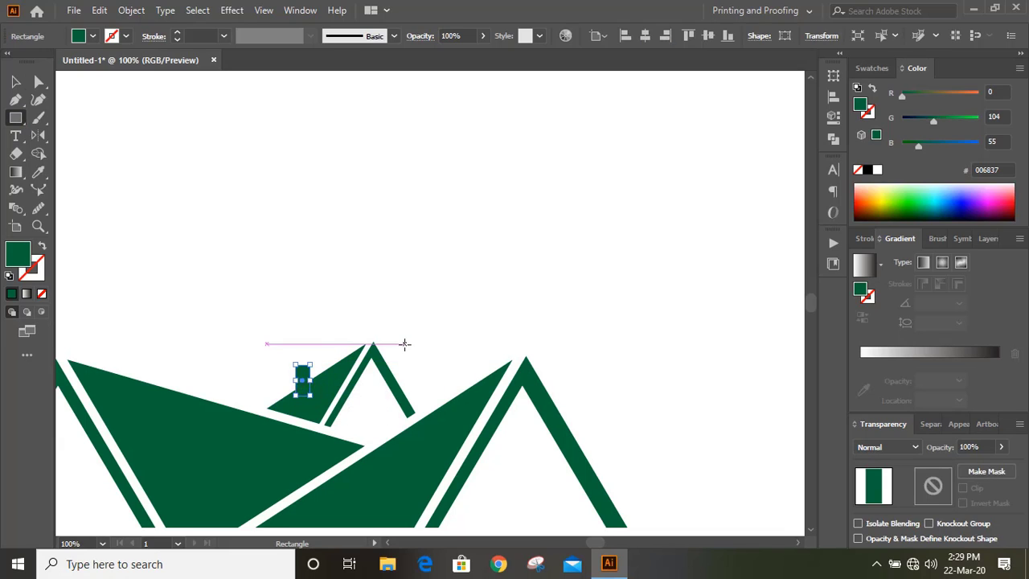
{"action": "left_click", "coordinate": [15, 81]}
{"action": "left_click", "coordinate": [286, 204]}
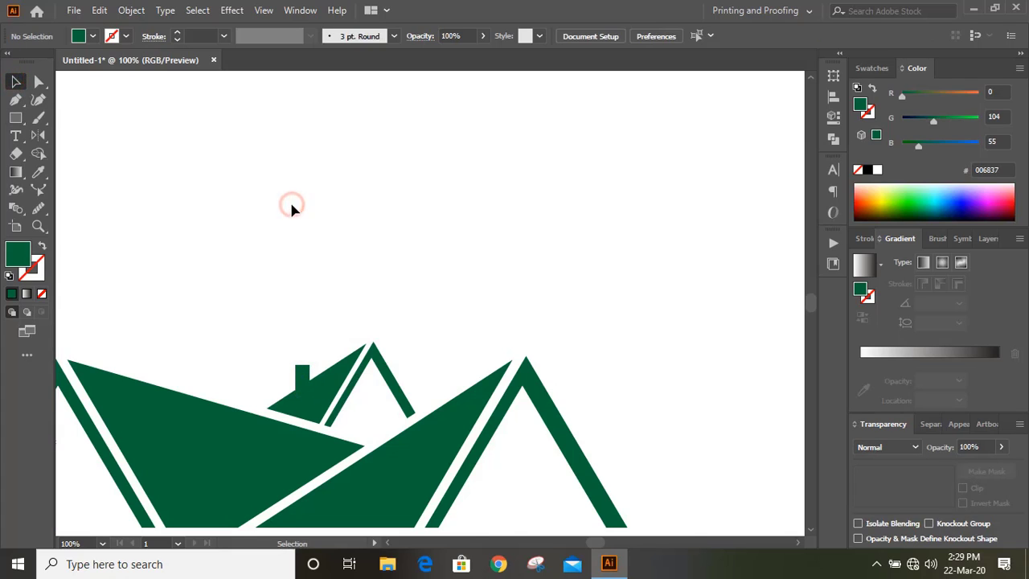
Lower the chimney's top-right anchor slightly so its top slants
{"action": "key", "text": "ctrl+="}
{"action": "left_click", "coordinate": [39, 81]}
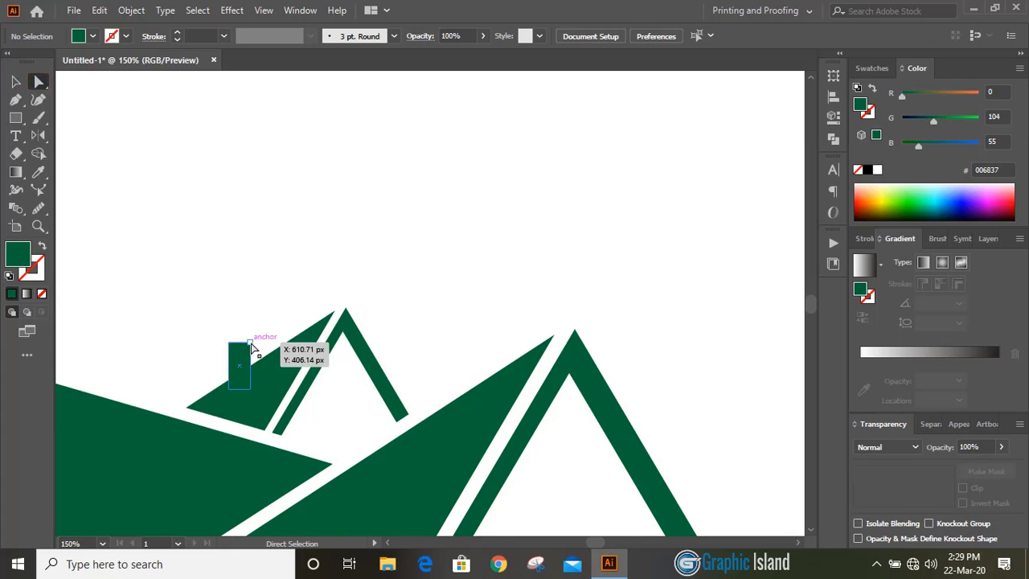
{"action": "left_click", "coordinate": [251, 344]}
{"action": "left_click_drag", "start_coordinate": [251, 344], "coordinate": [251, 348]}
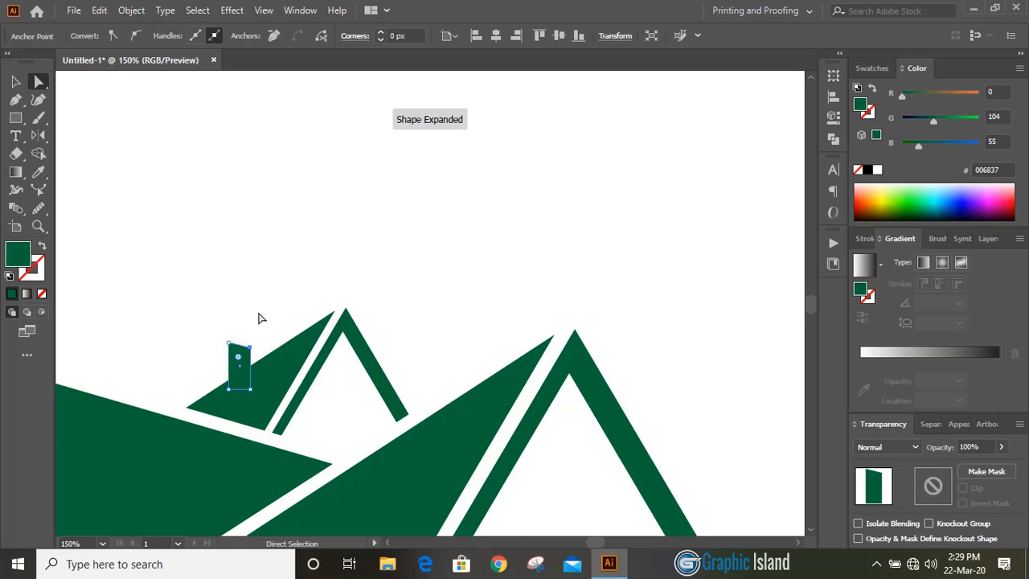
{"action": "left_click", "coordinate": [15, 81]}
{"action": "left_click", "coordinate": [281, 201]}
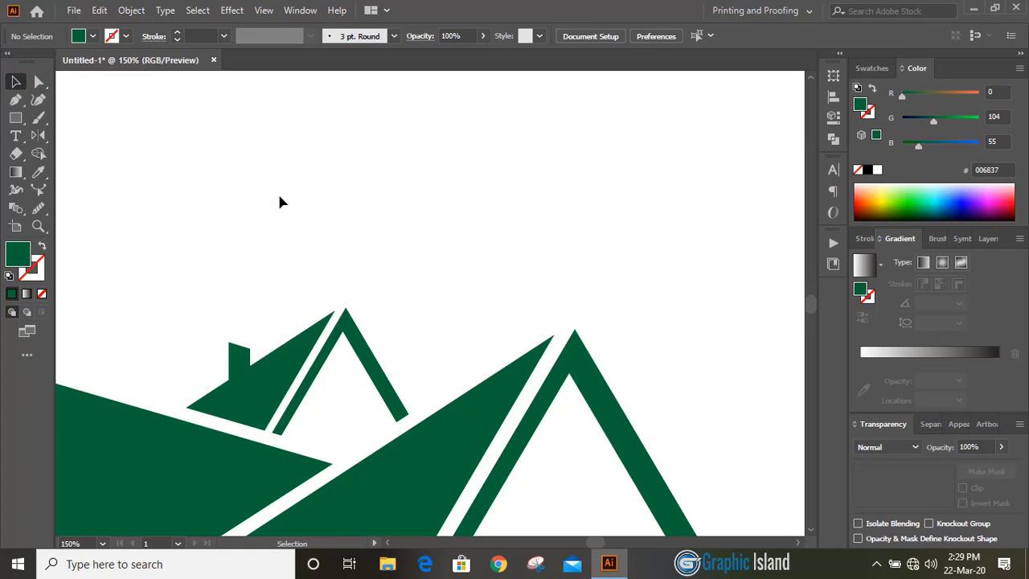
Draw a filler triangle between the chimney's right edge and the small roof slope
{"action": "left_click", "coordinate": [15, 100]}
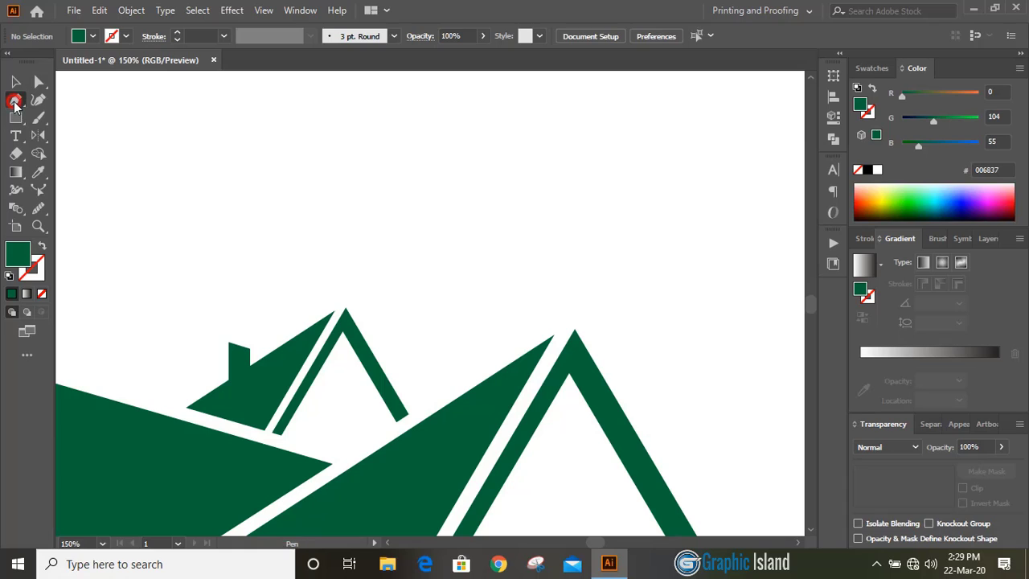
{"action": "left_click", "coordinate": [250, 347]}
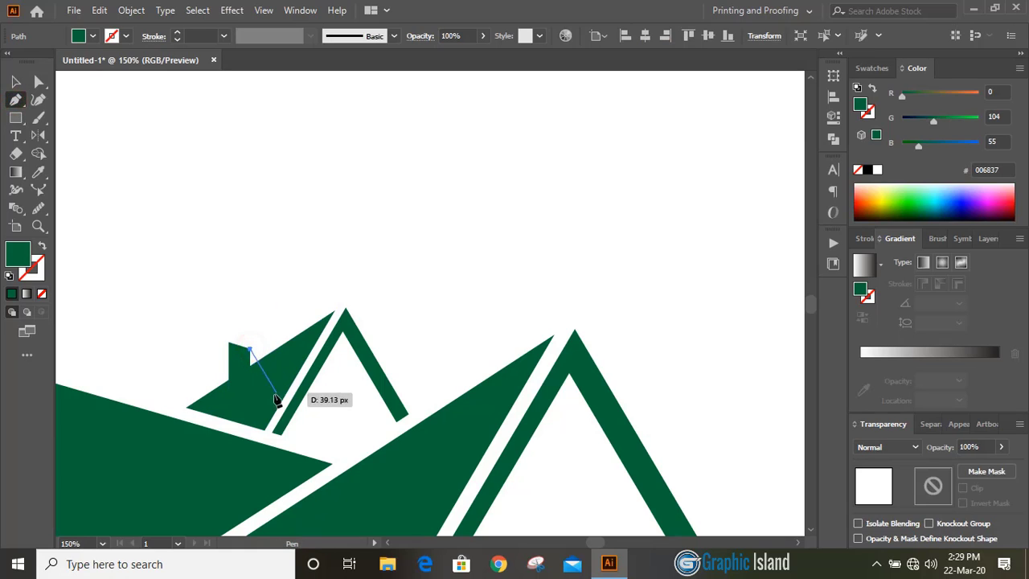
{"action": "left_click", "coordinate": [250, 391]}
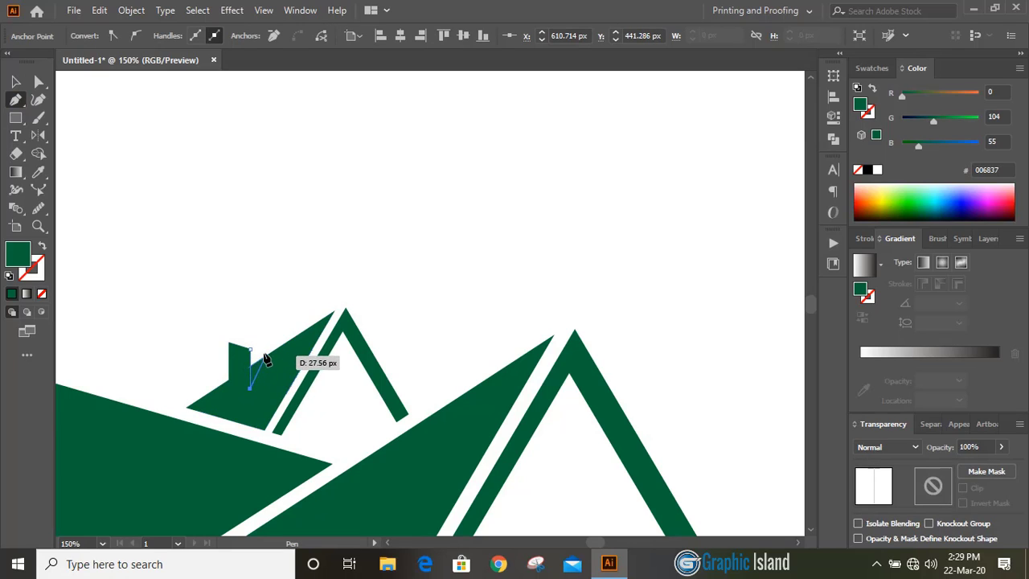
{"action": "left_click", "coordinate": [266, 348]}
{"action": "left_click", "coordinate": [250, 348]}
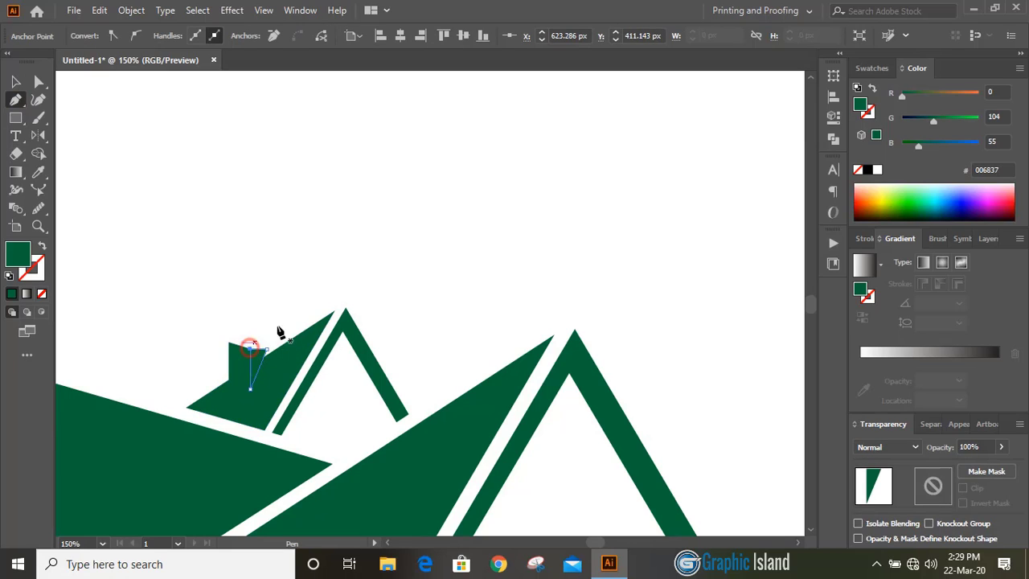
Merge the filler triangle into the small peak roof with Shape Builder
{"action": "left_click", "coordinate": [14, 81]}
{"action": "left_click", "coordinate": [215, 214]}
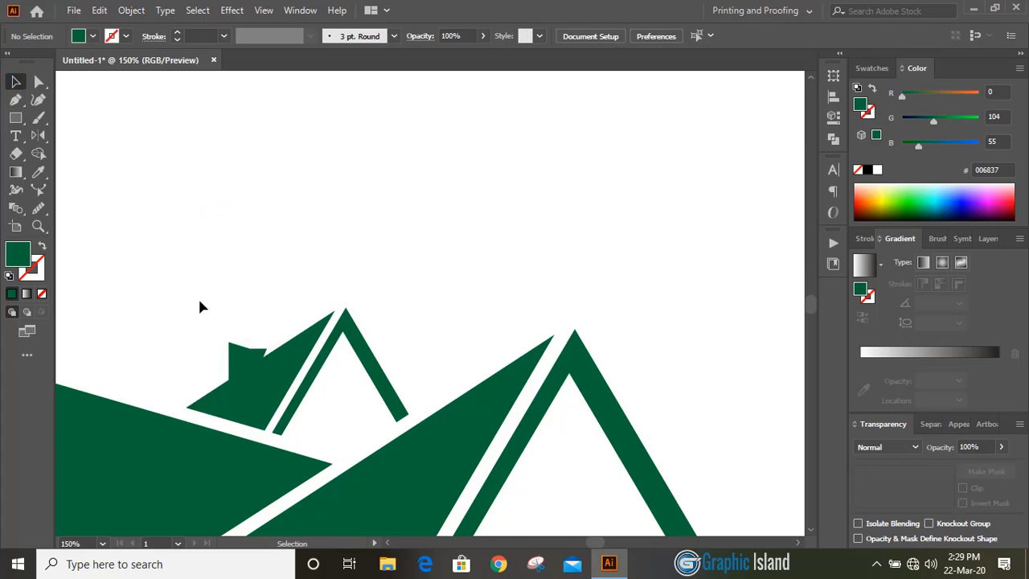
{"action": "left_click", "coordinate": [257, 361]}
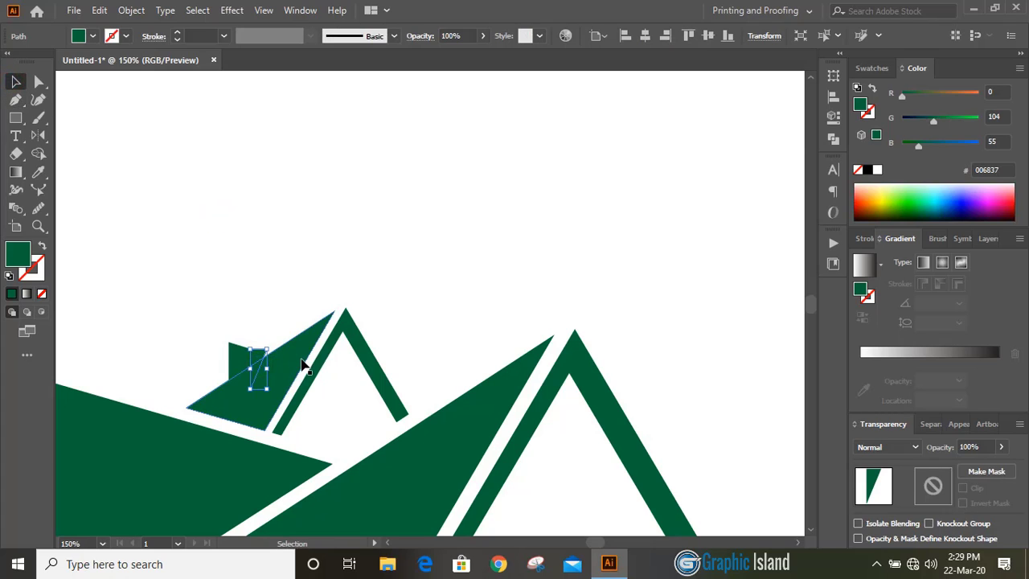
{"action": "left_click", "coordinate": [301, 361], "text": "shift"}
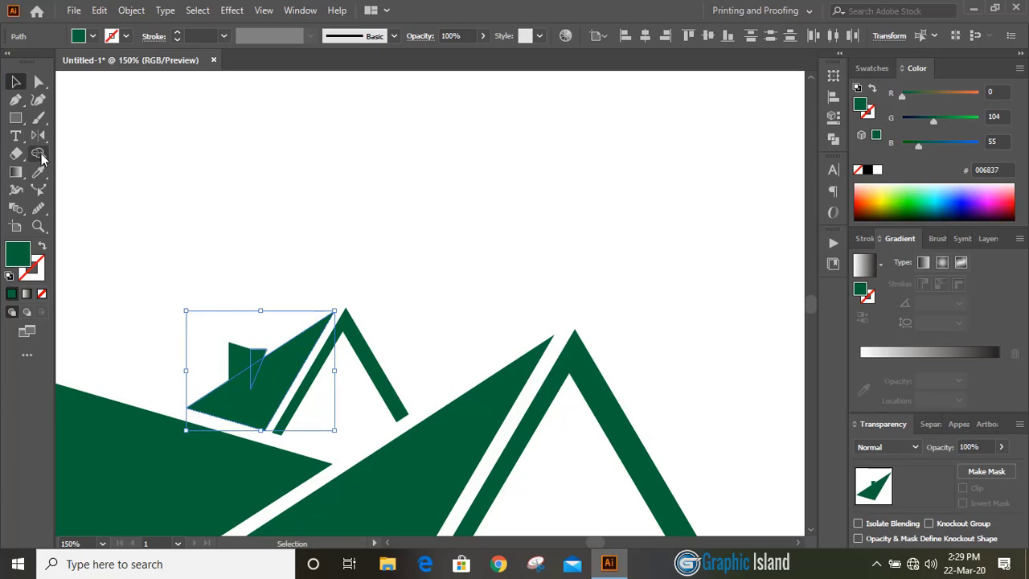
{"action": "left_click", "coordinate": [38, 154]}
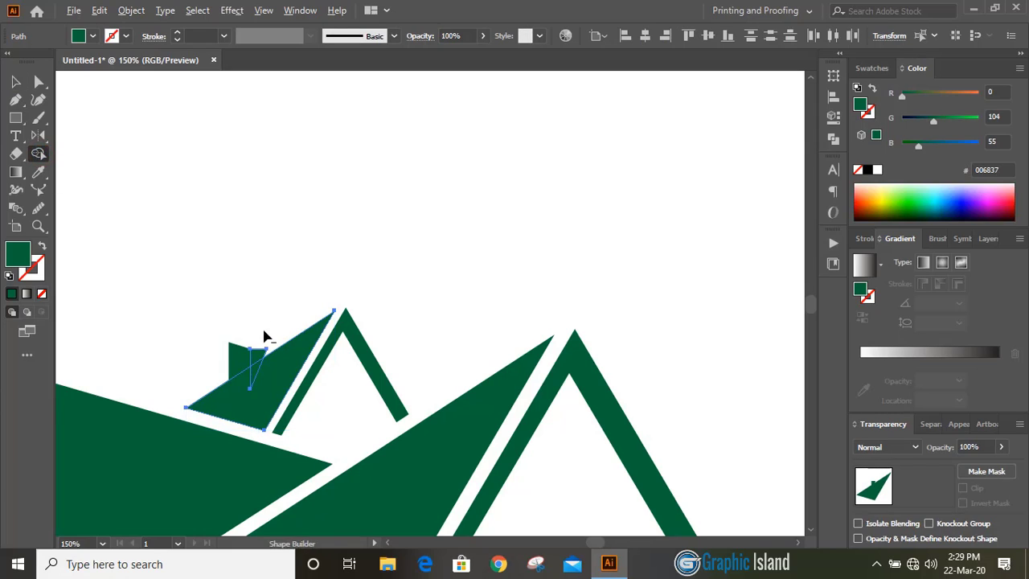
{"action": "left_click_drag", "start_coordinate": [263, 340], "coordinate": [258, 369]}
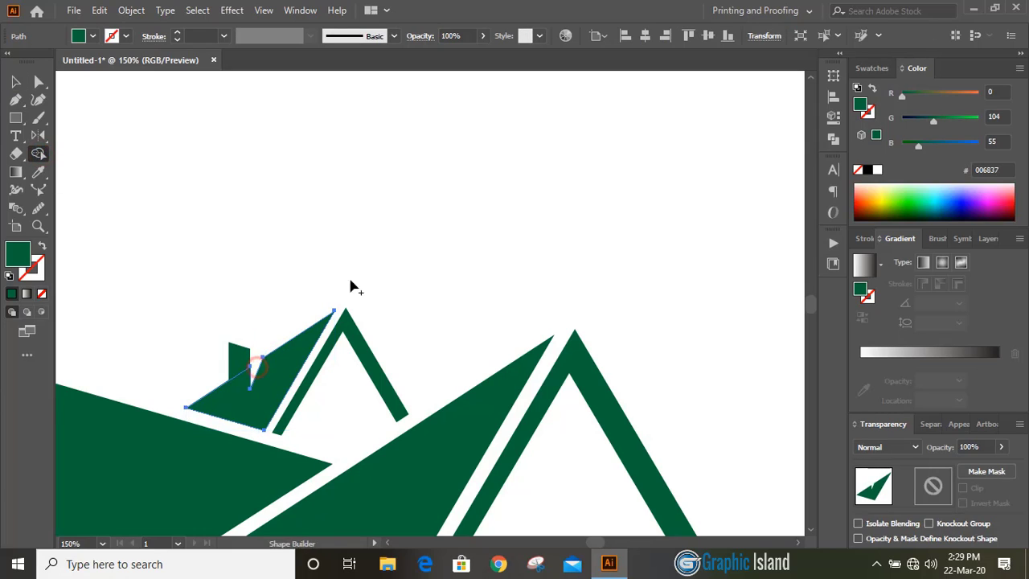
{"action": "key", "text": "v"}
{"action": "left_click", "coordinate": [180, 153]}
Unite the marquee-selected dormer pieces with Pathfinder, then fit the artboard in view
{"action": "left_click_drag", "start_coordinate": [190, 283], "coordinate": [267, 411]}
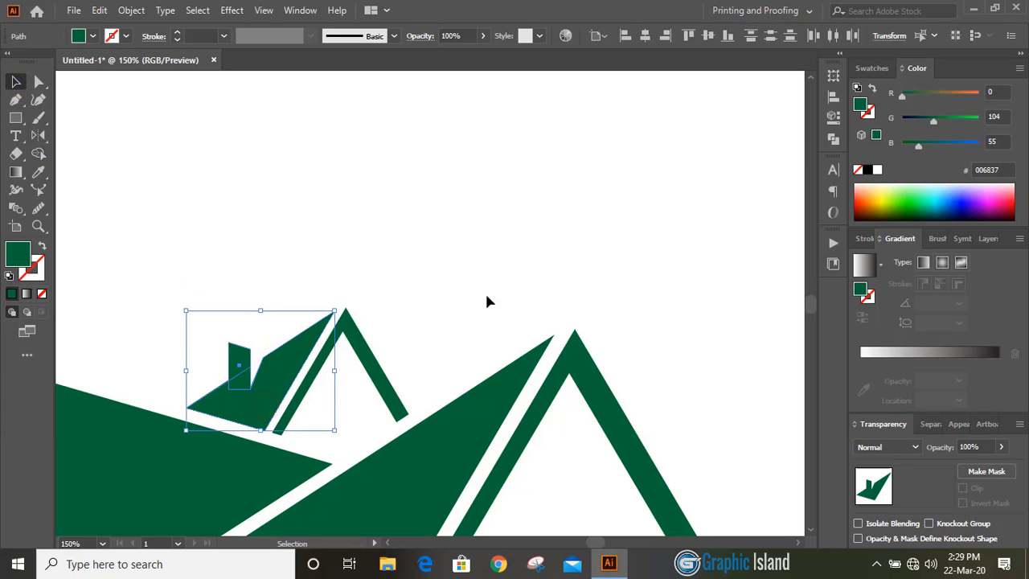
{"action": "left_click", "coordinate": [833, 138]}
{"action": "left_click", "coordinate": [658, 109]}
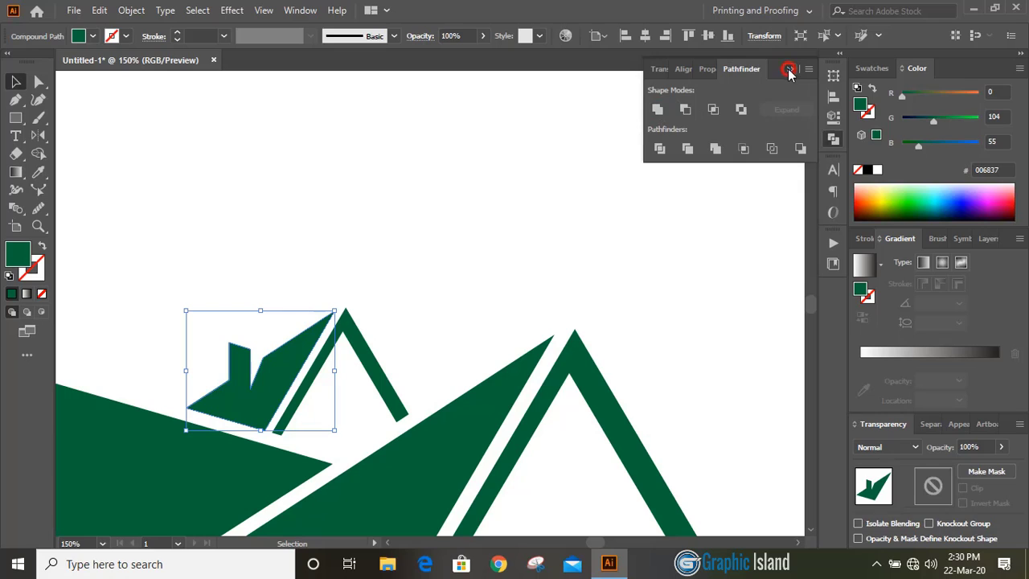
{"action": "left_click", "coordinate": [789, 70]}
{"action": "left_click", "coordinate": [462, 236]}
{"action": "key", "text": "ctrl+0"}
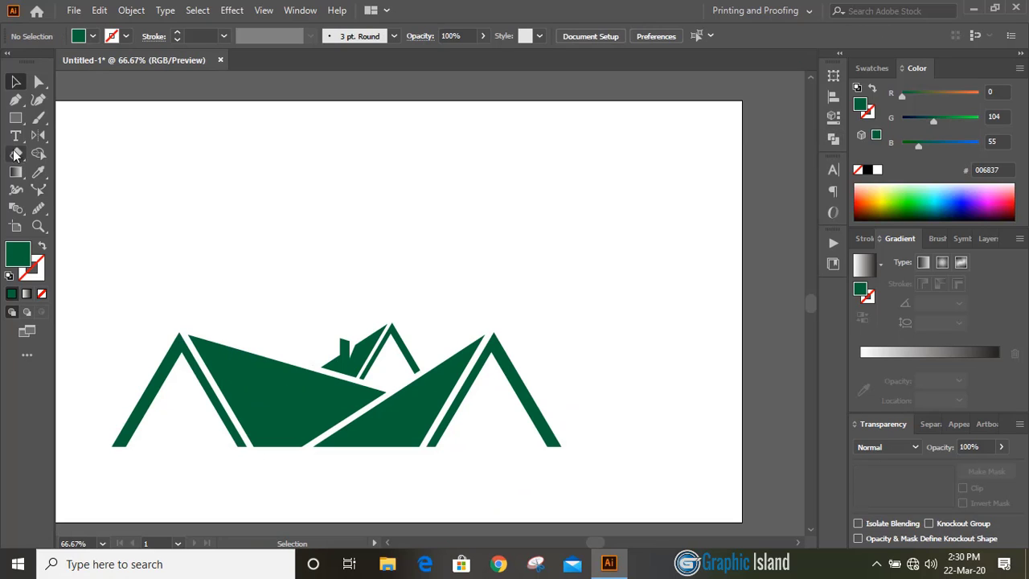
Draw a small green square above the roofline
{"action": "left_click", "coordinate": [15, 118]}
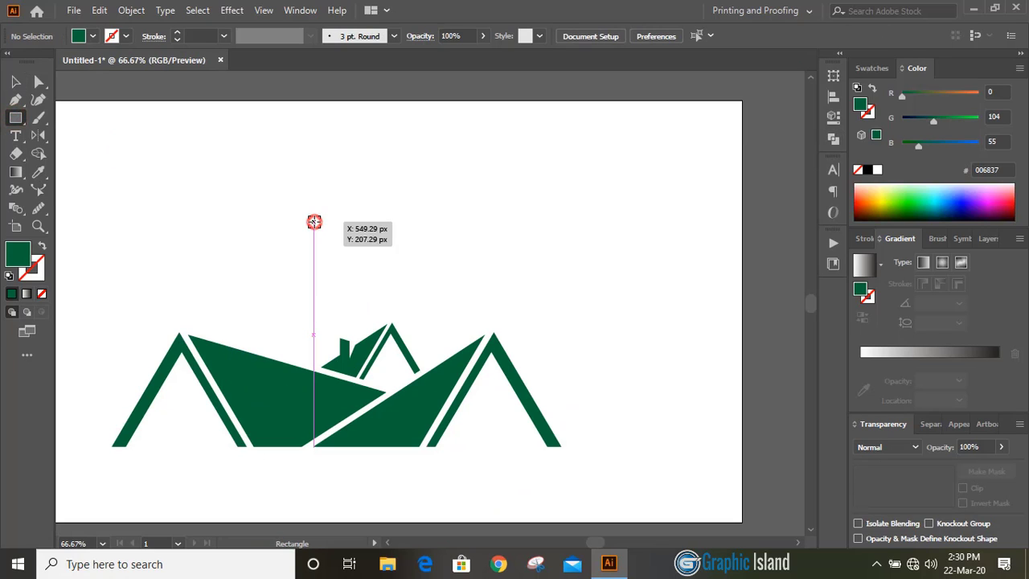
{"action": "left_click_drag", "start_coordinate": [314, 221], "coordinate": [324, 239]}
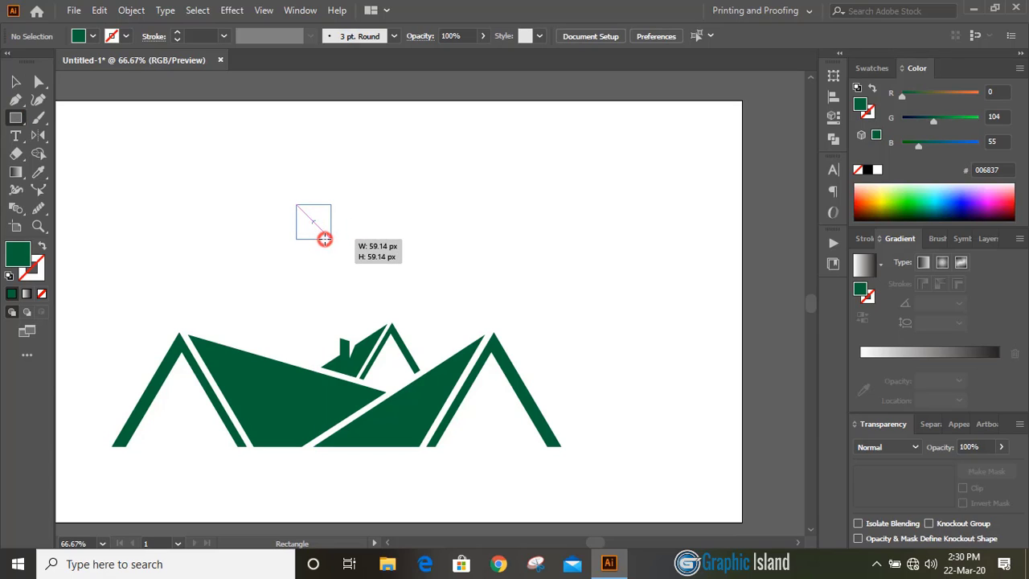
{"action": "left_click_drag", "start_coordinate": [324, 238], "coordinate": [324, 238]}
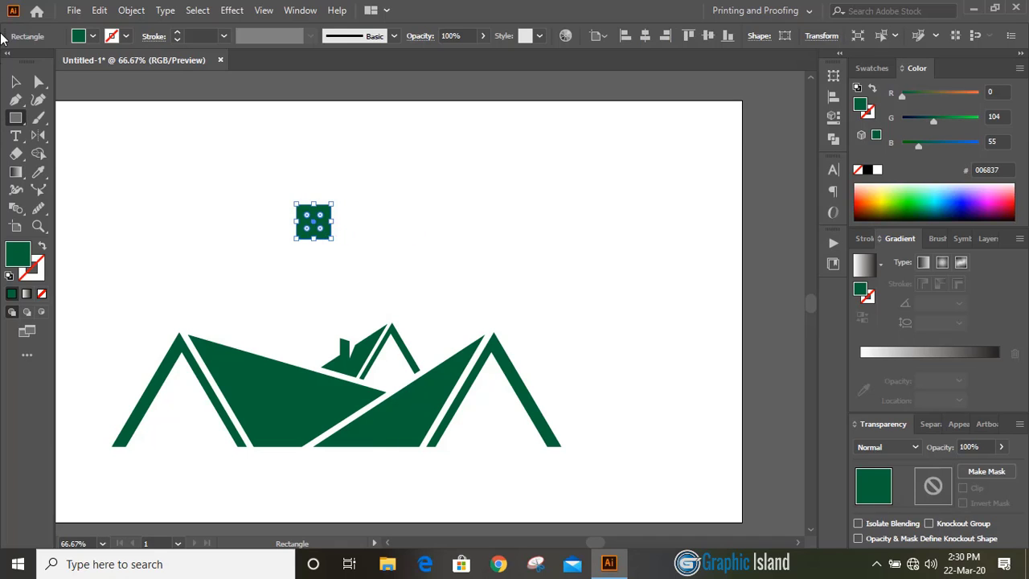
{"action": "left_click", "coordinate": [15, 81]}
{"action": "left_click", "coordinate": [197, 163]}
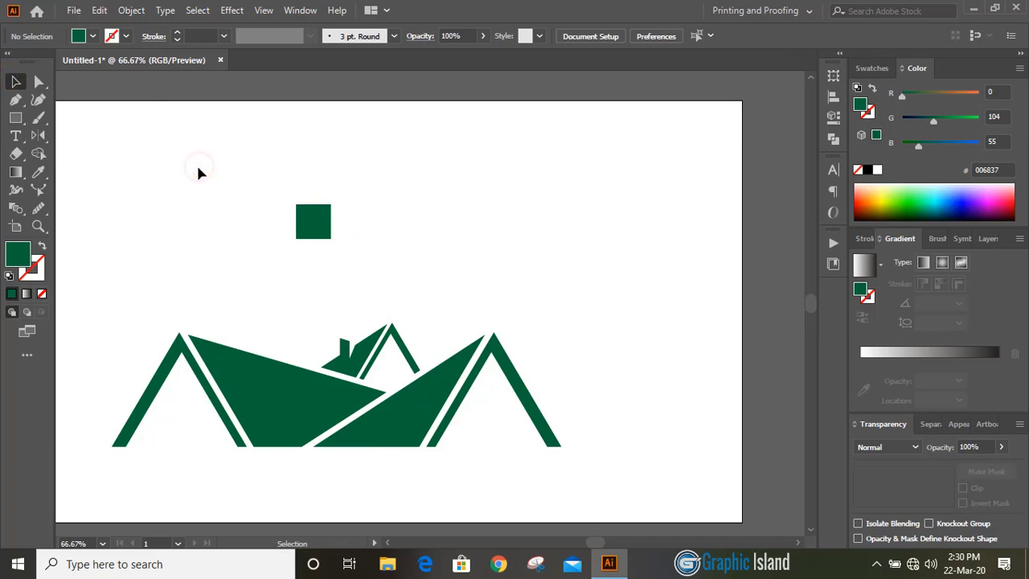
Draw a thin vertical bar across the square and select both shapes
{"action": "left_click", "coordinate": [15, 117]}
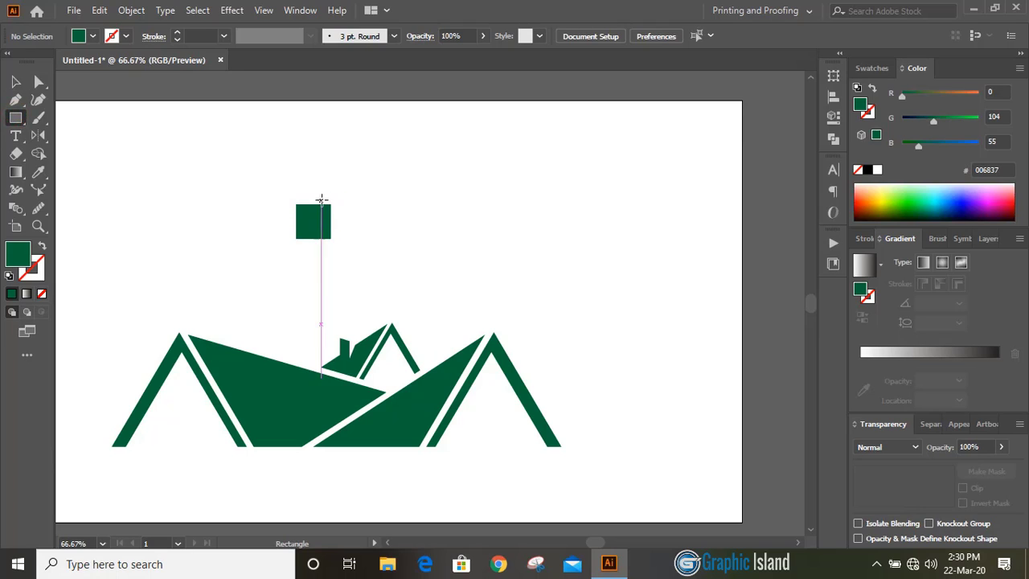
{"action": "left_click_drag", "start_coordinate": [310, 196], "coordinate": [317, 250]}
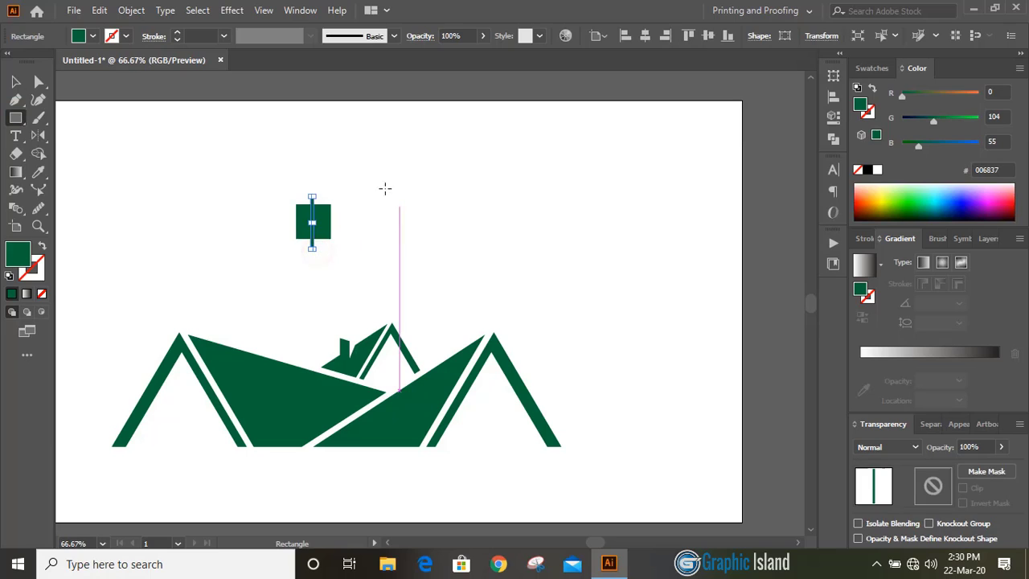
{"action": "left_click", "coordinate": [15, 81]}
{"action": "left_click", "coordinate": [237, 163]}
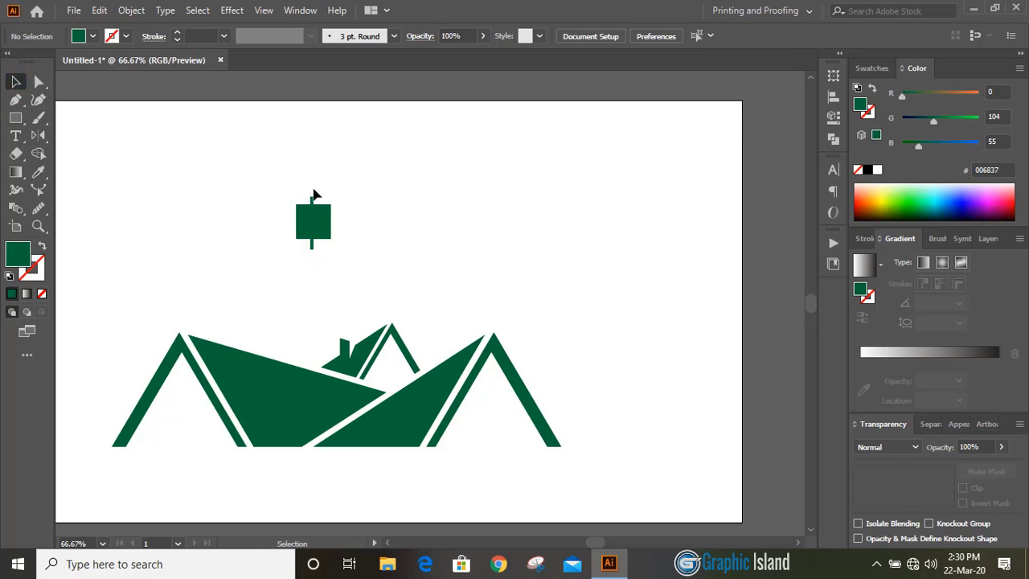
{"action": "left_click_drag", "start_coordinate": [280, 177], "coordinate": [349, 246]}
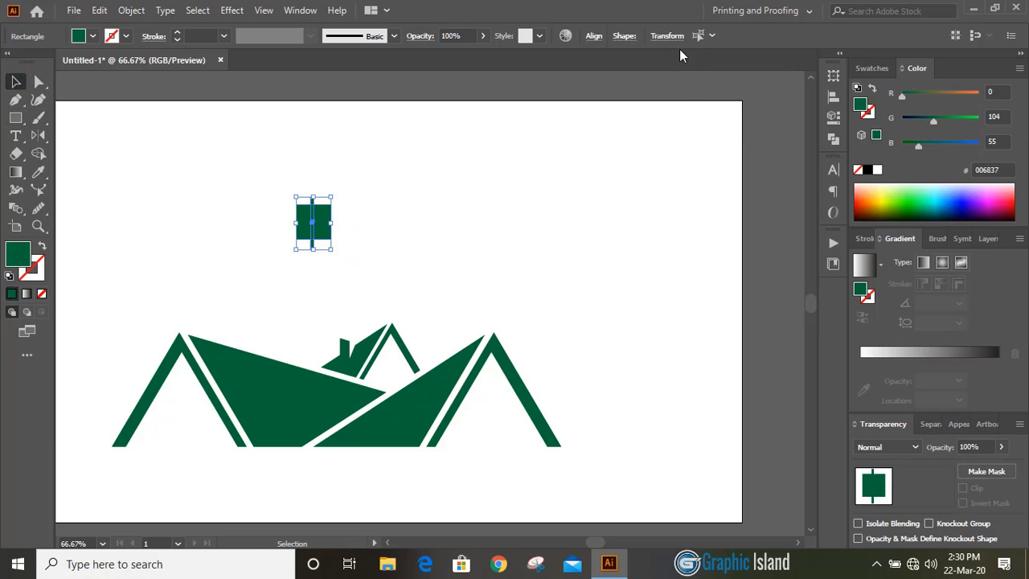
Centre the bar on the square horizontally and vertically, and raise the pair above the roof
{"action": "left_click", "coordinate": [833, 97]}
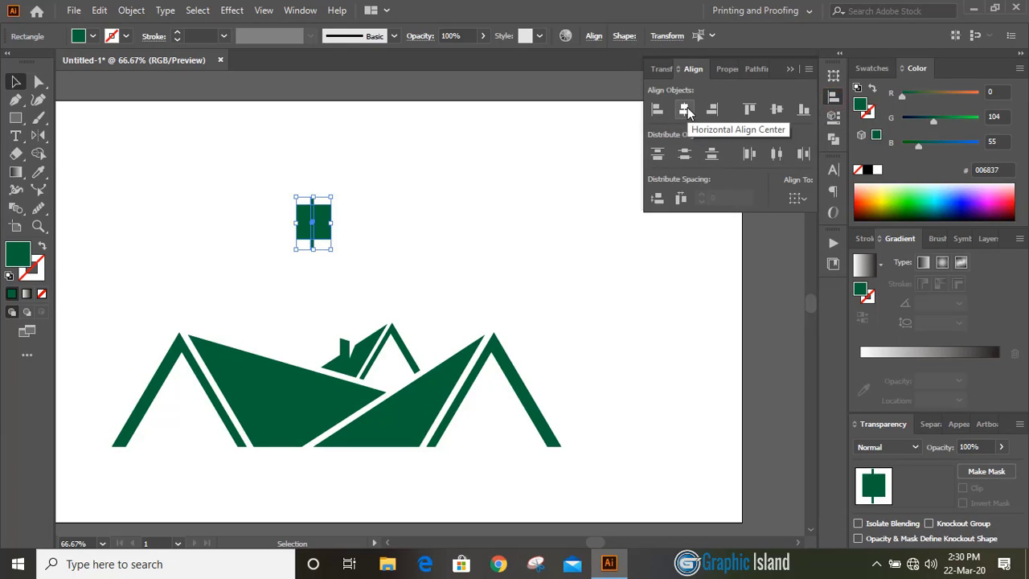
{"action": "left_click", "coordinate": [684, 110]}
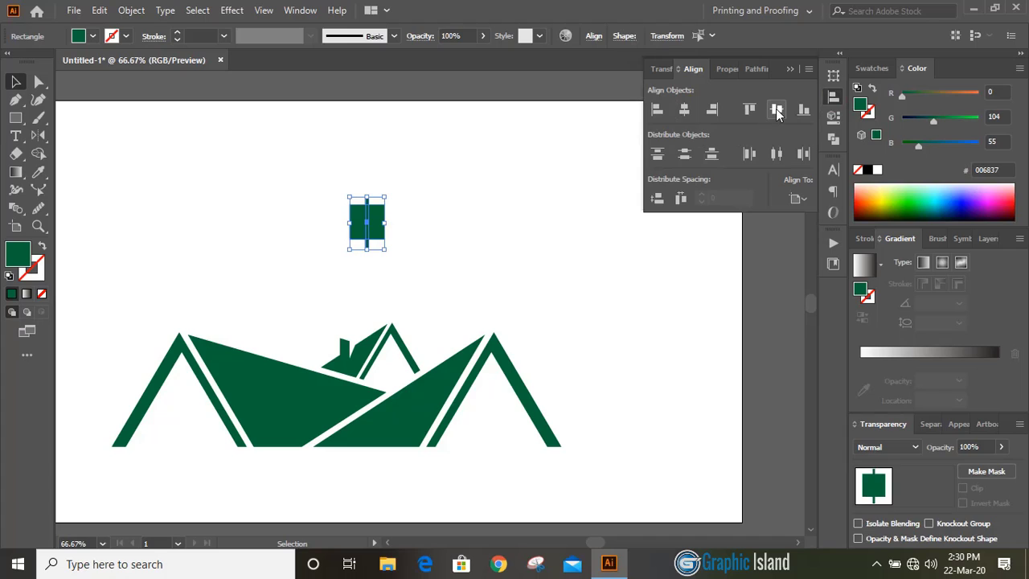
{"action": "left_click", "coordinate": [777, 110]}
{"action": "left_click", "coordinate": [790, 69]}
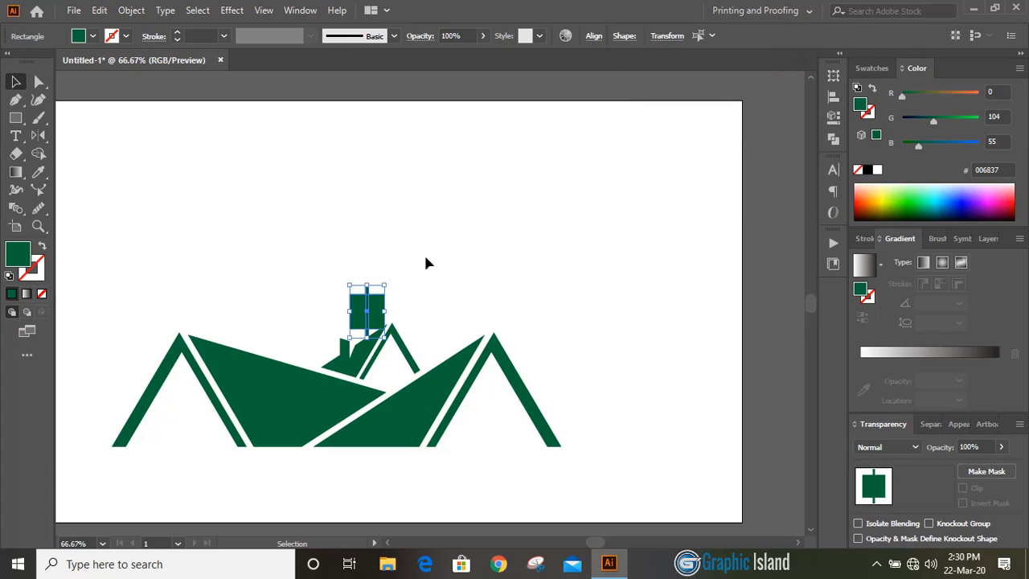
{"action": "left_click", "coordinate": [374, 308]}
{"action": "left_click_drag", "start_coordinate": [375, 309], "coordinate": [398, 219]}
{"action": "left_click", "coordinate": [530, 202]}
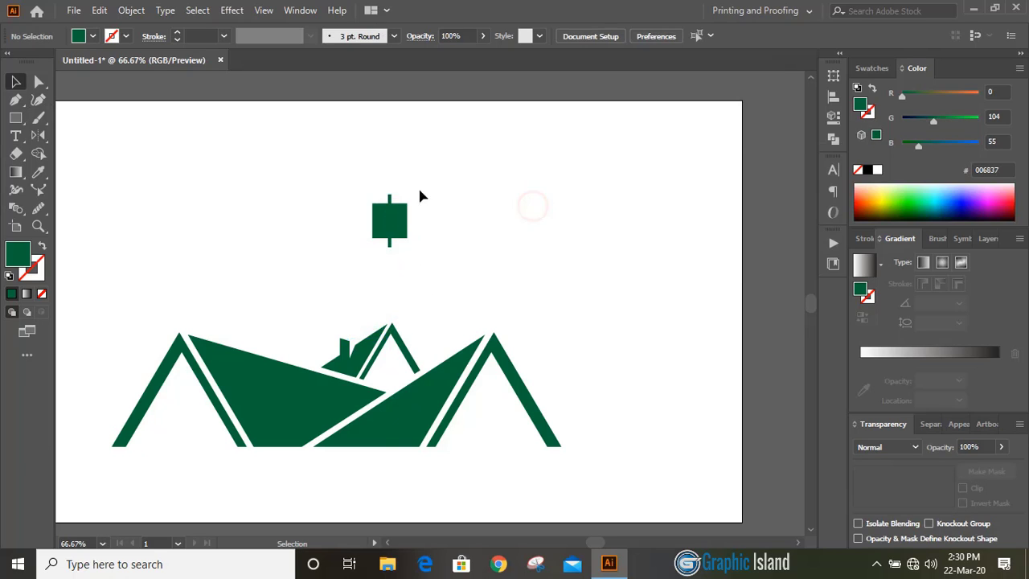
{"action": "left_click", "coordinate": [391, 202]}
Make a 90° rotated copy of the bar to form a cross
{"action": "left_click_drag", "start_coordinate": [38, 135], "coordinate": [97, 135]}
{"action": "left_click", "coordinate": [100, 136]}
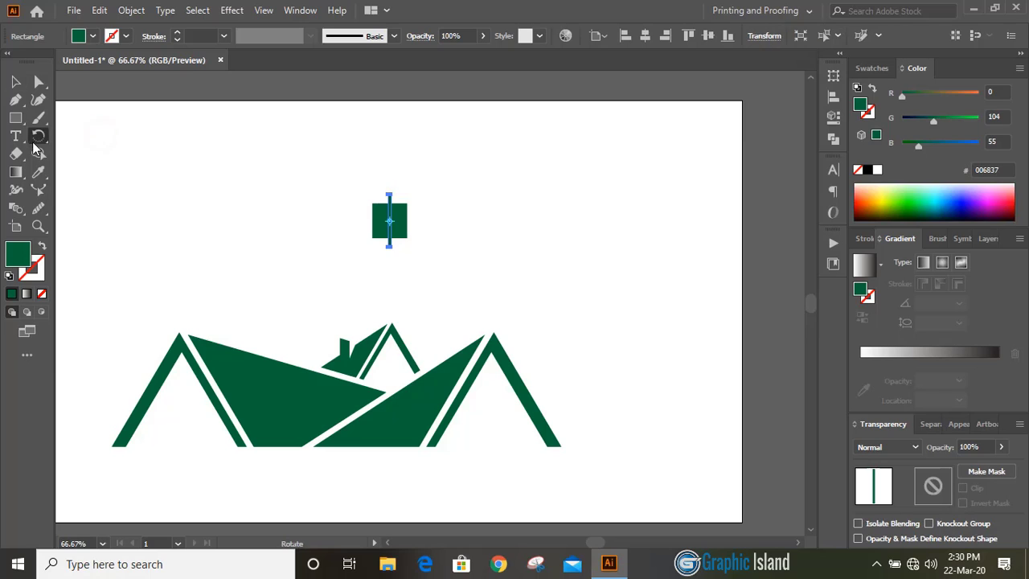
{"action": "double_click", "coordinate": [38, 136]}
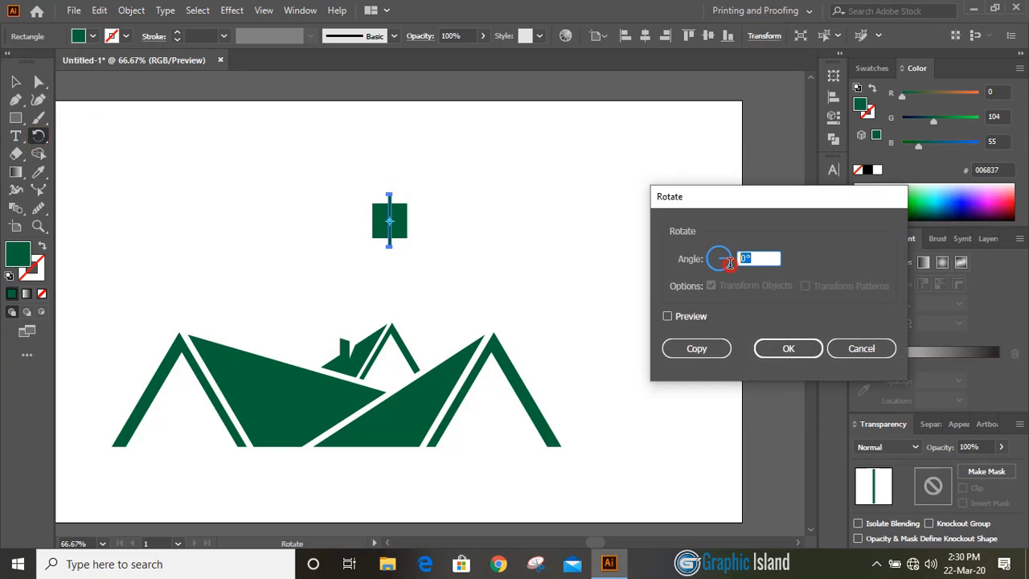
{"action": "type", "text": "9"}
{"action": "left_click", "coordinate": [667, 316]}
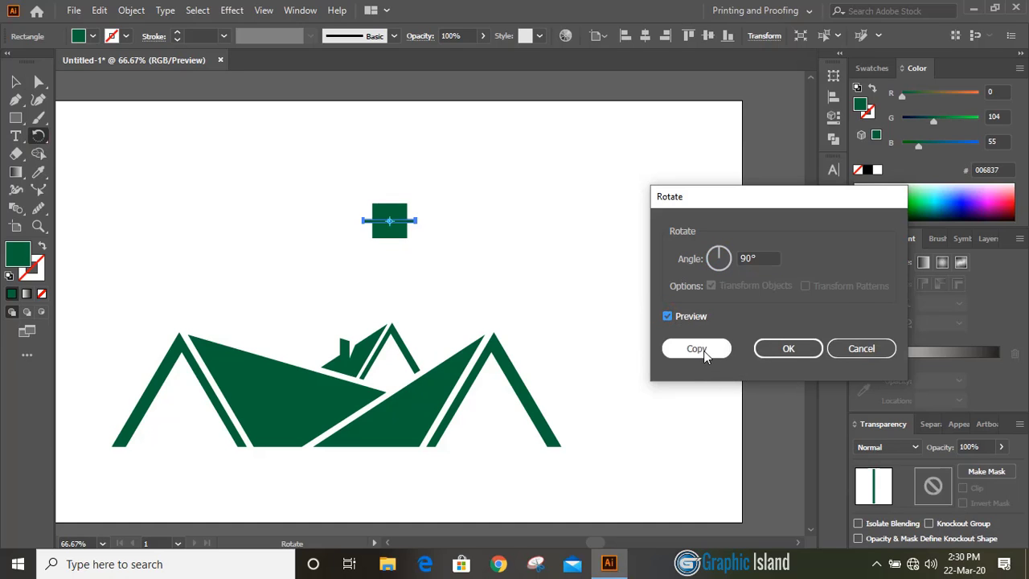
{"action": "left_click", "coordinate": [703, 348]}
Cut the cross out of the square with Pathfinder Minus Front
{"action": "left_click", "coordinate": [15, 81]}
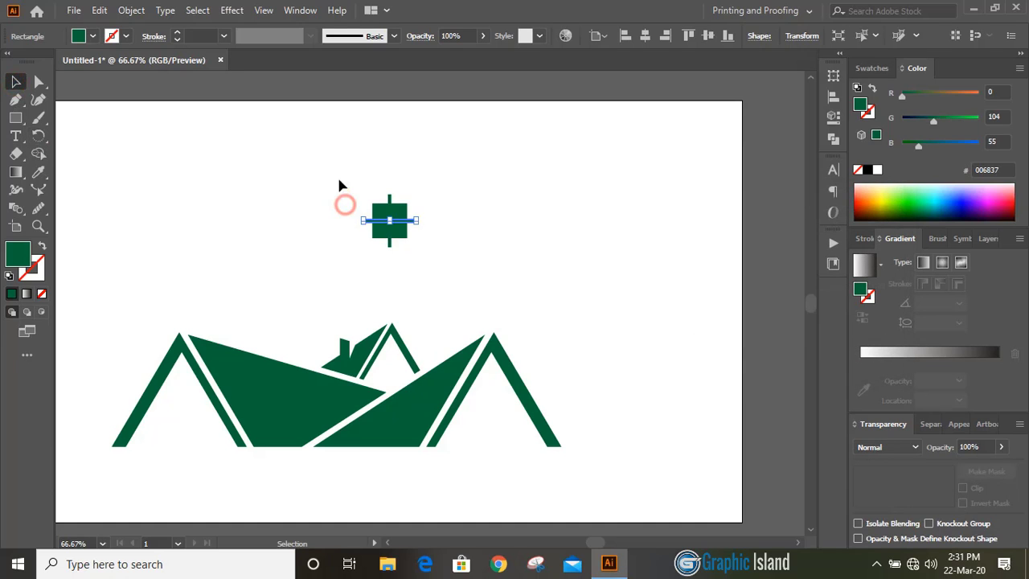
{"action": "left_click_drag", "start_coordinate": [339, 175], "coordinate": [476, 259]}
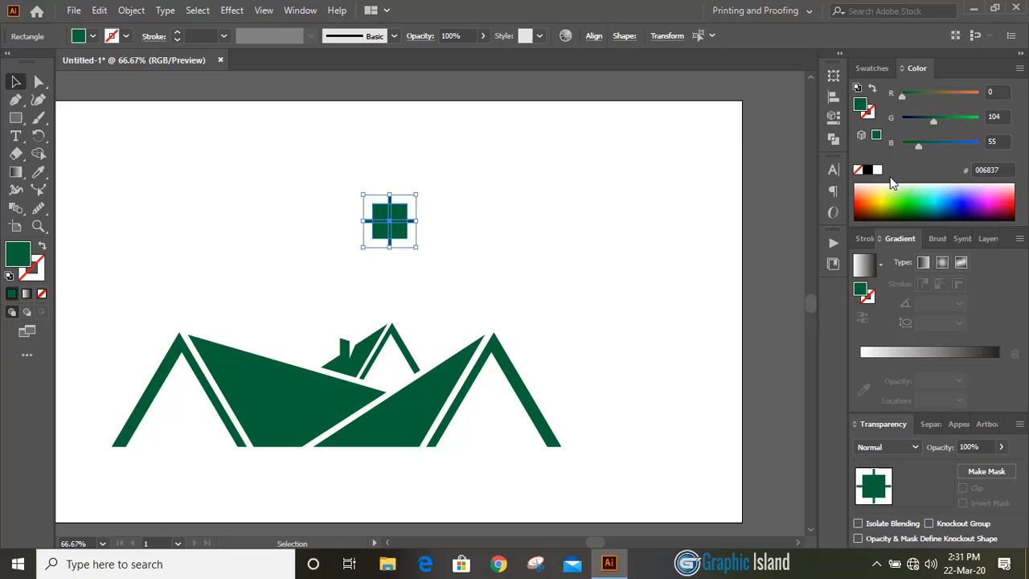
{"action": "left_click", "coordinate": [832, 140]}
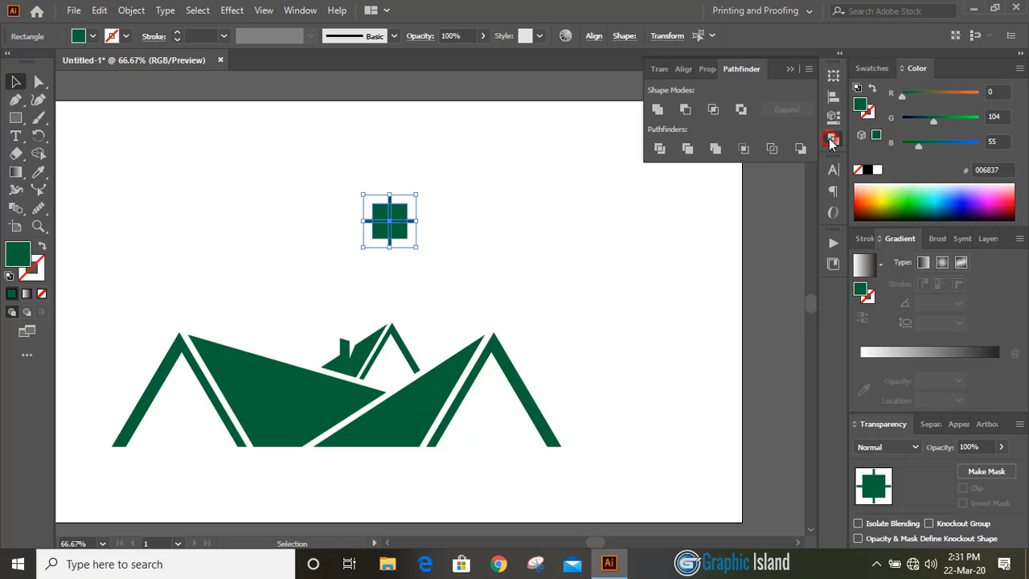
{"action": "left_click", "coordinate": [685, 111]}
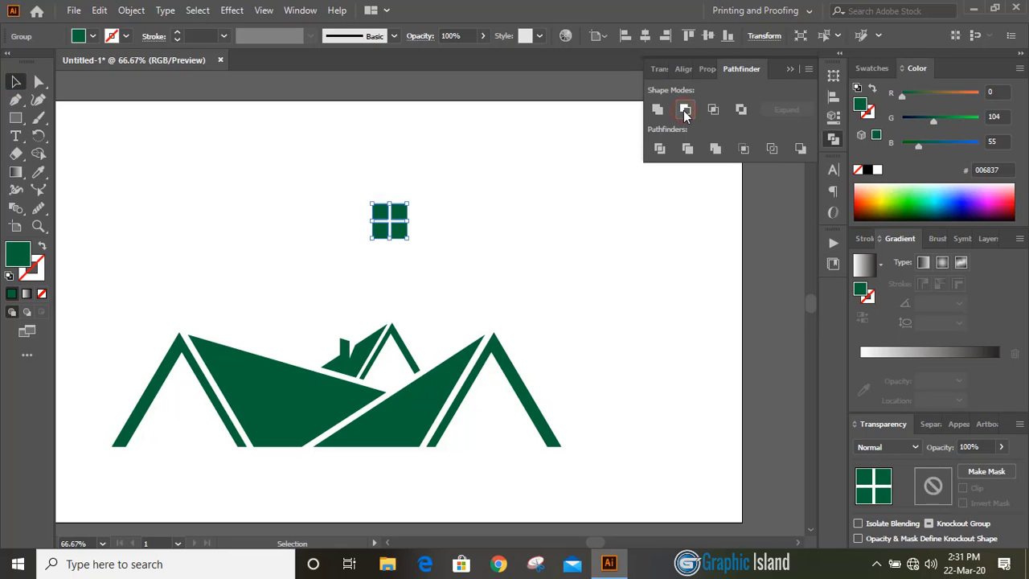
Scale the four-pane window down and move it onto the right house
{"action": "left_click", "coordinate": [790, 71]}
{"action": "left_click", "coordinate": [515, 216]}
{"action": "scroll", "coordinate": [515, 209], "scroll_direction": "down", "scroll_amount": 2}
{"action": "left_click_drag", "start_coordinate": [407, 185], "coordinate": [507, 398]}
{"action": "left_click", "coordinate": [629, 307]}
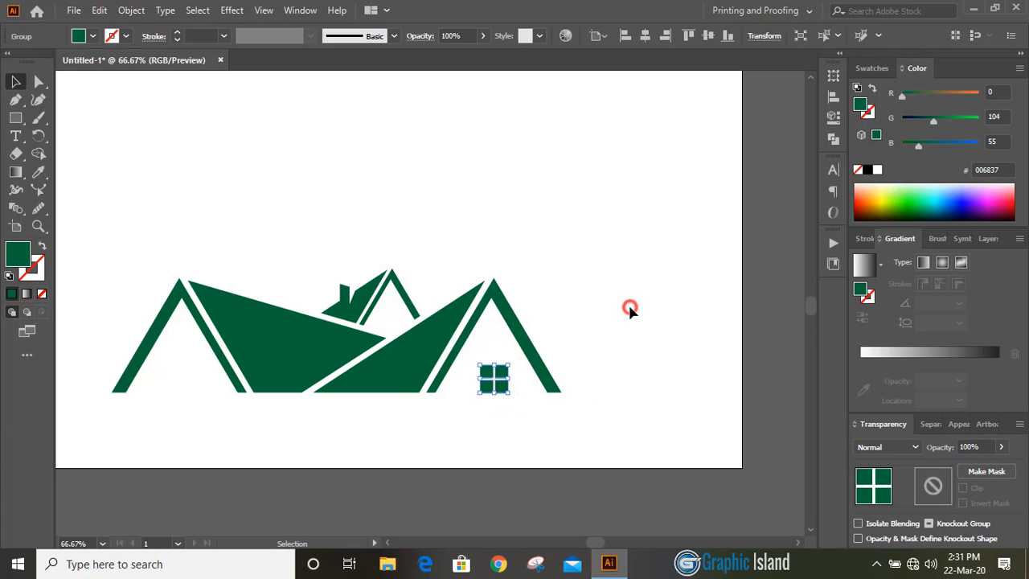
Alt-drag copies of the window onto the left house and the dormer gable
{"action": "left_click", "coordinate": [493, 378]}
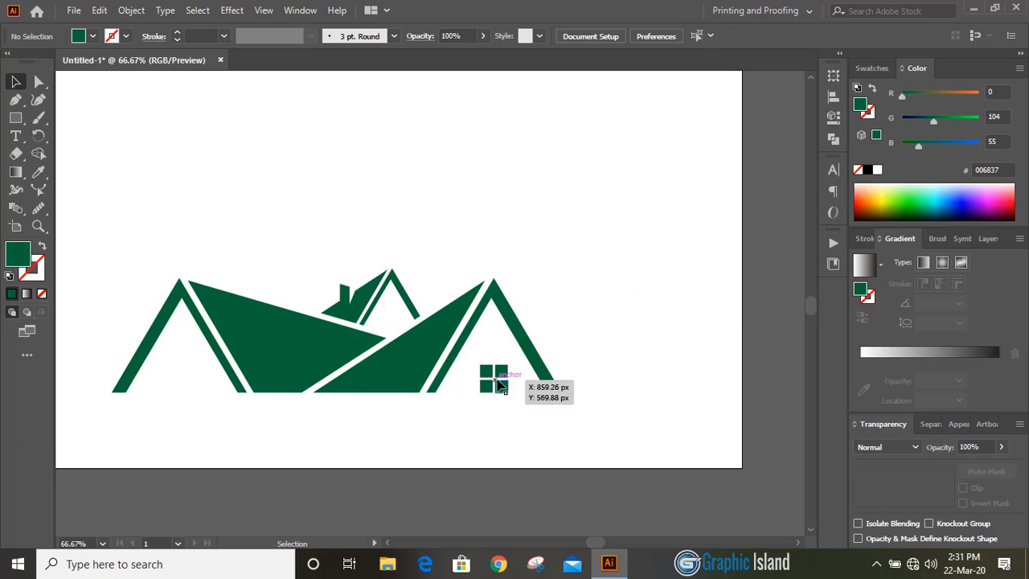
{"action": "left_click", "coordinate": [606, 328]}
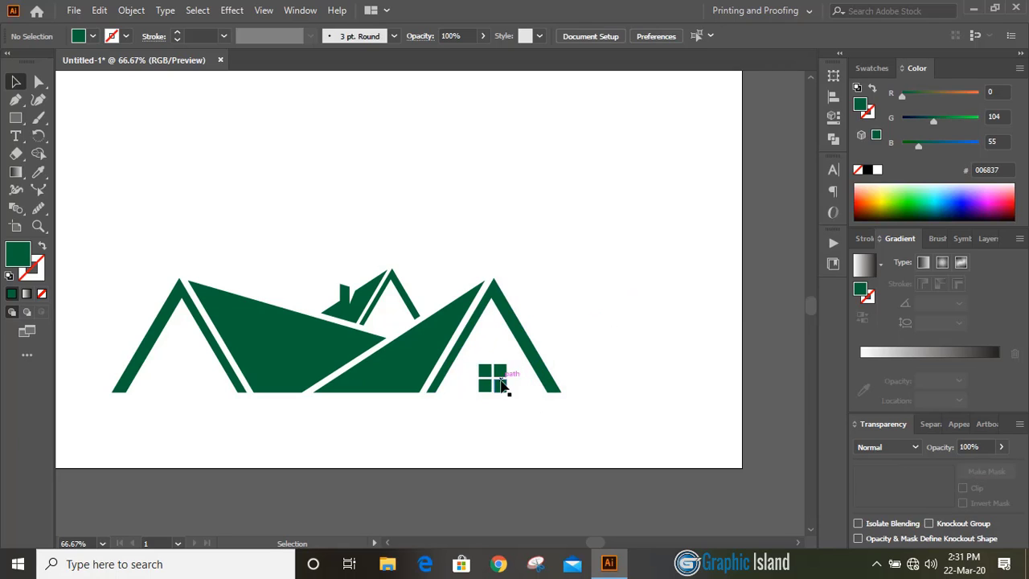
{"action": "left_click_drag", "start_coordinate": [499, 386], "coordinate": [394, 328]}
{"action": "left_click", "coordinate": [348, 224]}
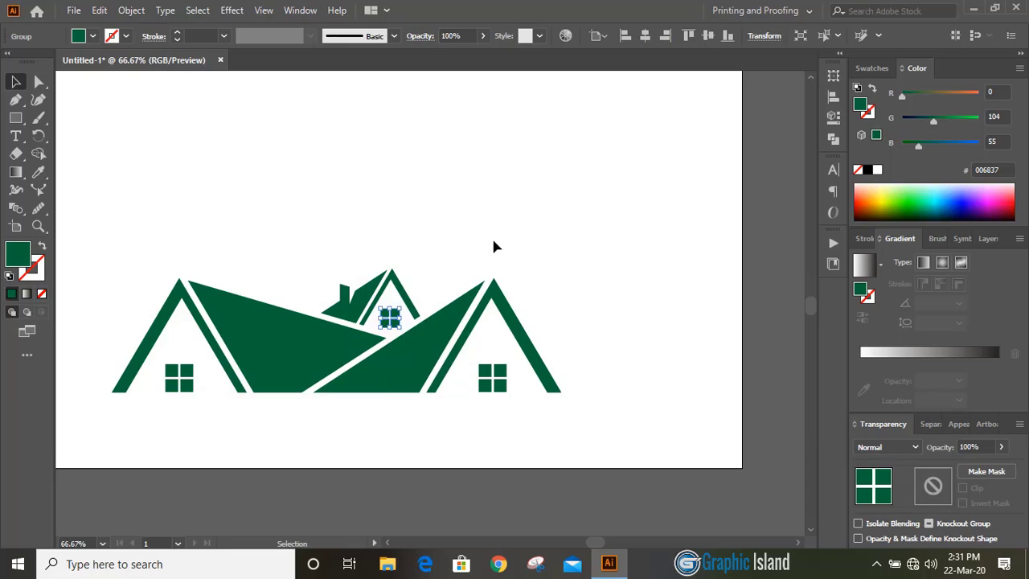
{"action": "left_click", "coordinate": [492, 243]}
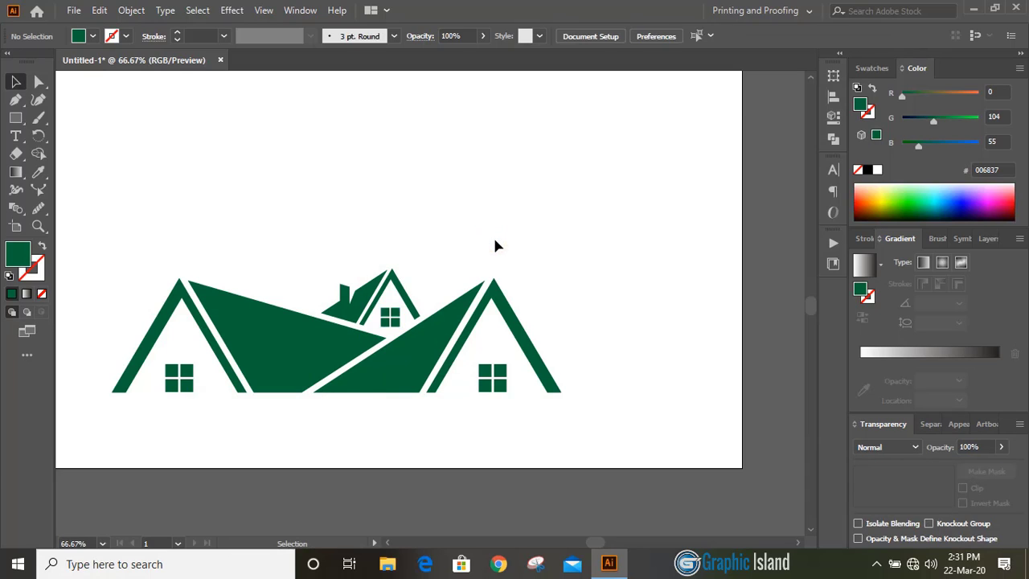
{"action": "scroll", "coordinate": [354, 223], "scroll_direction": "up", "scroll_amount": 2}
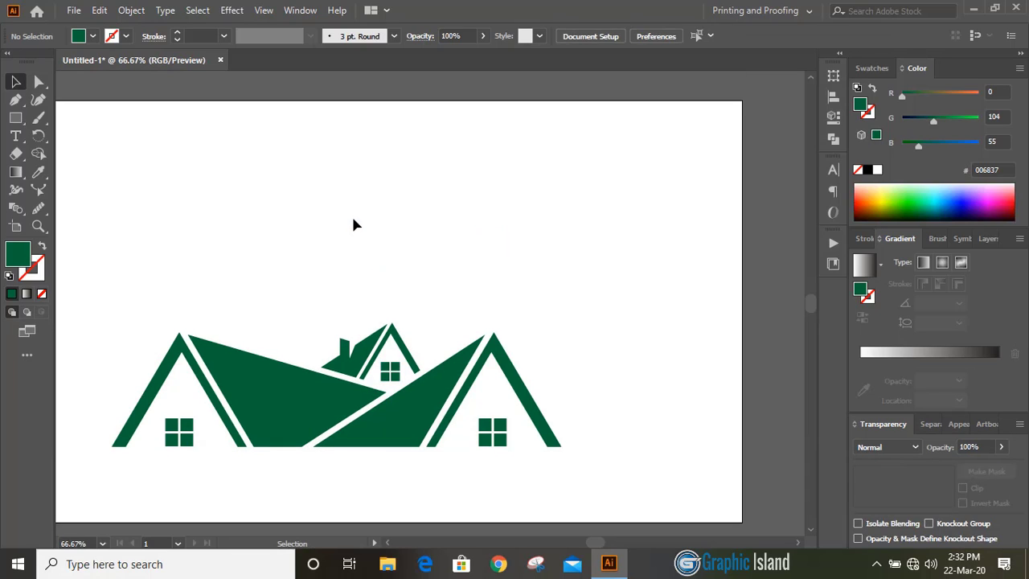
Draw a tall rectangle and pull a new top-middle anchor up into a pointed peak
{"action": "left_click", "coordinate": [16, 118]}
{"action": "left_click_drag", "start_coordinate": [278, 119], "coordinate": [388, 312]}
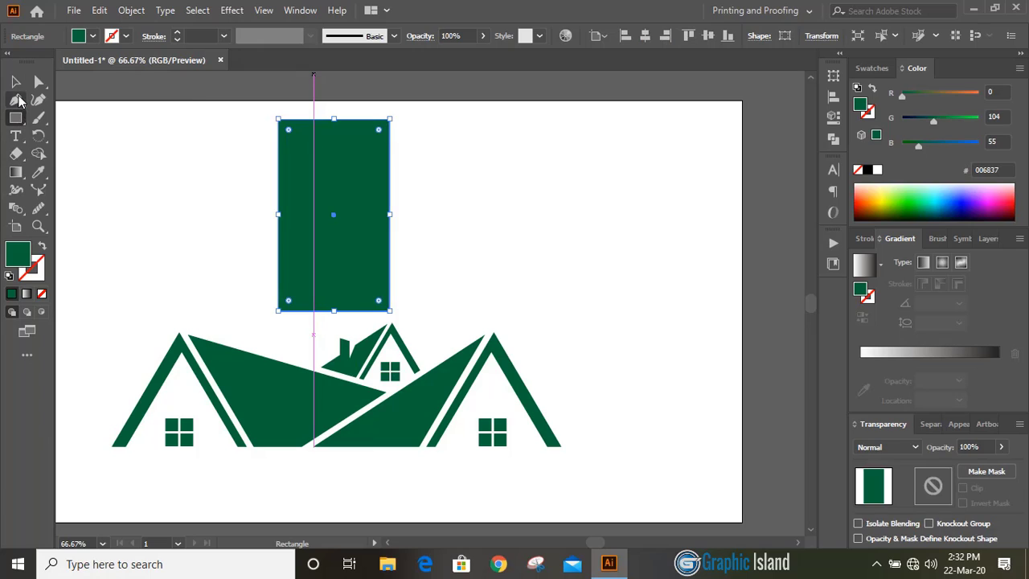
{"action": "left_click", "coordinate": [19, 100]}
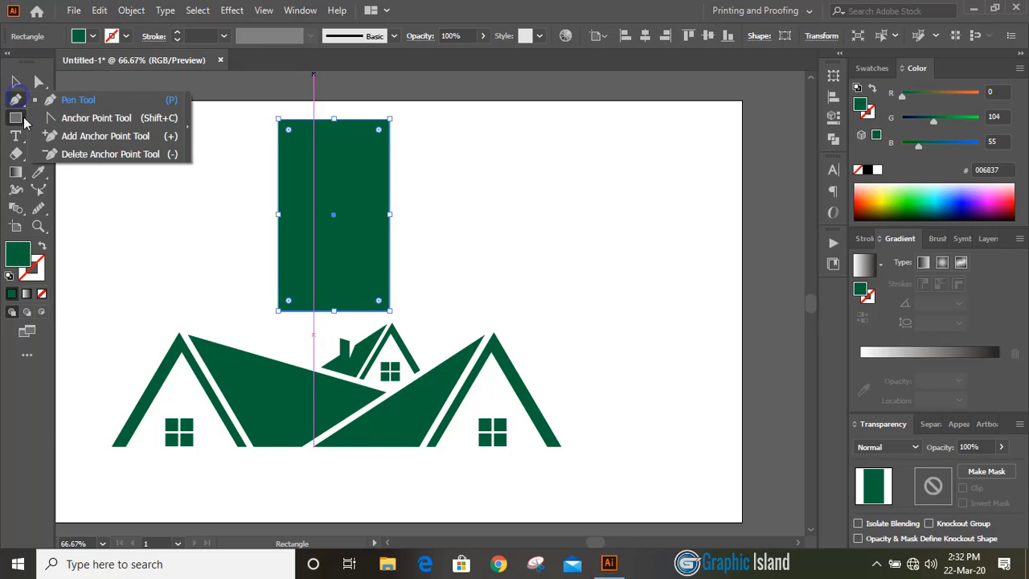
{"action": "left_click", "coordinate": [111, 137]}
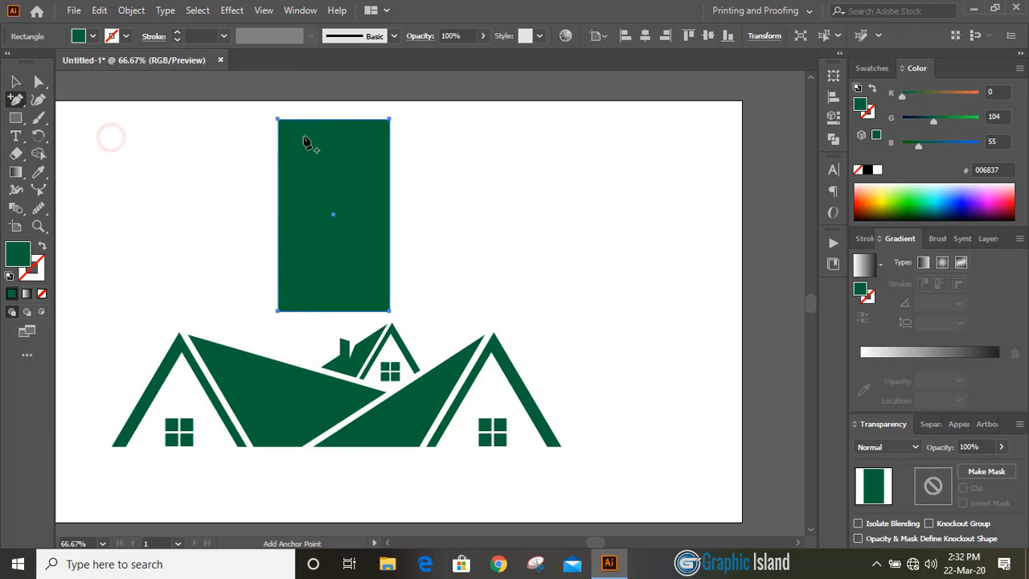
{"action": "left_click", "coordinate": [343, 120]}
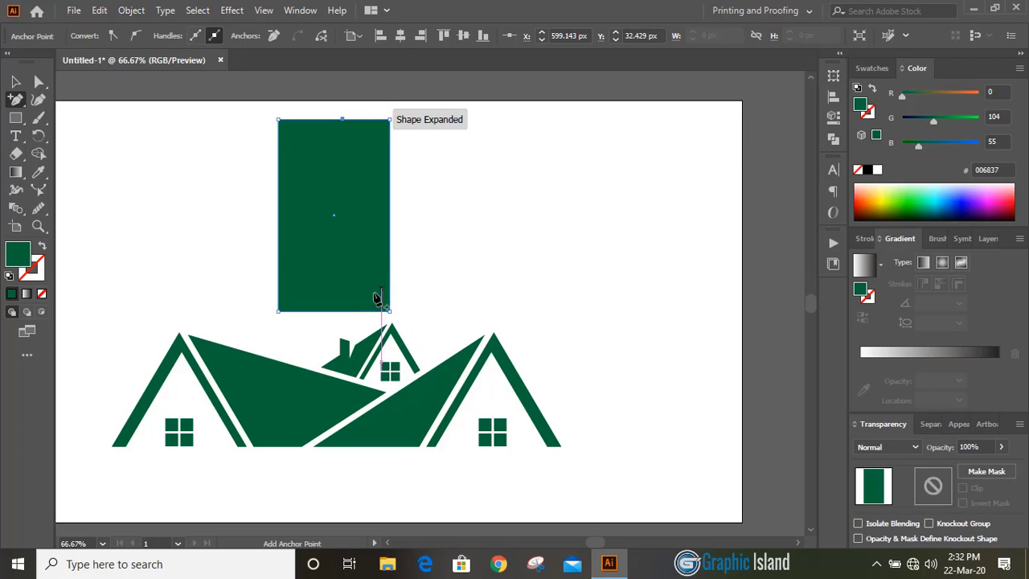
{"action": "left_click", "coordinate": [39, 78]}
{"action": "left_click", "coordinate": [343, 120]}
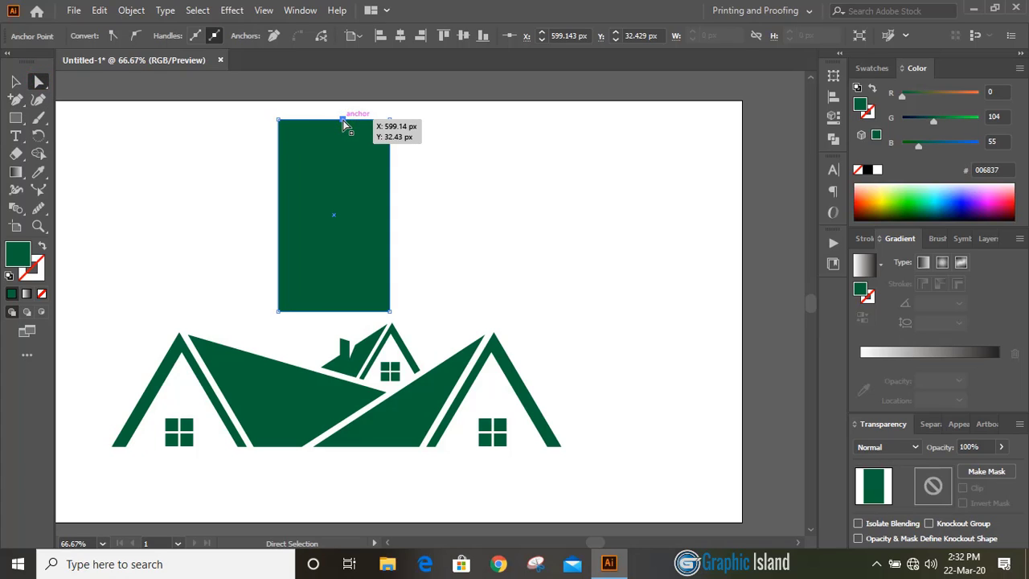
{"action": "left_click_drag", "start_coordinate": [342, 120], "coordinate": [342, 102]}
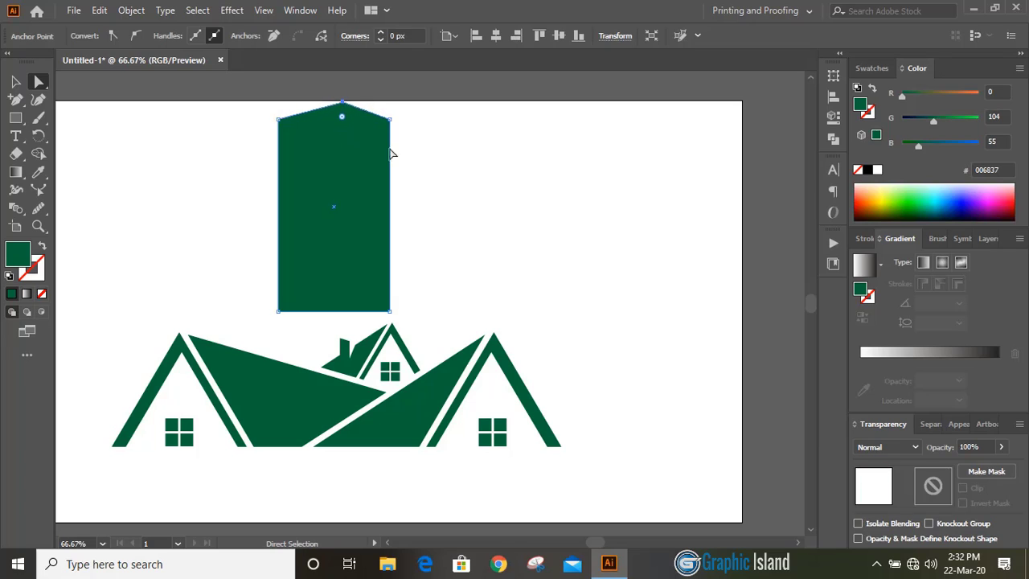
{"action": "key", "text": "shift+Up"}
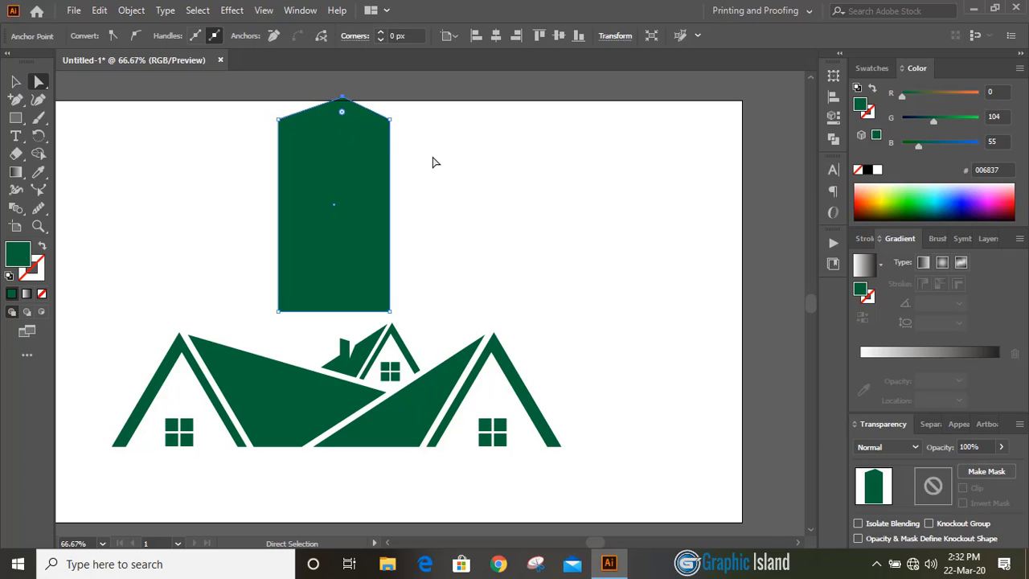
Narrow the peaked tower and position it above the right side of the roofline
{"action": "key", "text": "v"}
{"action": "left_click", "coordinate": [138, 179]}
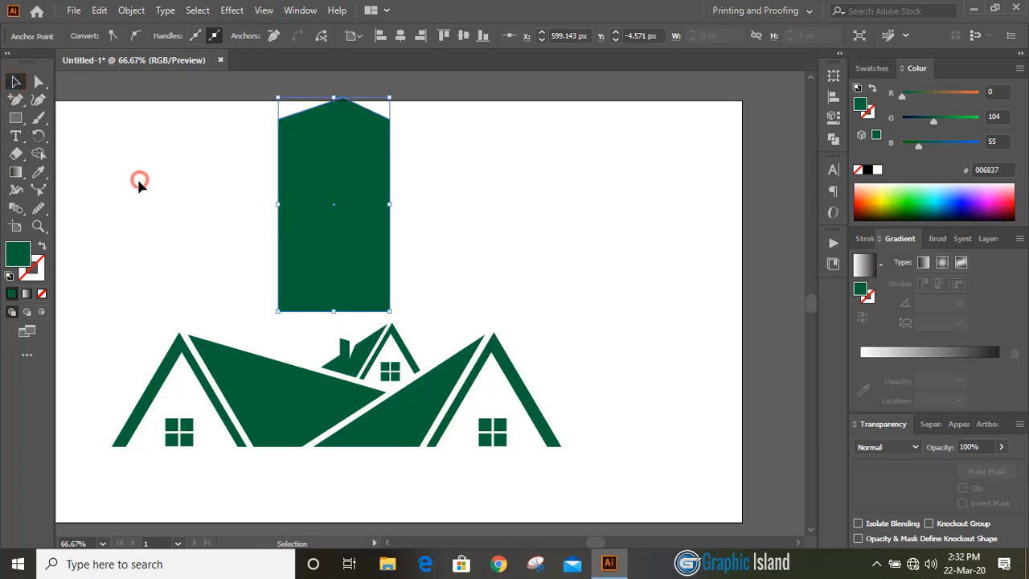
{"action": "left_click_drag", "start_coordinate": [337, 212], "coordinate": [568, 241]}
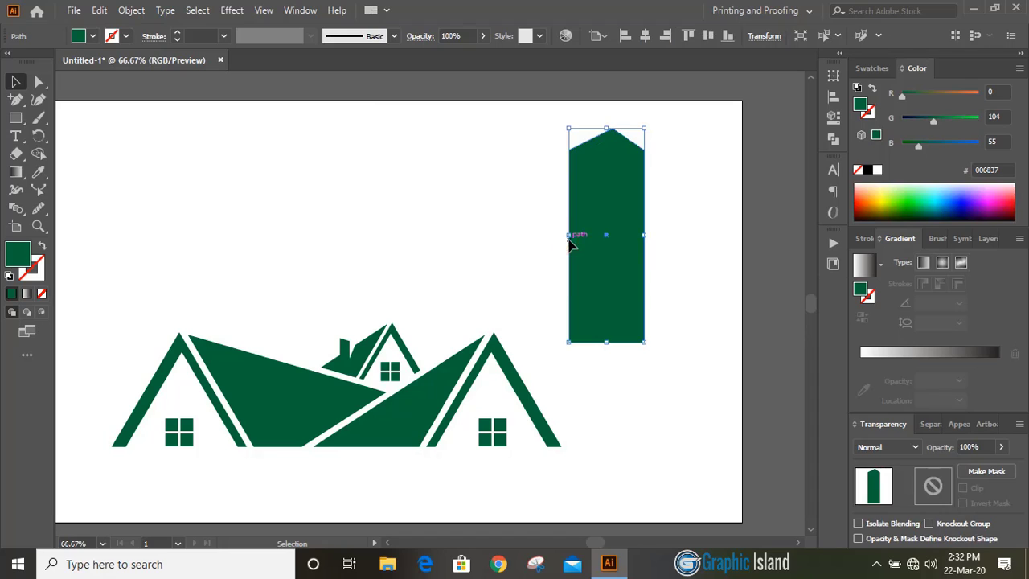
{"action": "left_click_drag", "start_coordinate": [609, 211], "coordinate": [583, 216]}
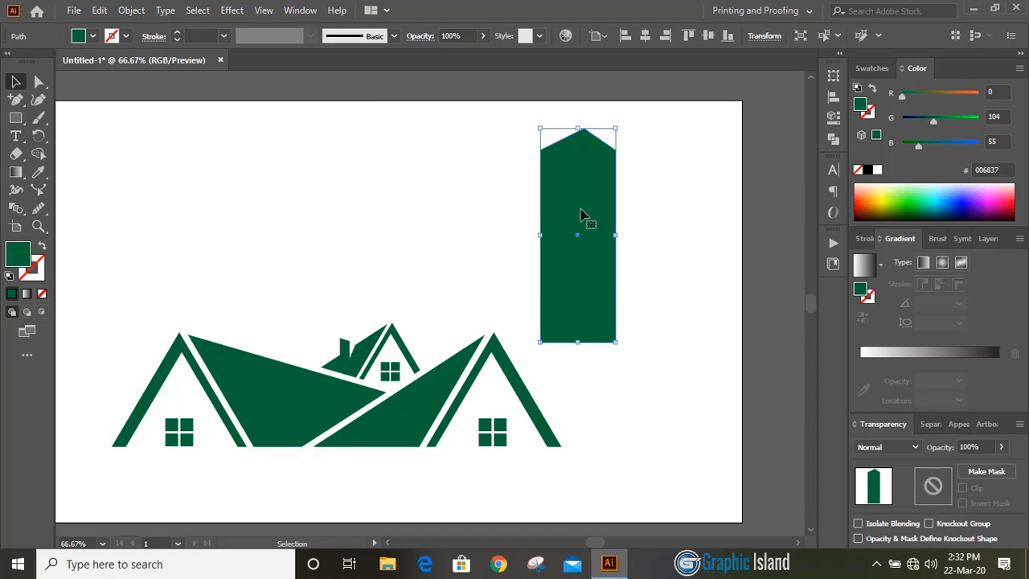
{"action": "left_click", "coordinate": [651, 201]}
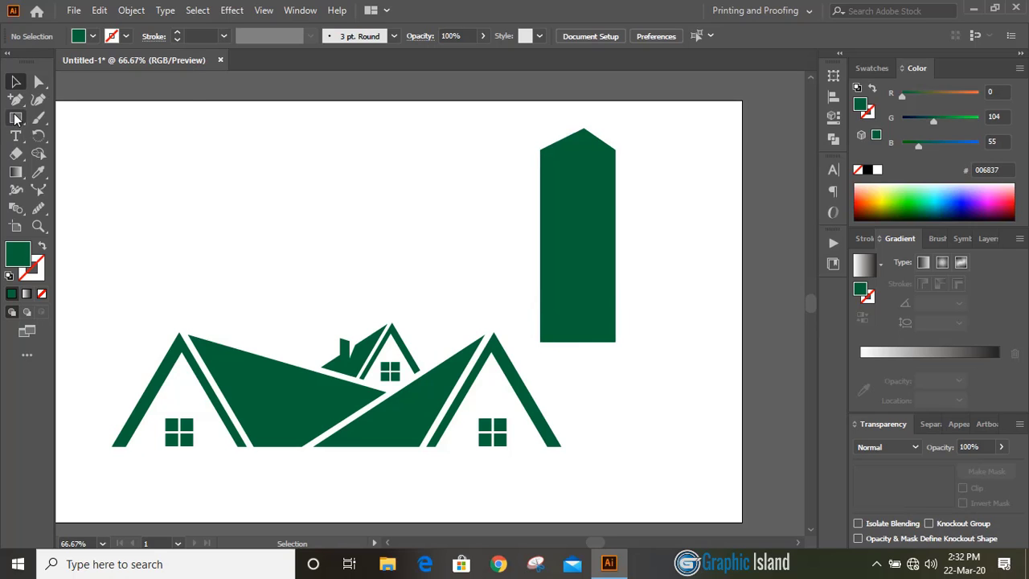
Draw a vertical line through the tower, extending its top above the peak
{"action": "left_click_drag", "start_coordinate": [16, 98], "coordinate": [50, 100]}
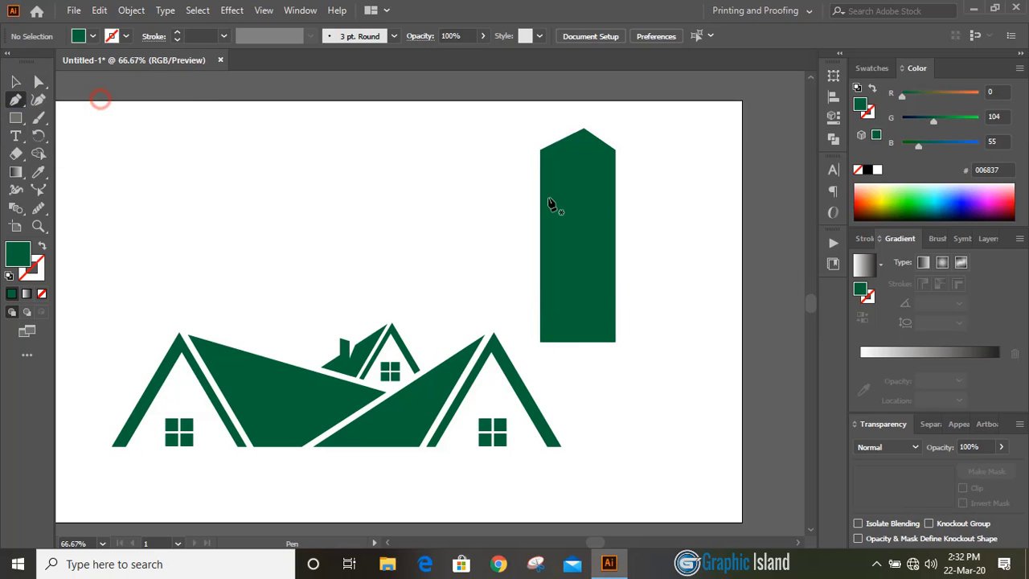
{"action": "left_click", "coordinate": [584, 130]}
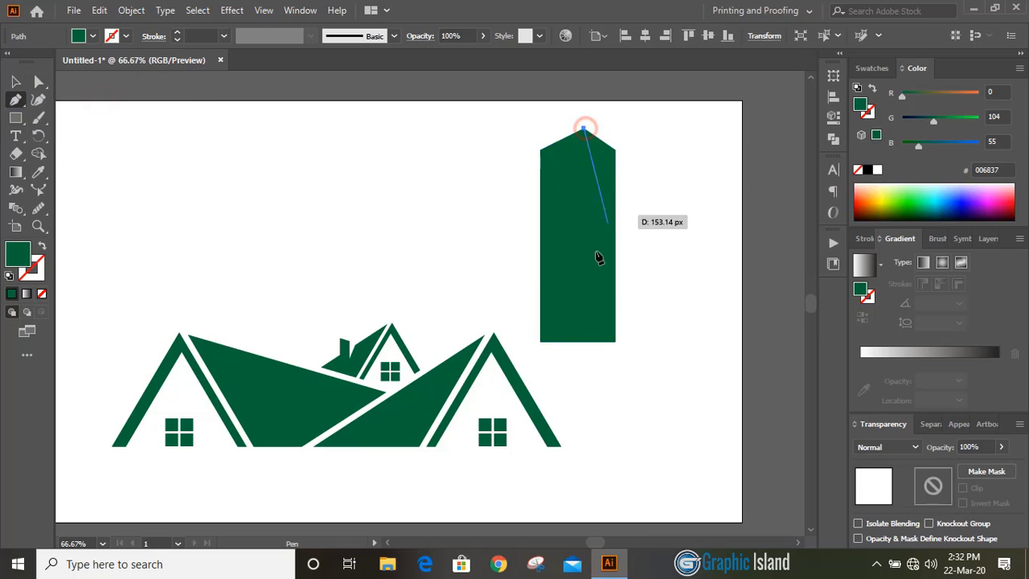
{"action": "left_click", "coordinate": [584, 360]}
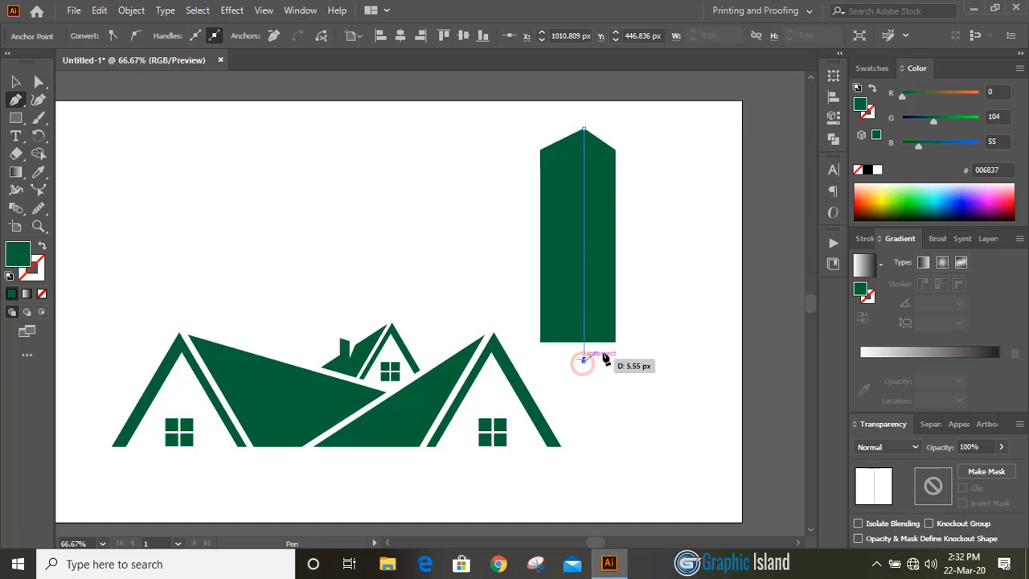
{"action": "left_click", "coordinate": [10, 82]}
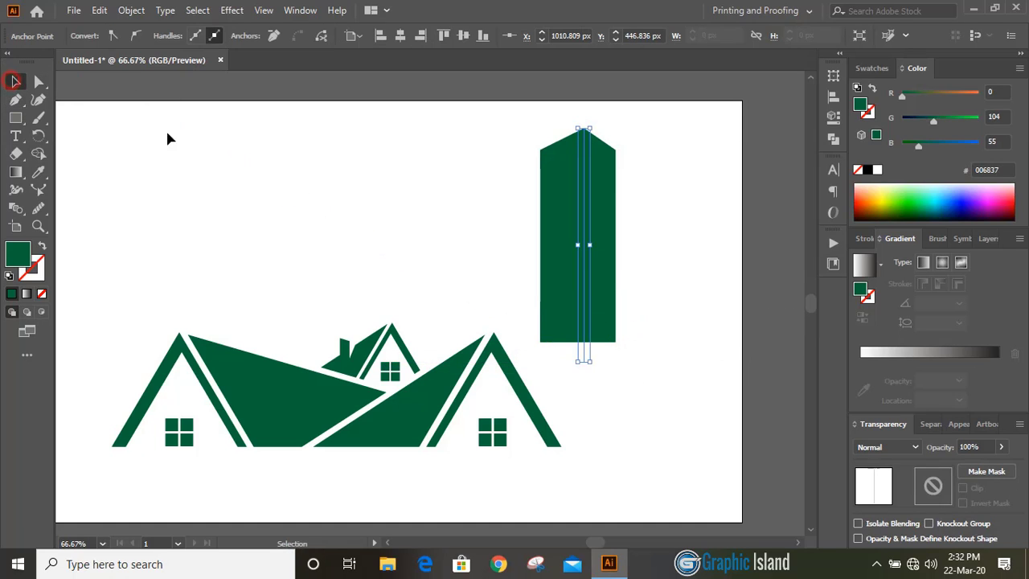
{"action": "left_click", "coordinate": [344, 209]}
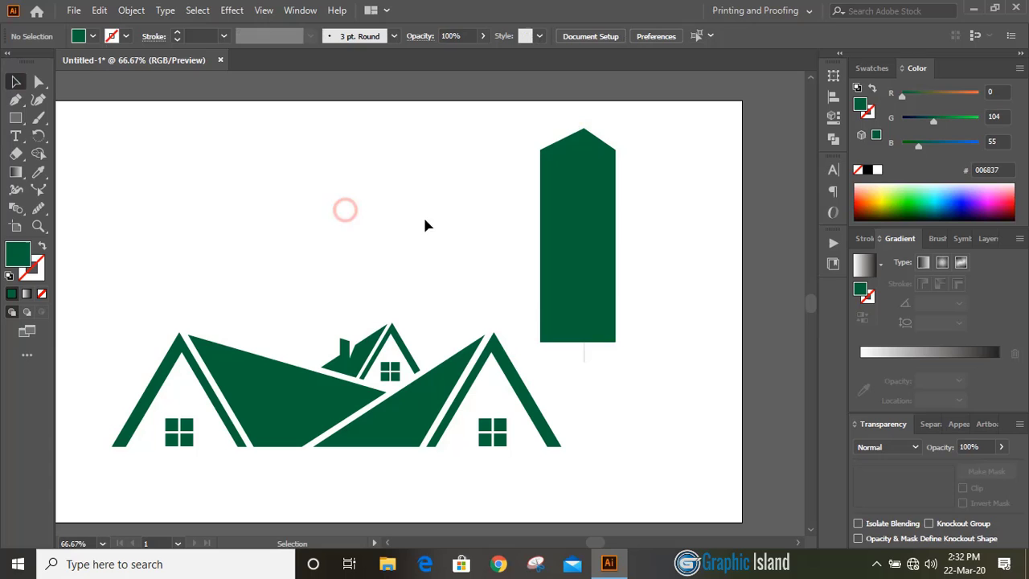
{"action": "left_click", "coordinate": [582, 361]}
{"action": "left_click_drag", "start_coordinate": [584, 123], "coordinate": [583, 107]}
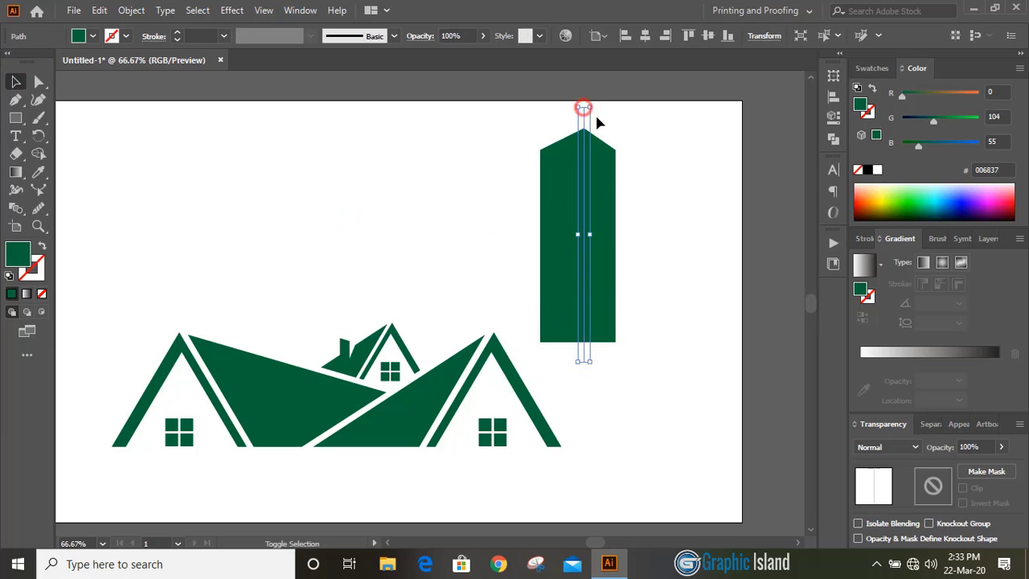
{"action": "left_click", "coordinate": [665, 177]}
Duplicate the line leftward into four parallel vertical lines
{"action": "key", "text": "ctrl+1"}
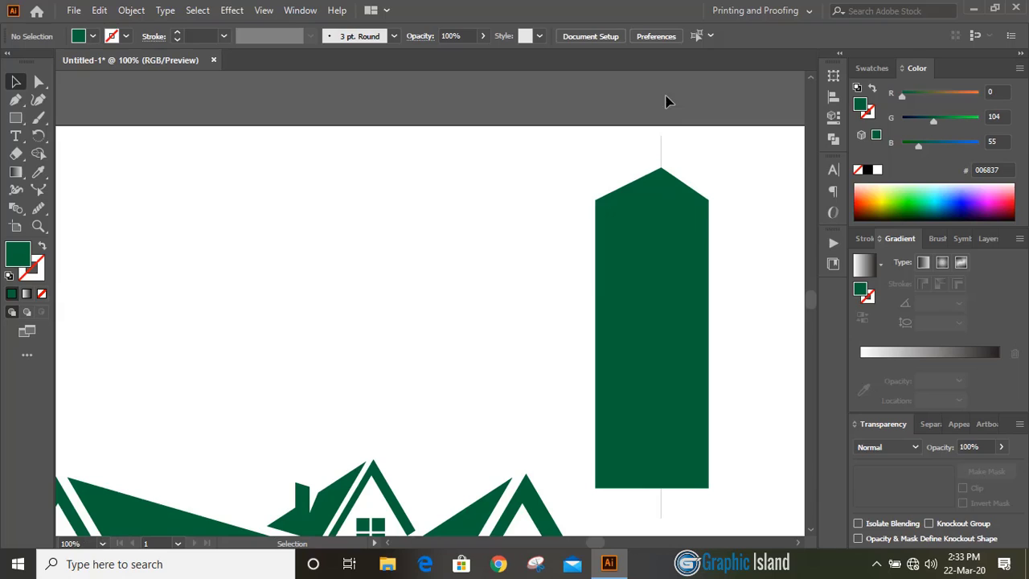
{"action": "left_click", "coordinate": [662, 149]}
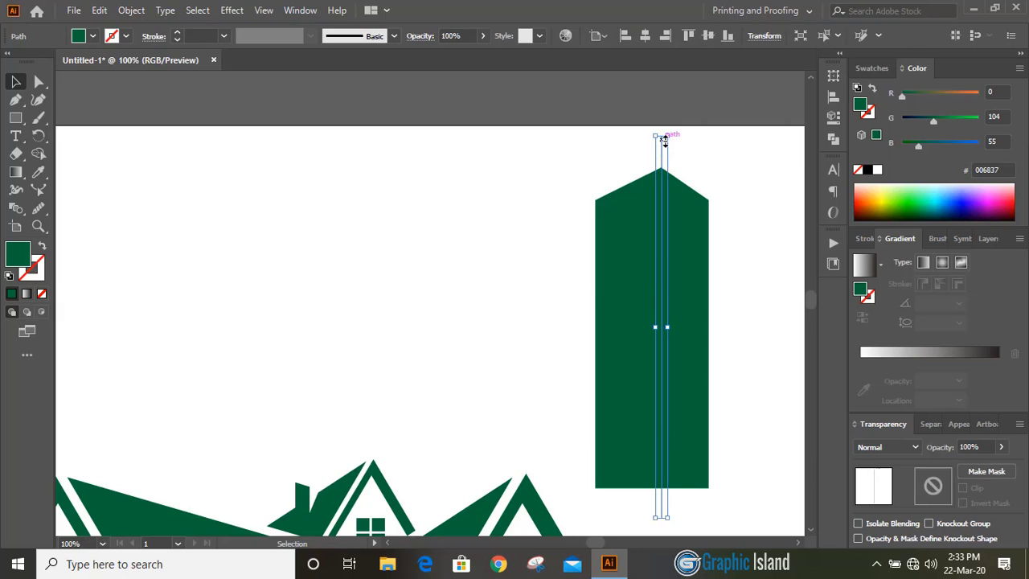
{"action": "left_click_drag", "start_coordinate": [662, 160], "coordinate": [642, 162]}
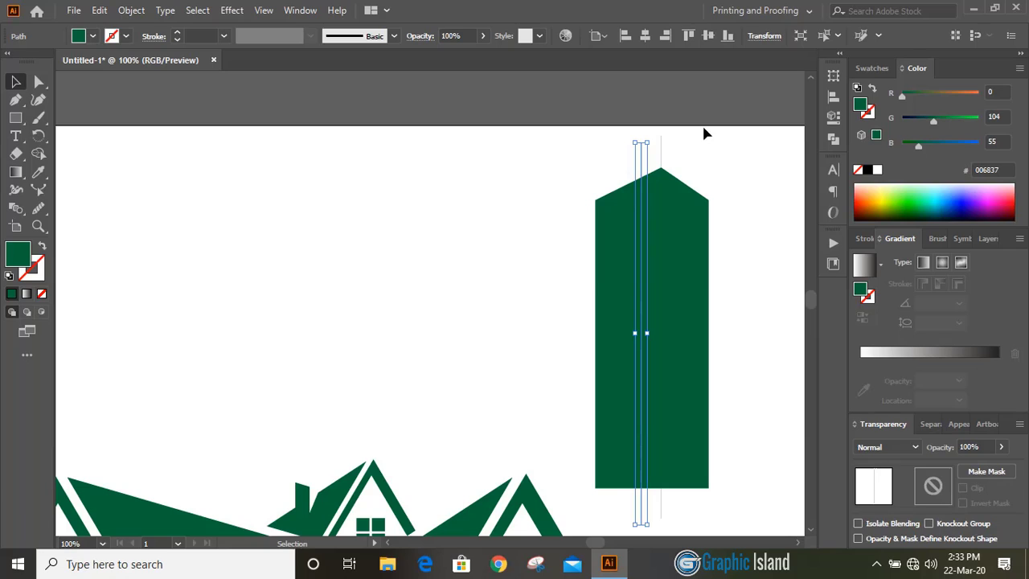
{"action": "key", "text": "ctrl+z"}
{"action": "key", "text": "ctrl+z"}
{"action": "key", "text": "ctrl+z"}
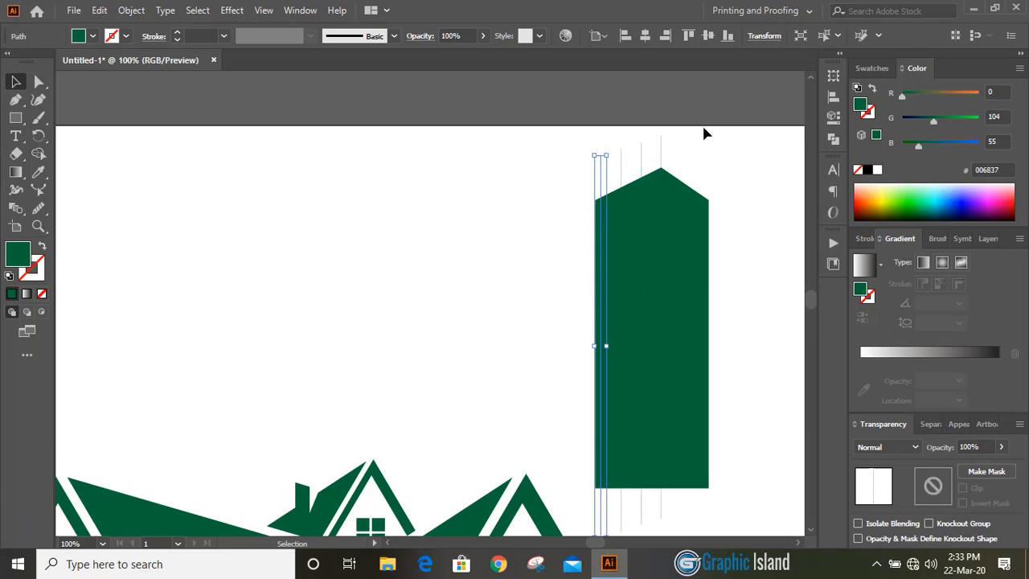
{"action": "left_click", "coordinate": [15, 82]}
{"action": "left_click", "coordinate": [352, 164]}
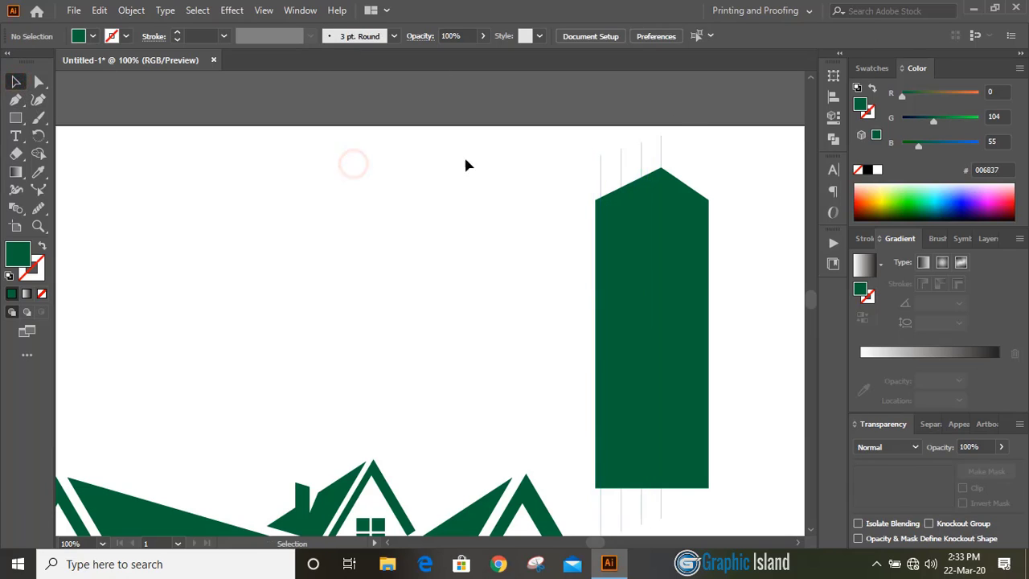
Give all four lines no fill and a black 1 pt stroke
{"action": "left_click_drag", "start_coordinate": [579, 140], "coordinate": [693, 168]}
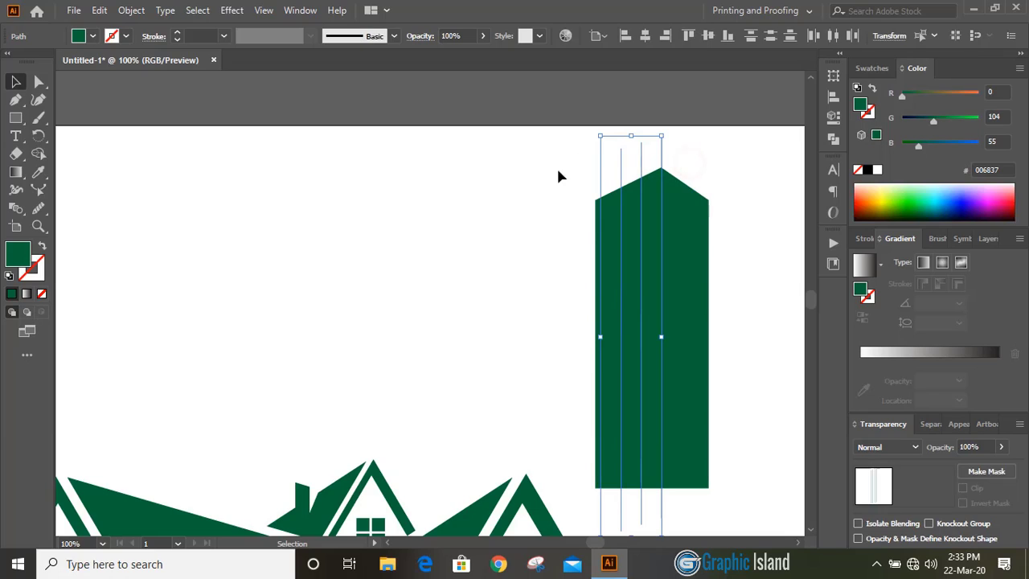
{"action": "left_click", "coordinate": [42, 295]}
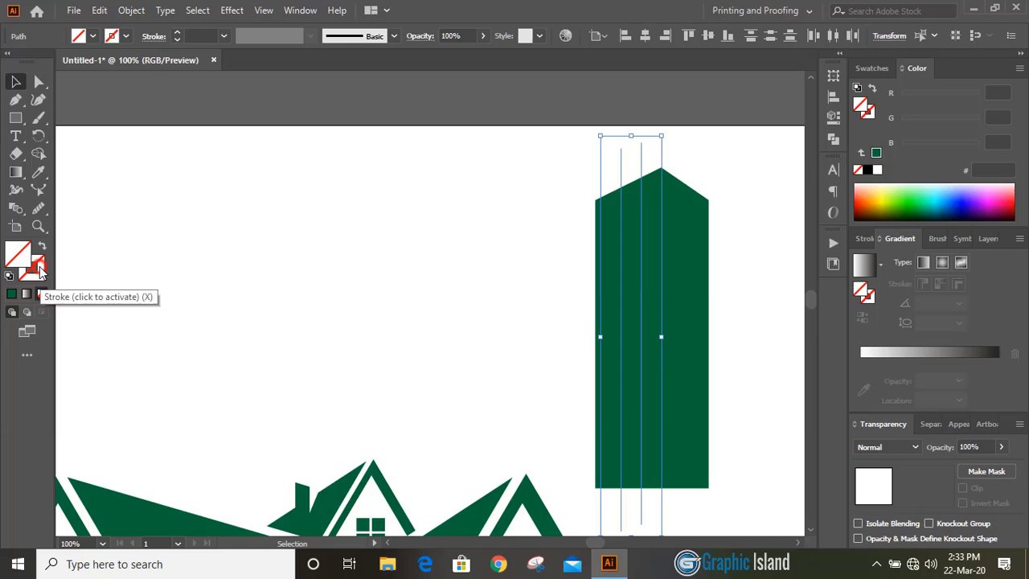
{"action": "left_click", "coordinate": [11, 296]}
{"action": "left_click", "coordinate": [867, 169]}
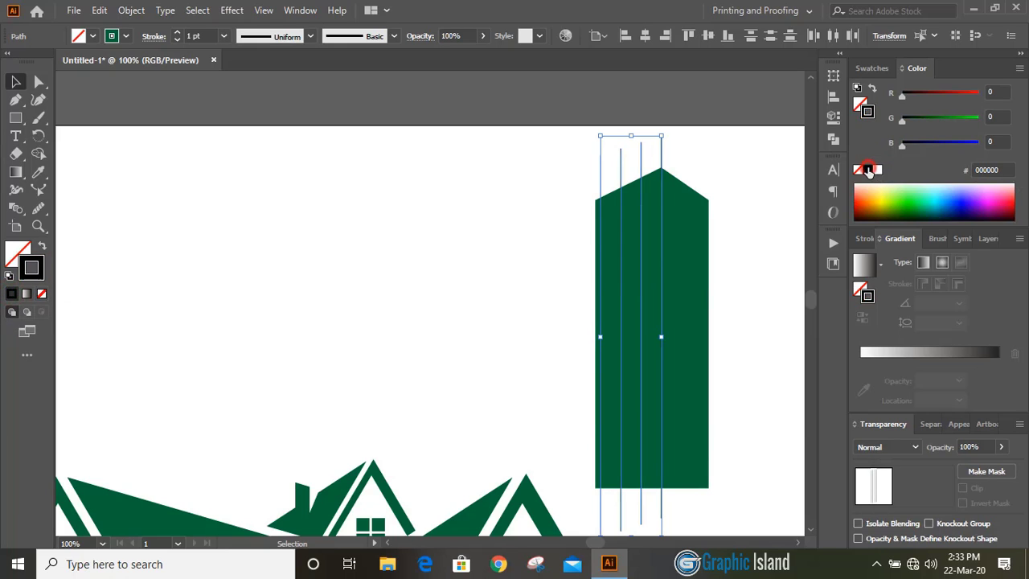
{"action": "left_click", "coordinate": [490, 215]}
{"action": "scroll", "coordinate": [488, 213], "scroll_direction": "right", "scroll_amount": 3}
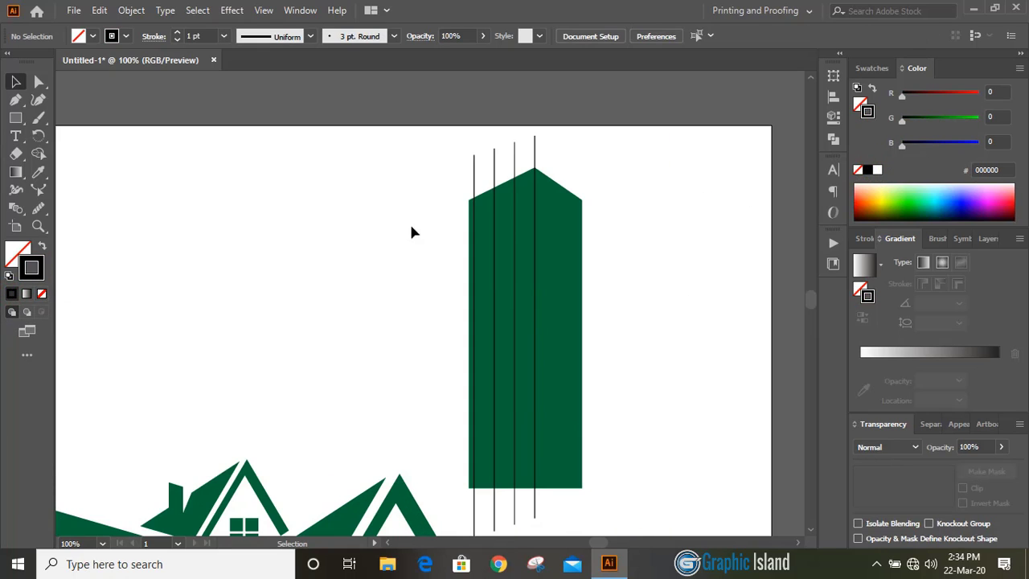
Draw a slanted line from the tower's top-left corner up to its peak
{"action": "left_click", "coordinate": [17, 99]}
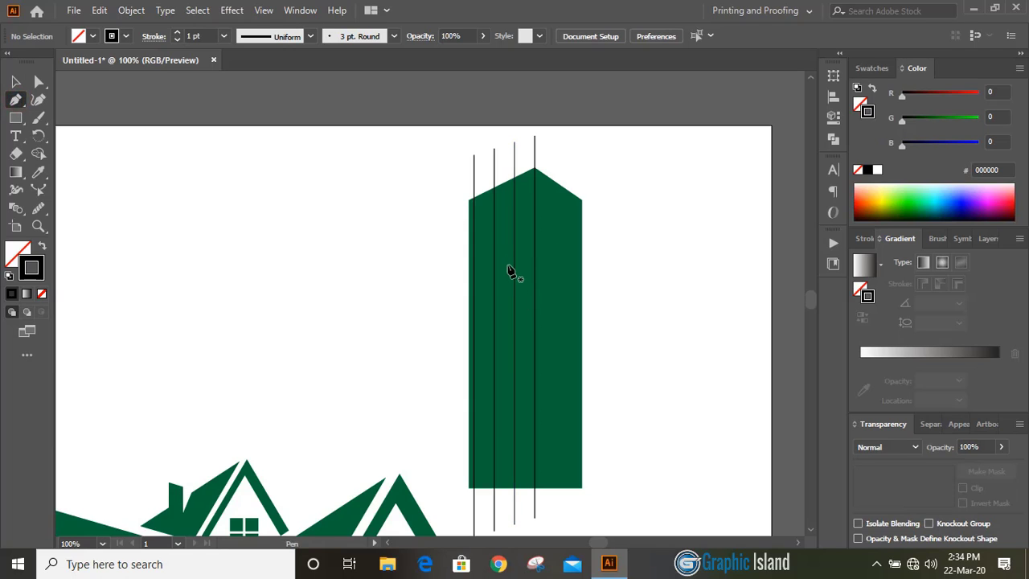
{"action": "left_click", "coordinate": [469, 200]}
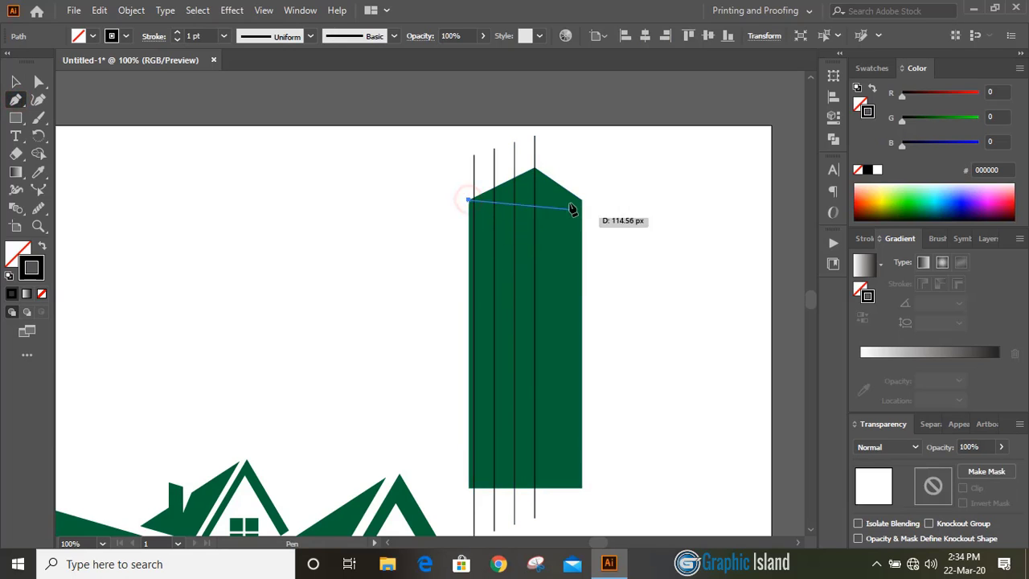
{"action": "left_click", "coordinate": [534, 169]}
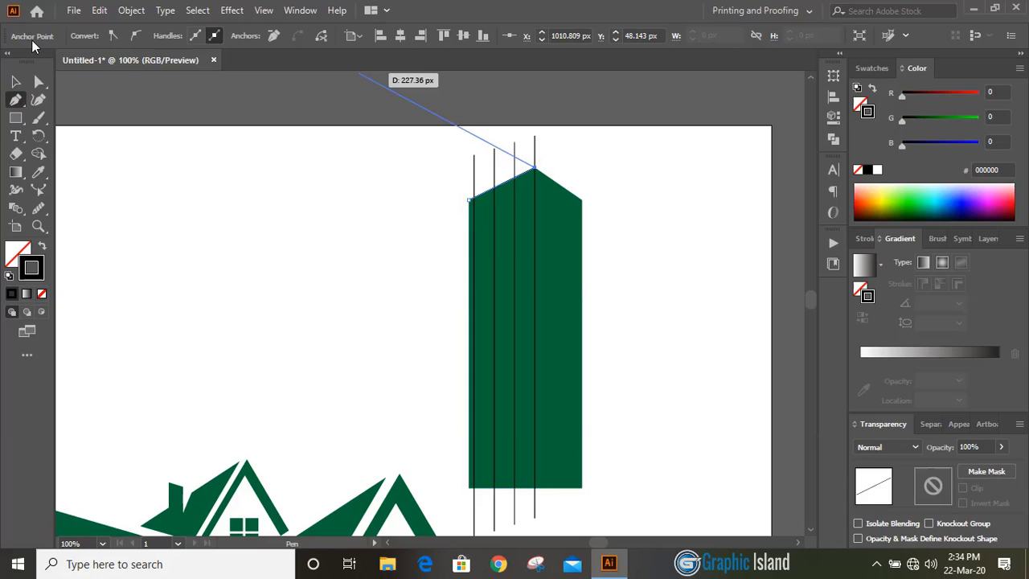
{"action": "left_click", "coordinate": [15, 81]}
{"action": "left_click_drag", "start_coordinate": [444, 213], "coordinate": [563, 155]}
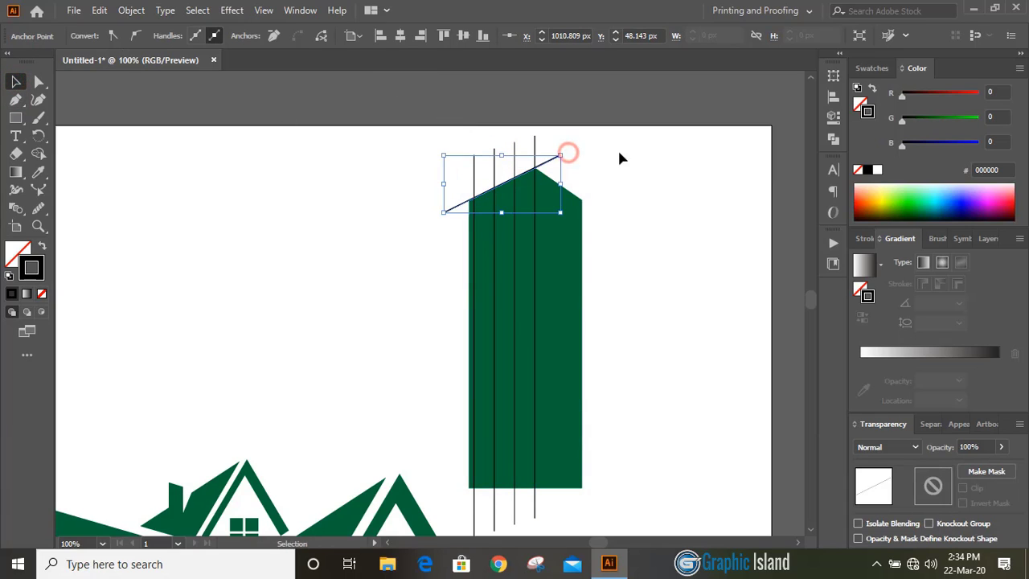
{"action": "left_click", "coordinate": [620, 154]}
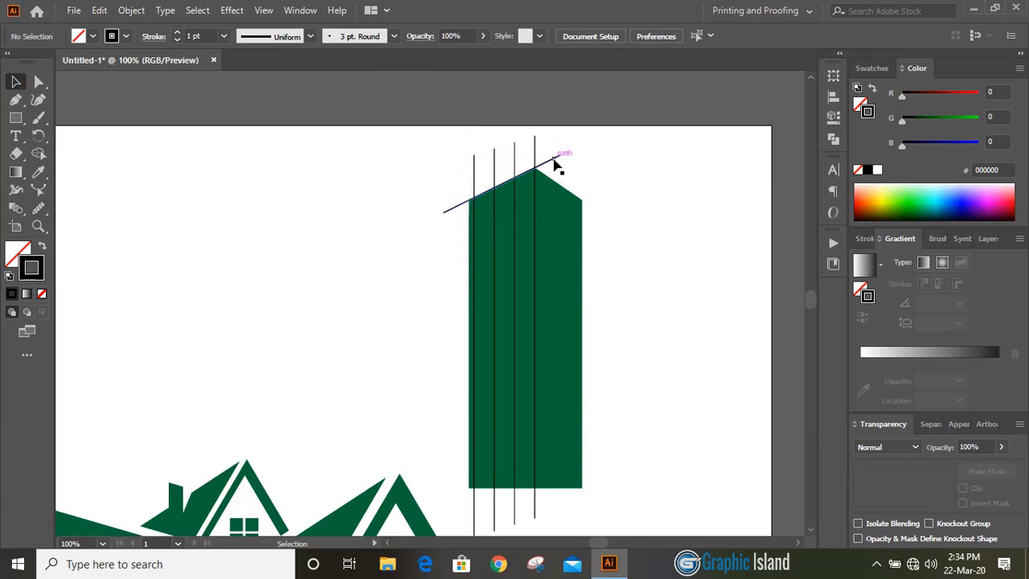
Copy the slanted line lower down the tower and repeat it into evenly spaced diagonals
{"action": "left_click_drag", "start_coordinate": [553, 160], "coordinate": [558, 199]}
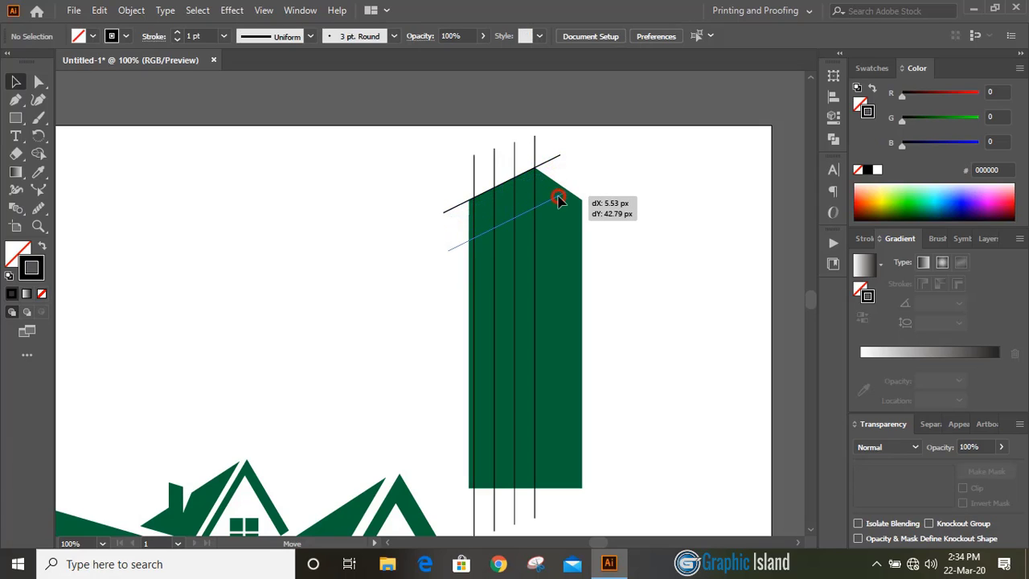
{"action": "left_click_drag", "start_coordinate": [558, 200], "coordinate": [558, 246]}
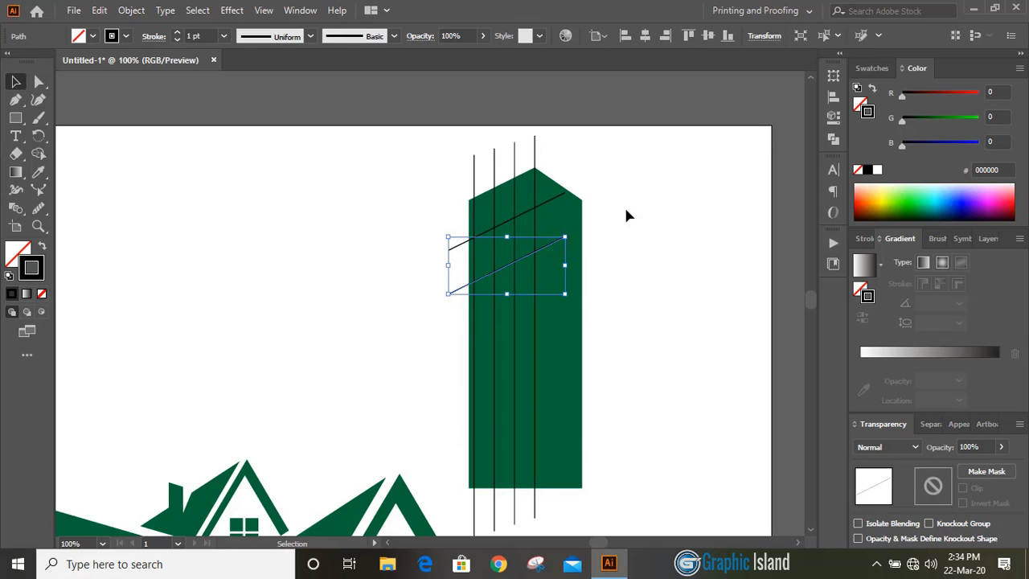
{"action": "key", "text": "ctrl+d"}
{"action": "key", "text": "ctrl+d"}
{"action": "key", "text": "ctrl+d"}
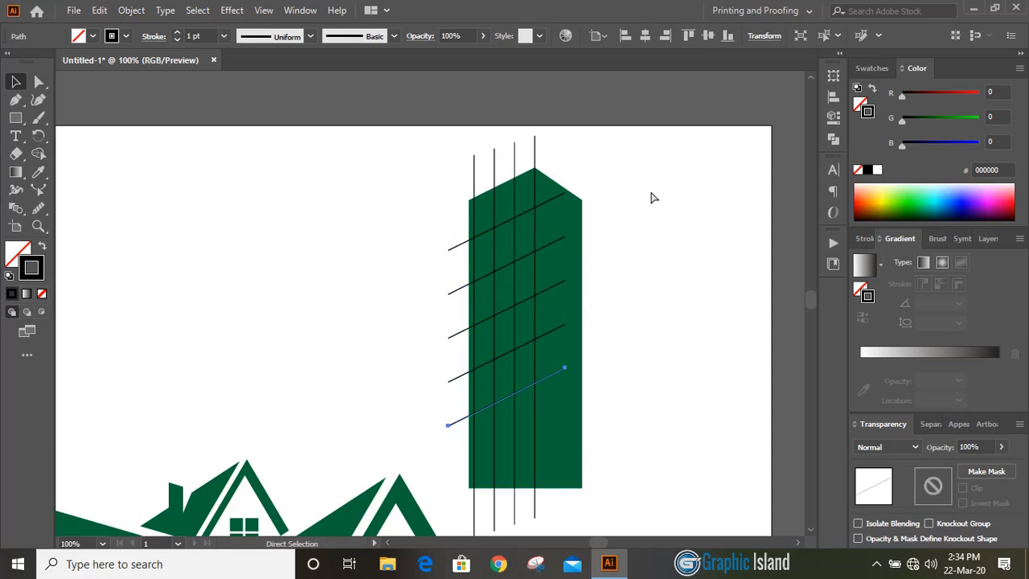
{"action": "key", "text": "ctrl+d"}
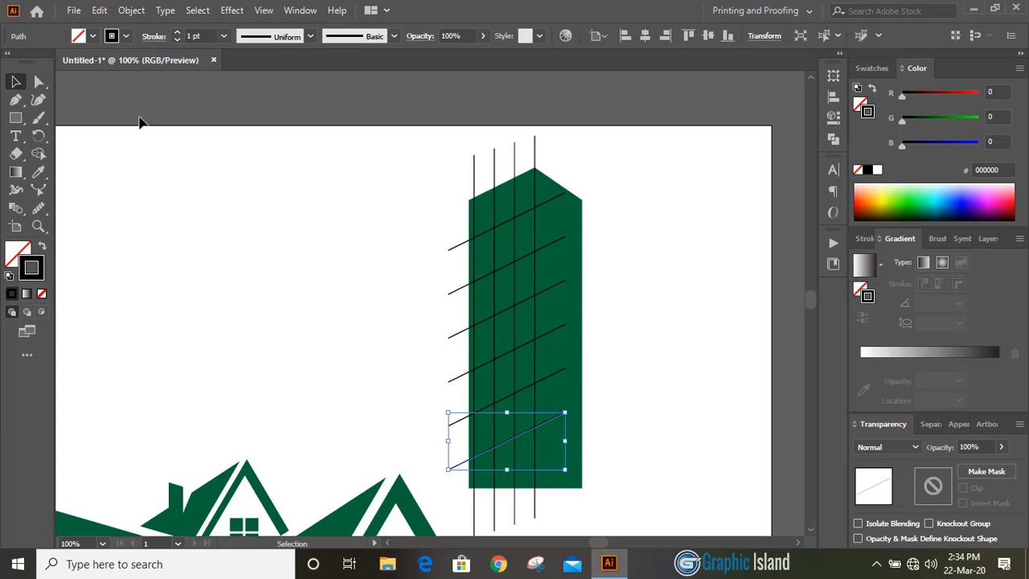
Select the vertical line through the peak together with the green tower
{"action": "left_click", "coordinate": [315, 215]}
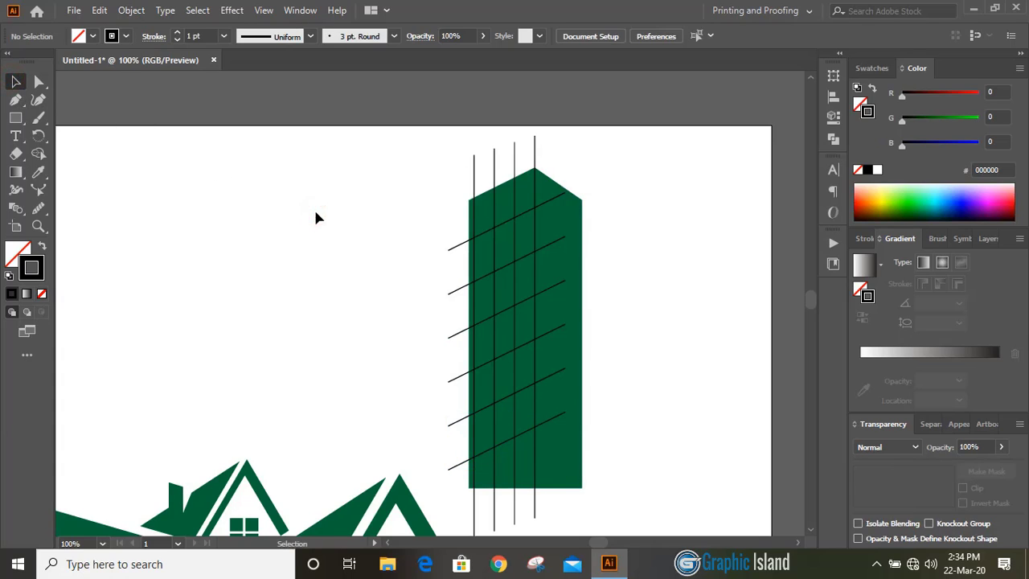
{"action": "scroll", "coordinate": [315, 217], "scroll_direction": "down", "scroll_amount": 1}
{"action": "left_click", "coordinate": [534, 155]}
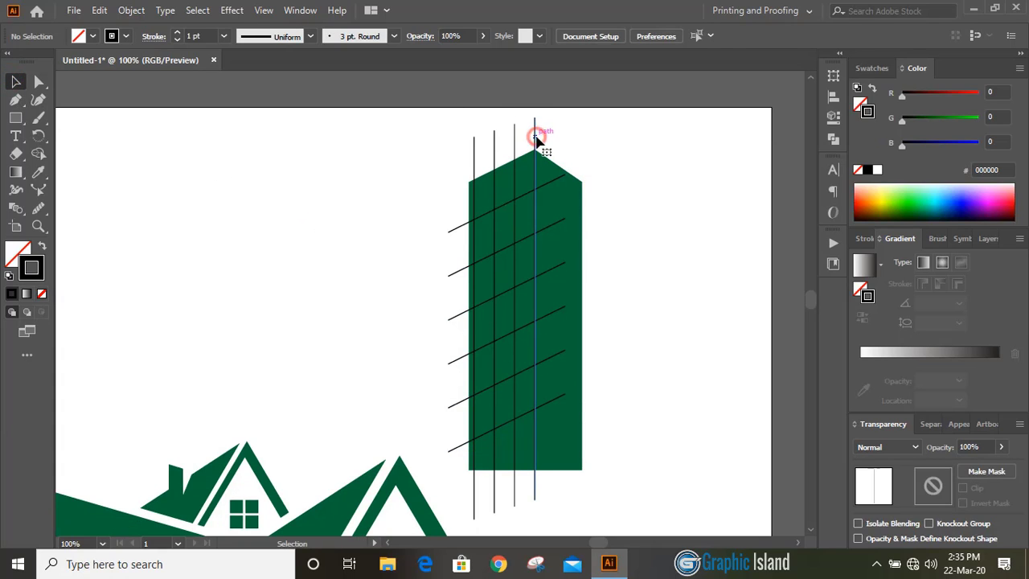
{"action": "left_click", "coordinate": [567, 207], "text": "shift"}
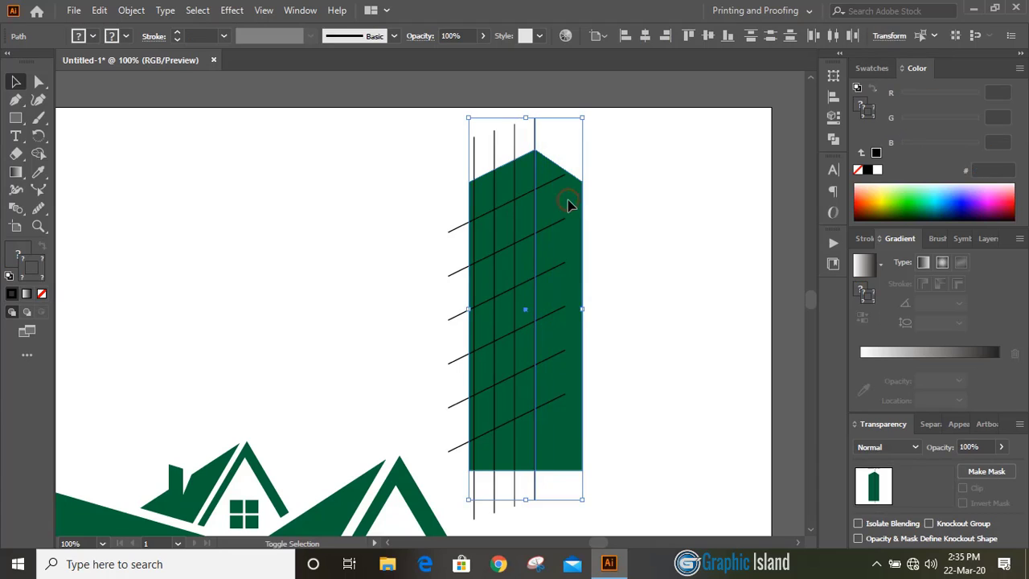
Split off the tower's left face with Shape Builder and fill it orange (FF8D3A)
{"action": "left_click", "coordinate": [38, 155]}
{"action": "left_click", "coordinate": [517, 217]}
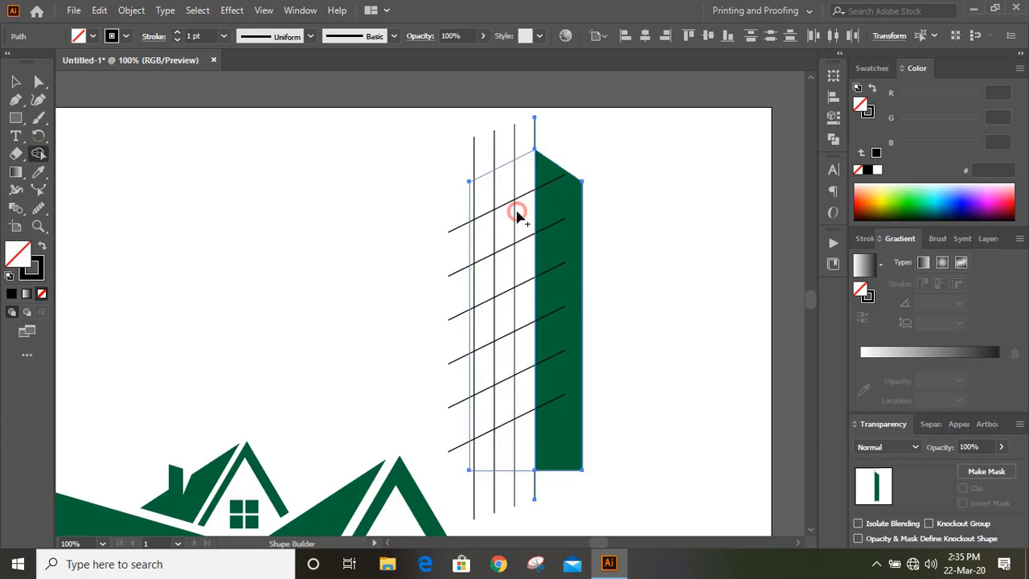
{"action": "left_click", "coordinate": [870, 190]}
{"action": "left_click", "coordinate": [487, 248]}
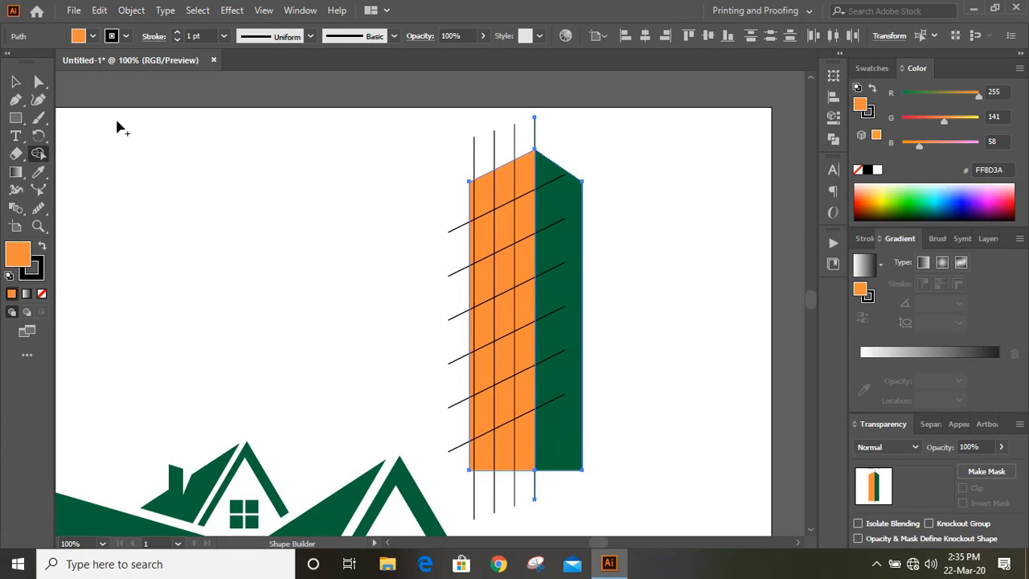
{"action": "left_click", "coordinate": [17, 83]}
{"action": "left_click", "coordinate": [260, 172]}
{"action": "left_click", "coordinate": [531, 173]}
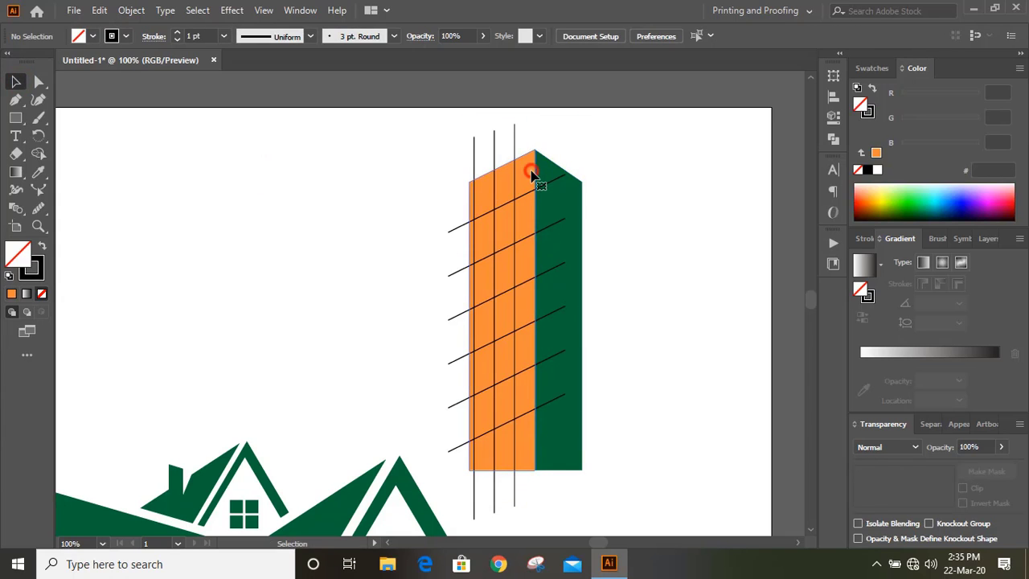
Create a −5 px Offset Path copy inset inside the orange left face
{"action": "left_click", "coordinate": [131, 10]}
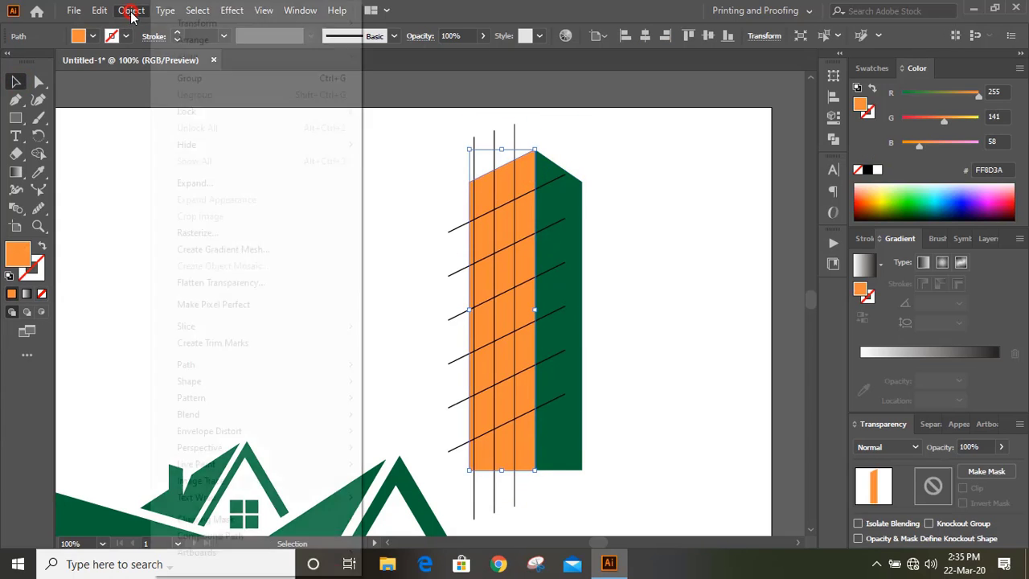
{"action": "mouse_move", "coordinate": [275, 362]}
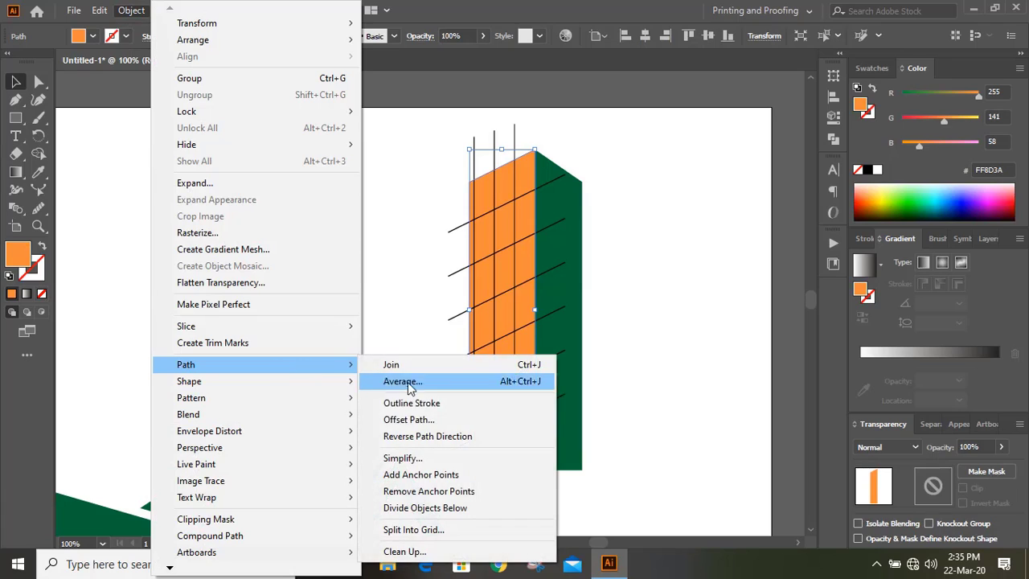
{"action": "left_click", "coordinate": [418, 418]}
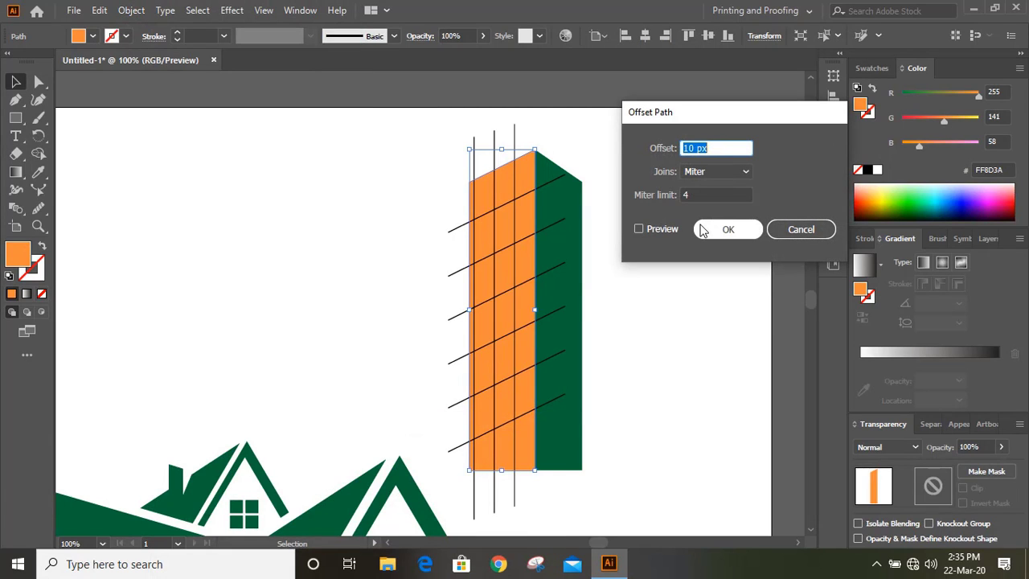
{"action": "type", "text": "-3"}
{"action": "left_click", "coordinate": [639, 229]}
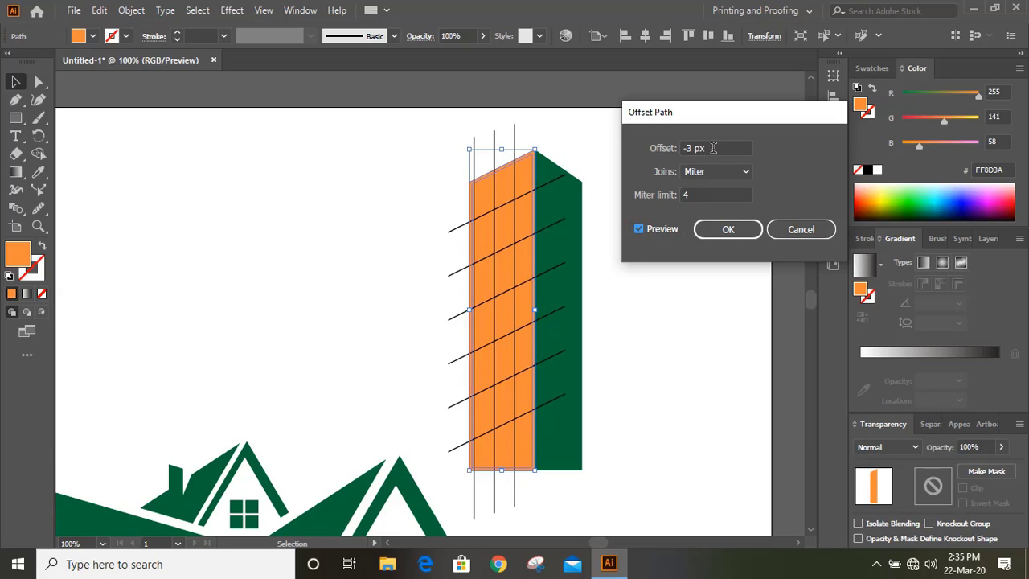
{"action": "left_click", "coordinate": [713, 148]}
{"action": "key", "text": "Down"}
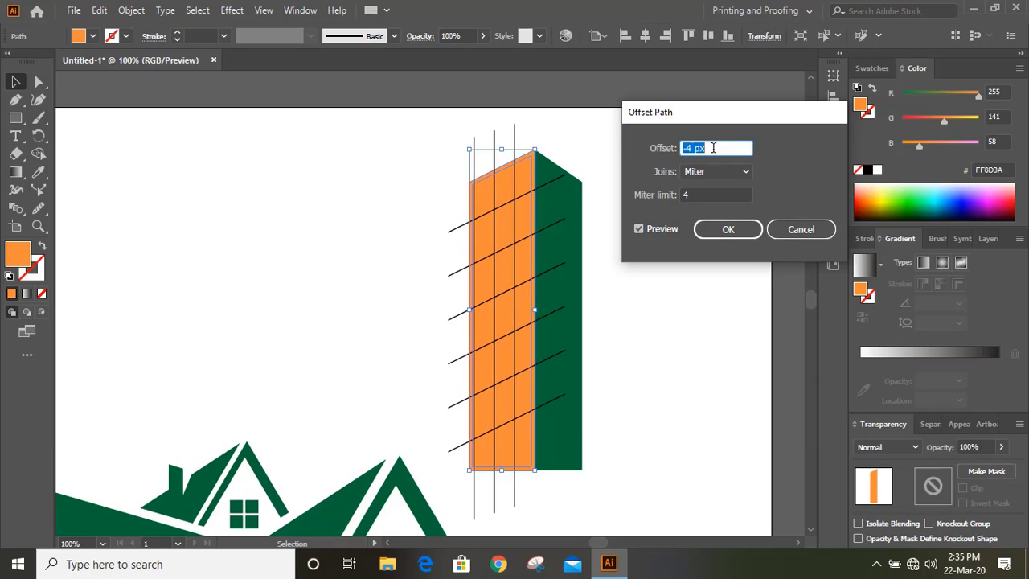
{"action": "key", "text": "Down"}
{"action": "left_click", "coordinate": [729, 230]}
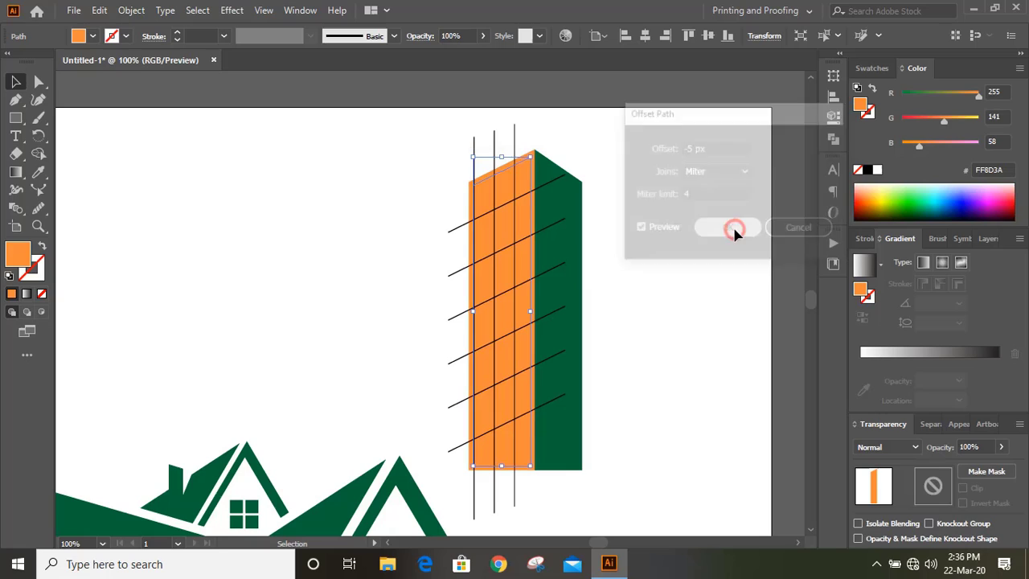
Fill the inset shape black and select it together with the orange face
{"action": "left_click", "coordinate": [868, 170]}
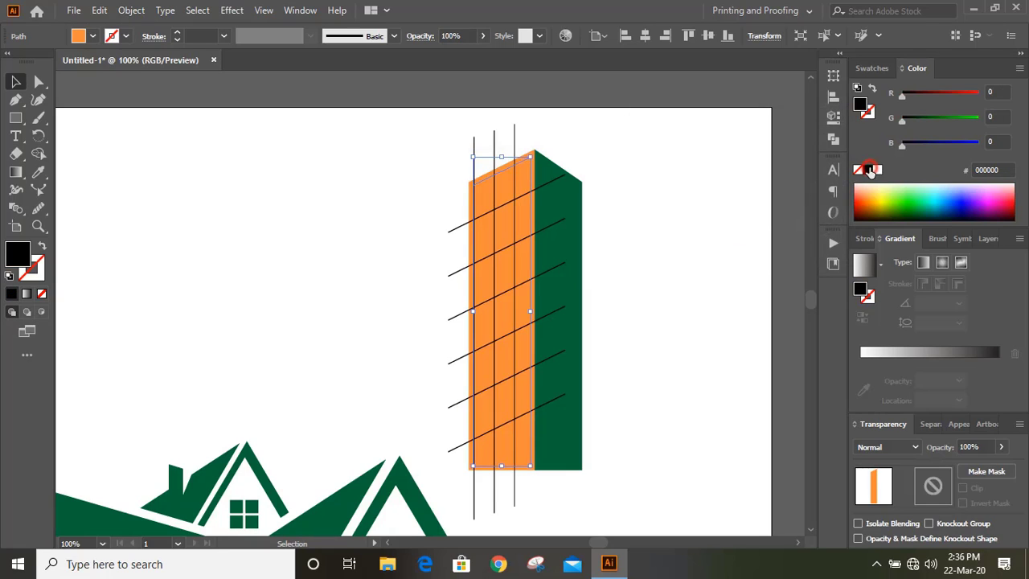
{"action": "left_click", "coordinate": [694, 189]}
{"action": "key", "text": "ctrl+equal"}
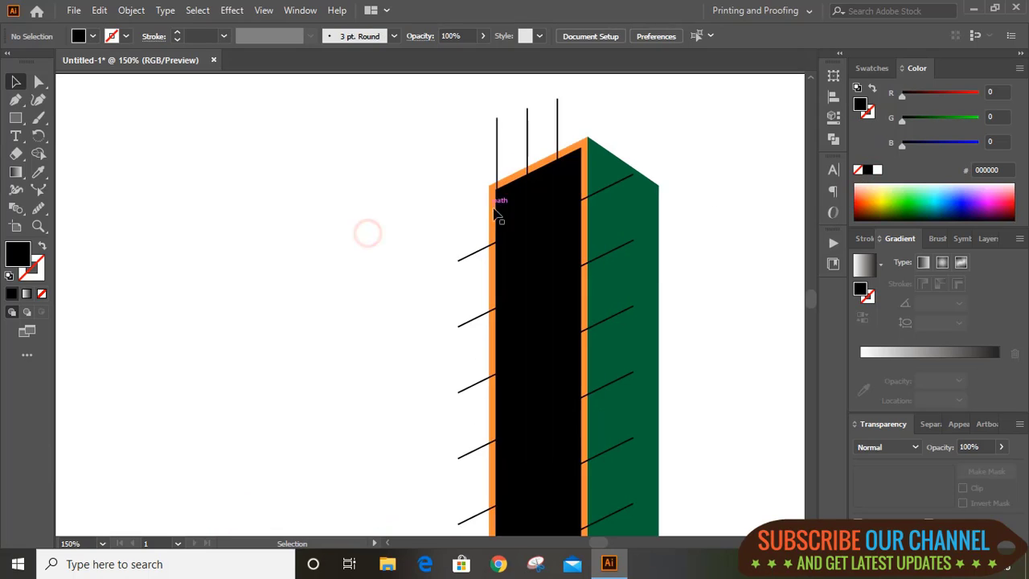
{"action": "left_click", "coordinate": [543, 272]}
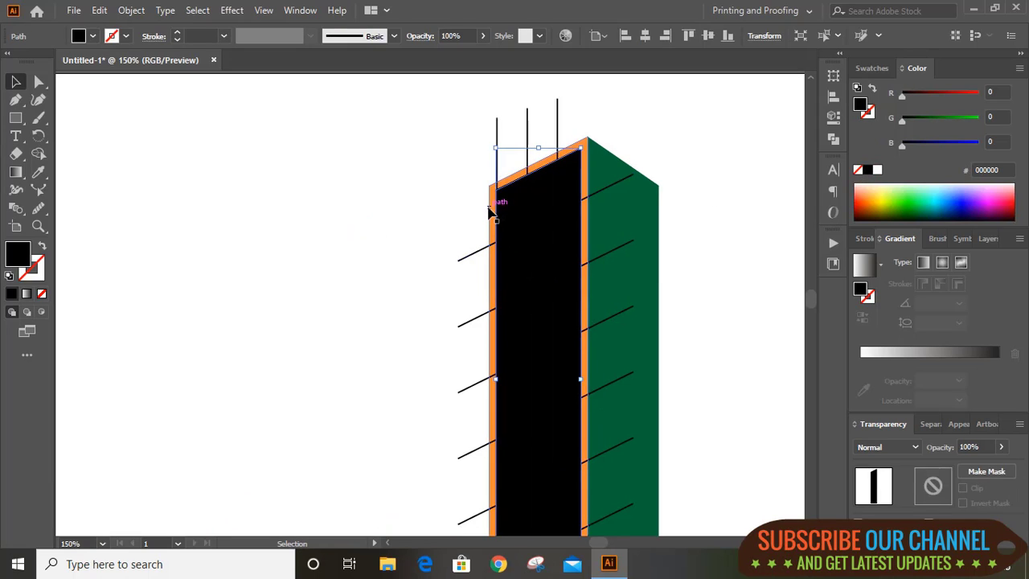
{"action": "left_click", "coordinate": [489, 205], "text": "shift"}
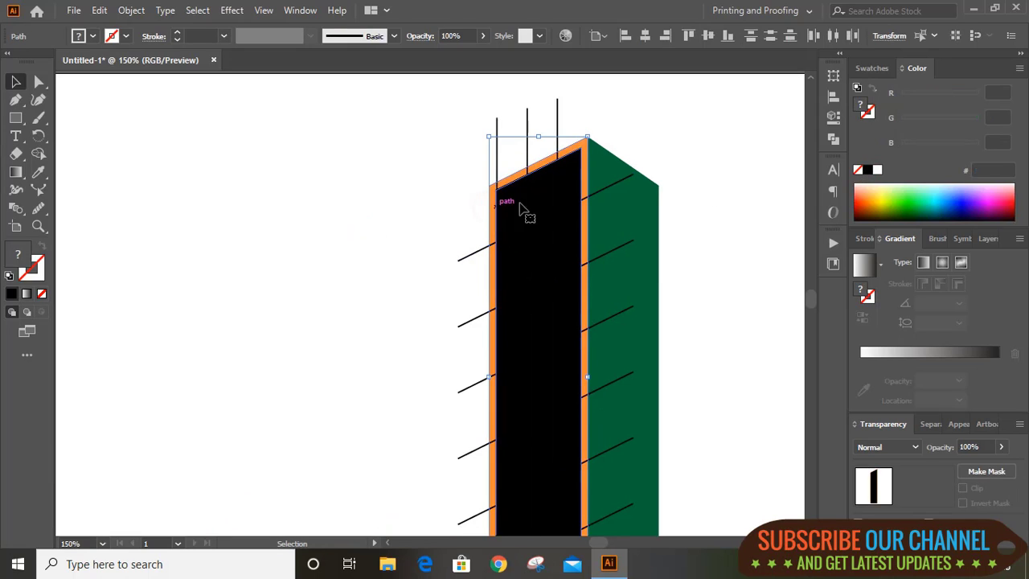
Subtract the black inset from the orange face with Minus Front, leaving a thin frame
{"action": "left_click", "coordinate": [832, 140]}
{"action": "left_click", "coordinate": [686, 108]}
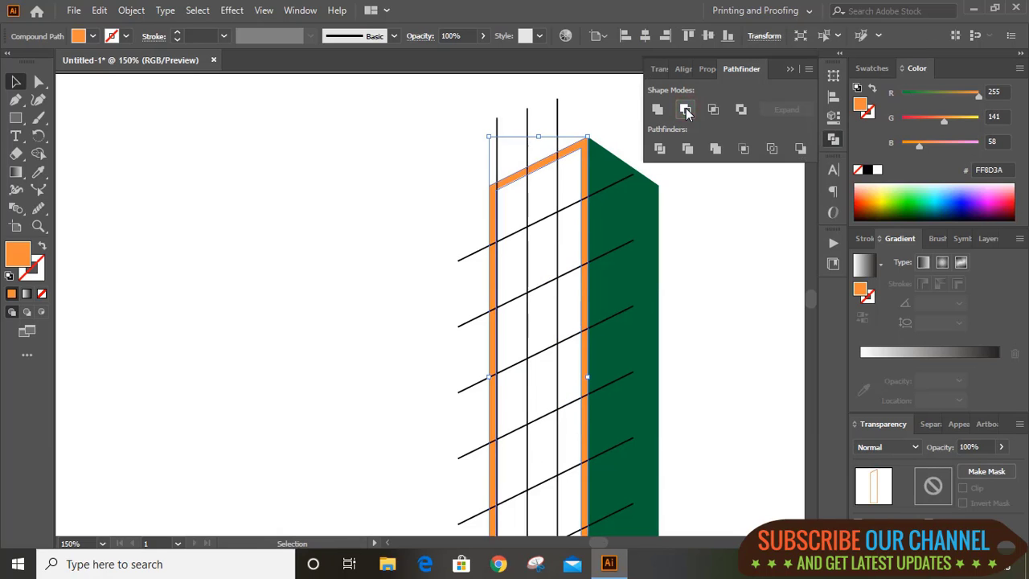
{"action": "left_click", "coordinate": [790, 69]}
{"action": "left_click", "coordinate": [705, 165]}
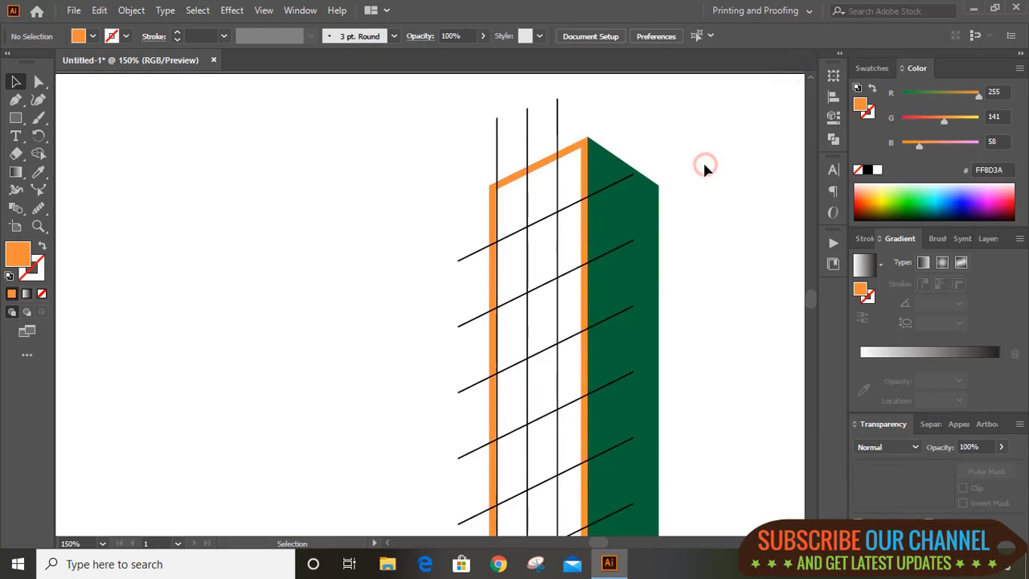
{"action": "scroll", "coordinate": [704, 170], "scroll_direction": "down", "scroll_amount": 1}
{"action": "key", "text": "ctrl+minus"}
{"action": "left_click_drag", "start_coordinate": [453, 170], "coordinate": [470, 178]}
Select the three vertical window lines and the six diagonal lines
{"action": "left_click_drag", "start_coordinate": [524, 183], "coordinate": [524, 183]}
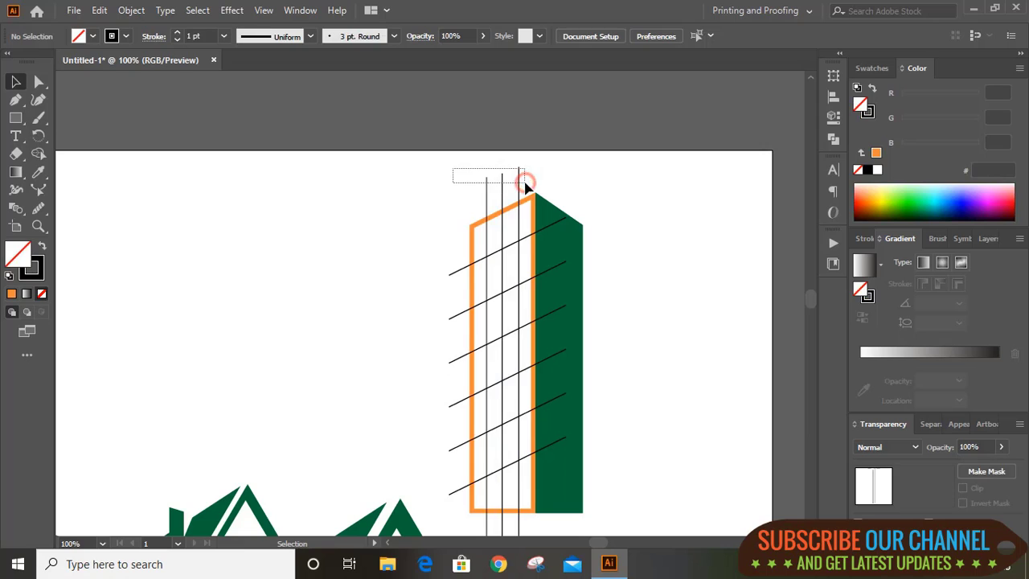
{"action": "left_click", "coordinate": [458, 275], "text": "shift"}
{"action": "left_click", "coordinate": [458, 314], "text": "shift"}
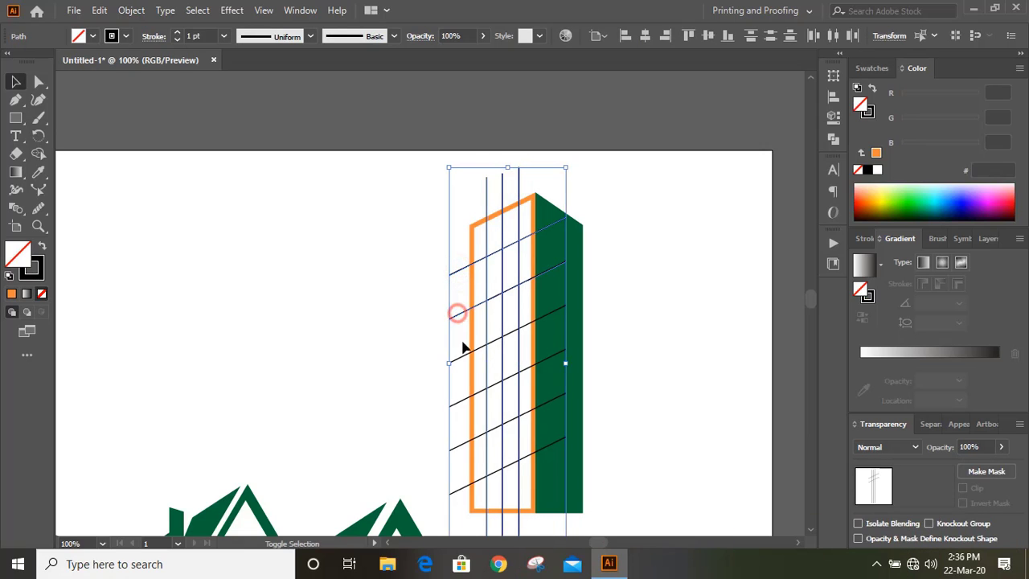
{"action": "left_click", "coordinate": [459, 358], "text": "shift"}
{"action": "left_click", "coordinate": [462, 406], "text": "shift"}
{"action": "left_click", "coordinate": [462, 448], "text": "shift"}
{"action": "left_click", "coordinate": [457, 491], "text": "shift"}
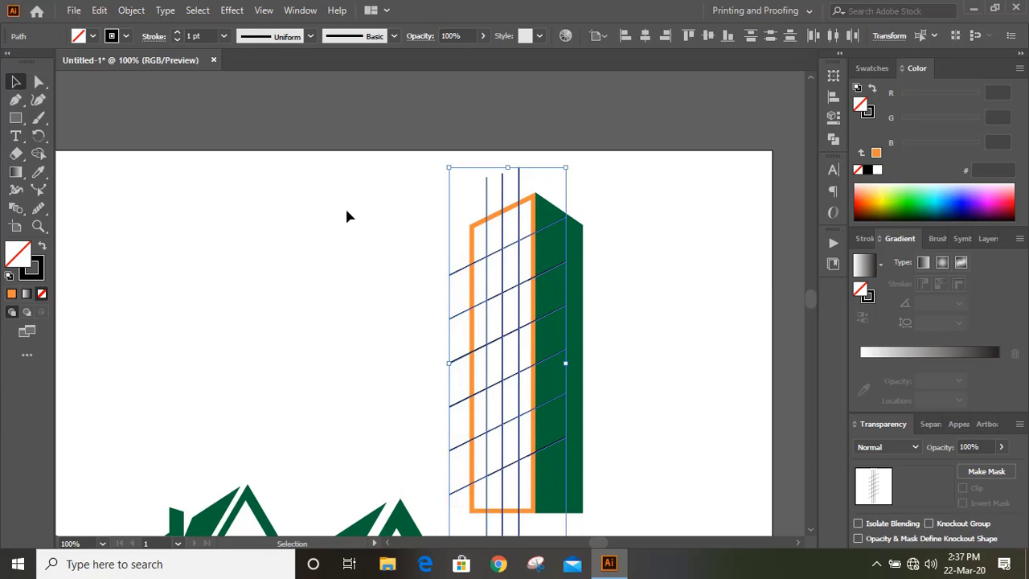
Raise the selected grid lines' stroke weight to 5 pt
{"action": "left_click", "coordinate": [178, 33]}
{"action": "left_click", "coordinate": [178, 32]}
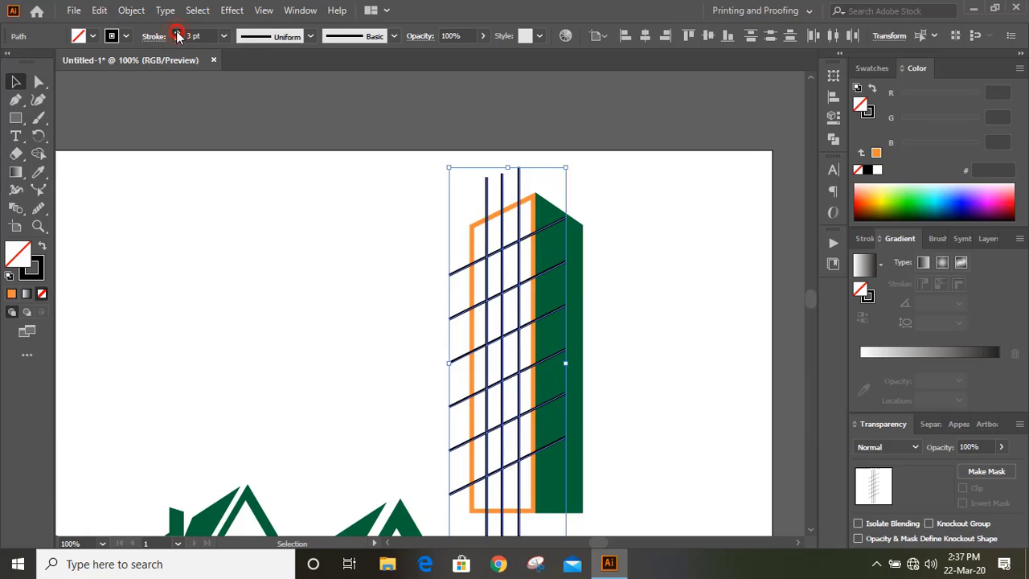
{"action": "left_click", "coordinate": [178, 33]}
{"action": "left_click", "coordinate": [177, 33]}
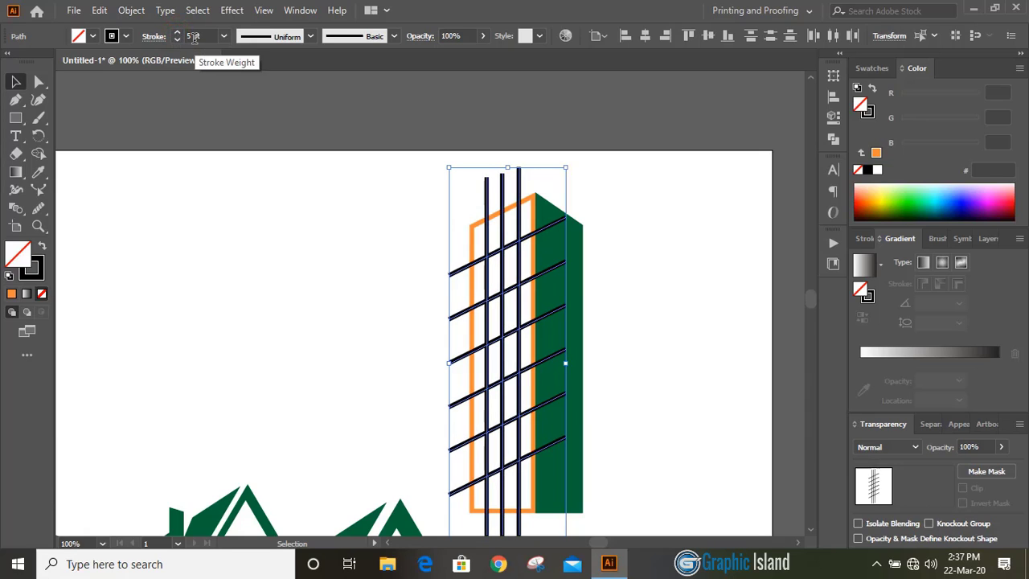
Expand the grid lines into filled outlines and unite them into one compound shape
{"action": "left_click", "coordinate": [131, 10]}
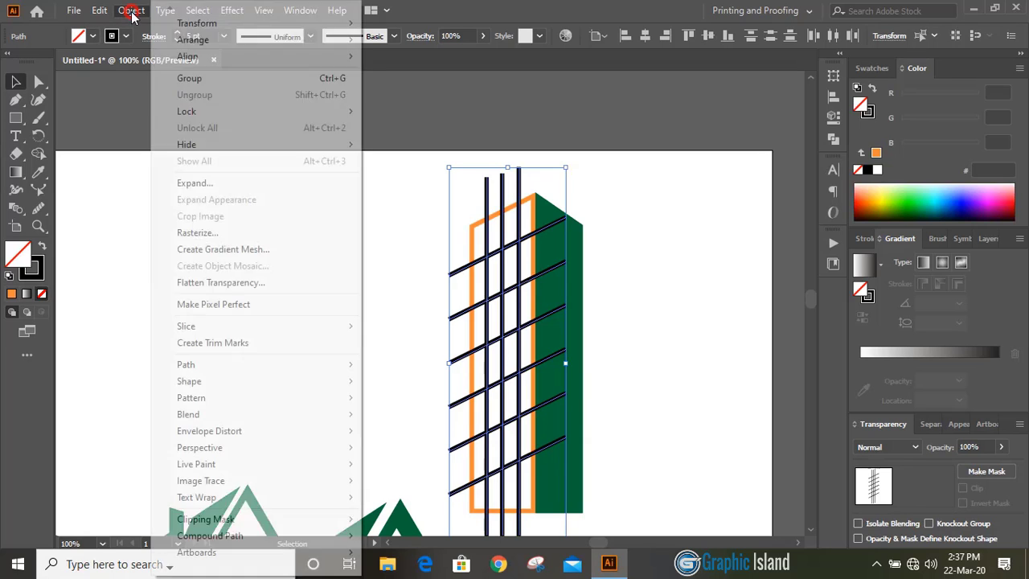
{"action": "left_click", "coordinate": [217, 184]}
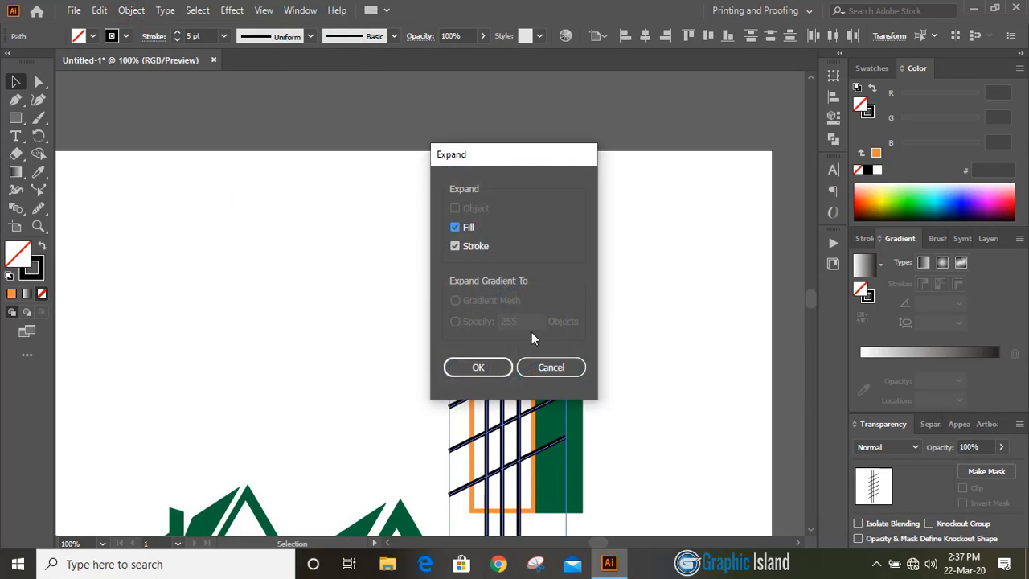
{"action": "left_click", "coordinate": [490, 367]}
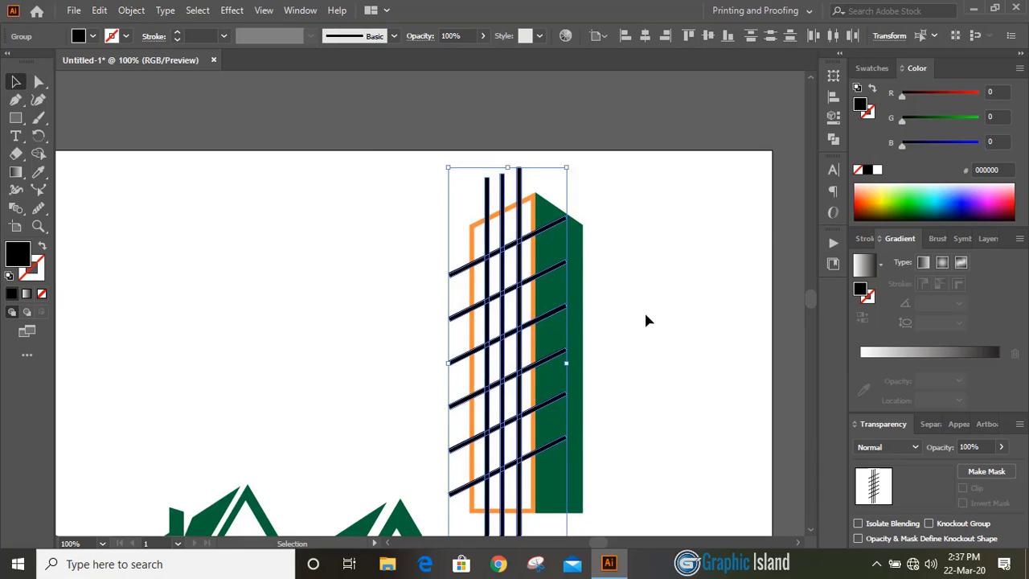
{"action": "left_click", "coordinate": [831, 140]}
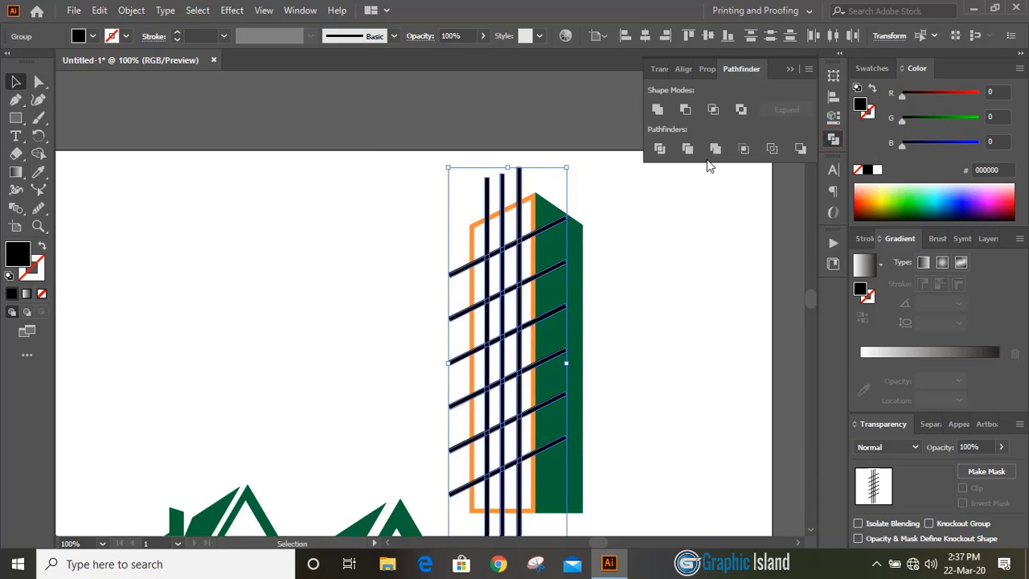
{"action": "left_click", "coordinate": [656, 110]}
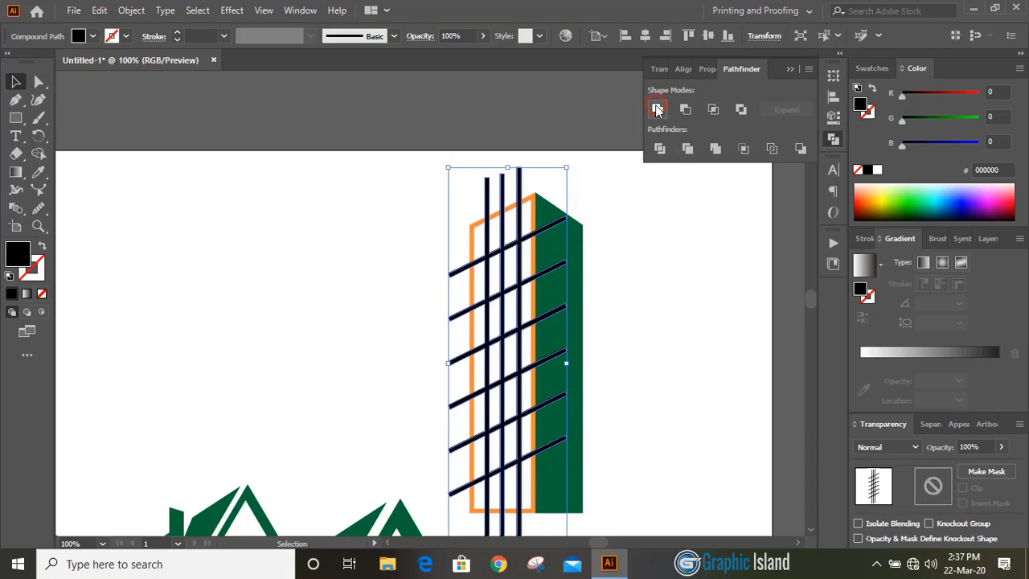
{"action": "left_click", "coordinate": [790, 70]}
{"action": "left_click", "coordinate": [690, 259]}
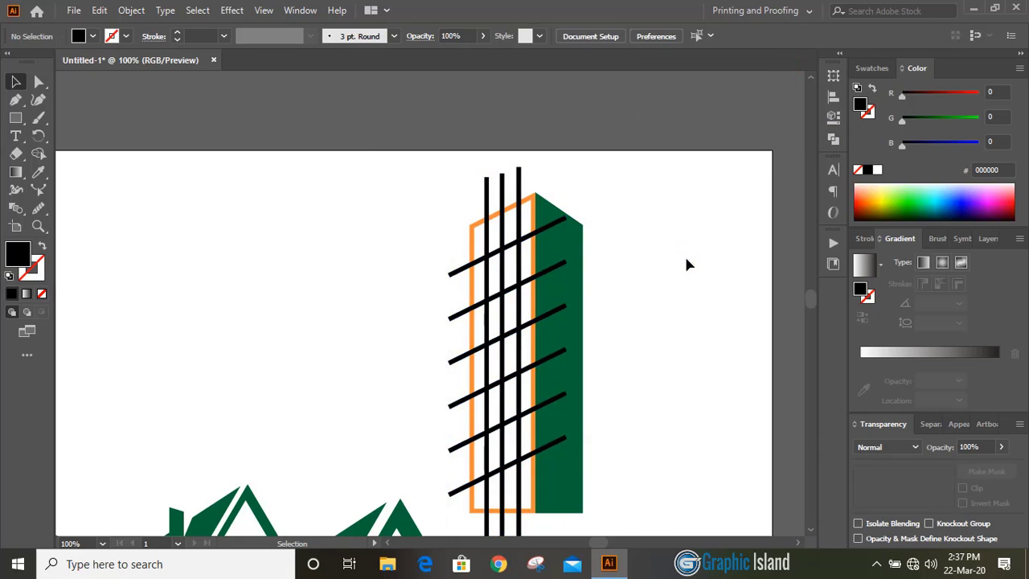
At 150% zoom, trim the grid bar ends above and left of the orange frame with Shape Builder
{"action": "key", "text": "ctrl+="}
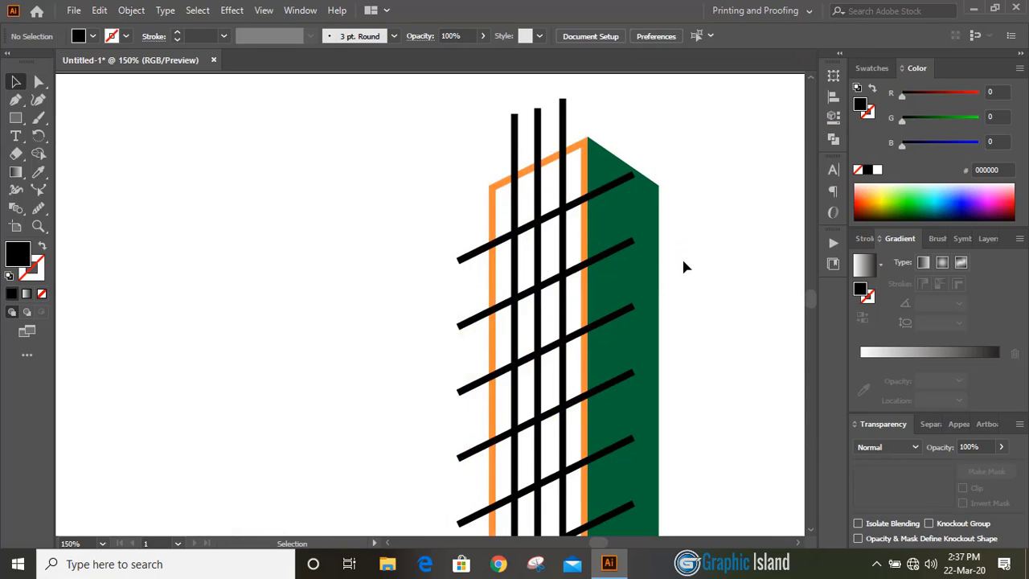
{"action": "left_click", "coordinate": [492, 185]}
{"action": "left_click", "coordinate": [515, 151], "text": "shift"}
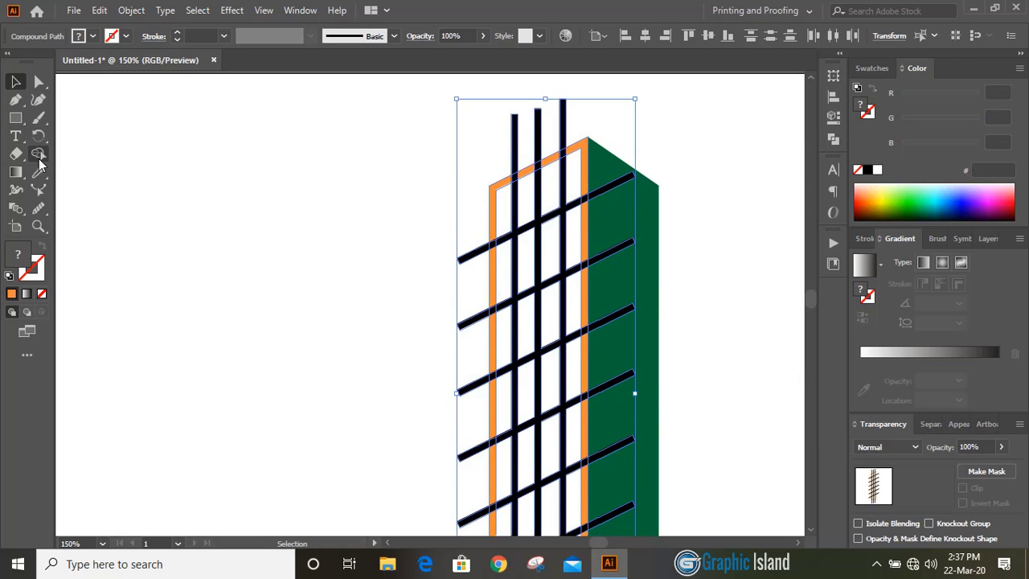
{"action": "left_click", "coordinate": [38, 155]}
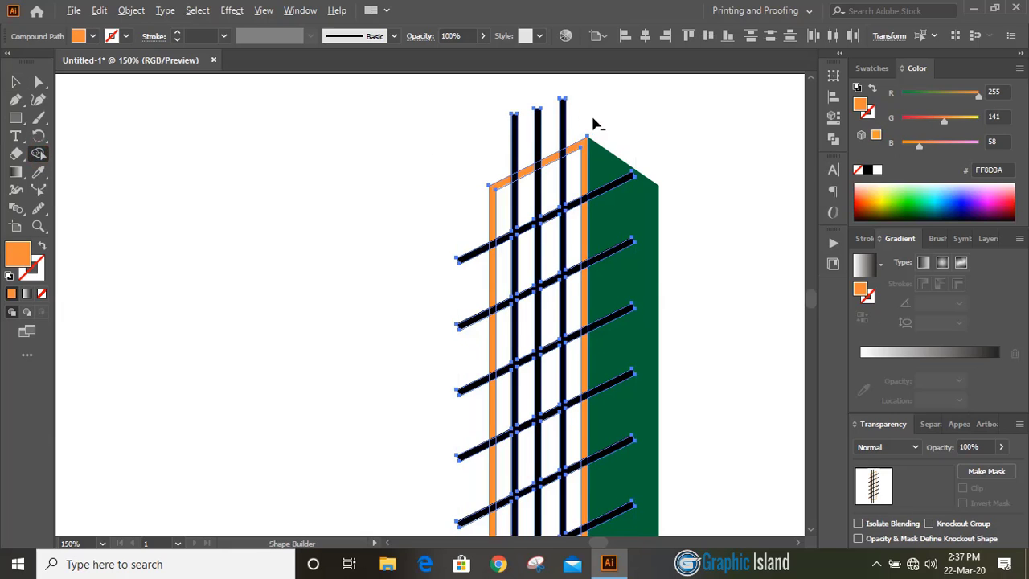
{"action": "left_click_drag", "start_coordinate": [593, 123], "coordinate": [448, 173]}
{"action": "mouse_move", "coordinate": [468, 216]}
{"action": "left_mouse_down"}
{"action": "mouse_move", "coordinate": [475, 329]}
{"action": "mouse_move", "coordinate": [461, 469]}
{"action": "left_mouse_up"}
Trim the bar ends over the green column and below the frame, then deselect
{"action": "scroll", "coordinate": [361, 184], "scroll_direction": "down", "scroll_amount": 5}
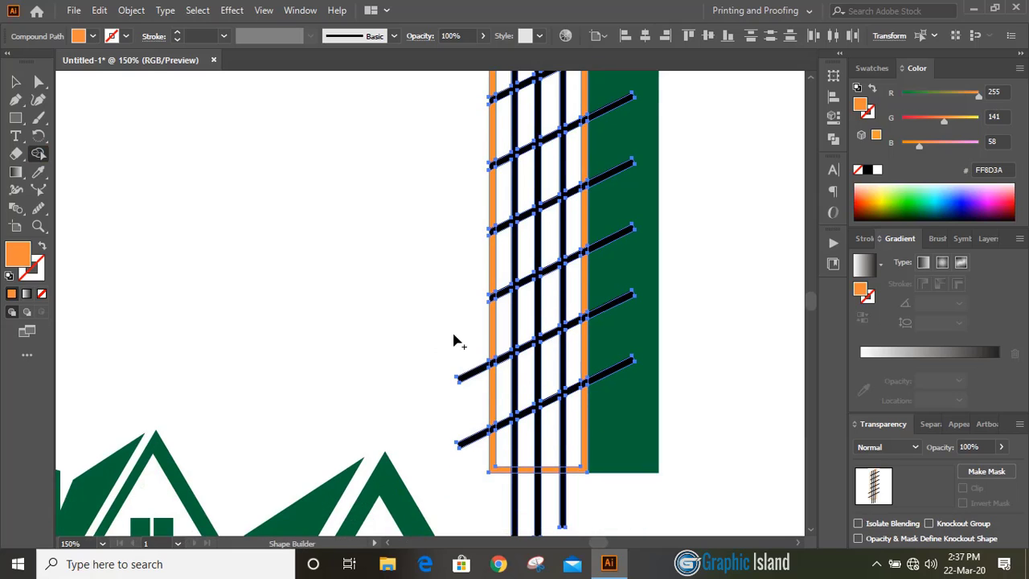
{"action": "left_click_drag", "start_coordinate": [455, 337], "coordinate": [471, 464]}
{"action": "mouse_move", "coordinate": [643, 414]}
{"action": "left_mouse_down"}
{"action": "mouse_move", "coordinate": [616, 289]}
{"action": "mouse_move", "coordinate": [621, 92]}
{"action": "left_mouse_up"}
{"action": "scroll", "coordinate": [728, 239], "scroll_direction": "up", "scroll_amount": 5}
{"action": "left_click_drag", "start_coordinate": [631, 152], "coordinate": [616, 90]}
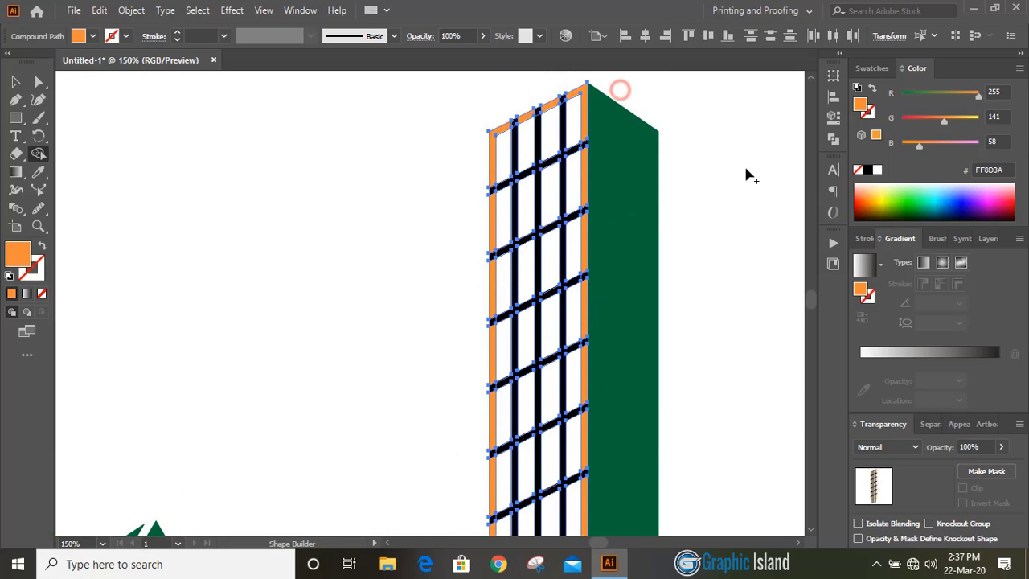
{"action": "scroll", "coordinate": [746, 172], "scroll_direction": "down", "scroll_amount": 5}
{"action": "left_click_drag", "start_coordinate": [607, 486], "coordinate": [455, 499]}
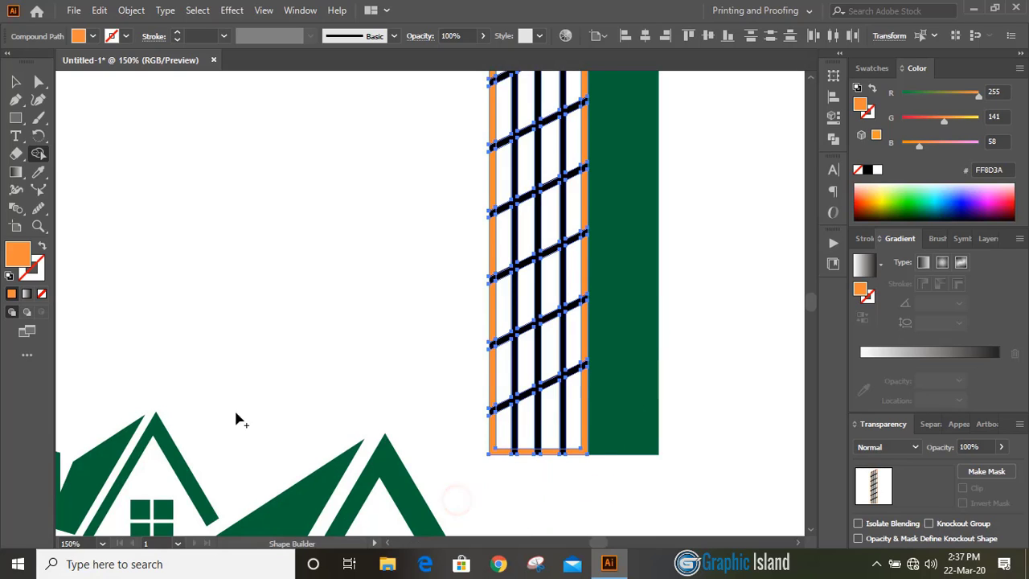
{"action": "left_click", "coordinate": [15, 81]}
{"action": "left_click", "coordinate": [225, 188]}
{"action": "scroll", "coordinate": [225, 188], "scroll_direction": "up", "scroll_amount": 5}
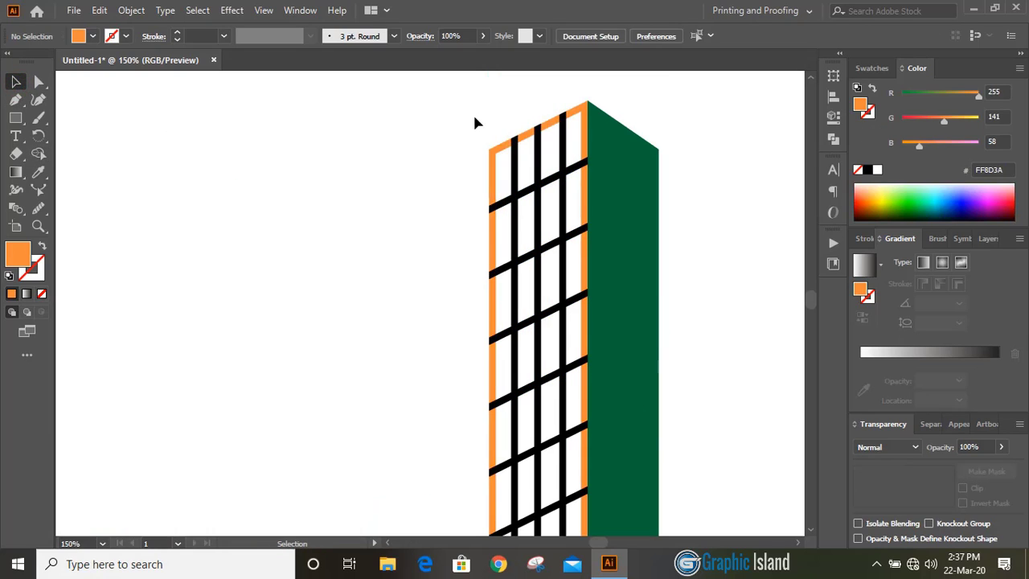
{"action": "left_click_drag", "start_coordinate": [477, 120], "coordinate": [534, 213]}
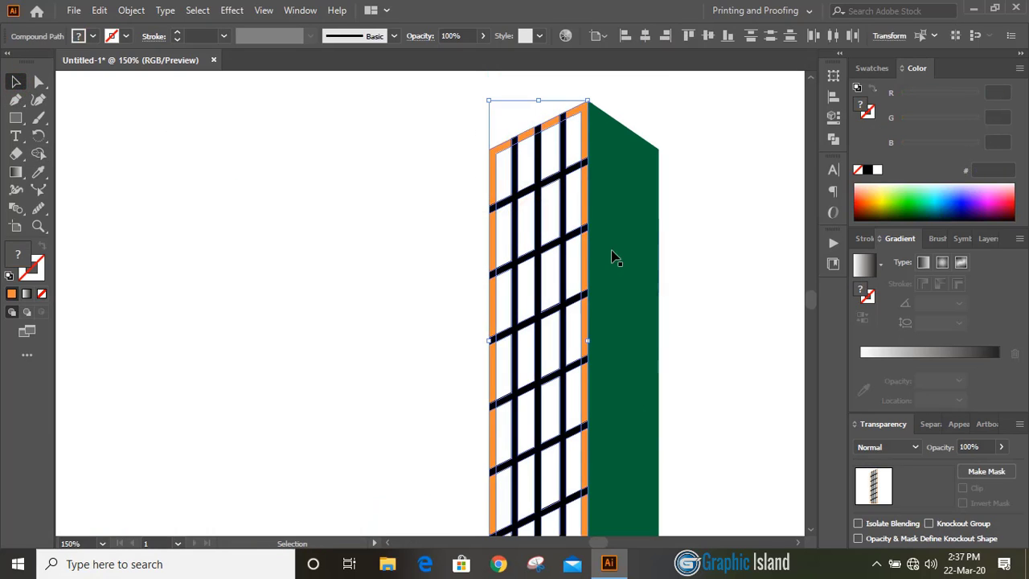
Unite the orange frame and black grid into one shape
{"action": "left_click", "coordinate": [833, 138]}
{"action": "left_click", "coordinate": [657, 110]}
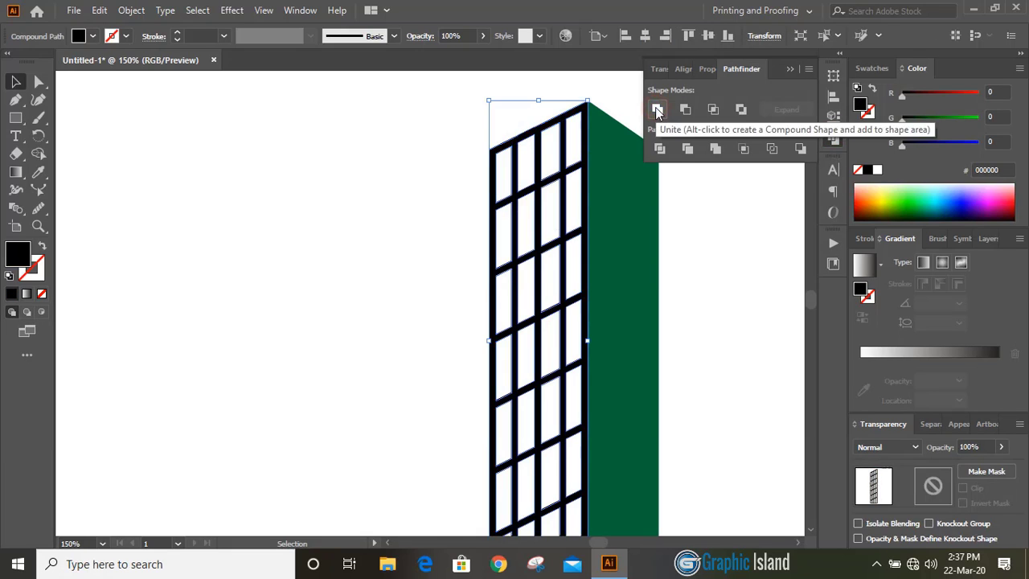
{"action": "left_click", "coordinate": [795, 68]}
{"action": "left_click", "coordinate": [733, 215]}
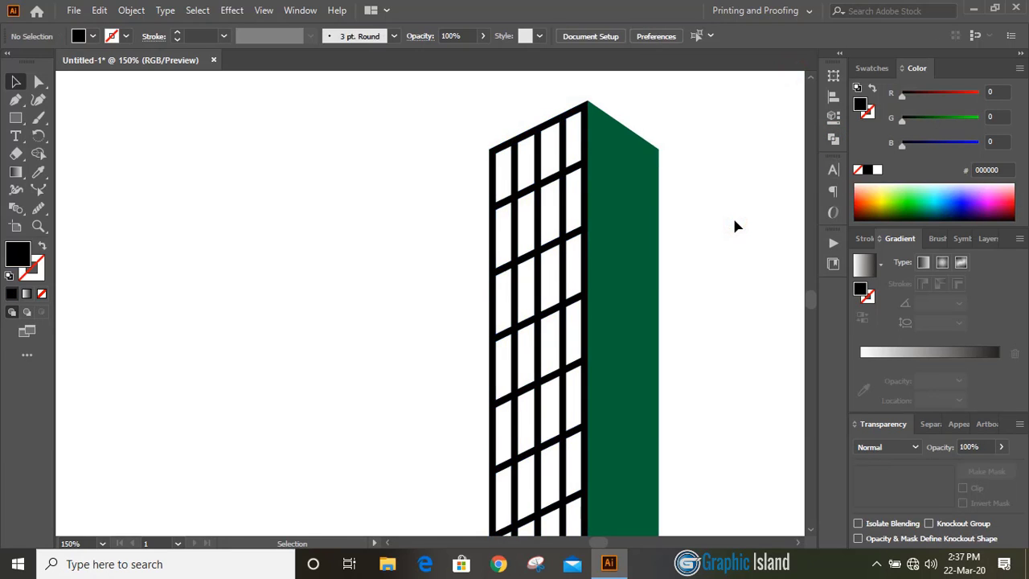
{"action": "key", "text": "ctrl+minus"}
Unite the building with its green side into one black shape and move it onto the left roofline
{"action": "left_click_drag", "start_coordinate": [452, 119], "coordinate": [628, 296]}
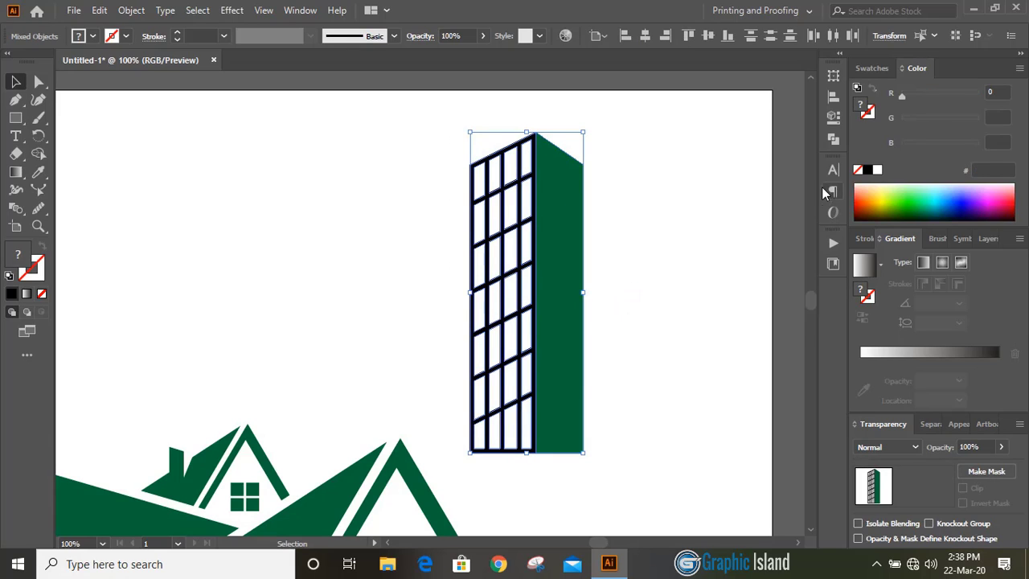
{"action": "left_click", "coordinate": [833, 142]}
{"action": "left_click", "coordinate": [657, 109]}
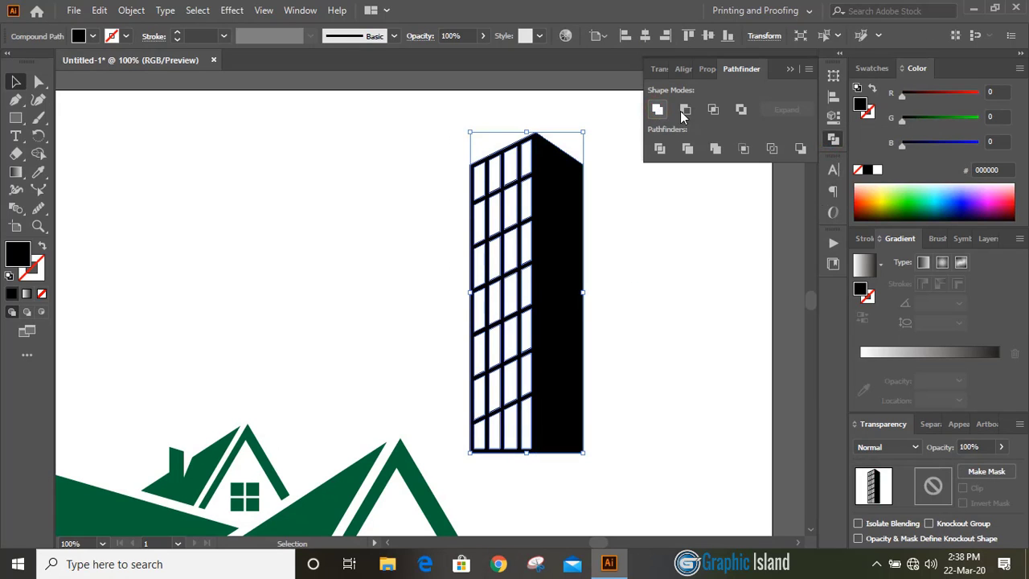
{"action": "left_click", "coordinate": [788, 70]}
{"action": "left_click", "coordinate": [680, 245]}
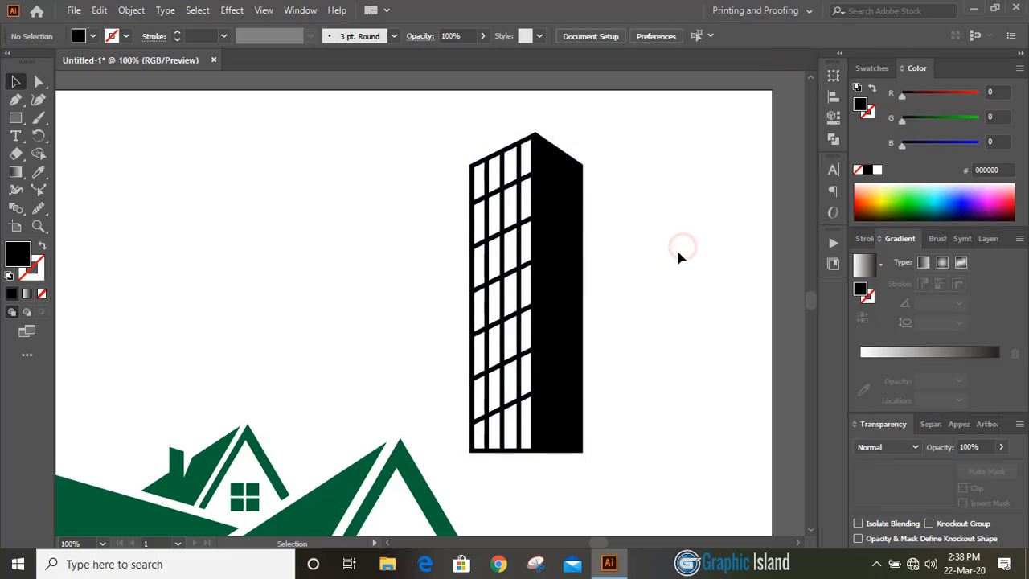
{"action": "key", "text": "ctrl+minus"}
{"action": "left_click_drag", "start_coordinate": [521, 300], "coordinate": [275, 385]}
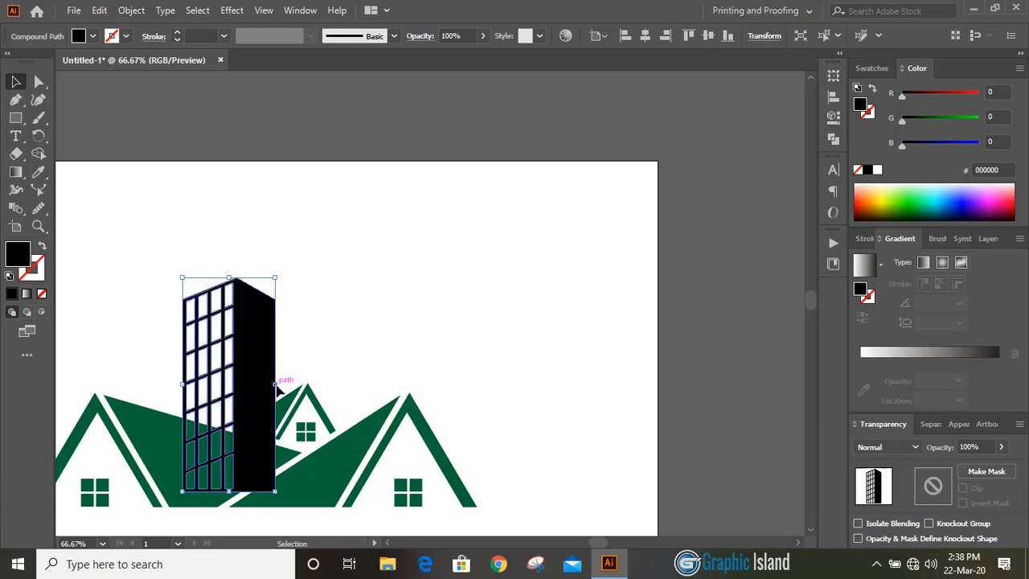
Duplicate the black skyscraper to the right at 50% zoom
{"action": "left_click", "coordinate": [363, 294]}
{"action": "key", "text": "ctrl+minus"}
{"action": "left_click_drag", "start_coordinate": [298, 351], "coordinate": [439, 298]}
Nudge the left building up and add a third copy higher to the upper left
{"action": "left_click", "coordinate": [312, 323]}
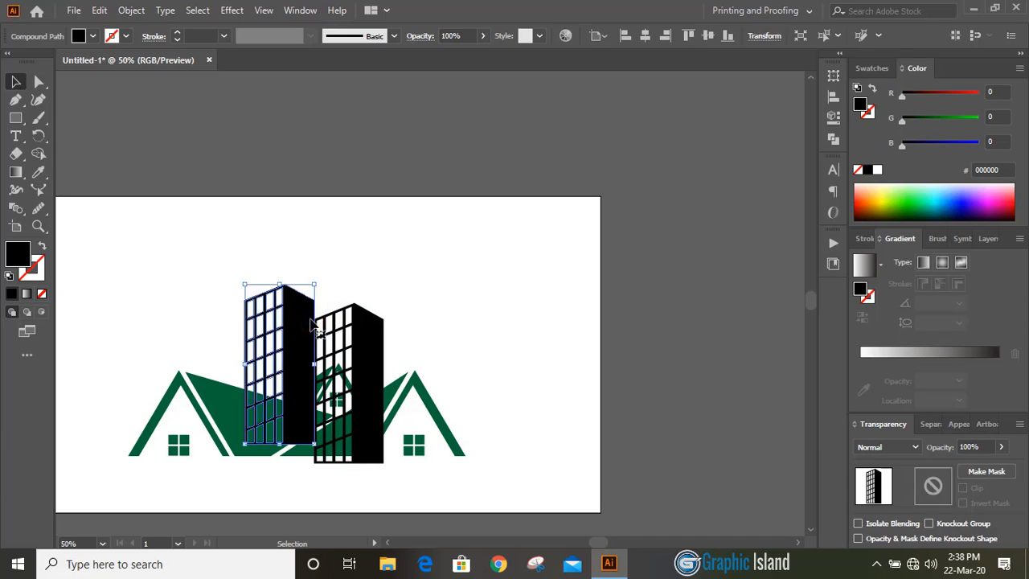
{"action": "key", "text": "shift+Up"}
{"action": "key", "text": "shift+Up"}
{"action": "key", "text": "shift+Up"}
{"action": "key", "text": "shift+Up"}
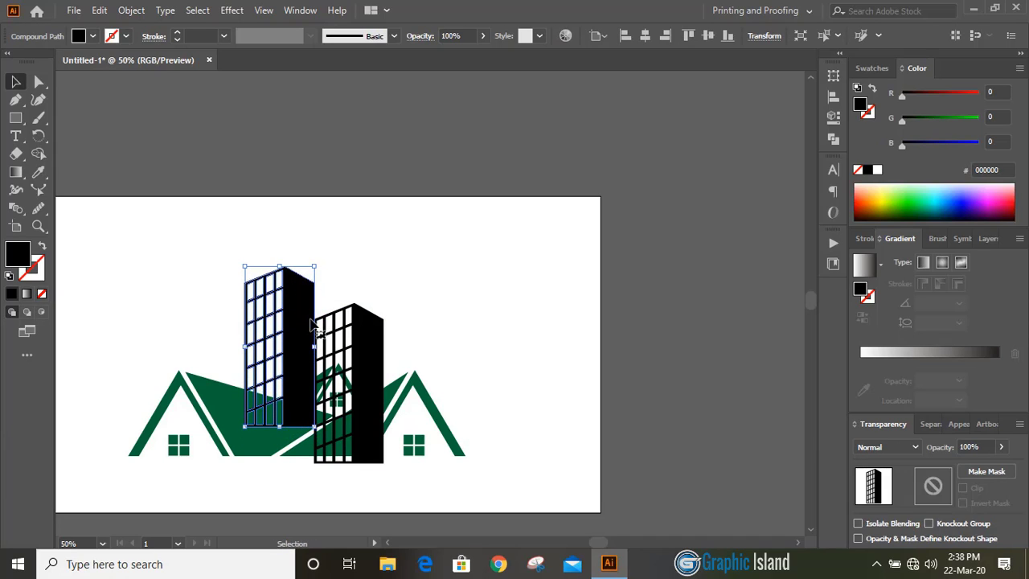
{"action": "left_click", "coordinate": [546, 317]}
{"action": "left_click_drag", "start_coordinate": [361, 358], "coordinate": [338, 252]}
{"action": "left_click", "coordinate": [449, 252]}
{"action": "key", "text": "ctrl+plus"}
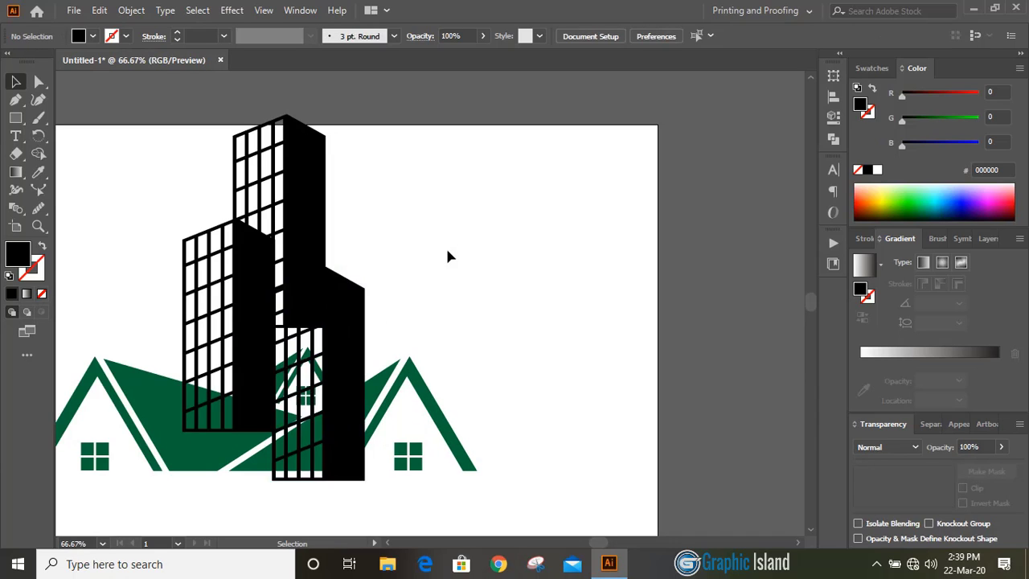
Copy the front skyscraper and Paste in Place directly over it
{"action": "left_click", "coordinate": [346, 308]}
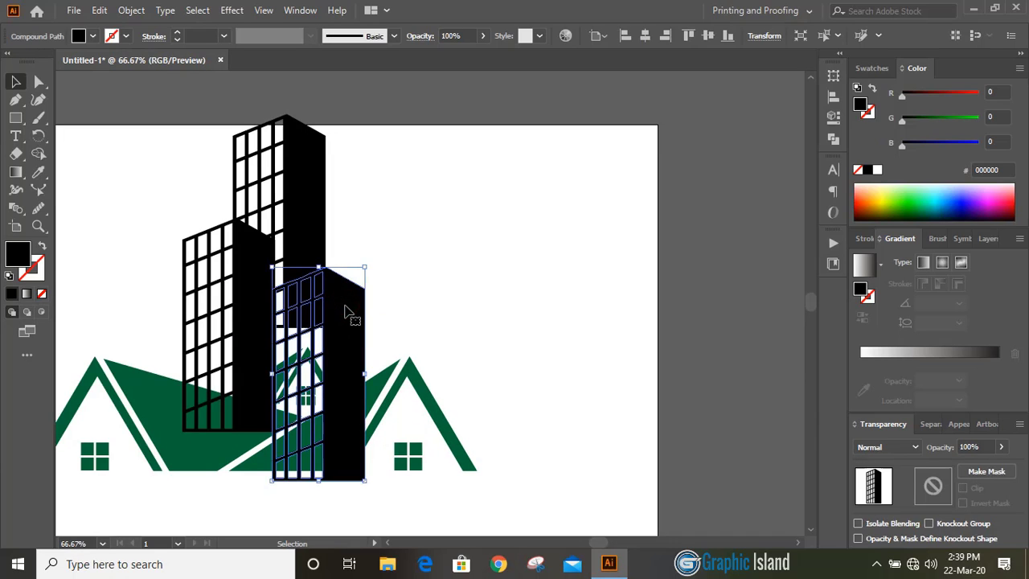
{"action": "left_click", "coordinate": [99, 11]}
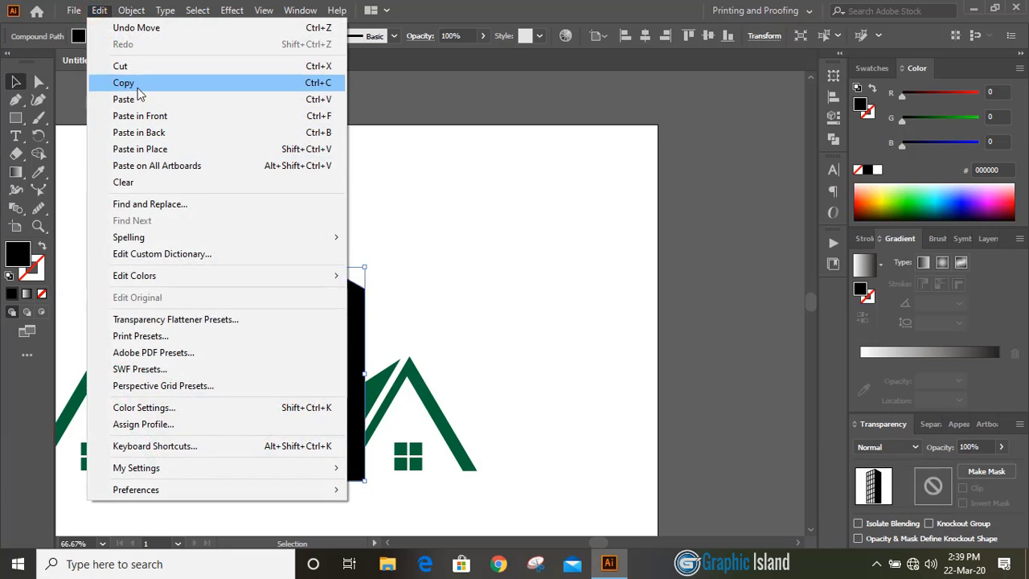
{"action": "left_click", "coordinate": [135, 92]}
{"action": "left_click", "coordinate": [99, 10]}
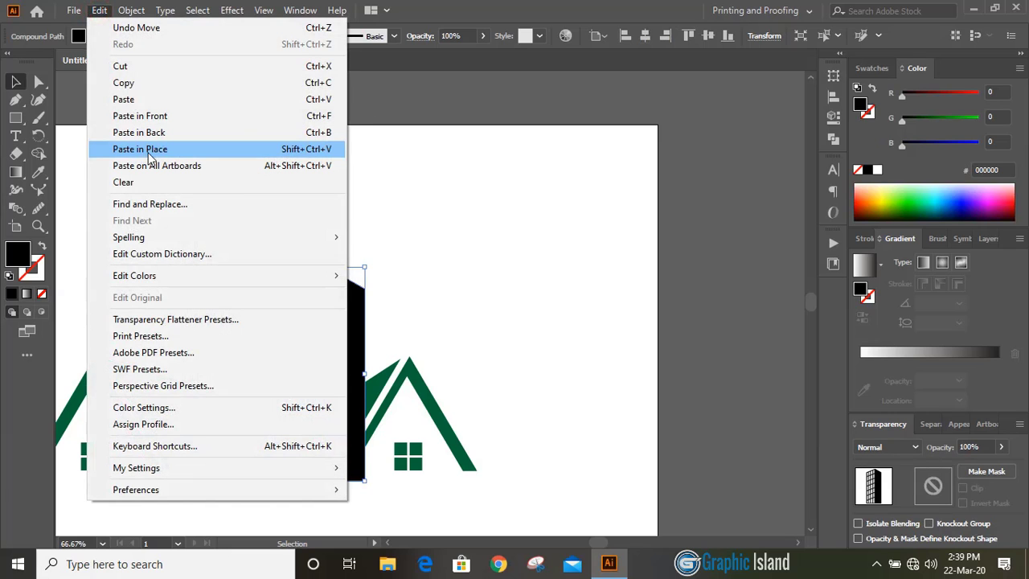
{"action": "left_click", "coordinate": [149, 149]}
{"action": "left_click", "coordinate": [423, 267]}
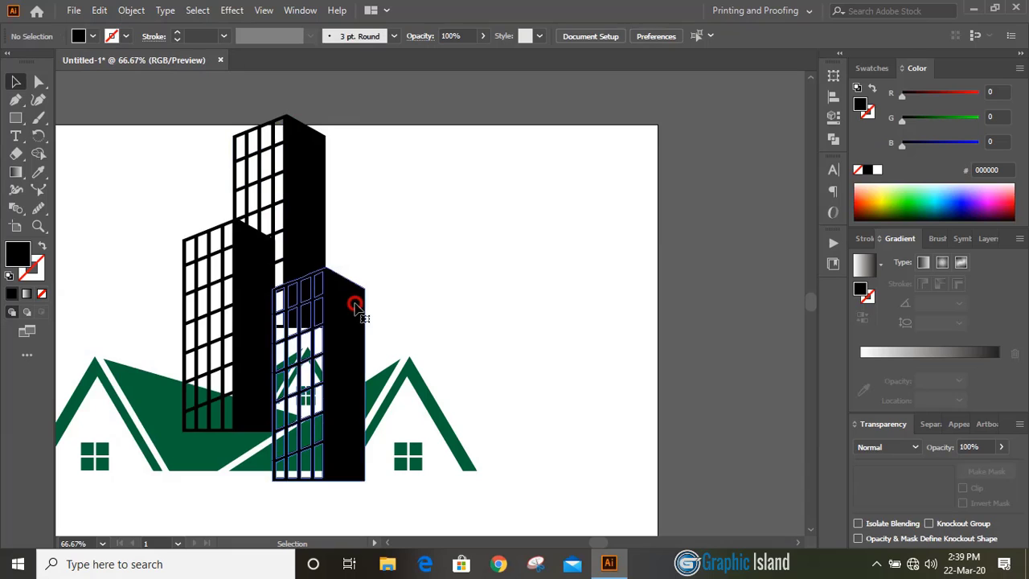
Select the front skyscraper together with the tallest tower for Shape Builder trimming
{"action": "left_click", "coordinate": [354, 306]}
{"action": "left_click", "coordinate": [320, 208], "text": "shift"}
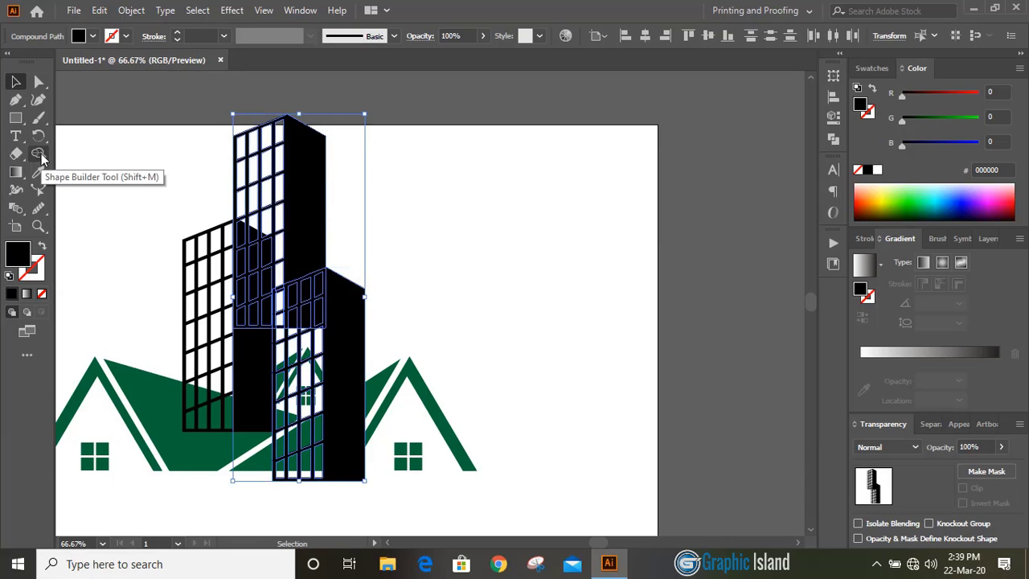
{"action": "left_click", "coordinate": [41, 155]}
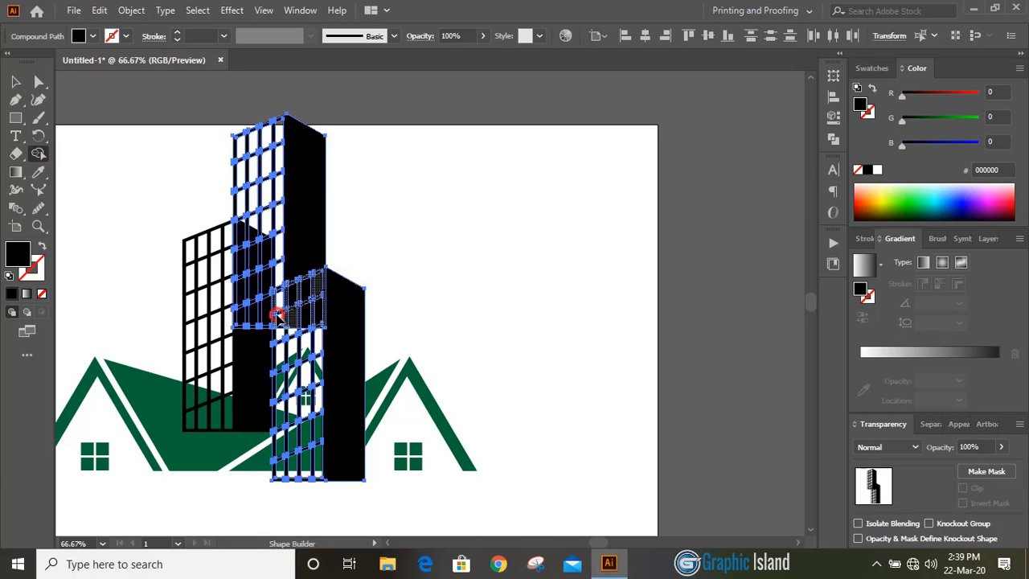
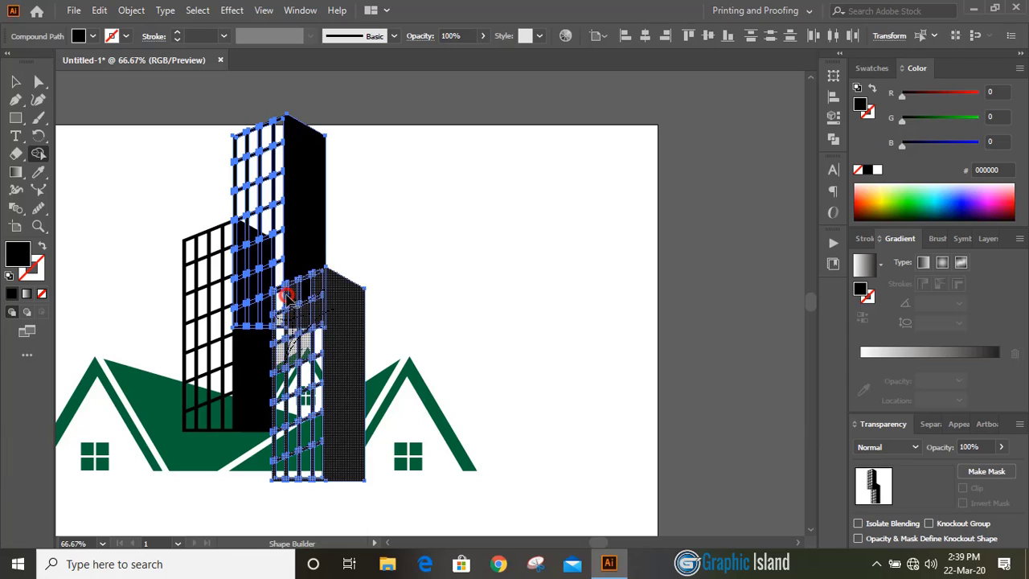
Merge the front building's shaded regions into one solid shape using Shape Builder
{"action": "left_click_drag", "start_coordinate": [280, 291], "coordinate": [340, 287]}
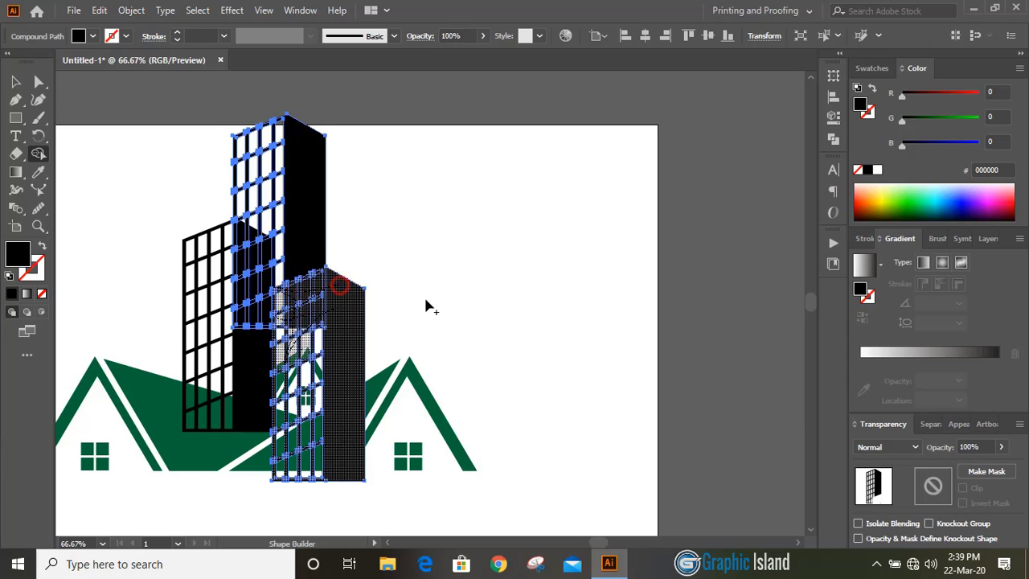
{"action": "left_click", "coordinate": [16, 82]}
At 100% zoom, draw a short line along the small house's roof edge and scale it into a long diagonal
{"action": "left_click", "coordinate": [125, 207]}
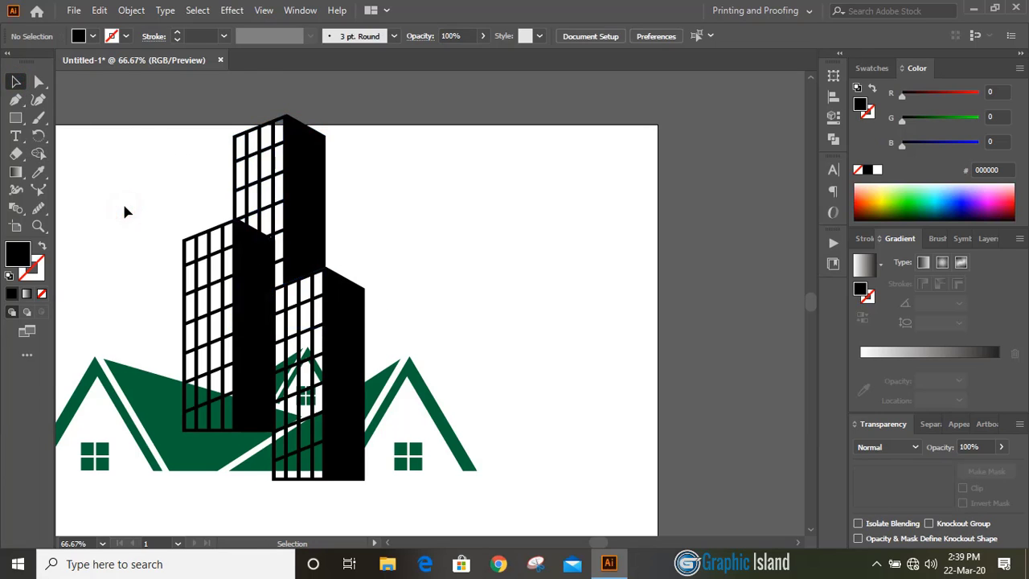
{"action": "key", "text": "ctrl+1"}
{"action": "left_click", "coordinate": [16, 99]}
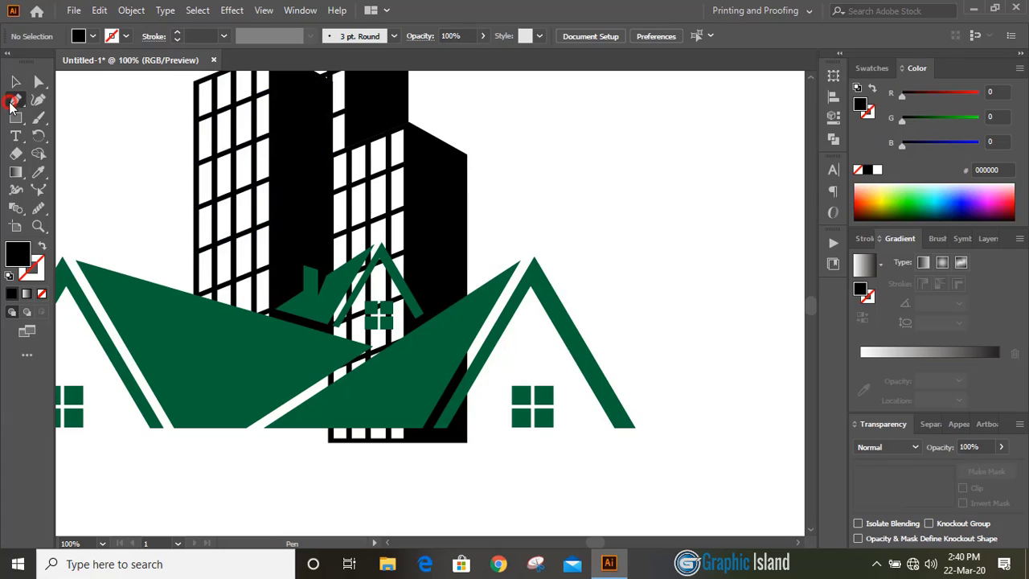
{"action": "left_click", "coordinate": [330, 324]}
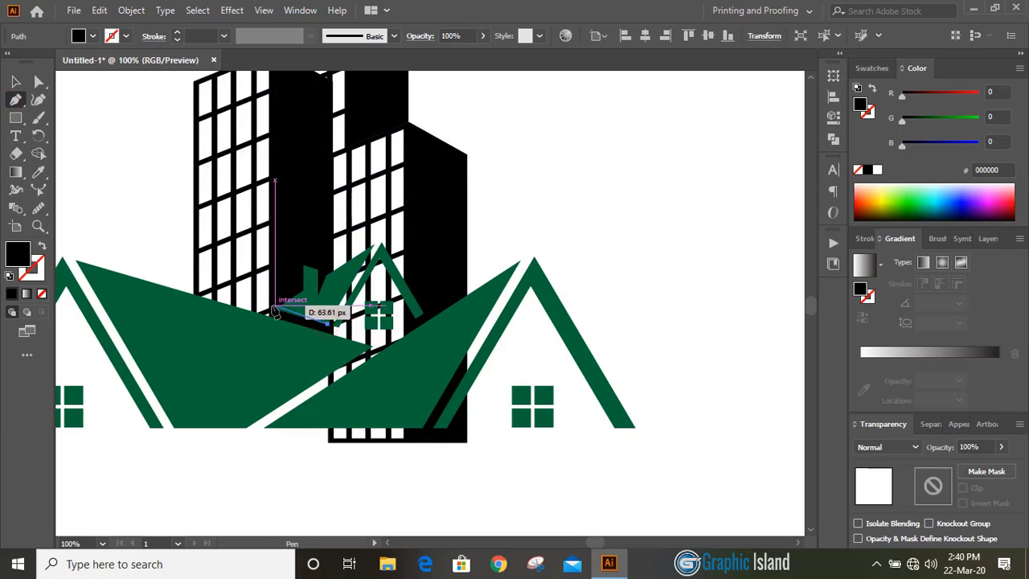
{"action": "left_click", "coordinate": [273, 309]}
{"action": "left_click", "coordinate": [16, 81]}
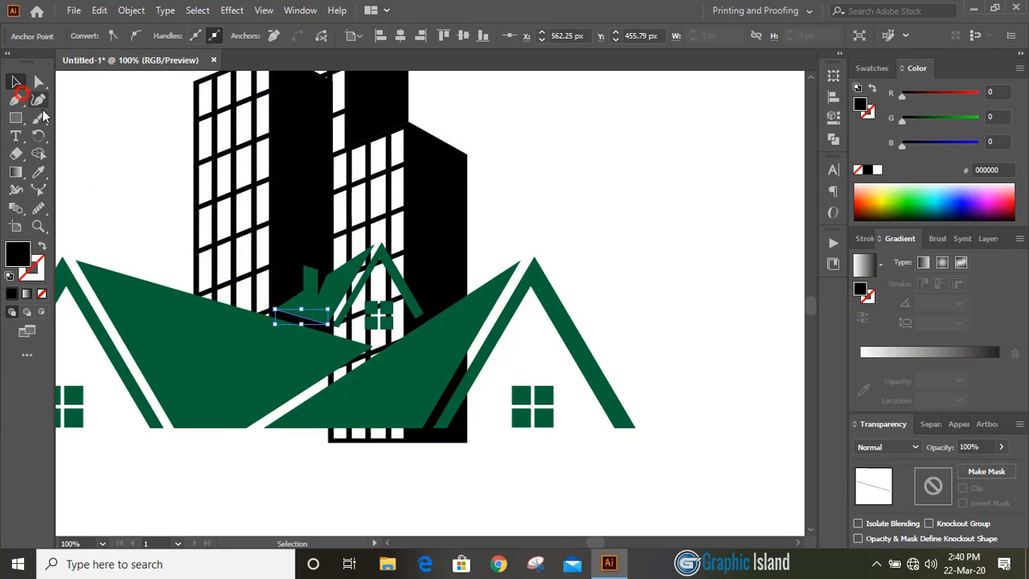
{"action": "left_click_drag", "start_coordinate": [326, 324], "coordinate": [460, 403]}
{"action": "left_click", "coordinate": [603, 240]}
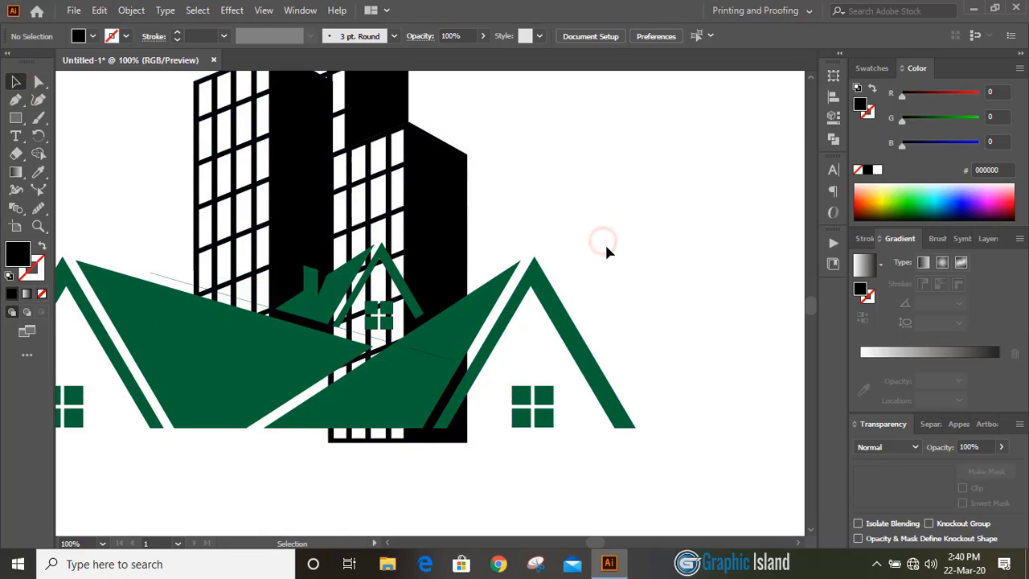
Draw a second line from the roof's bottom corner to where the roofs meet, stretched up-right across the logo
{"action": "left_click", "coordinate": [16, 100]}
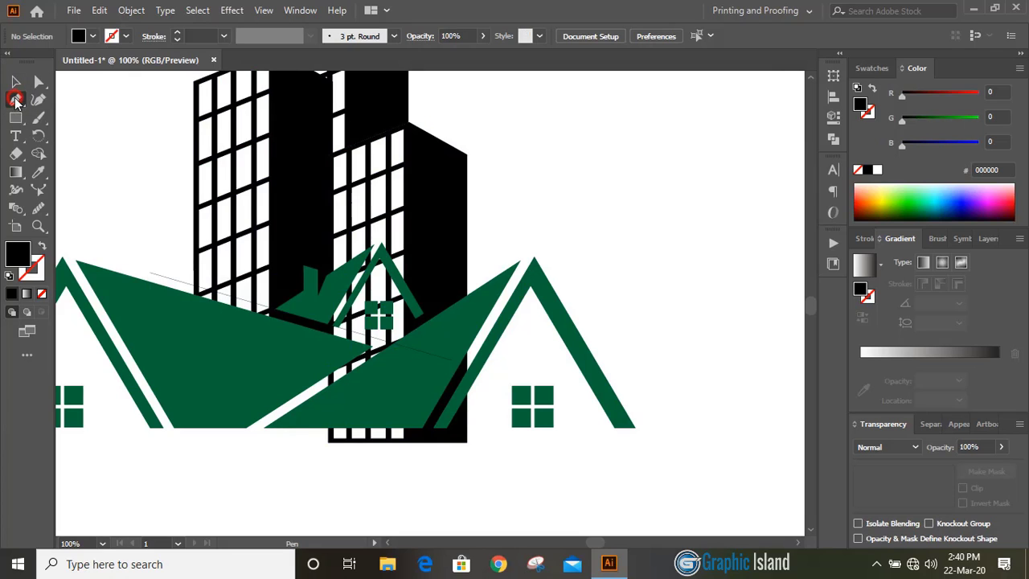
{"action": "left_click", "coordinate": [247, 429]}
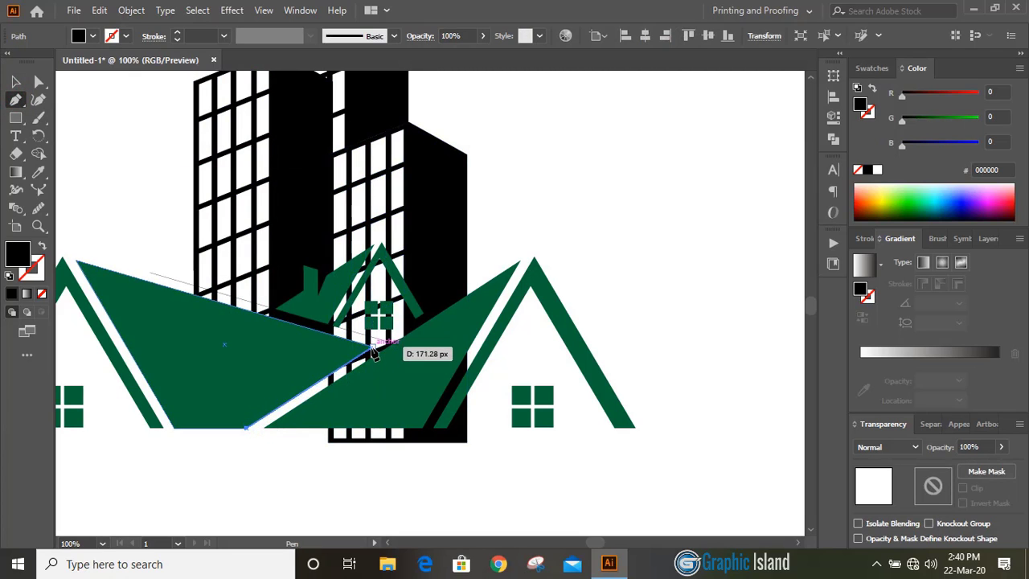
{"action": "left_click", "coordinate": [373, 344]}
{"action": "key", "text": "ctrl"}
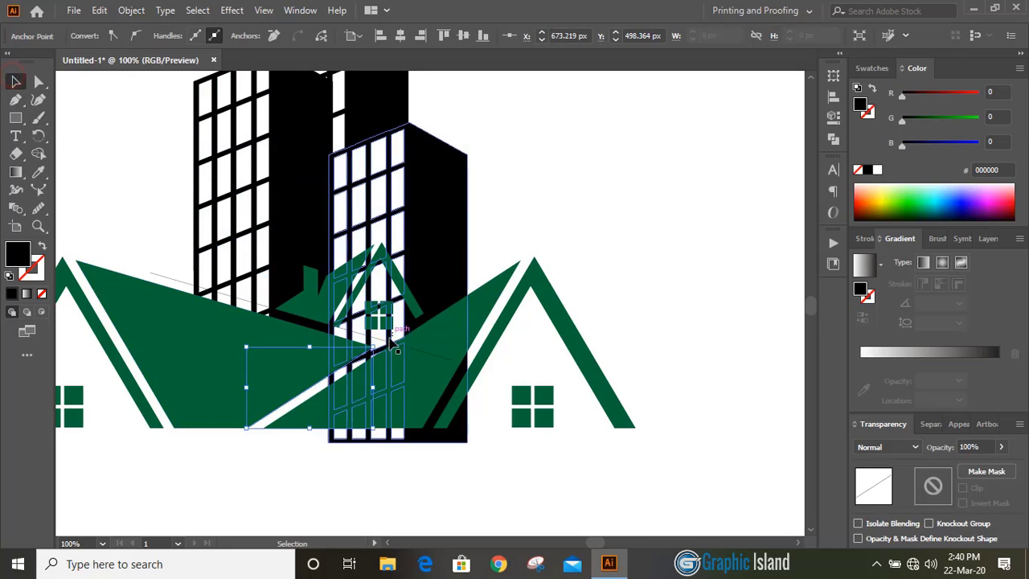
{"action": "left_click_drag", "start_coordinate": [373, 347], "coordinate": [602, 238]}
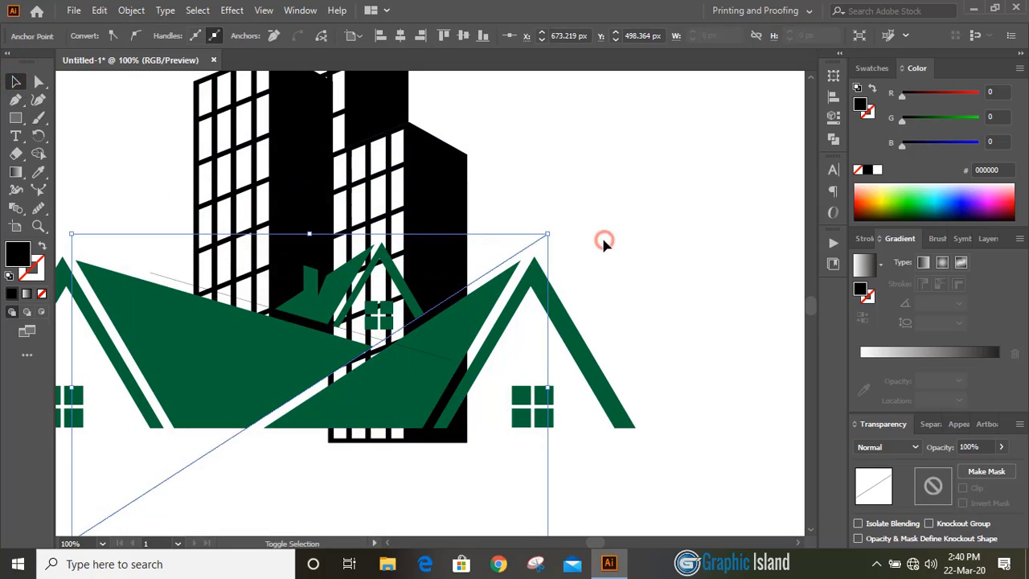
At 150% zoom, select the cutting line and both buildings, then Shape Builder-delete the tower sections below the roof lines
{"action": "key", "text": "ctrl+plus"}
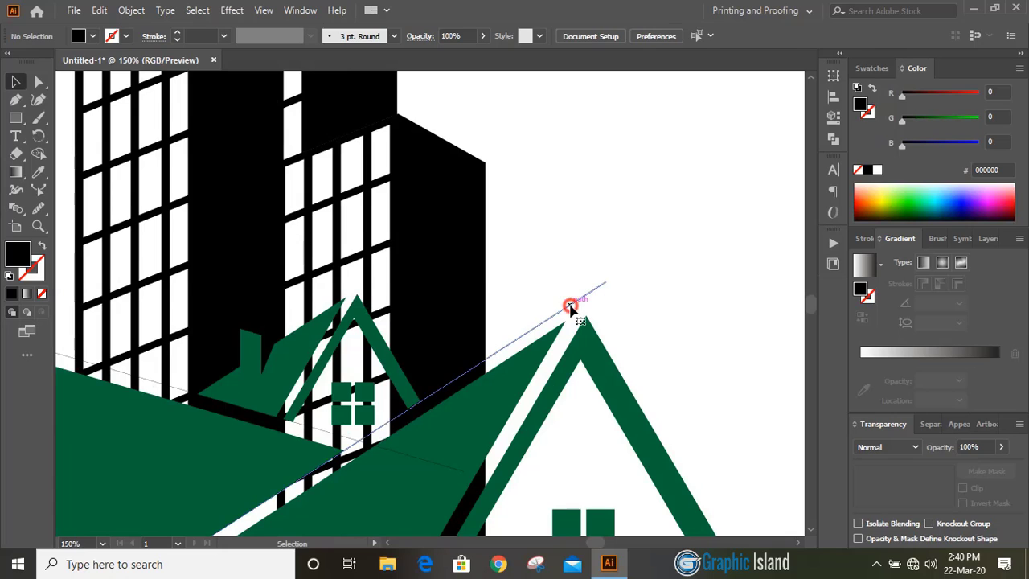
{"action": "left_click", "coordinate": [449, 250], "text": "shift"}
{"action": "left_click", "coordinate": [232, 238], "text": "shift"}
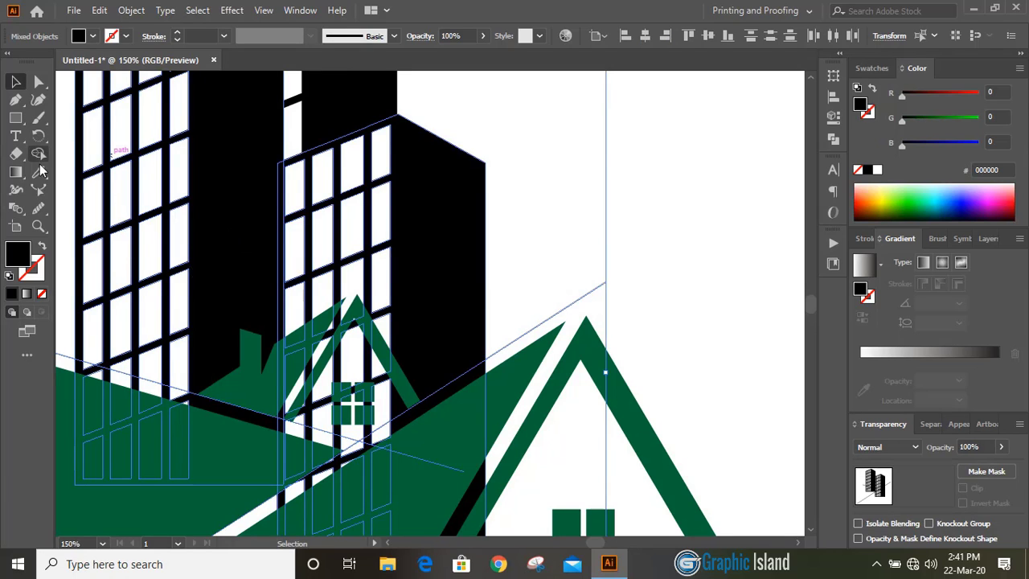
{"action": "left_click", "coordinate": [38, 154]}
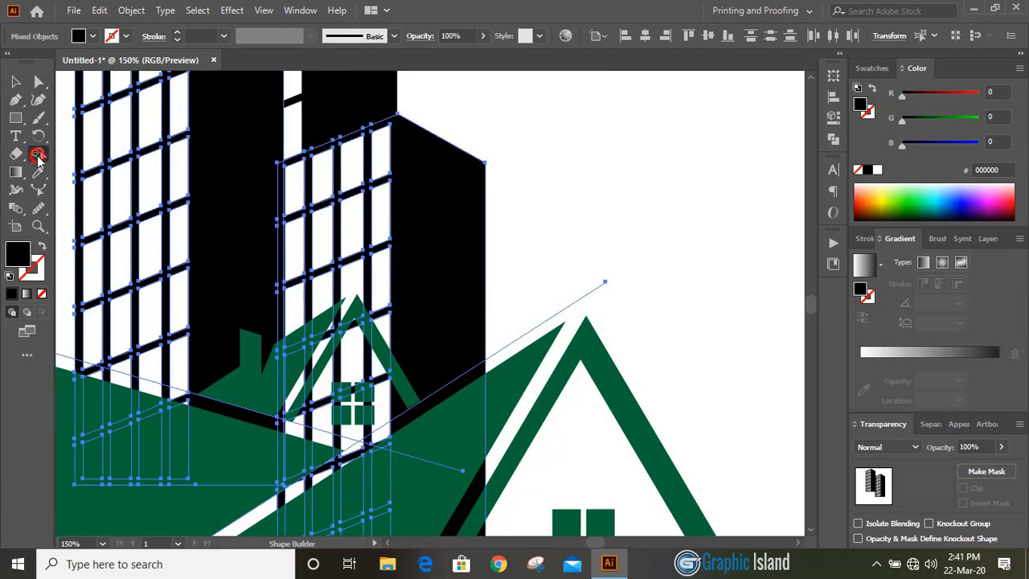
{"action": "scroll", "coordinate": [515, 360], "scroll_direction": "down", "scroll_amount": 2}
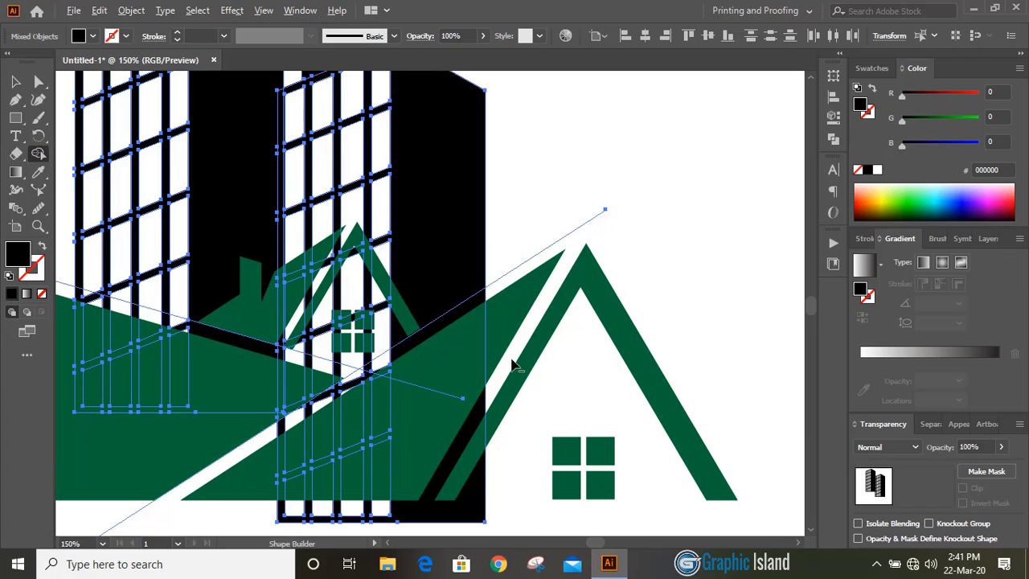
{"action": "mouse_move", "coordinate": [494, 330]}
{"action": "left_mouse_down"}
{"action": "mouse_move", "coordinate": [358, 398]}
{"action": "mouse_move", "coordinate": [304, 397]}
{"action": "mouse_move", "coordinate": [243, 362]}
{"action": "mouse_move", "coordinate": [123, 333]}
{"action": "left_mouse_up"}
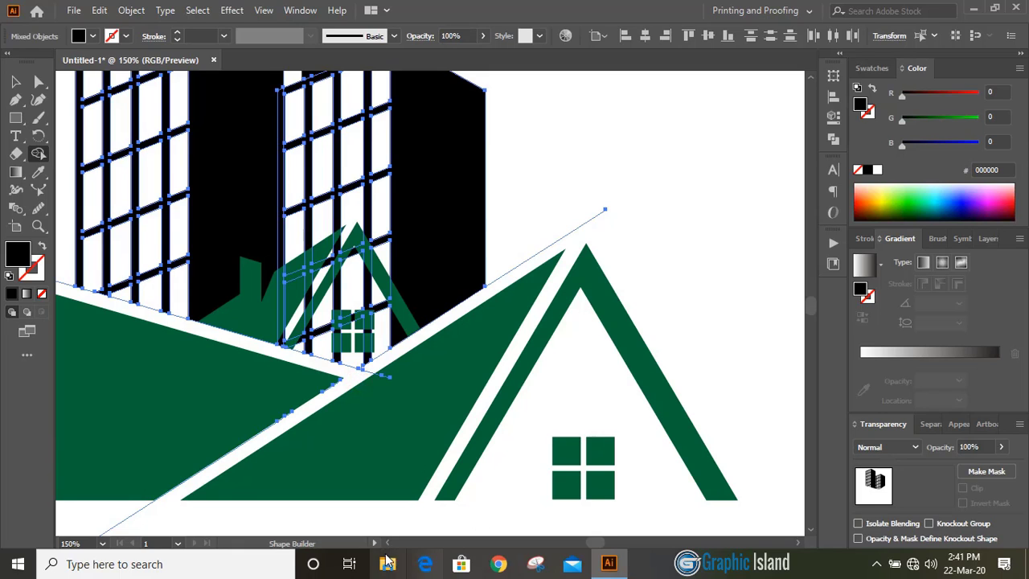
{"action": "left_click", "coordinate": [387, 545]}
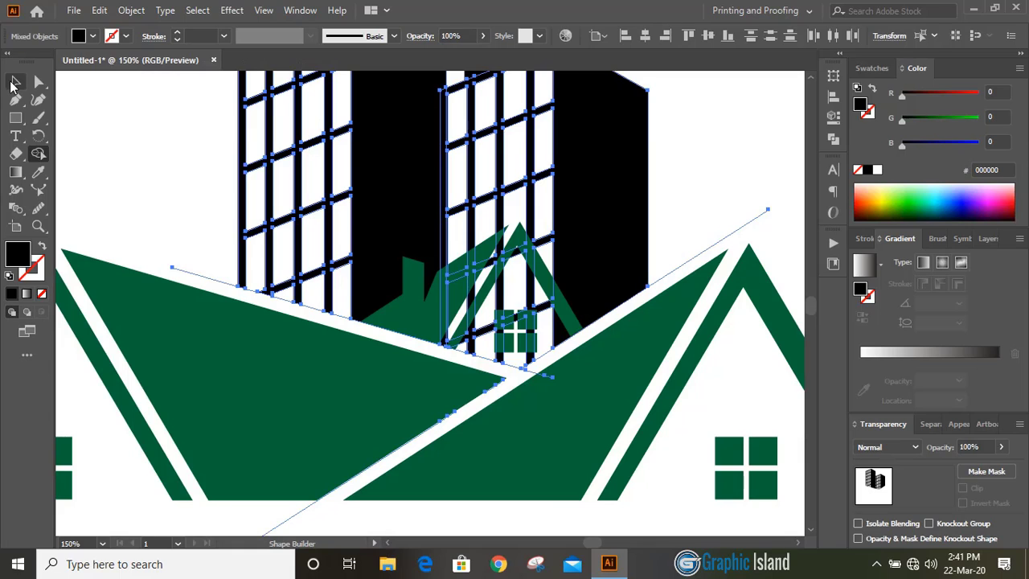
{"action": "left_click", "coordinate": [15, 83]}
{"action": "left_click", "coordinate": [113, 166]}
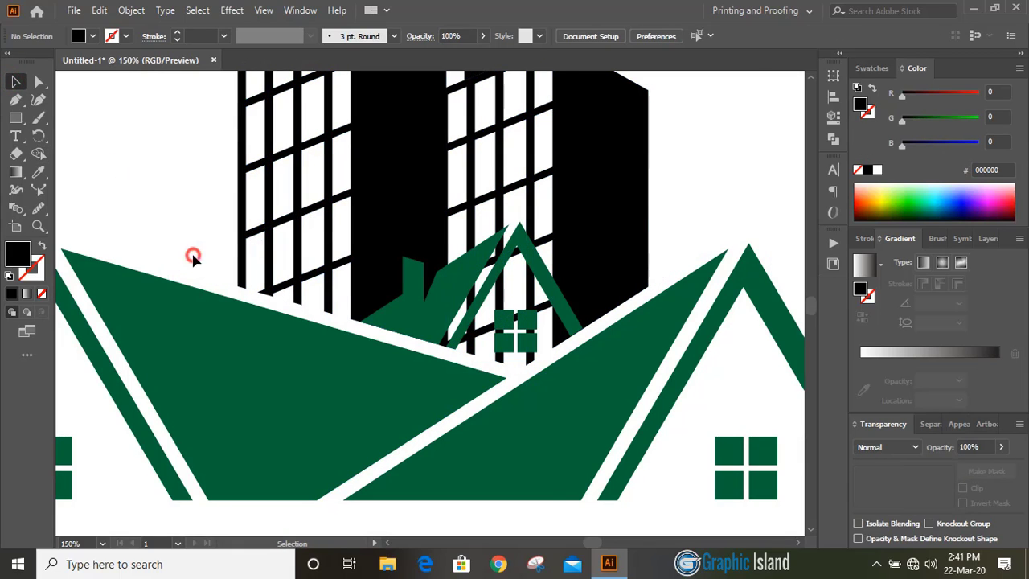
Move the diagonal line onto the right roof edge
{"action": "mouse_move", "coordinate": [193, 255]}
{"action": "left_mouse_down"}
{"action": "mouse_move", "coordinate": [204, 284]}
{"action": "mouse_move", "coordinate": [552, 356]}
{"action": "left_mouse_up"}
{"action": "scroll", "coordinate": [517, 352], "scroll_direction": "down", "scroll_amount": 3}
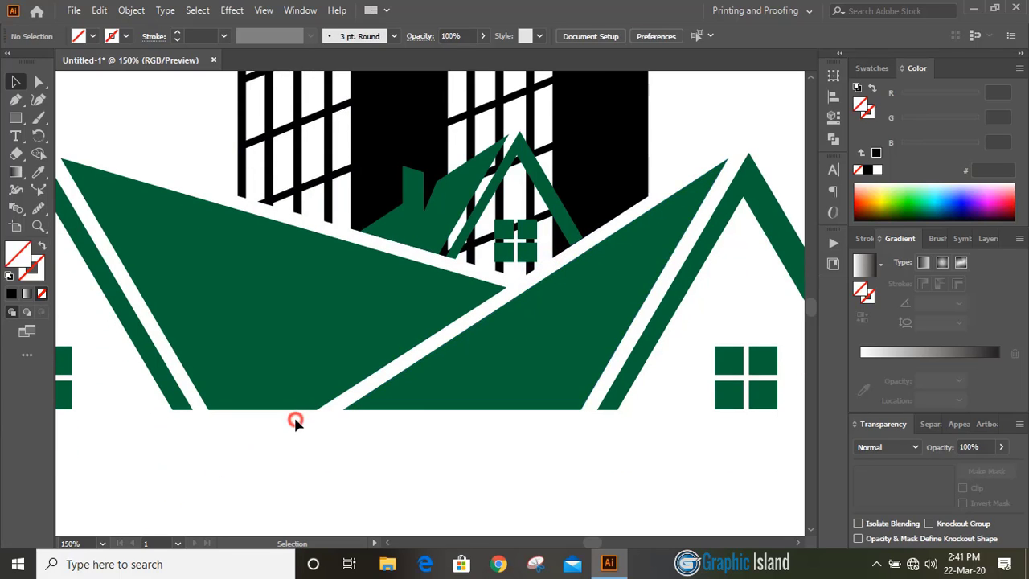
{"action": "left_click_drag", "start_coordinate": [295, 422], "coordinate": [303, 420]}
{"action": "scroll", "coordinate": [733, 217], "scroll_direction": "up", "scroll_amount": 4}
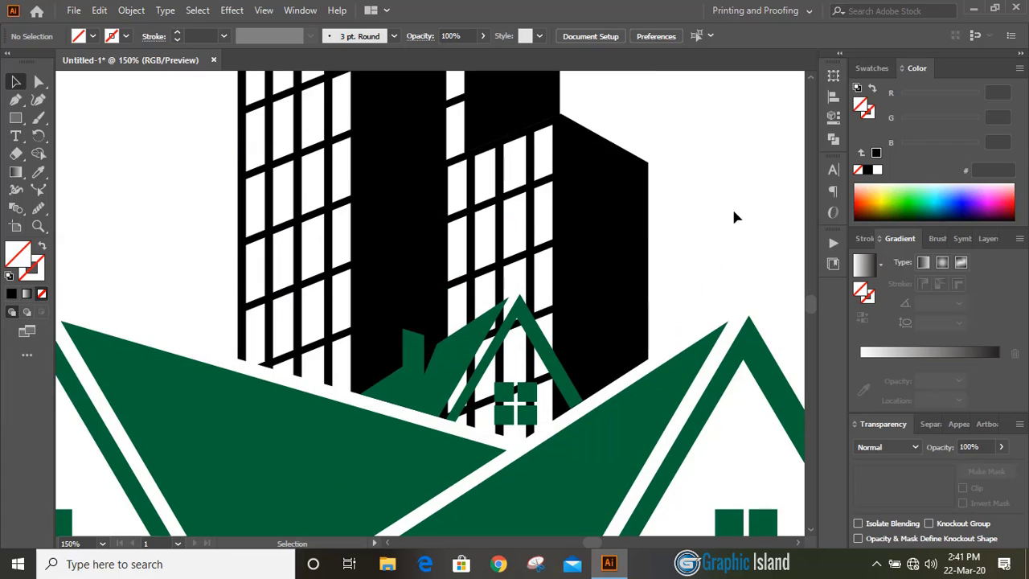
Draw a short line on the left roof edge, enlarge it into a long cutting line, and give it black fill
{"action": "left_click", "coordinate": [15, 100]}
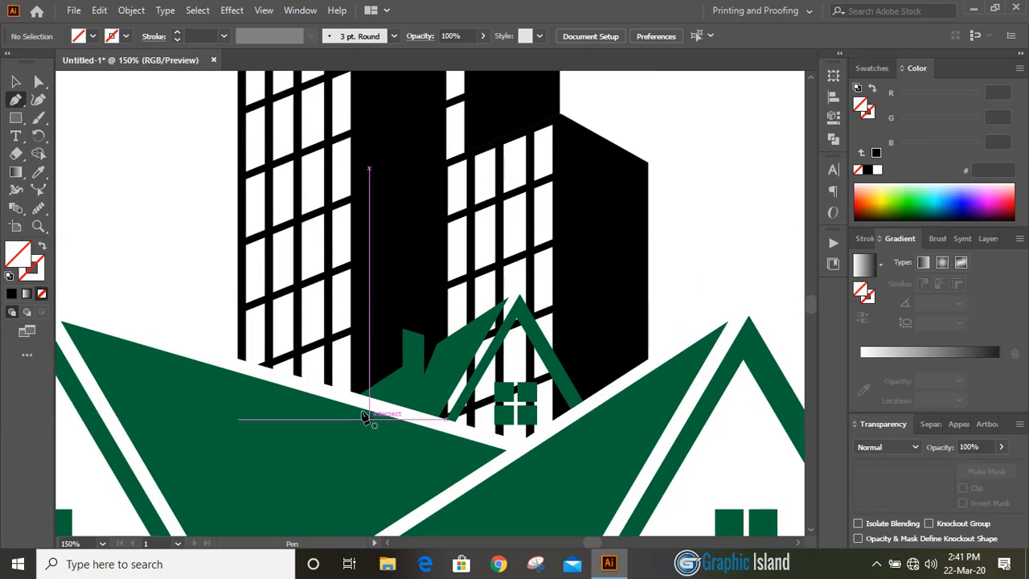
{"action": "left_click", "coordinate": [334, 390]}
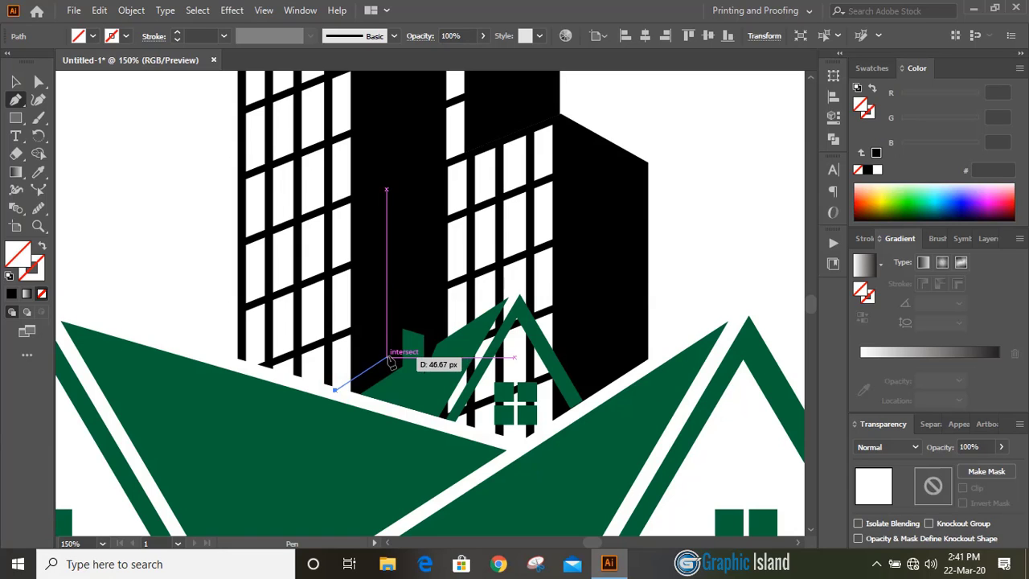
{"action": "left_click", "coordinate": [387, 359]}
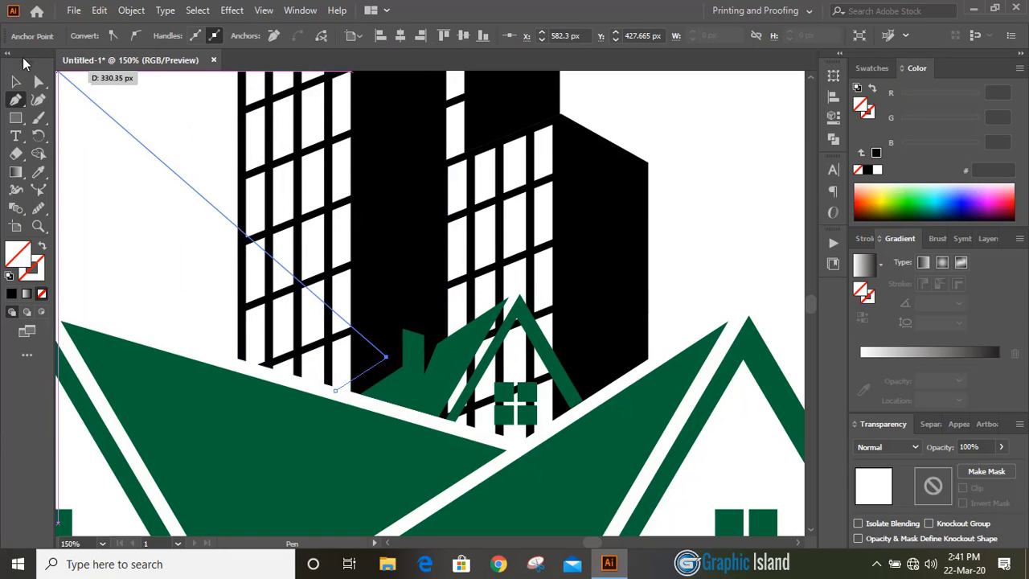
{"action": "left_click", "coordinate": [15, 80]}
{"action": "left_click_drag", "start_coordinate": [388, 359], "coordinate": [599, 255]}
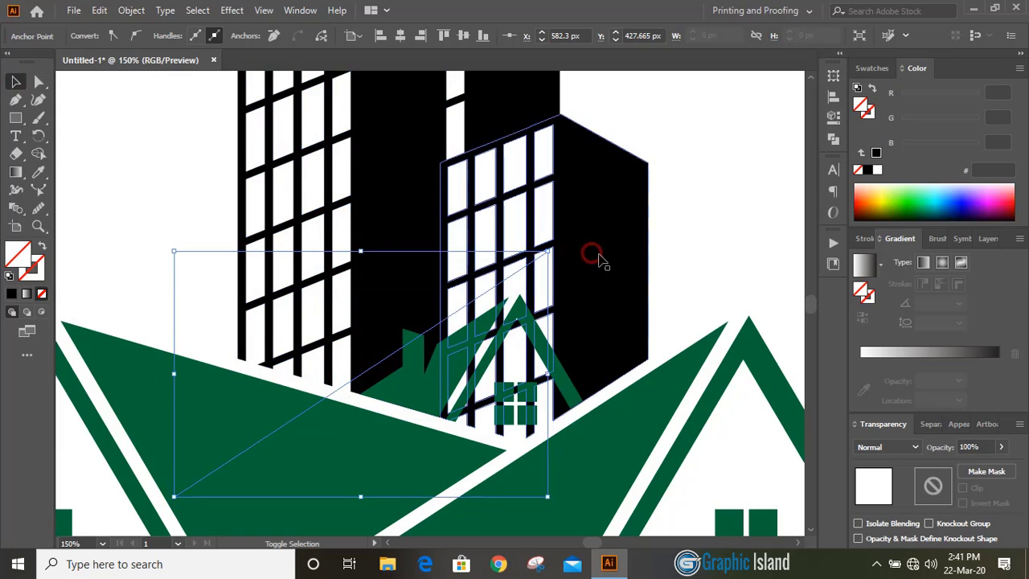
{"action": "left_click", "coordinate": [733, 211]}
{"action": "scroll", "coordinate": [733, 212], "scroll_direction": "down", "scroll_amount": 1}
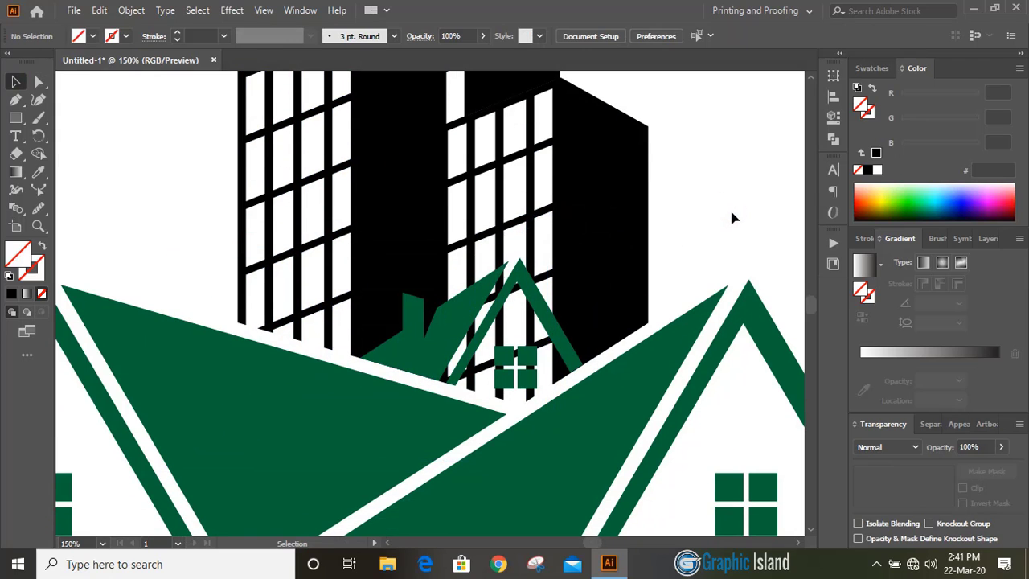
{"action": "left_click", "coordinate": [336, 355]}
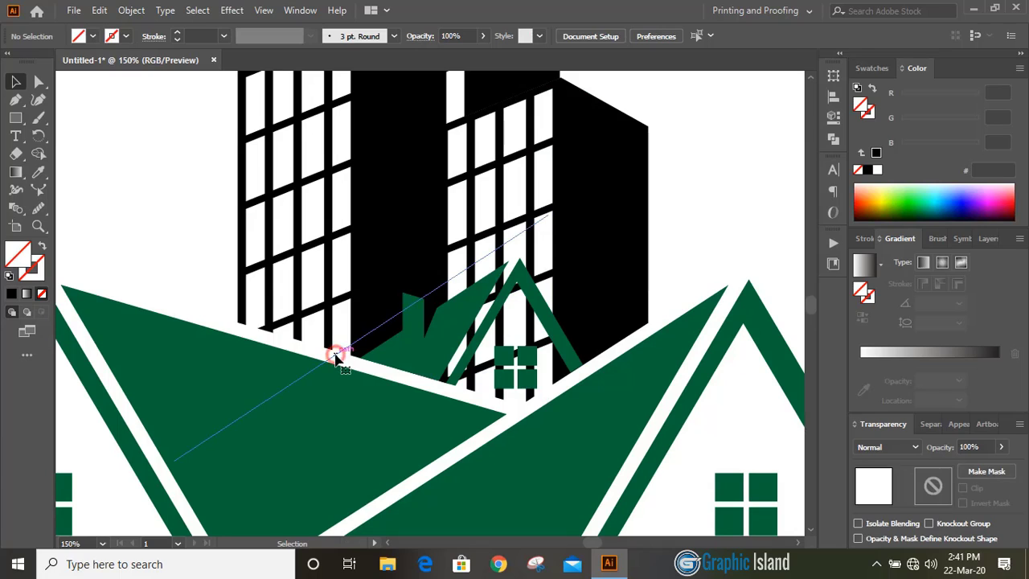
{"action": "left_click", "coordinate": [11, 295]}
{"action": "left_click", "coordinate": [146, 201]}
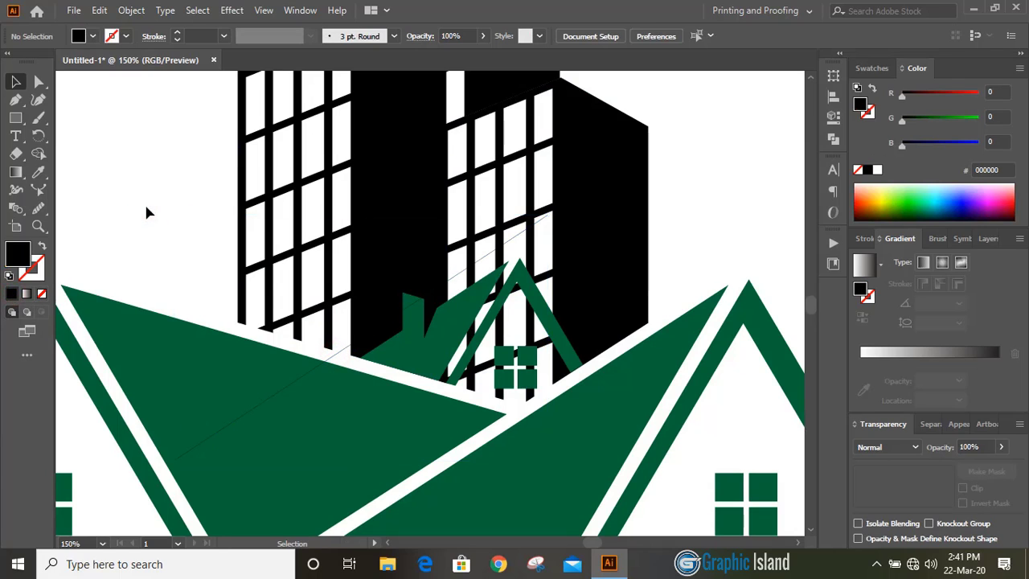
Draw a path along the roof apex and nudge it slightly to the right
{"action": "left_click", "coordinate": [18, 100]}
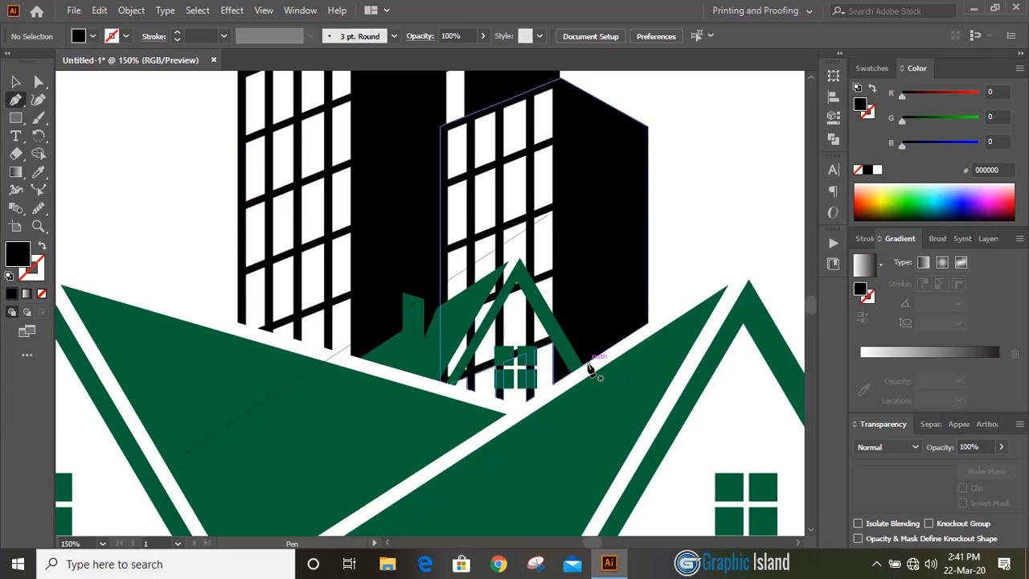
{"action": "left_click", "coordinate": [584, 367]}
{"action": "left_click", "coordinate": [518, 260]}
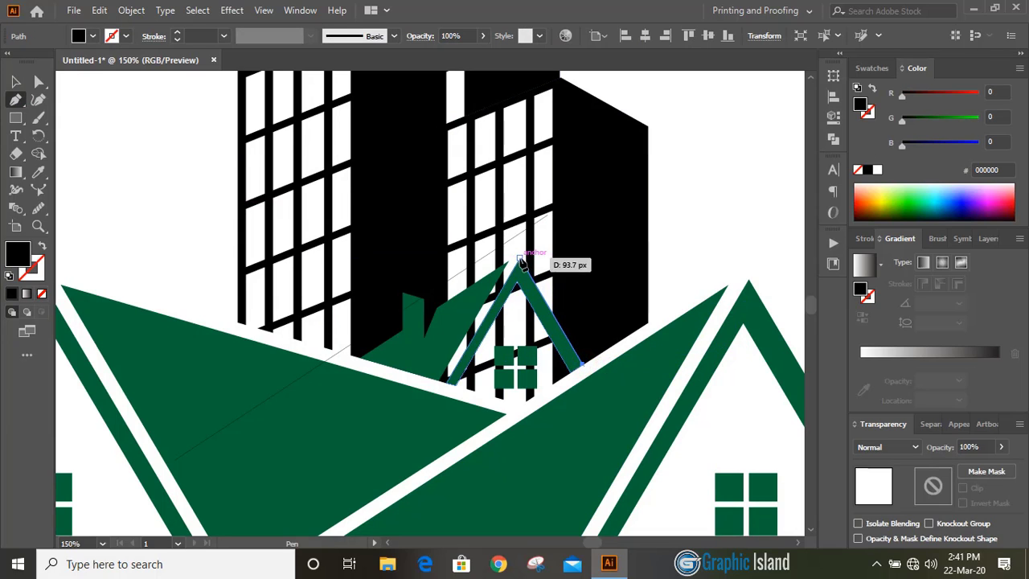
{"action": "left_click", "coordinate": [15, 81]}
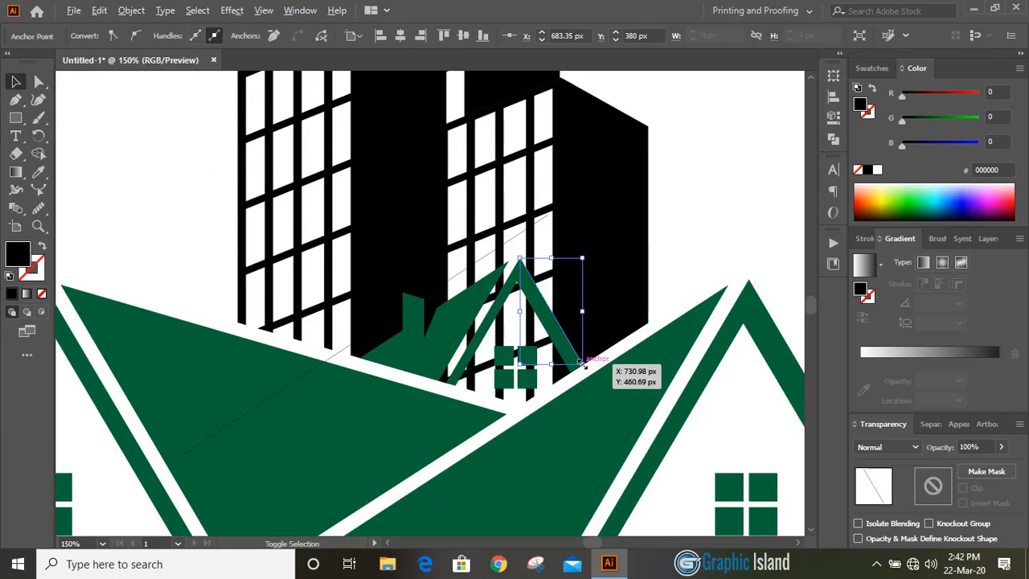
{"action": "left_click_drag", "start_coordinate": [468, 170], "coordinate": [647, 475]}
{"action": "left_click", "coordinate": [714, 250]}
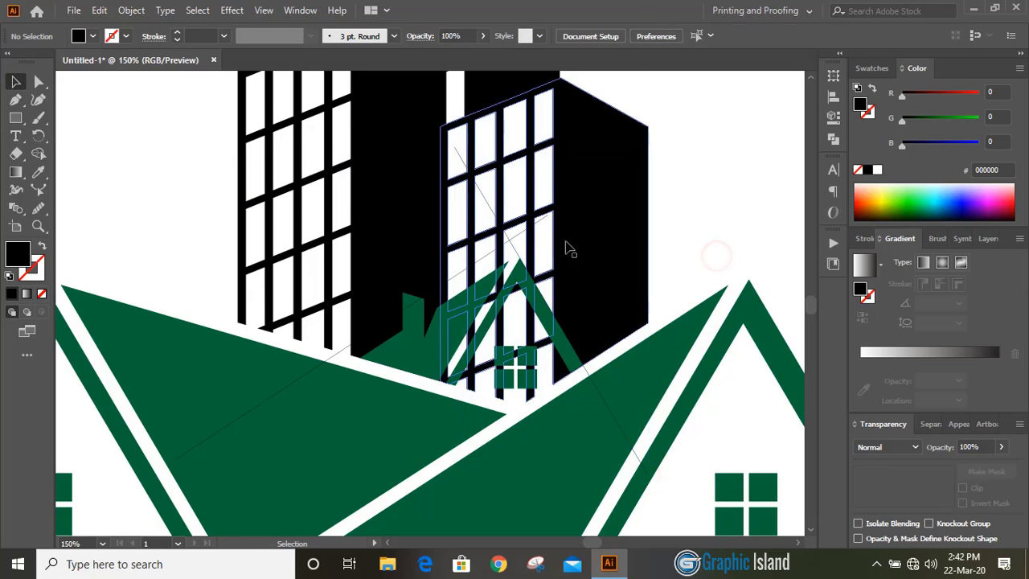
{"action": "left_click_drag", "start_coordinate": [518, 256], "coordinate": [529, 252]}
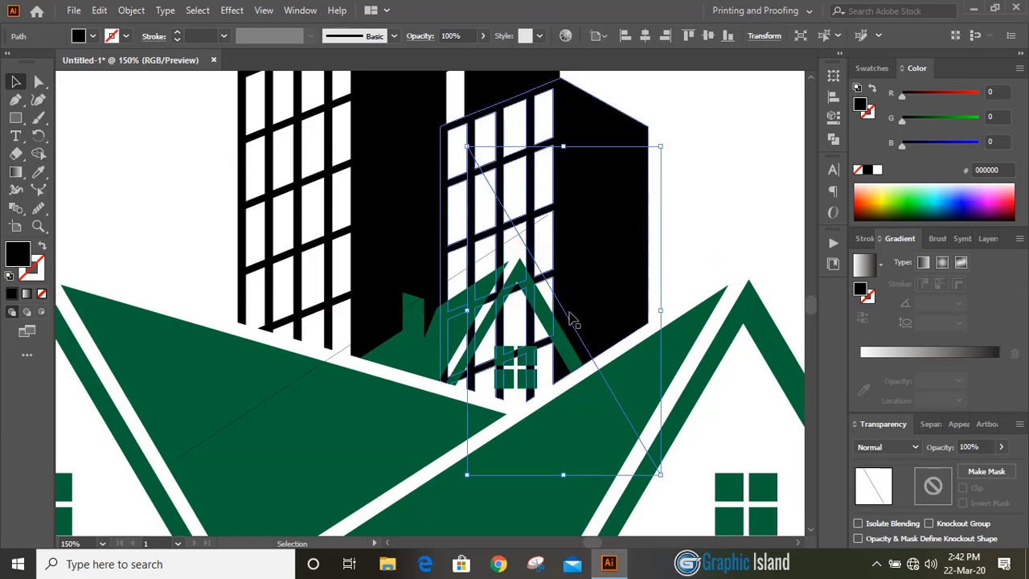
{"action": "key", "text": "Right"}
{"action": "key", "text": "Right"}
{"action": "key", "text": "Right"}
{"action": "left_click", "coordinate": [708, 259]}
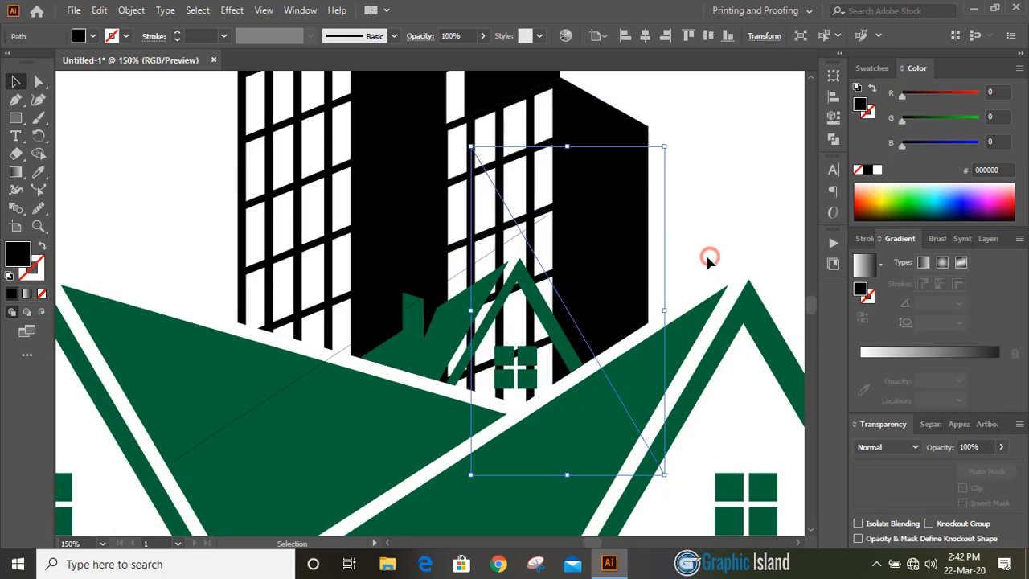
{"action": "left_click", "coordinate": [350, 348]}
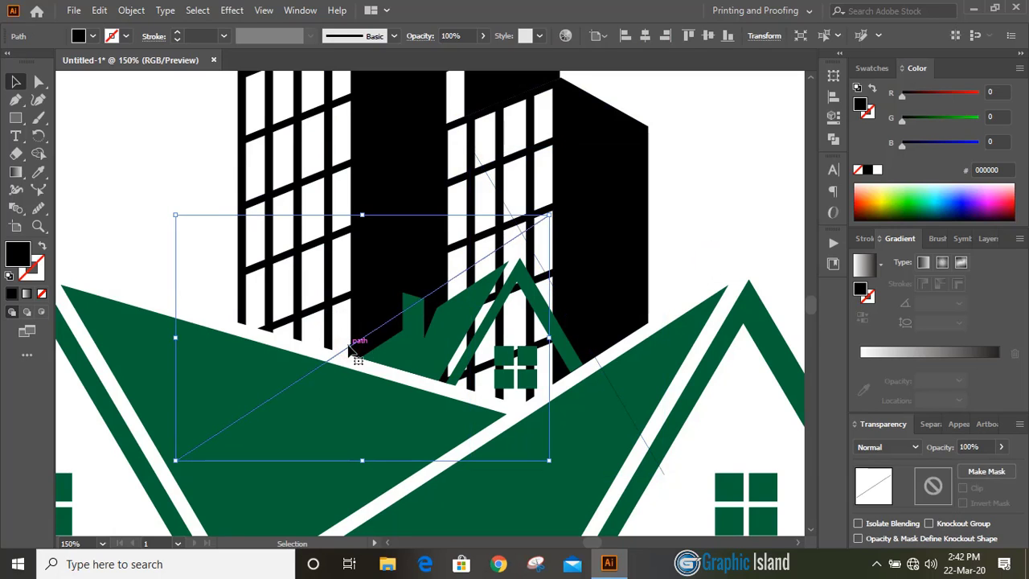
{"action": "key", "text": "ctrl+shift+a"}
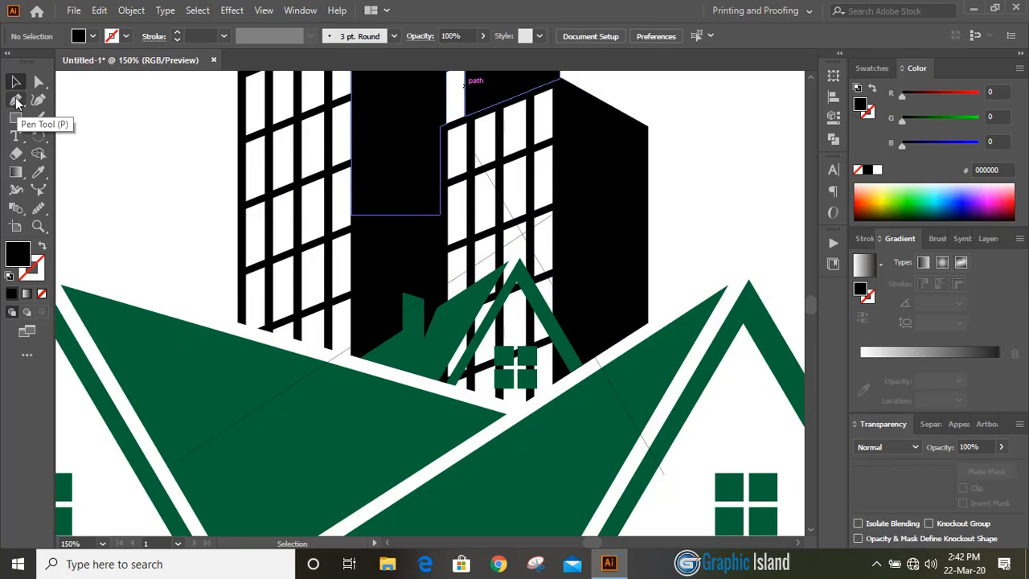
Draw a small black rectangle at the chimney top
{"action": "left_click", "coordinate": [15, 117]}
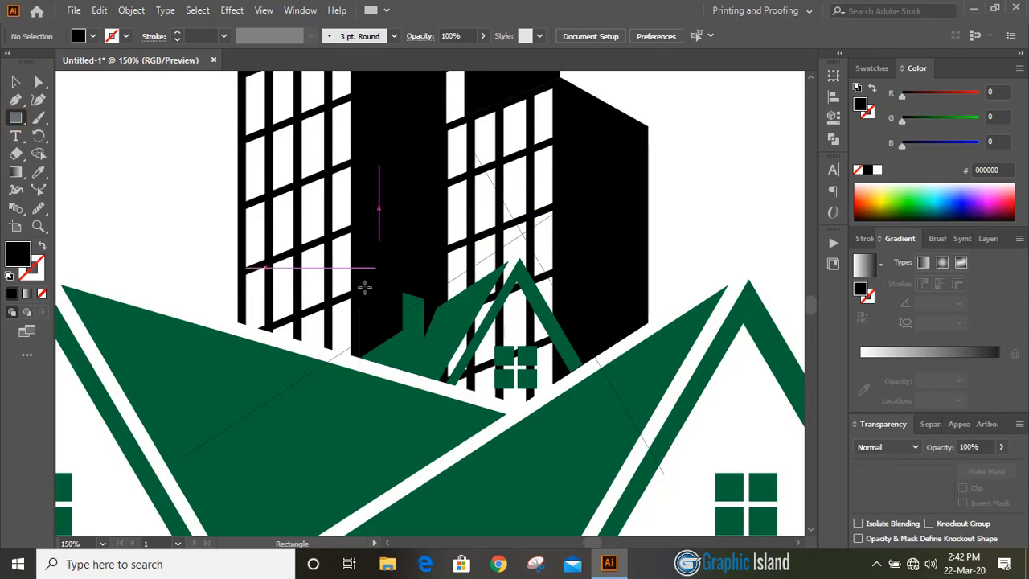
{"action": "left_click_drag", "start_coordinate": [402, 331], "coordinate": [438, 308]}
{"action": "key", "text": "v"}
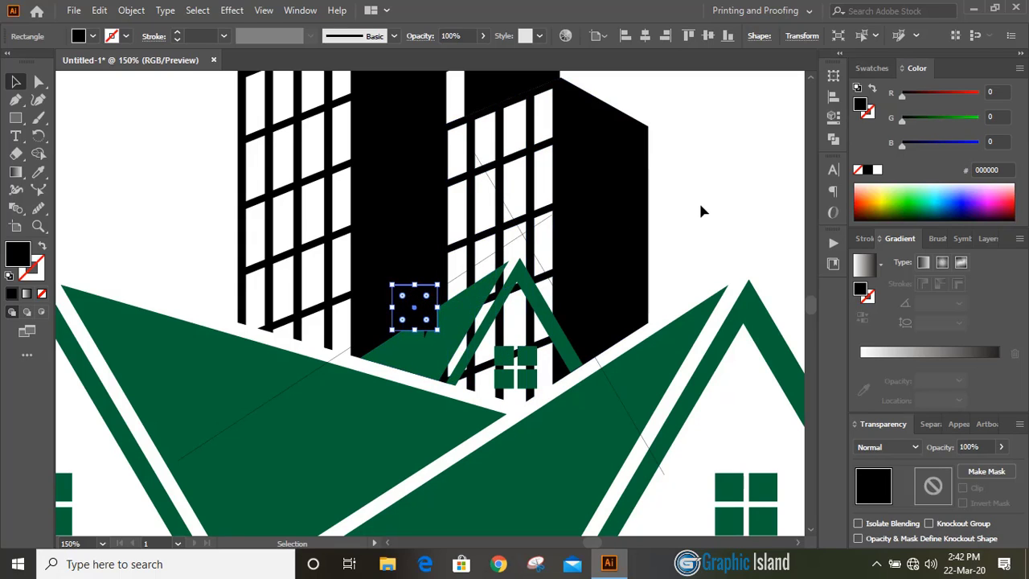
{"action": "left_click", "coordinate": [700, 206]}
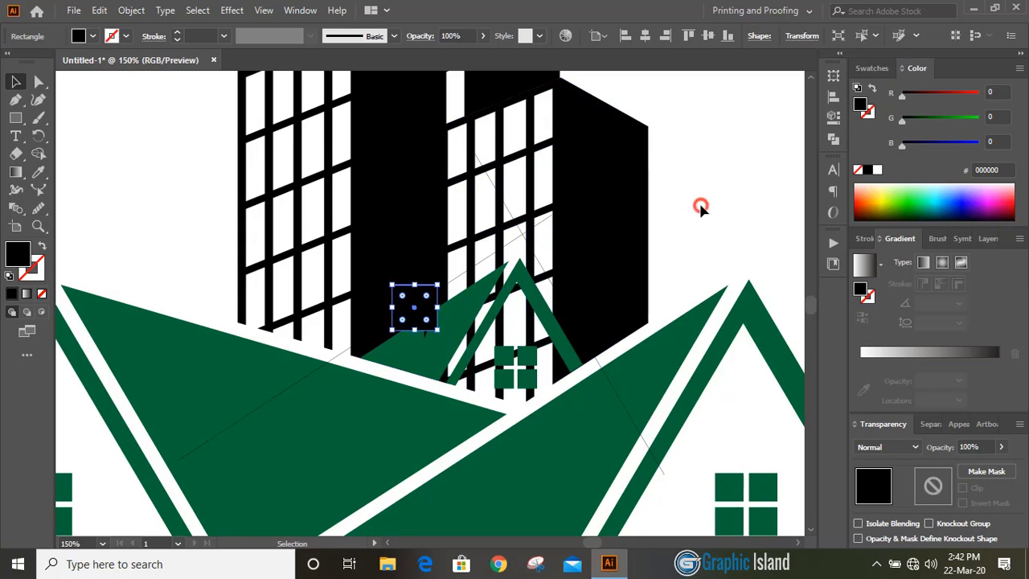
Lower the rectangle's top-right anchor slightly to slant its top edge
{"action": "left_click", "coordinate": [395, 288]}
{"action": "left_click", "coordinate": [39, 82]}
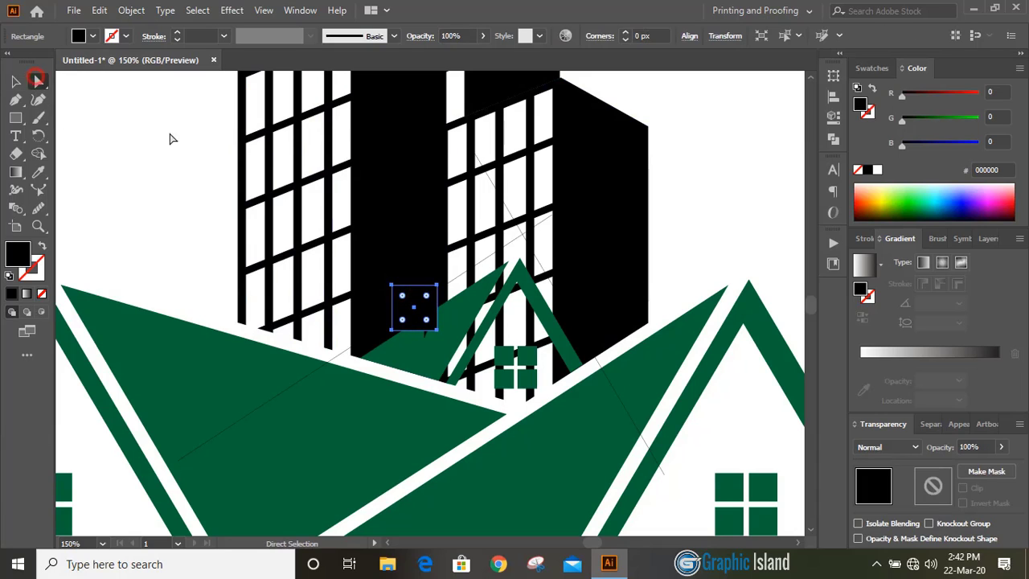
{"action": "left_click", "coordinate": [437, 286]}
{"action": "left_click_drag", "start_coordinate": [437, 286], "coordinate": [439, 290]}
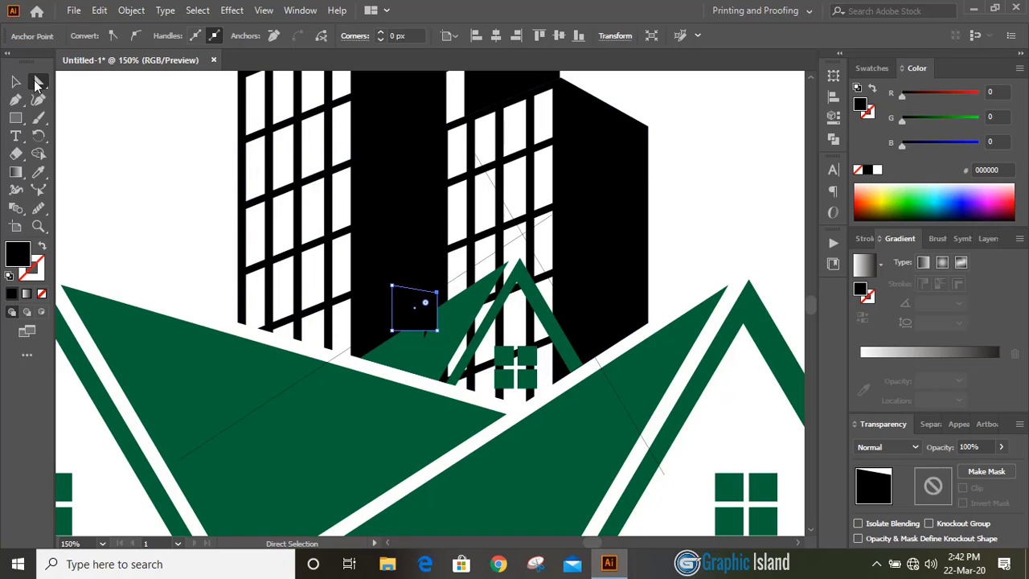
{"action": "left_click", "coordinate": [16, 81]}
{"action": "left_click", "coordinate": [135, 193]}
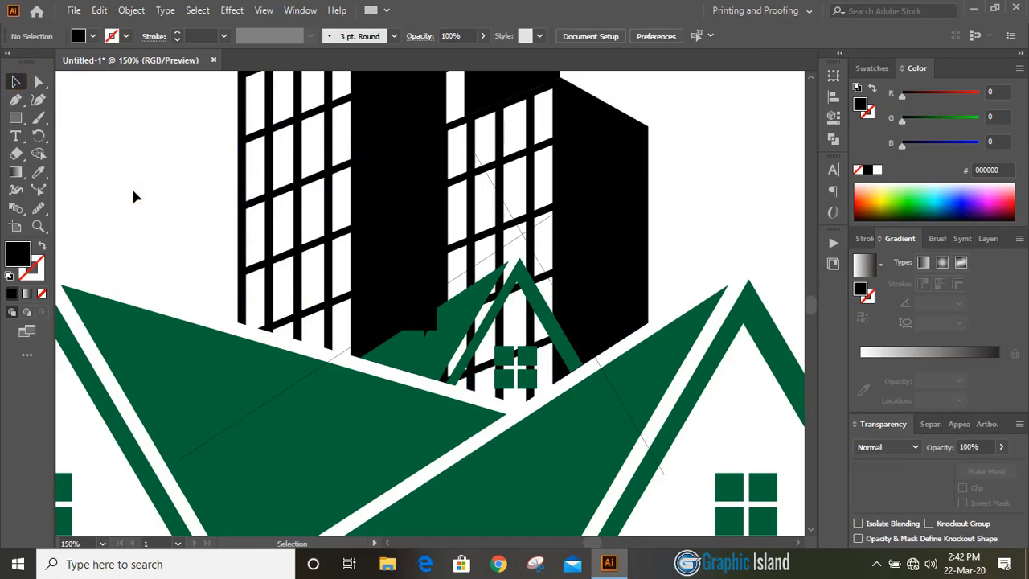
Using the diagonal cutting line, Shape Builder-remove the building and window regions behind the small house's roof
{"action": "left_click", "coordinate": [341, 360]}
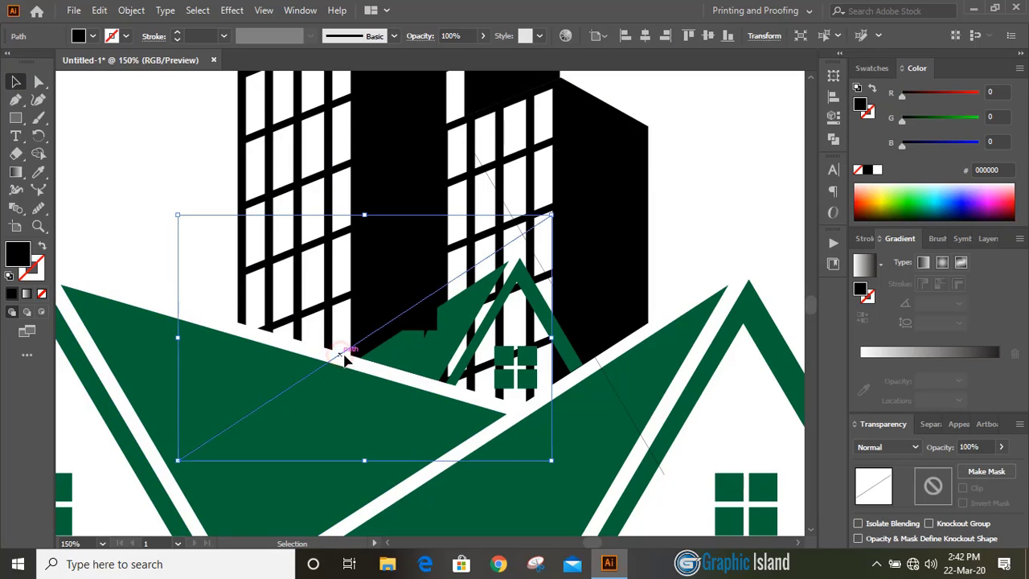
{"action": "left_click", "coordinate": [601, 368], "text": "shift"}
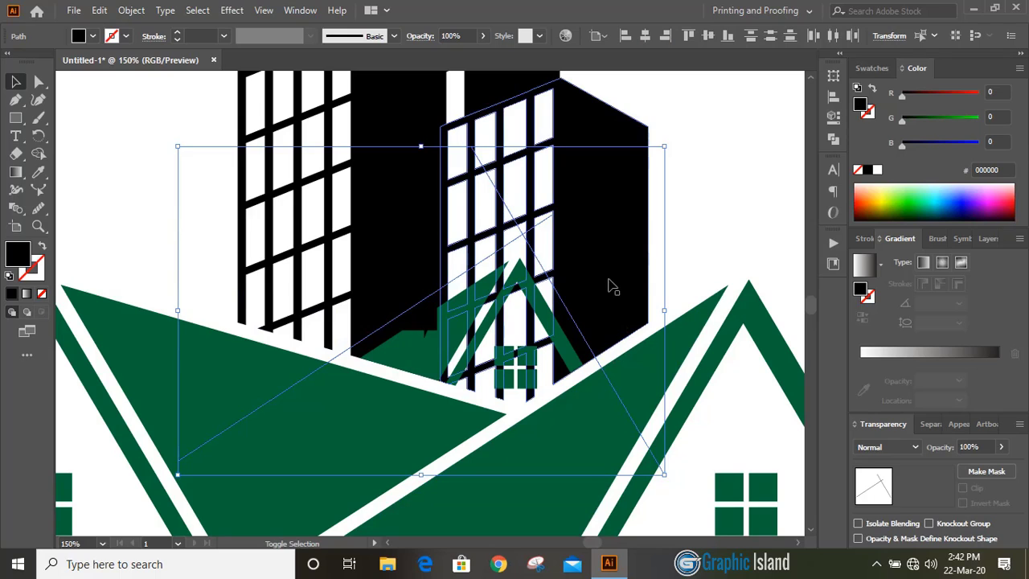
{"action": "left_click", "coordinate": [361, 269], "text": "shift"}
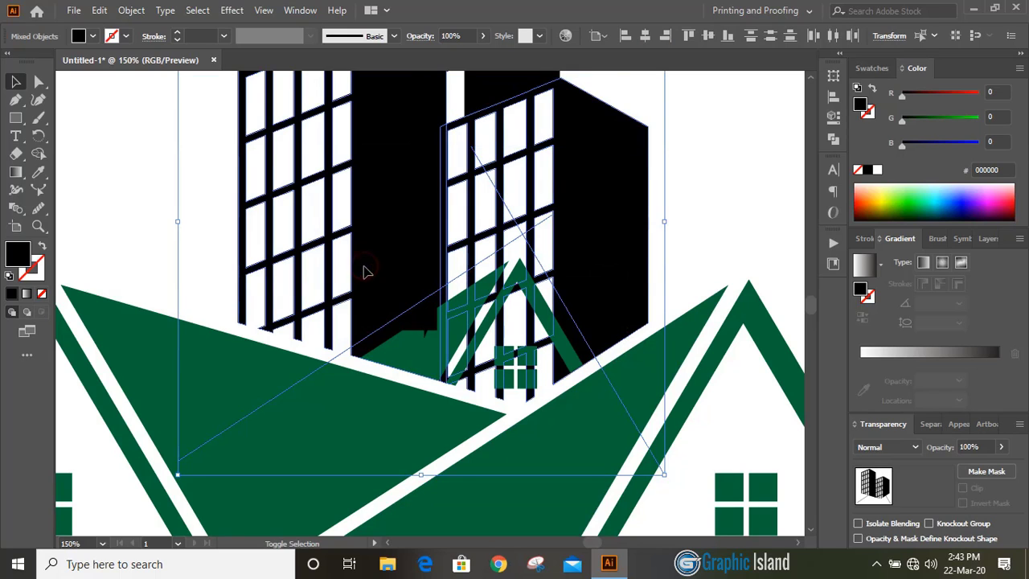
{"action": "left_click", "coordinate": [39, 155]}
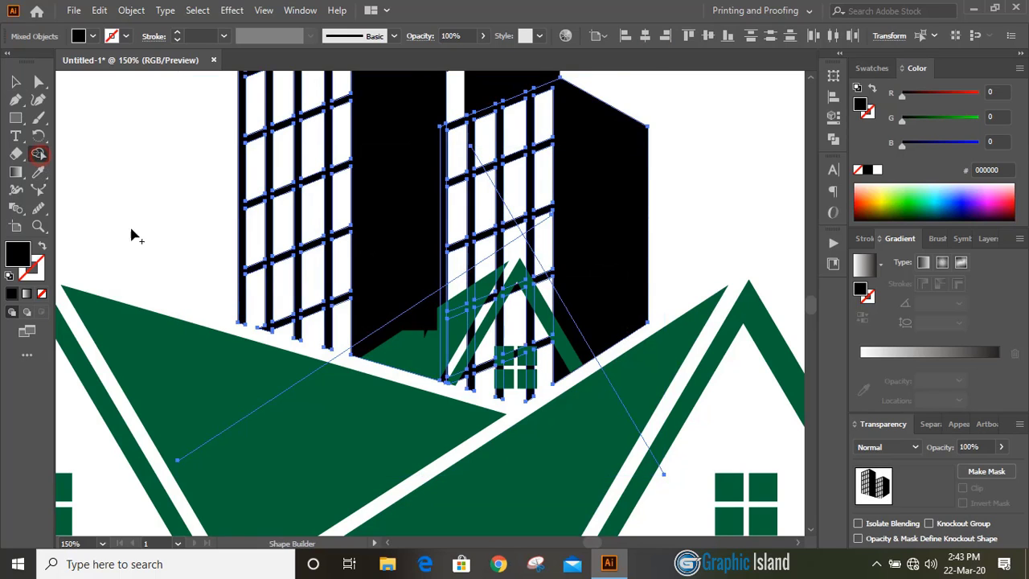
{"action": "mouse_move", "coordinate": [384, 356]}
{"action": "left_mouse_down"}
{"action": "mouse_move", "coordinate": [505, 310]}
{"action": "mouse_move", "coordinate": [506, 337]}
{"action": "mouse_move", "coordinate": [493, 346]}
{"action": "left_mouse_up"}
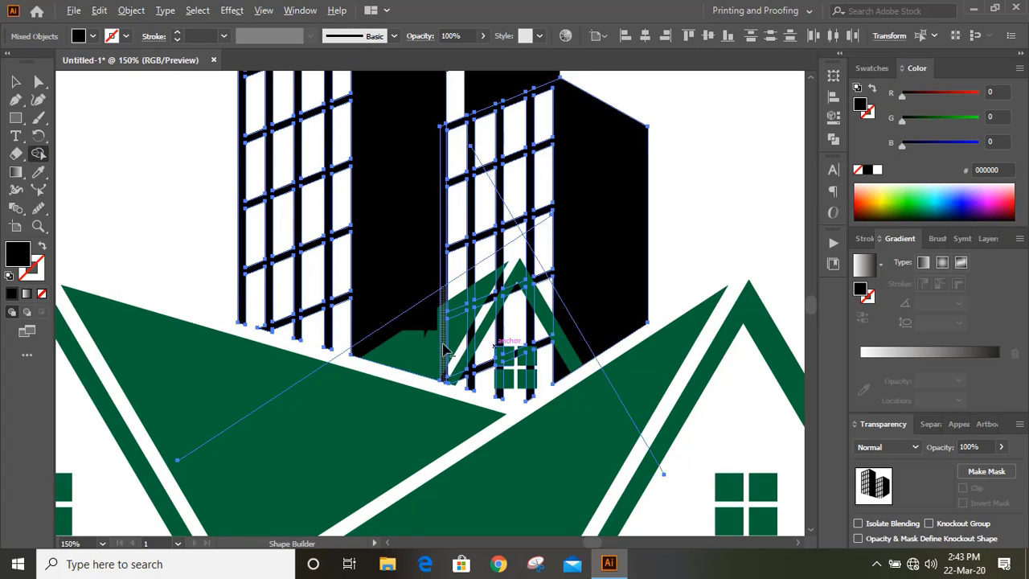
{"action": "mouse_move", "coordinate": [402, 354]}
{"action": "left_mouse_down"}
{"action": "mouse_move", "coordinate": [501, 280]}
{"action": "mouse_move", "coordinate": [540, 361]}
{"action": "mouse_move", "coordinate": [500, 386]}
{"action": "mouse_move", "coordinate": [517, 396]}
{"action": "mouse_move", "coordinate": [557, 369]}
{"action": "mouse_move", "coordinate": [471, 377]}
{"action": "left_mouse_up"}
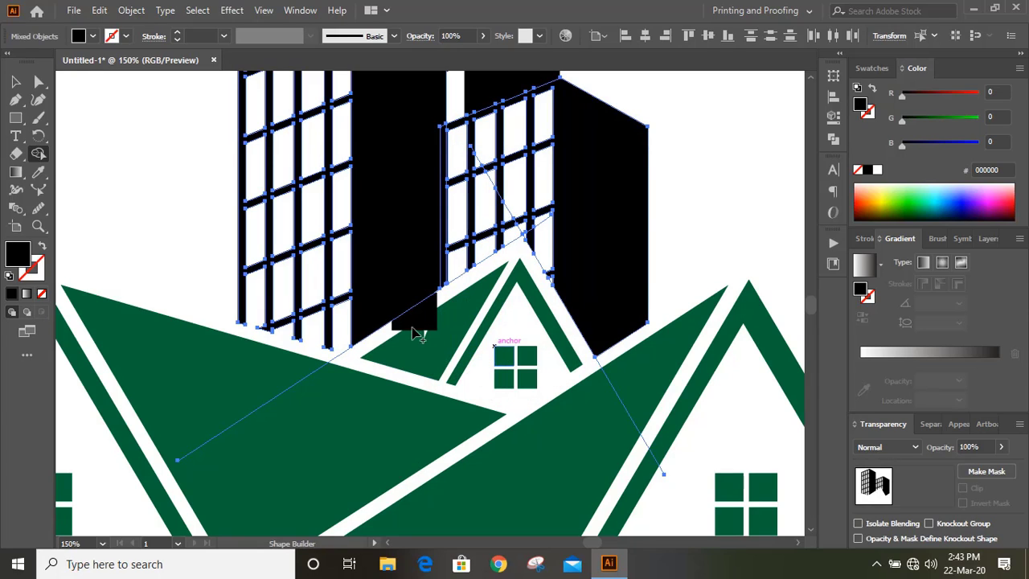
{"action": "left_click", "coordinate": [14, 81]}
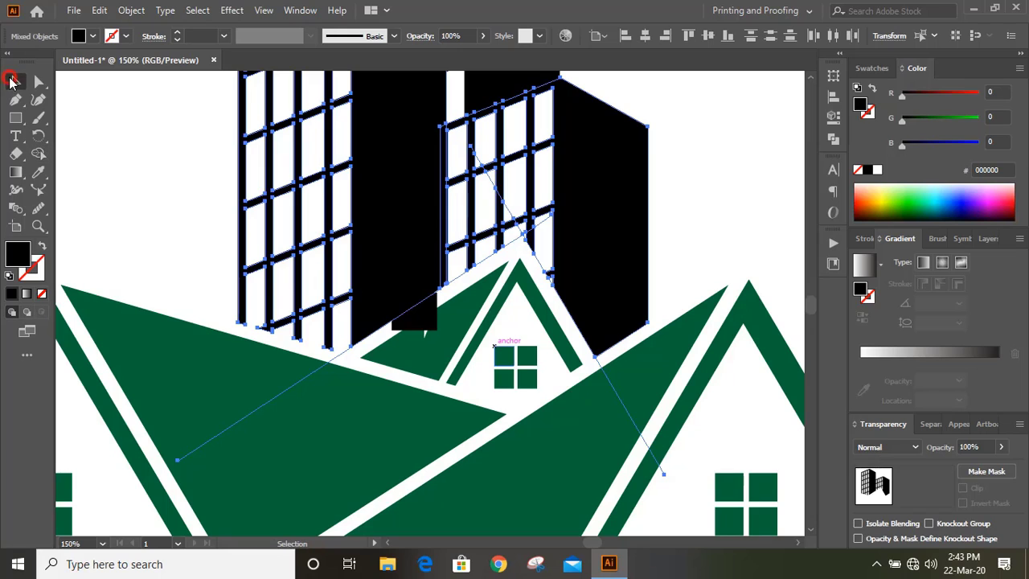
{"action": "left_click", "coordinate": [142, 206]}
Cut the small rectangle's region out of the left black building with Shape Builder
{"action": "left_click", "coordinate": [418, 316]}
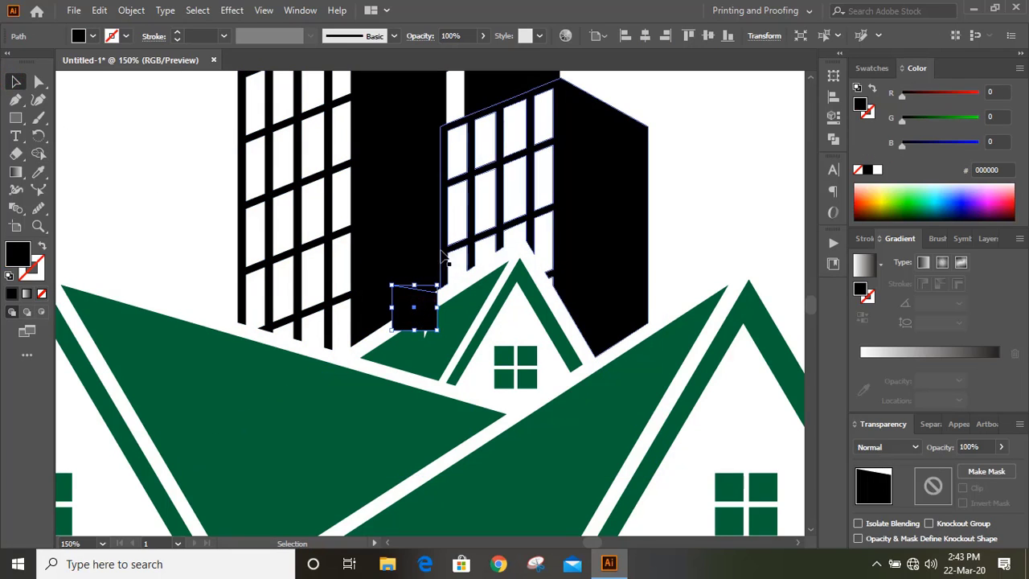
{"action": "left_click", "coordinate": [403, 248], "text": "shift"}
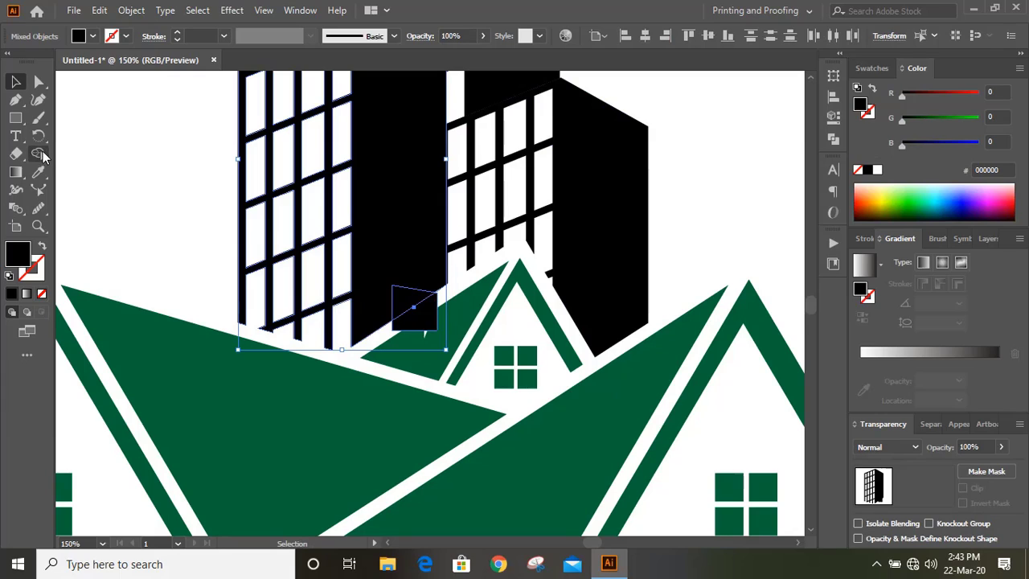
{"action": "left_click", "coordinate": [39, 154]}
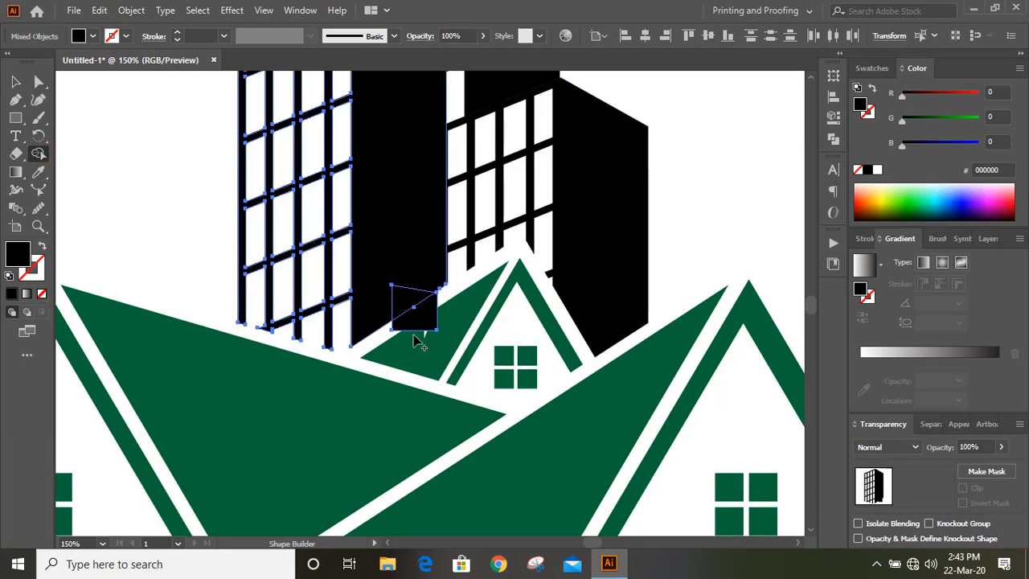
{"action": "left_click", "coordinate": [413, 306], "text": "alt"}
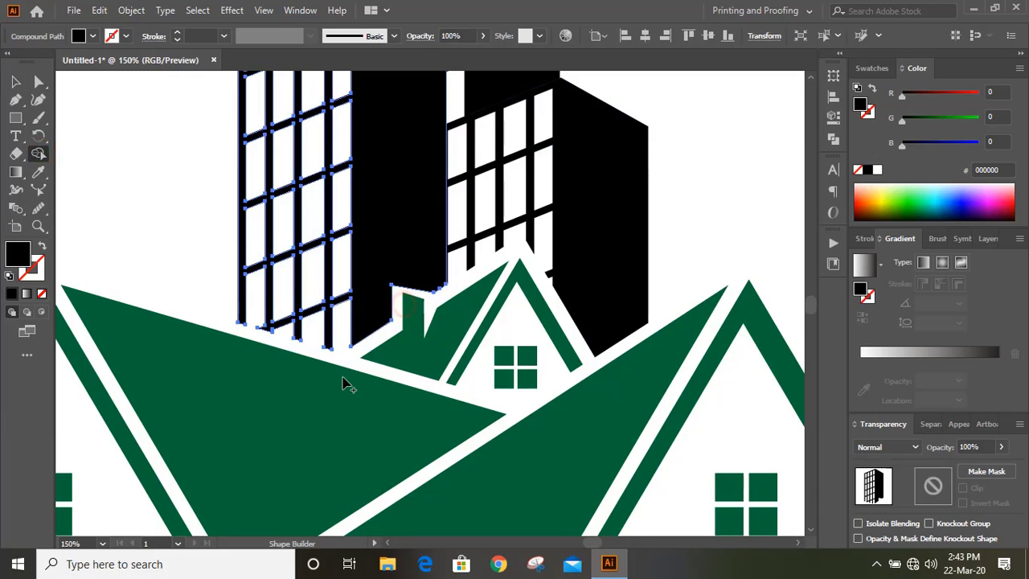
{"action": "left_click", "coordinate": [16, 81]}
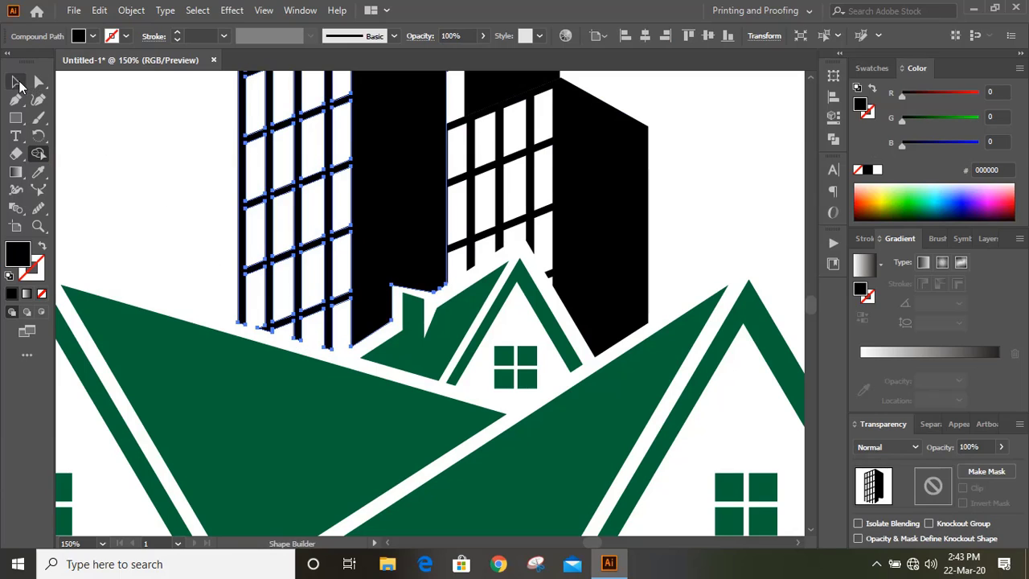
{"action": "left_click", "coordinate": [144, 172]}
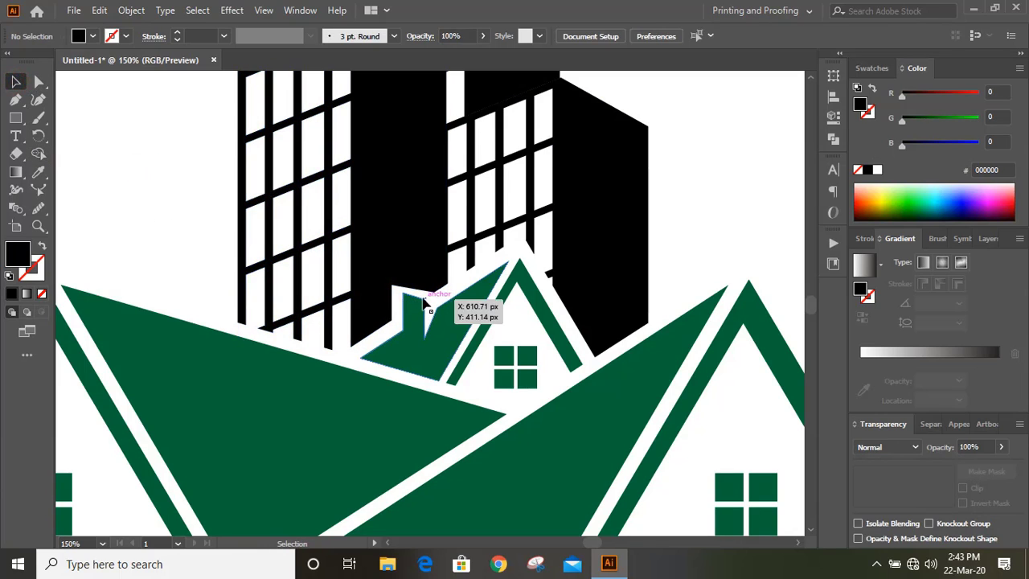
Pull the black tower's chimney corner anchor up-left to fit around the chimney
{"action": "key", "text": "ctrl+plus"}
{"action": "key", "text": "ctrl+plus"}
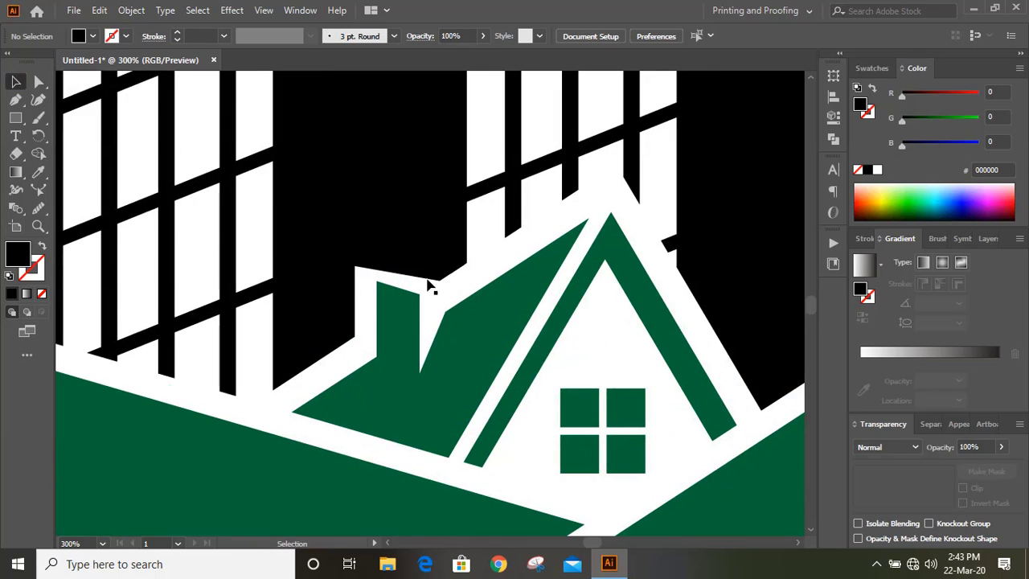
{"action": "left_click", "coordinate": [41, 81]}
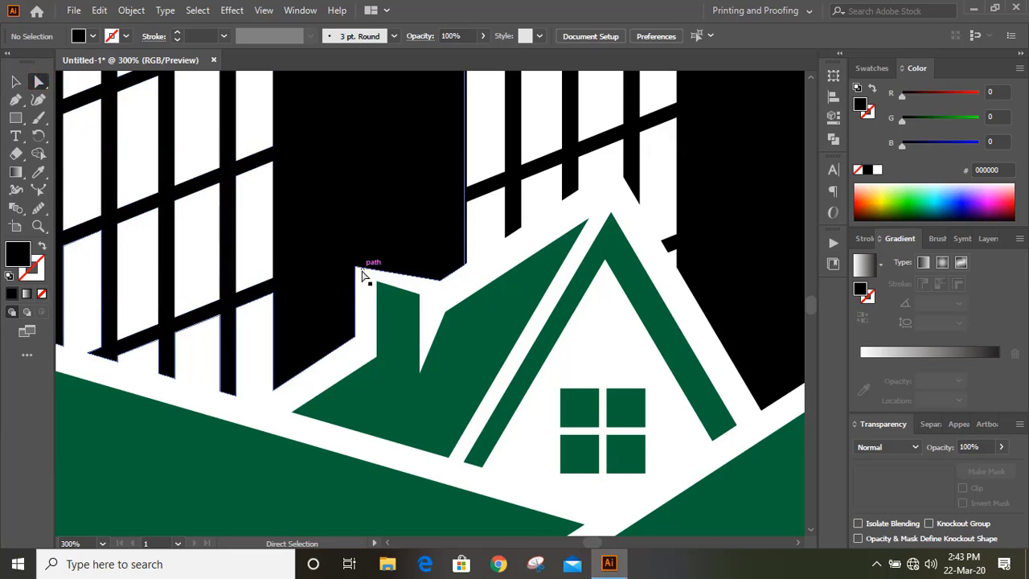
{"action": "left_click_drag", "start_coordinate": [361, 276], "coordinate": [356, 270]}
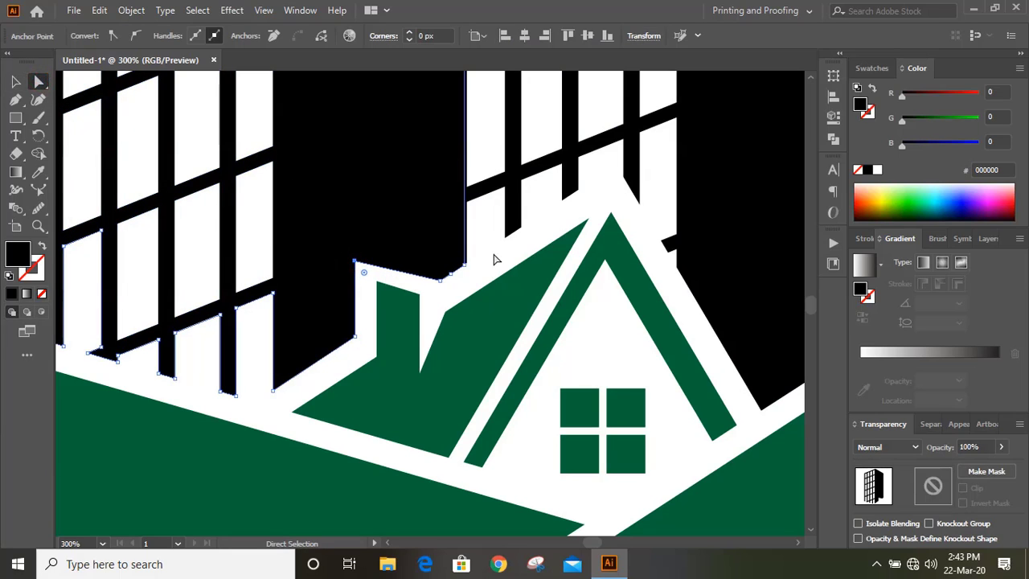
{"action": "key", "text": "Up"}
{"action": "key", "text": "Up"}
{"action": "key", "text": "Up"}
{"action": "key", "text": "Up"}
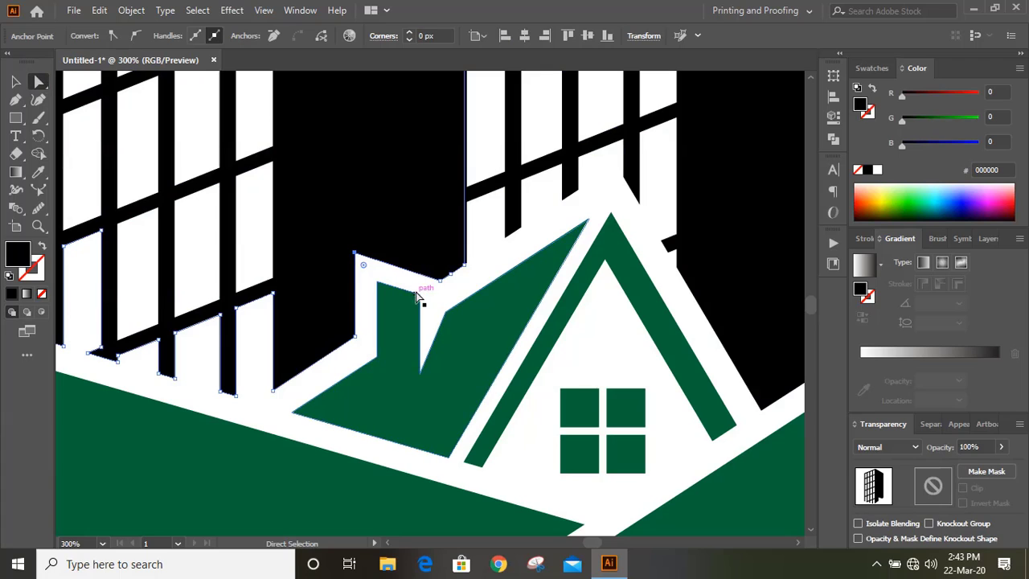
{"action": "key", "text": "Down"}
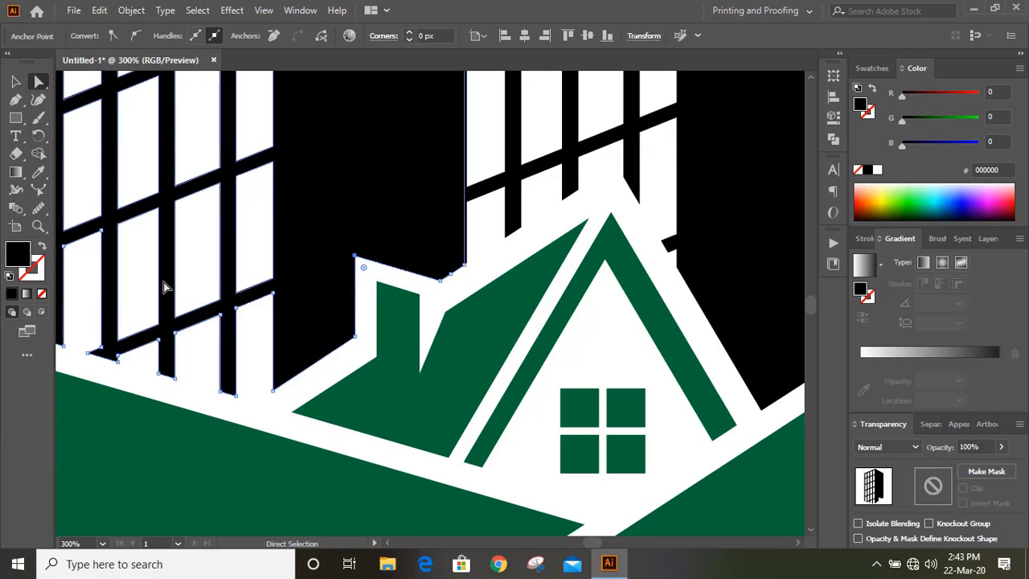
{"action": "left_click", "coordinate": [16, 81]}
{"action": "left_click", "coordinate": [386, 201]}
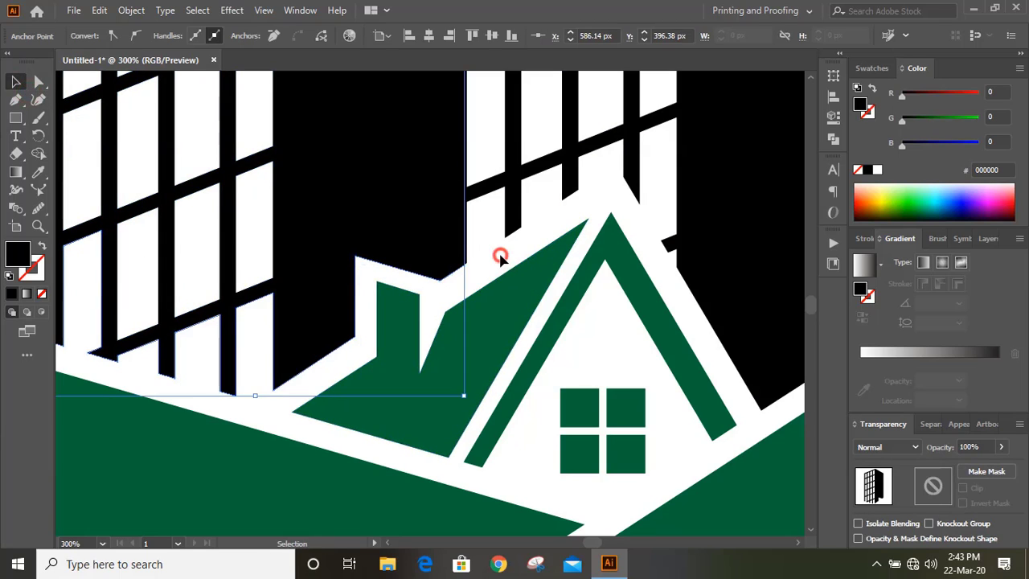
{"action": "left_click", "coordinate": [500, 258]}
Select all the logo artwork and scale it down proportionally to fit the artboard
{"action": "key", "text": "ctrl+minus"}
{"action": "key", "text": "ctrl+minus"}
{"action": "key", "text": "ctrl+minus"}
{"action": "key", "text": "ctrl+minus"}
{"action": "key", "text": "ctrl+minus"}
{"action": "left_click_drag", "start_coordinate": [233, 161], "coordinate": [626, 450]}
{"action": "left_click_drag", "start_coordinate": [588, 142], "coordinate": [566, 184]}
Place a 50 pt text object below the logo and begin typing the company name
{"action": "left_click", "coordinate": [619, 281]}
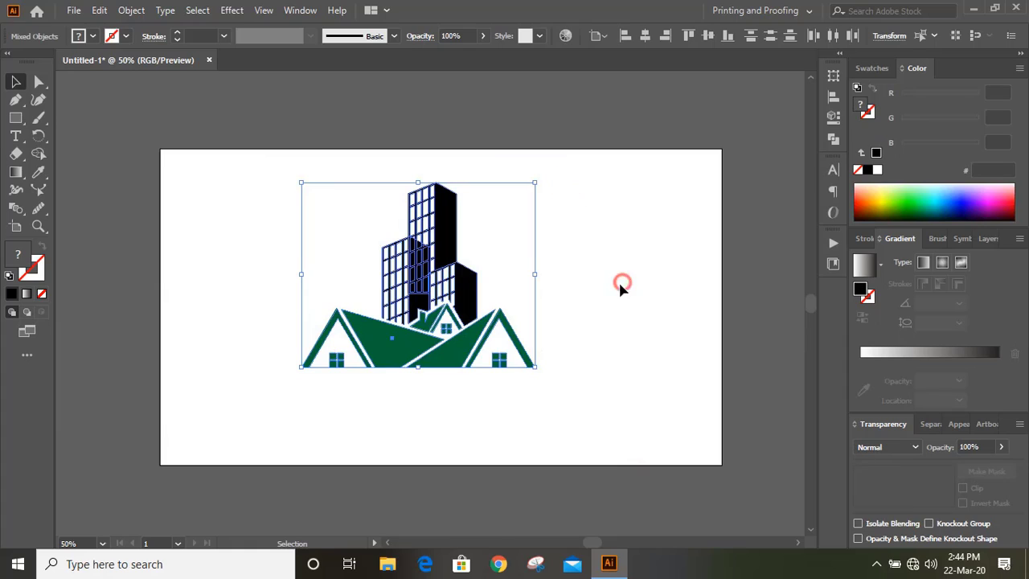
{"action": "left_click", "coordinate": [393, 415]}
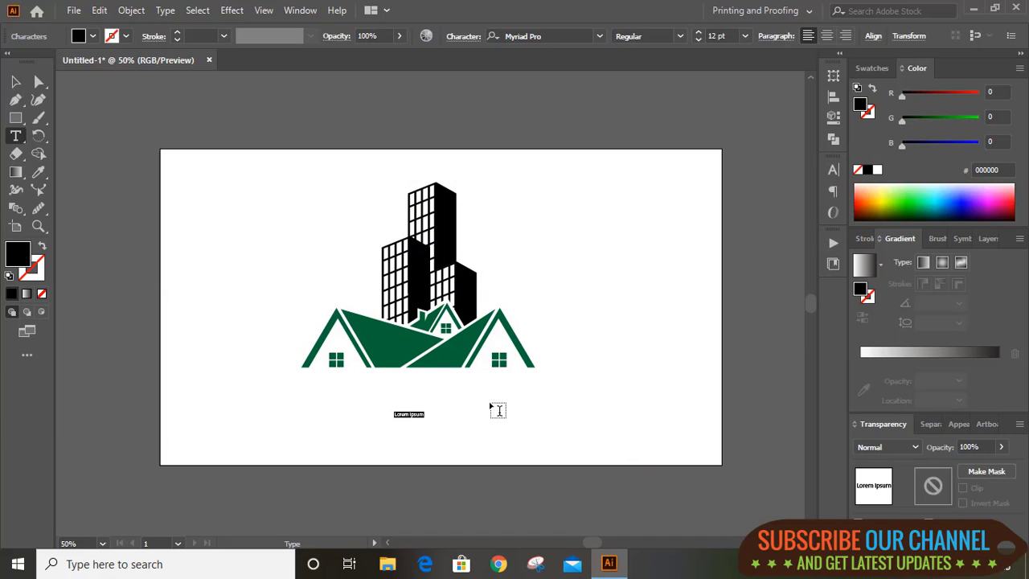
{"action": "left_click", "coordinate": [710, 37]}
{"action": "type", "text": "50"}
{"action": "key", "text": "Return"}
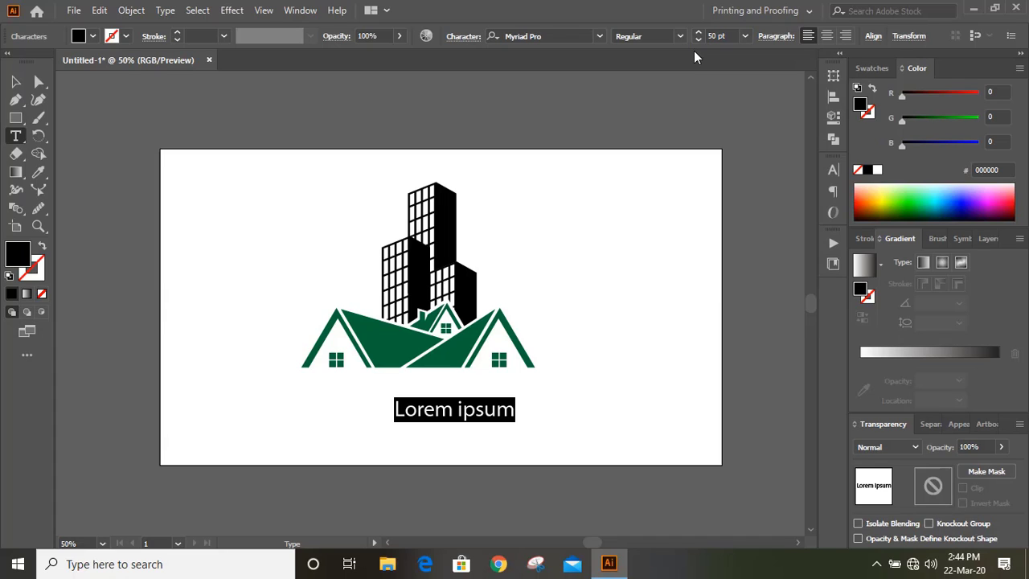
{"action": "type", "text": "Com"}
{"action": "key", "text": "BackSpace"}
{"action": "key", "text": "BackSpace"}
{"action": "key", "text": "BackSpace"}
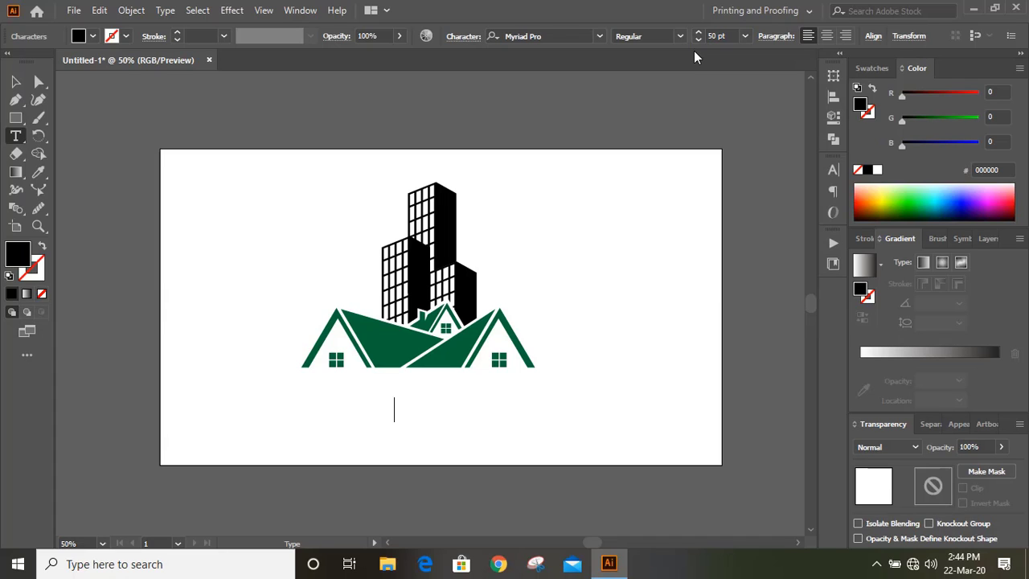
{"action": "type", "text": "com"}
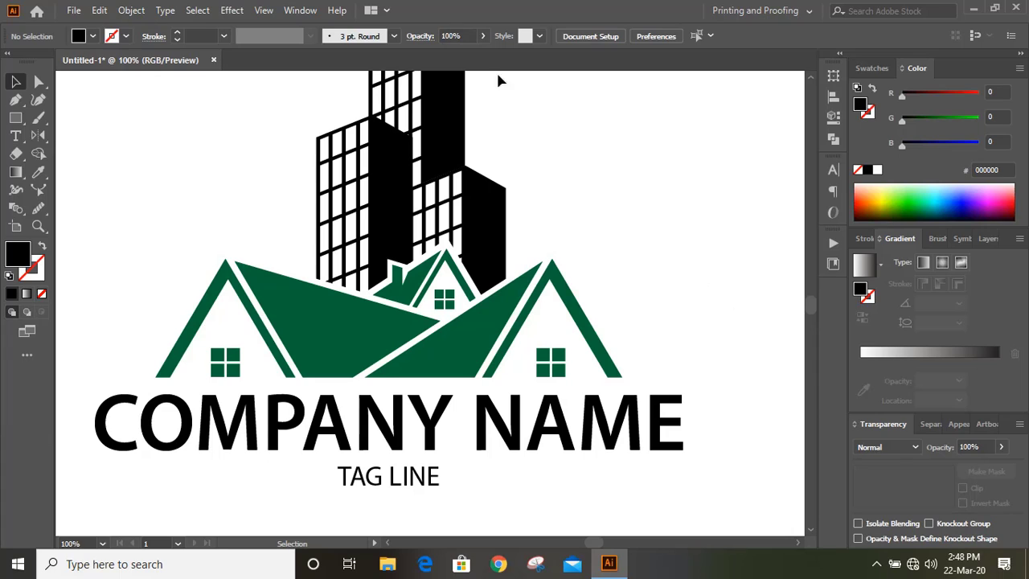
Draw a thin black triangular eave tapering left from the left roof's bottom corner
{"action": "left_click", "coordinate": [15, 100]}
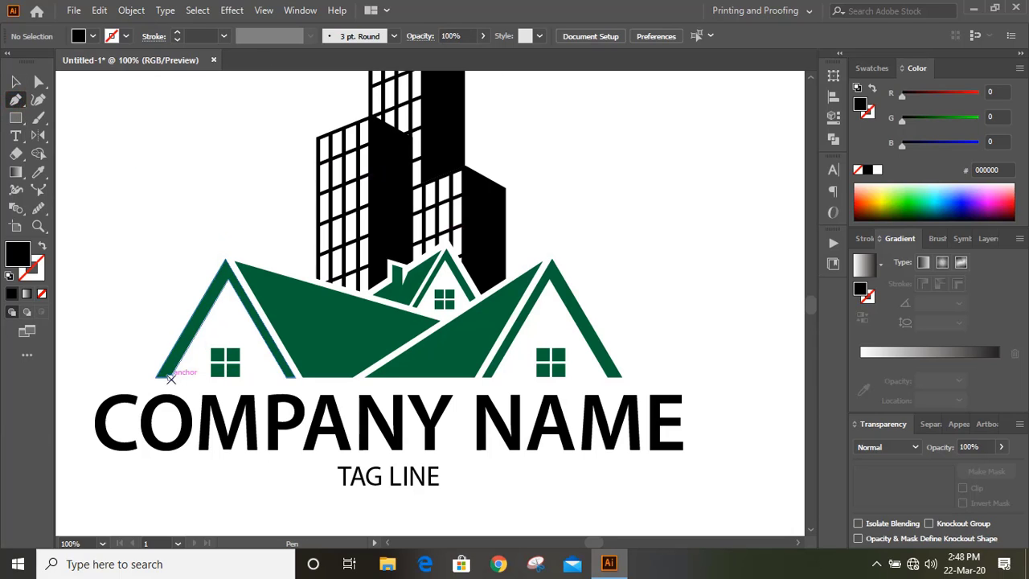
{"action": "left_click", "coordinate": [171, 378]}
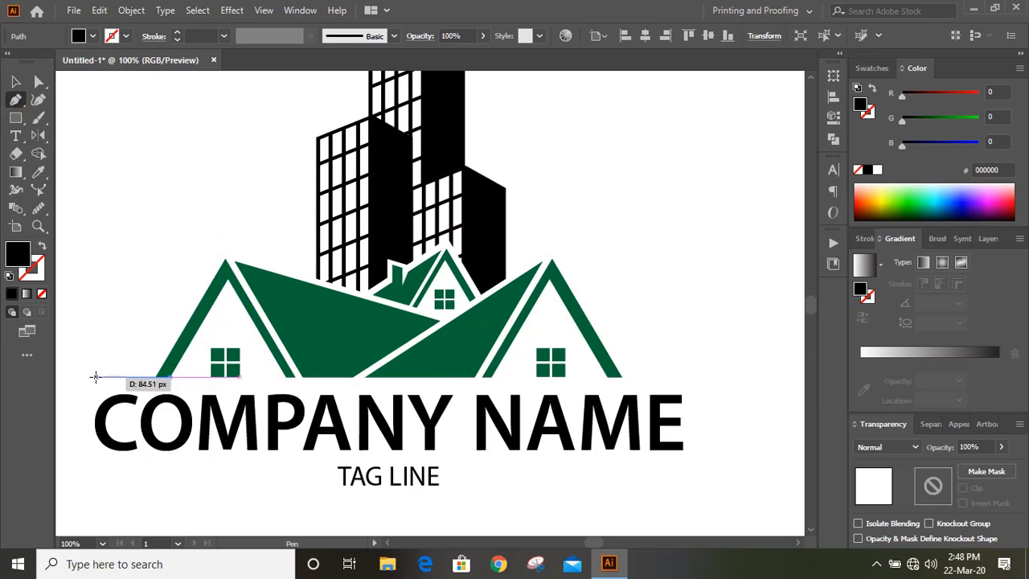
{"action": "left_click", "coordinate": [95, 376]}
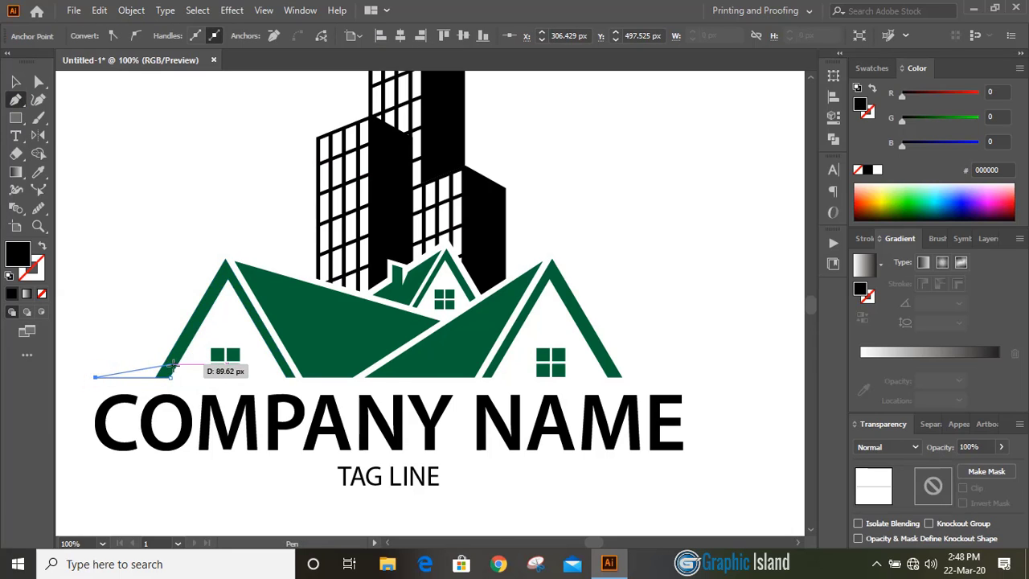
{"action": "left_click", "coordinate": [172, 365]}
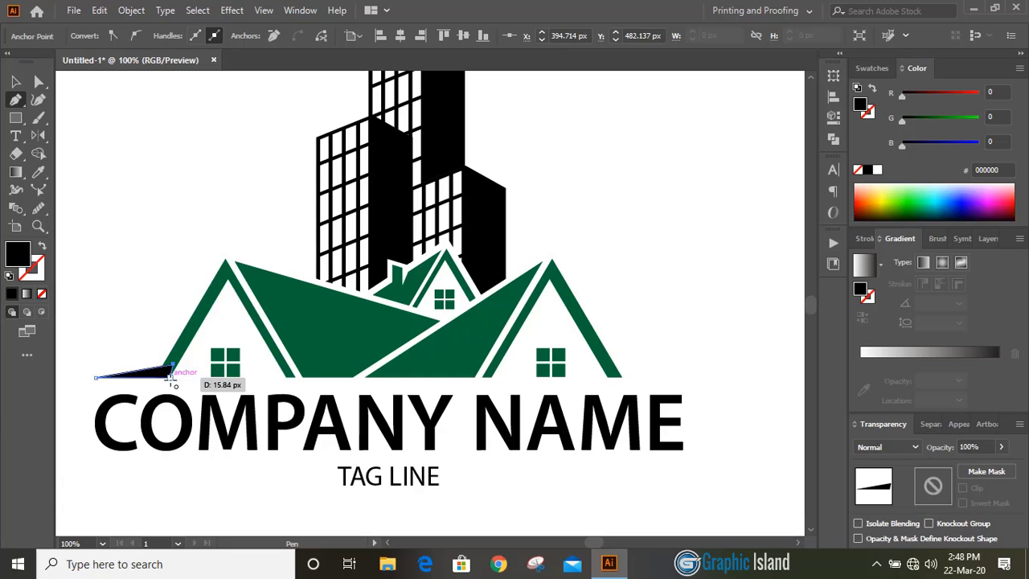
{"action": "left_click", "coordinate": [171, 375]}
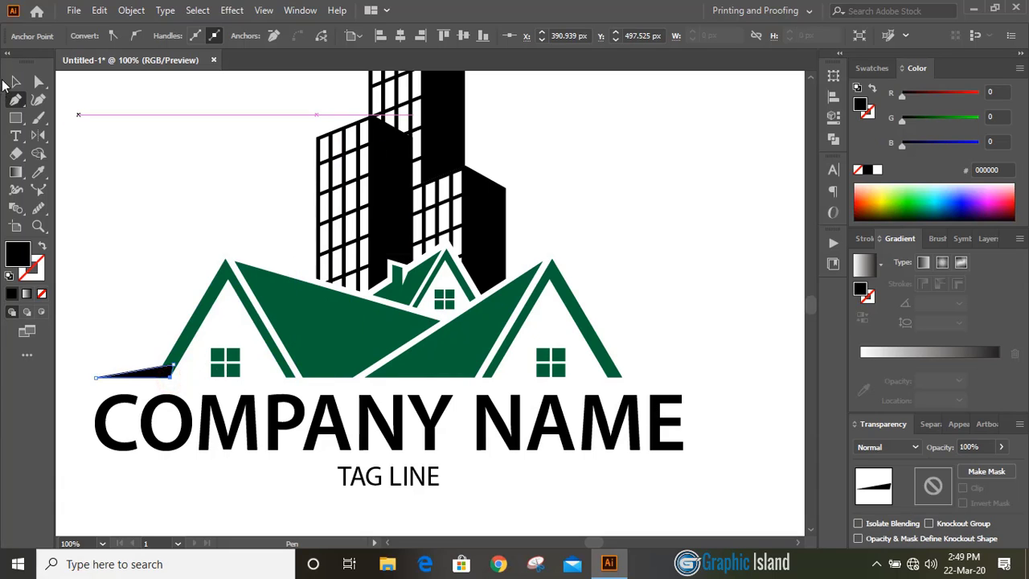
{"action": "left_click", "coordinate": [13, 82]}
{"action": "left_click", "coordinate": [160, 141]}
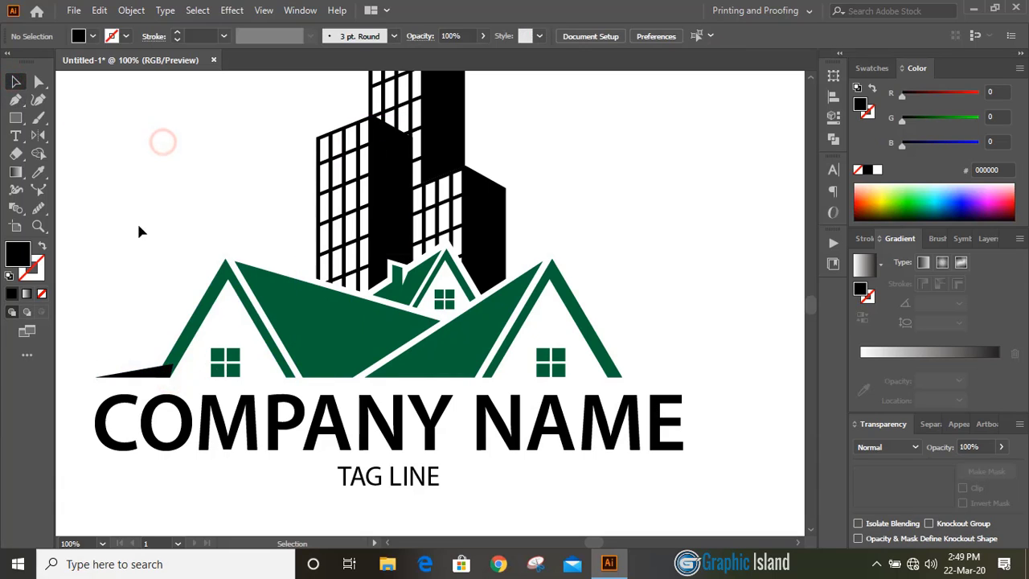
Make a vertically reflected copy of the eave with the Reflect tool
{"action": "left_click", "coordinate": [138, 377]}
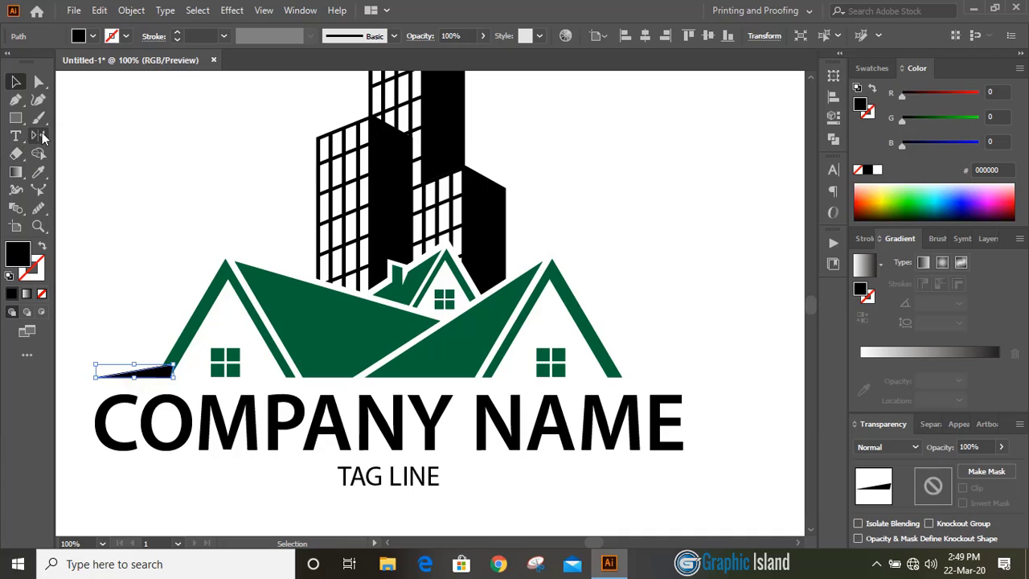
{"action": "double_click", "coordinate": [40, 137]}
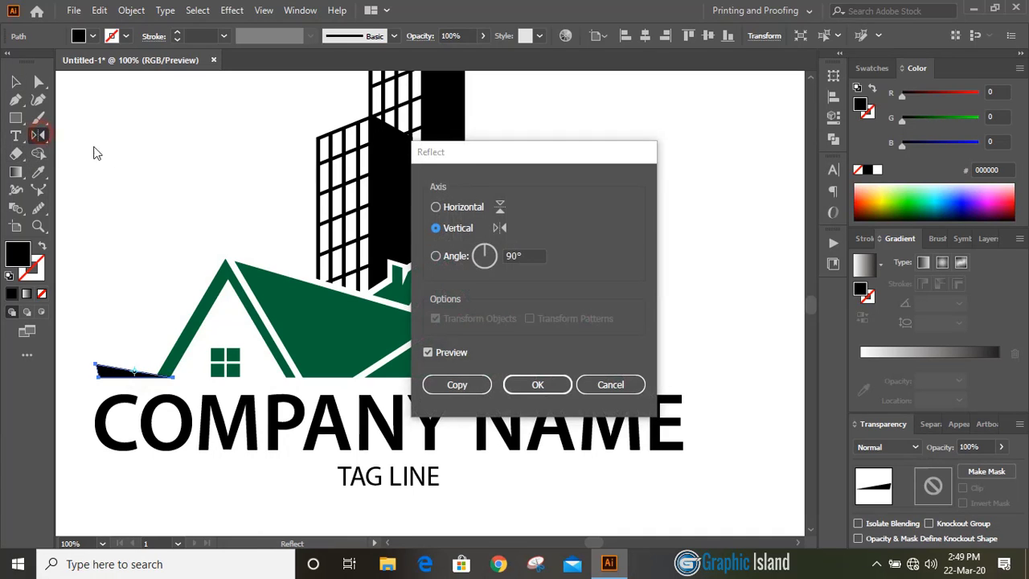
{"action": "left_click", "coordinate": [460, 384]}
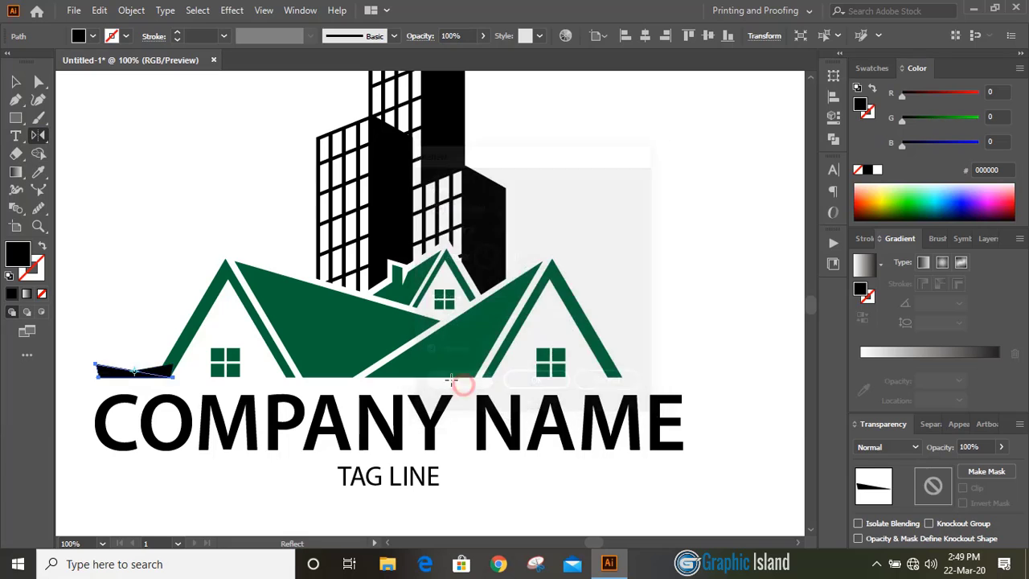
{"action": "left_click", "coordinate": [16, 81]}
{"action": "left_click", "coordinate": [144, 177]}
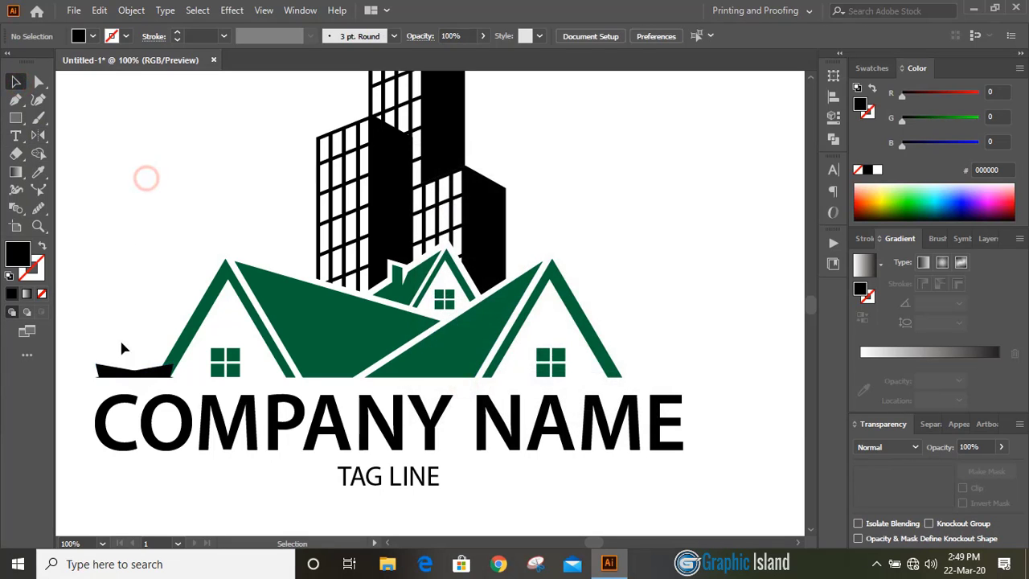
Move the mirrored eave to the right roof's corner and unite the left roof with its eave
{"action": "left_click_drag", "start_coordinate": [121, 374], "coordinate": [621, 388]}
{"action": "left_click", "coordinate": [693, 279]}
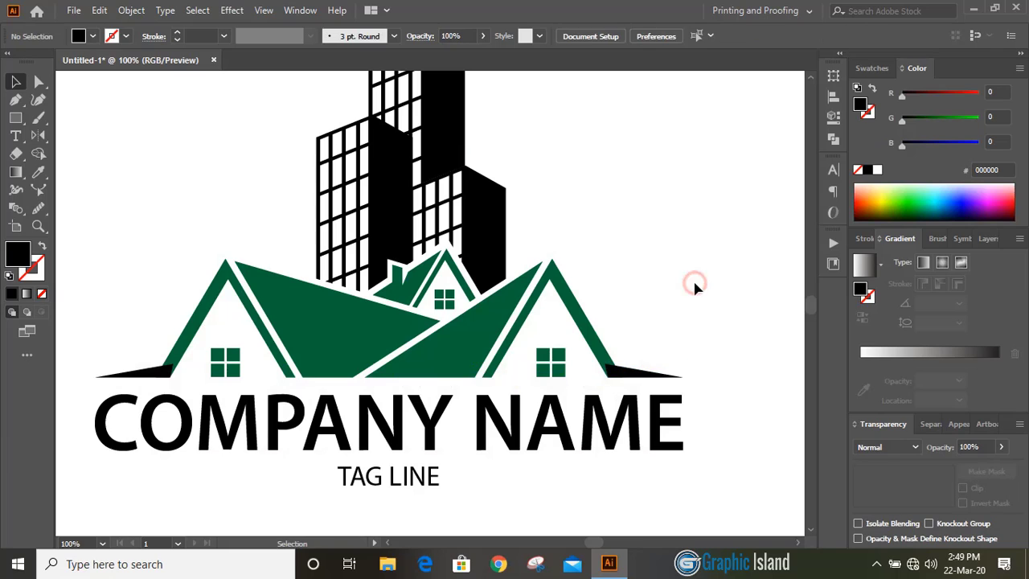
{"action": "left_click", "coordinate": [176, 372]}
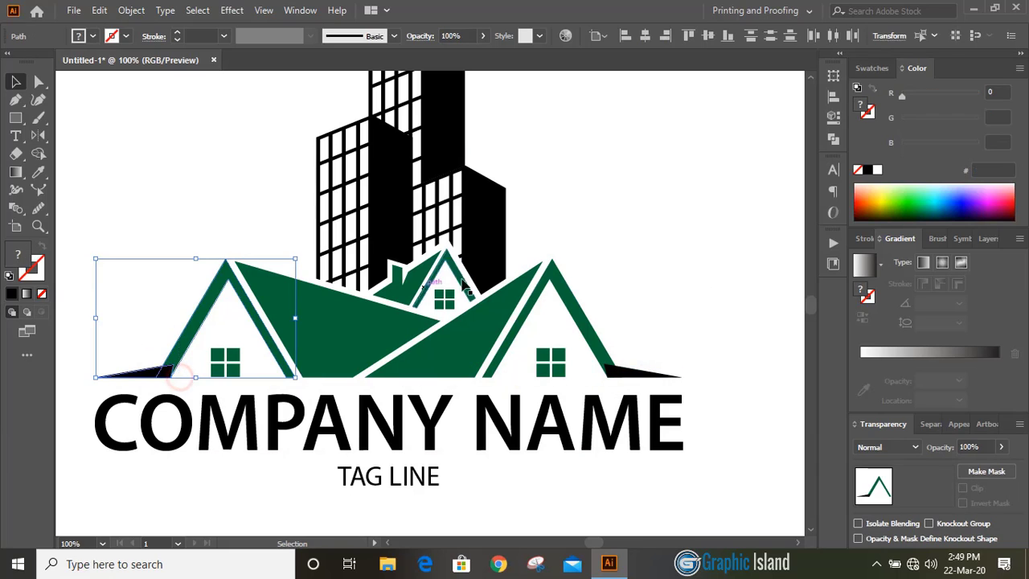
{"action": "left_click", "coordinate": [833, 140]}
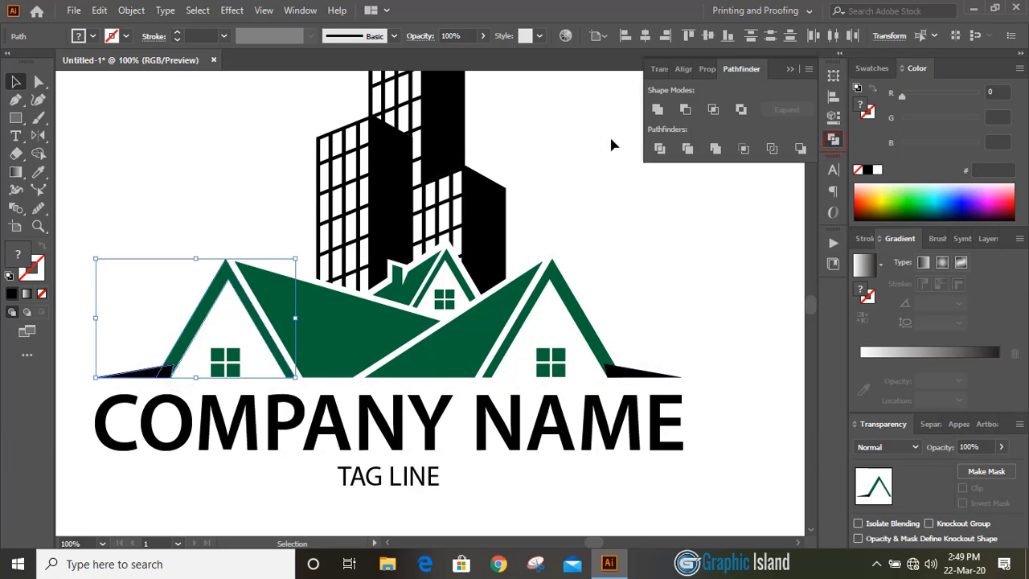
{"action": "left_click", "coordinate": [657, 110]}
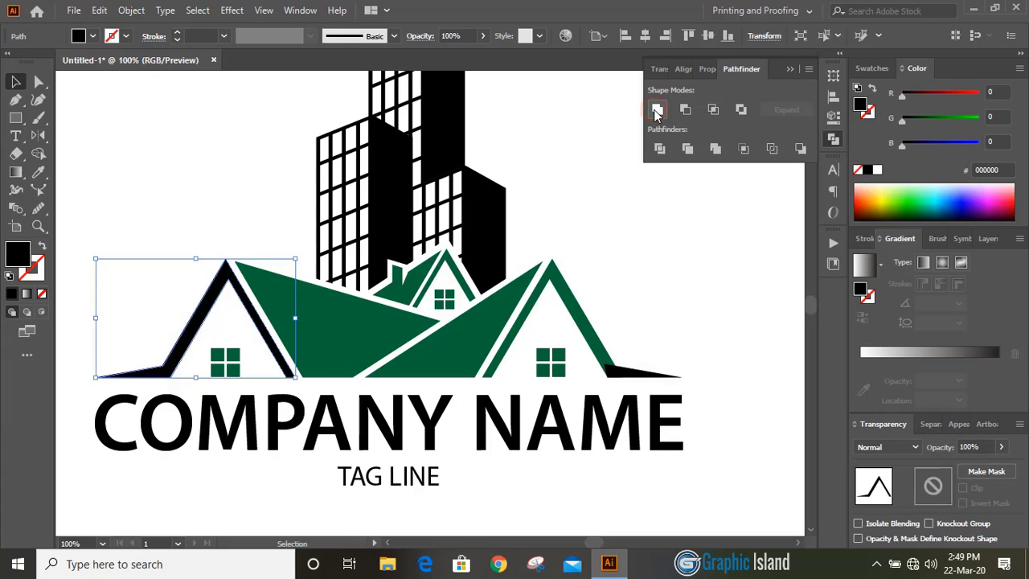
{"action": "left_click", "coordinate": [788, 71]}
{"action": "left_click", "coordinate": [732, 266]}
Unite the right roof with its eave using Pathfinder
{"action": "left_click", "coordinate": [609, 372]}
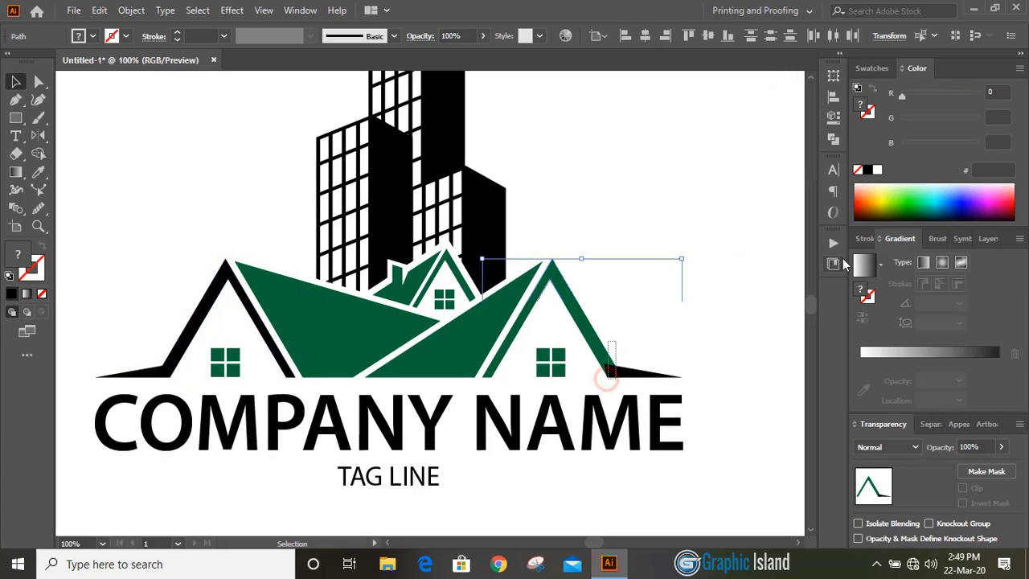
{"action": "left_click", "coordinate": [834, 139]}
{"action": "left_click", "coordinate": [658, 110]}
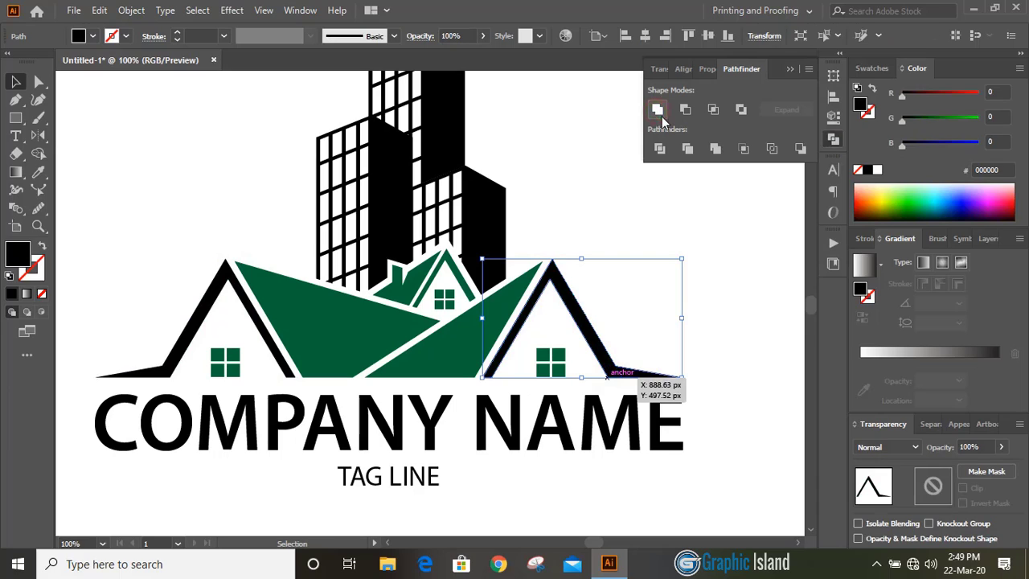
{"action": "left_click", "coordinate": [793, 71]}
{"action": "left_click", "coordinate": [708, 236]}
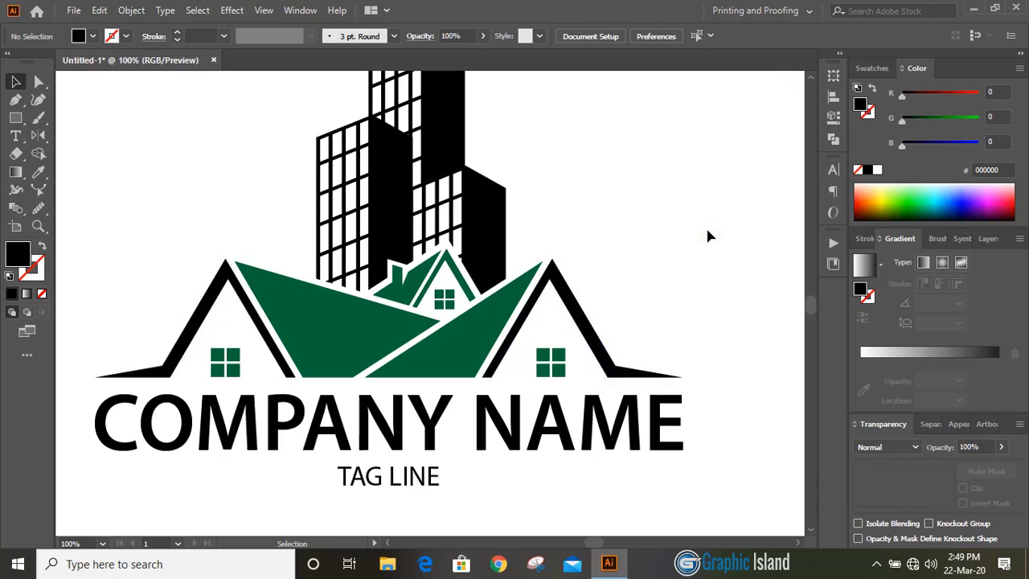
Fill both outer roof outlines and the tallest building with a tan swatch instead of black
{"action": "left_click", "coordinate": [227, 299]}
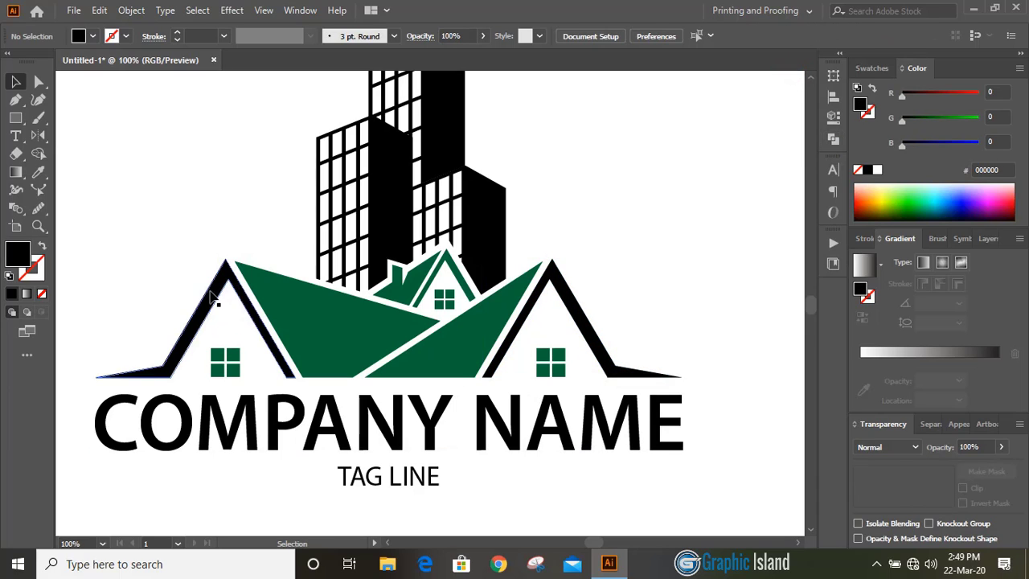
{"action": "left_click", "coordinate": [563, 294], "text": "shift"}
{"action": "scroll", "coordinate": [506, 167], "scroll_direction": "up", "scroll_amount": 2}
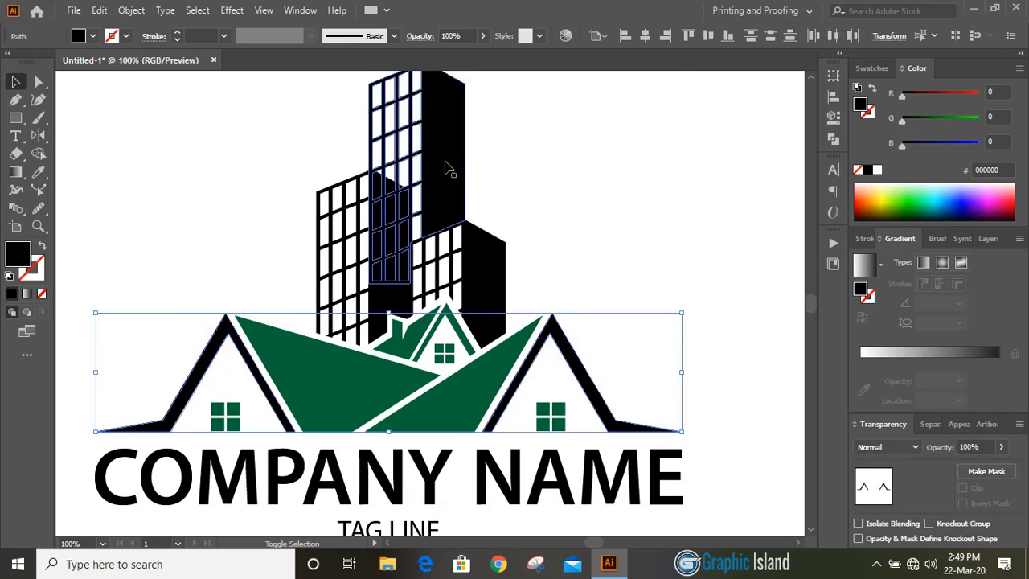
{"action": "left_click", "coordinate": [446, 164], "text": "shift"}
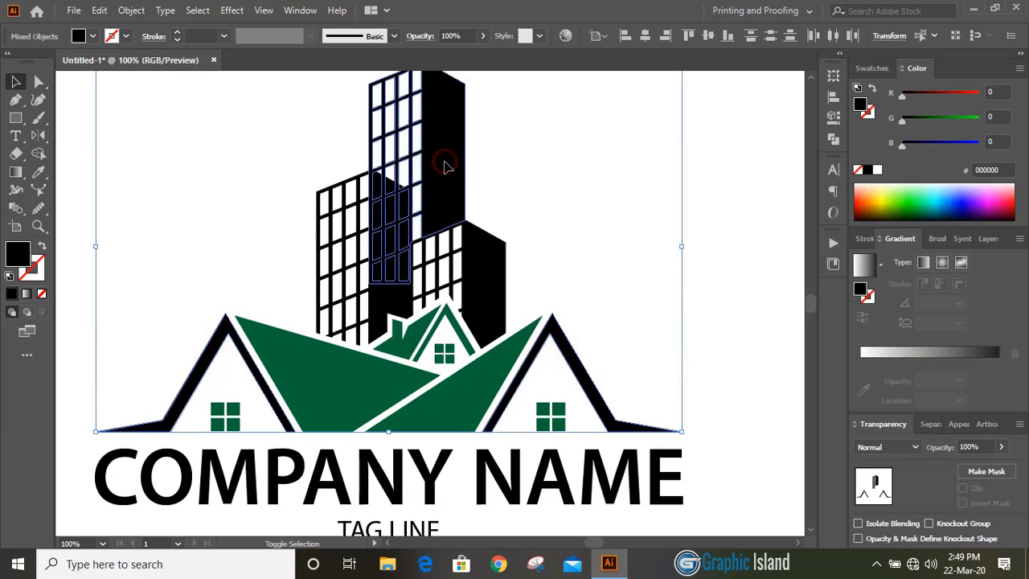
{"action": "left_click", "coordinate": [872, 67]}
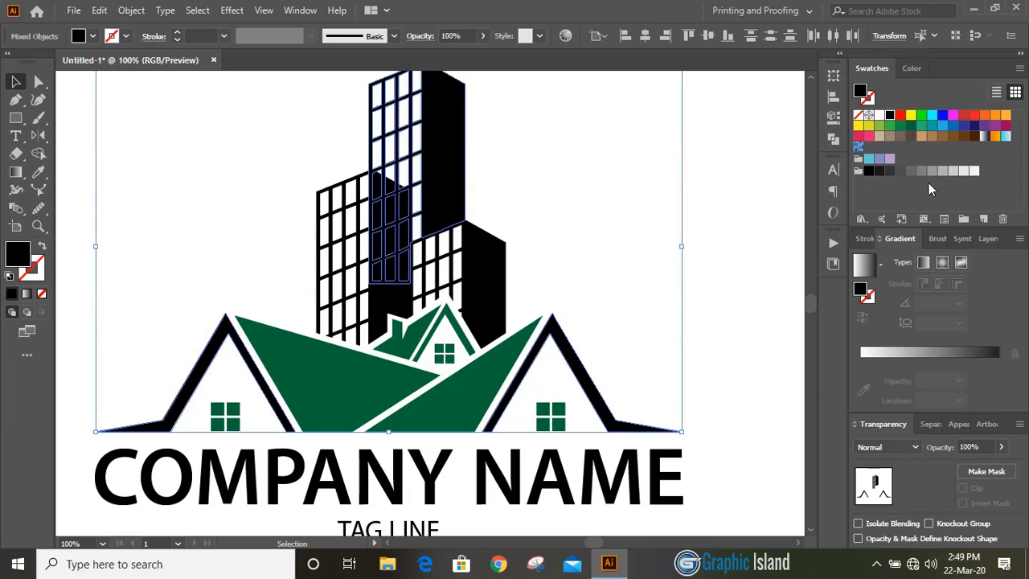
{"action": "left_click", "coordinate": [879, 136]}
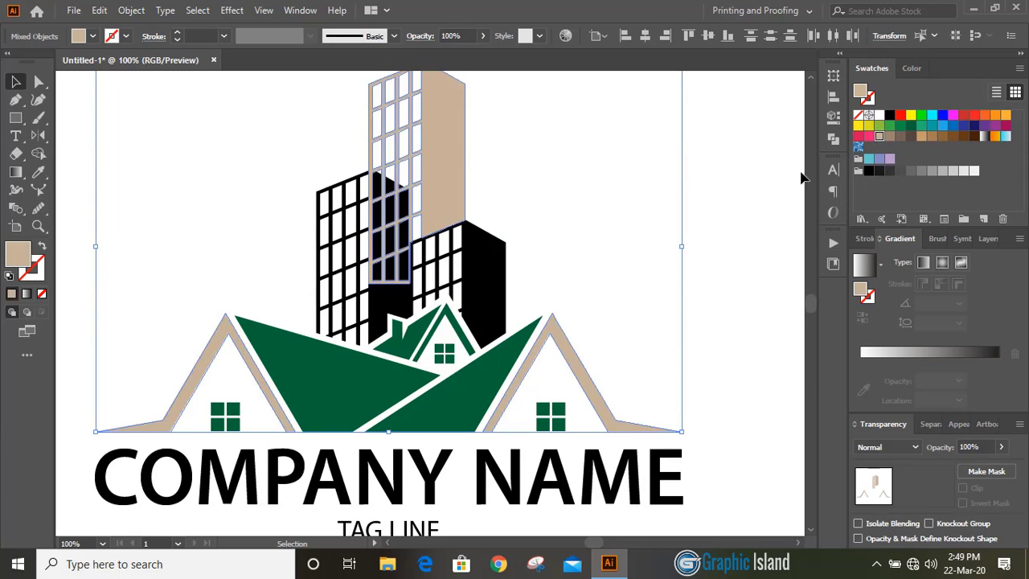
{"action": "left_click", "coordinate": [610, 233]}
{"action": "scroll", "coordinate": [617, 225], "scroll_direction": "down", "scroll_amount": 1}
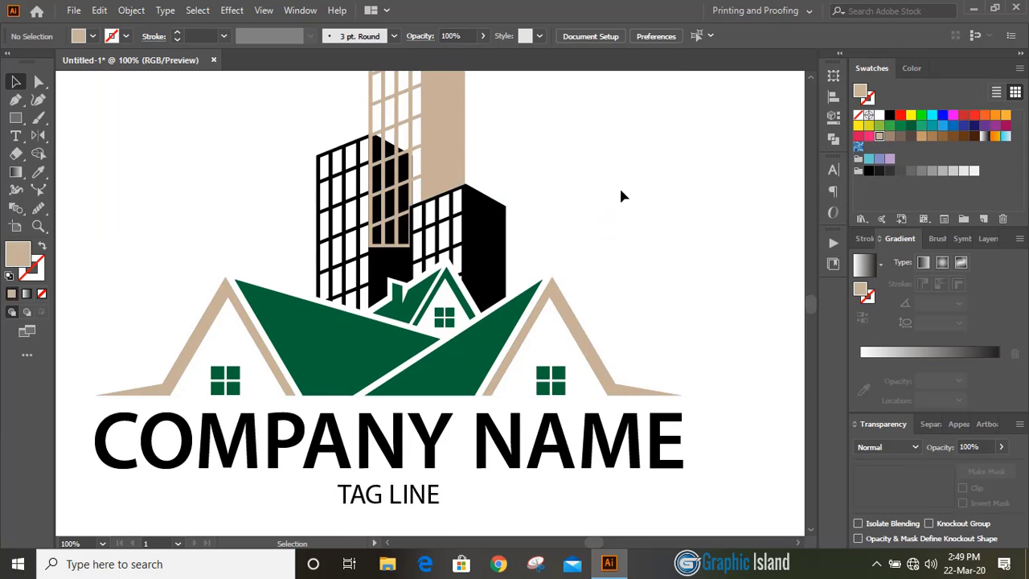
Send the tall tan building to the back, behind the black buildings
{"action": "left_click", "coordinate": [434, 128]}
{"action": "right_click", "coordinate": [432, 125]}
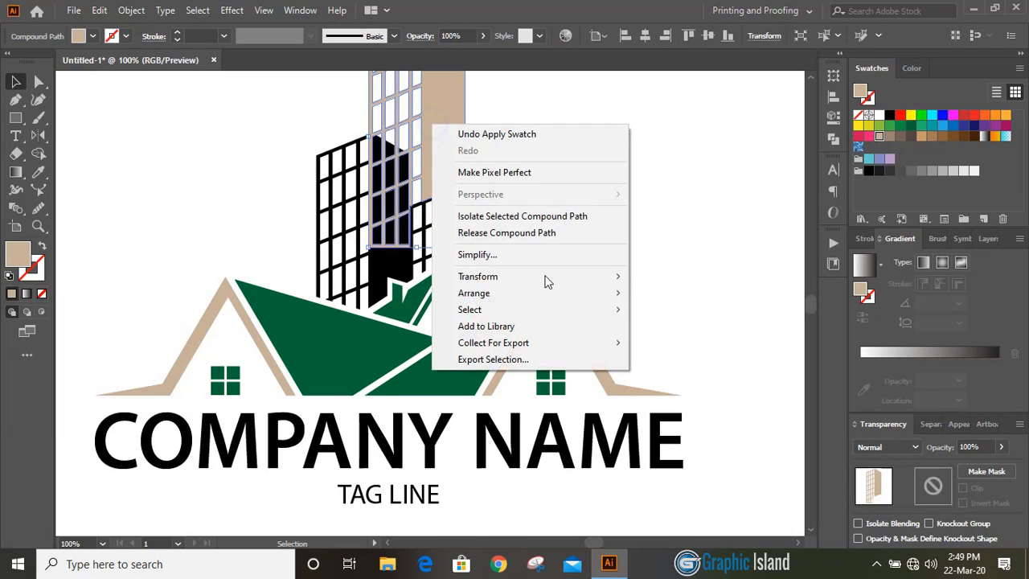
{"action": "mouse_move", "coordinate": [544, 298]}
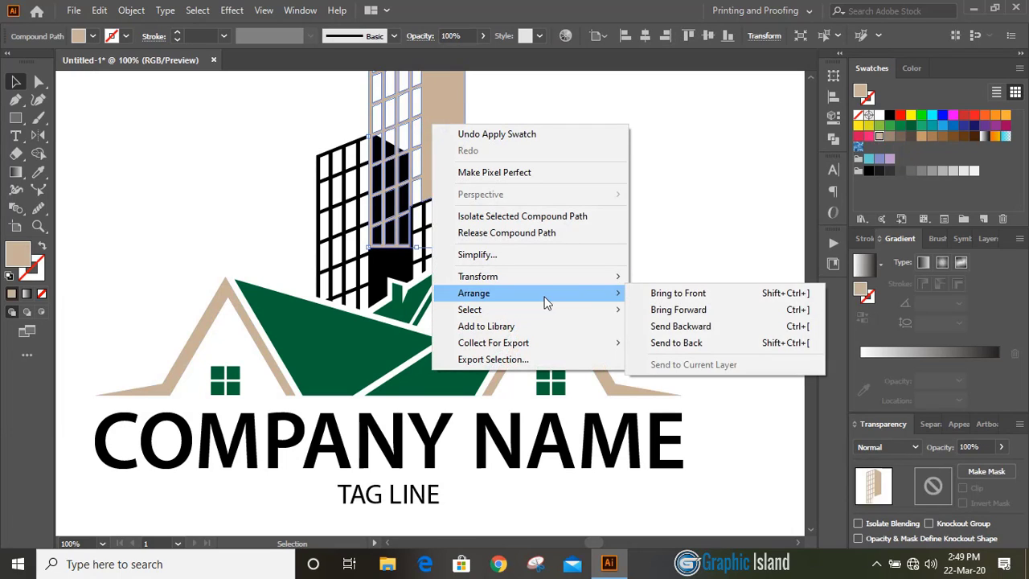
{"action": "left_click", "coordinate": [672, 344]}
{"action": "left_click", "coordinate": [633, 231]}
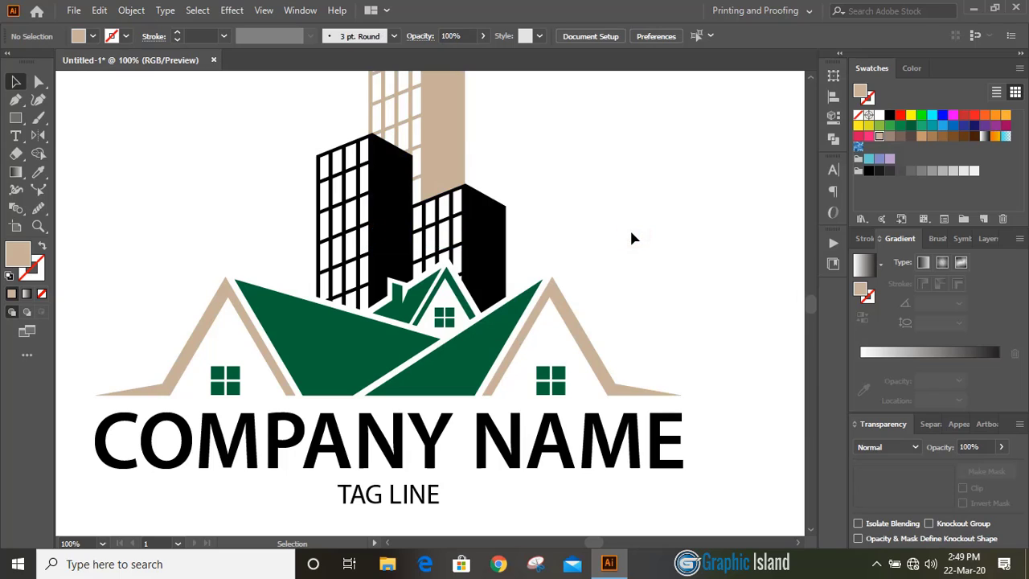
Select the left and right black buildings and the small green house together
{"action": "scroll", "coordinate": [635, 226], "scroll_direction": "up", "scroll_amount": 1}
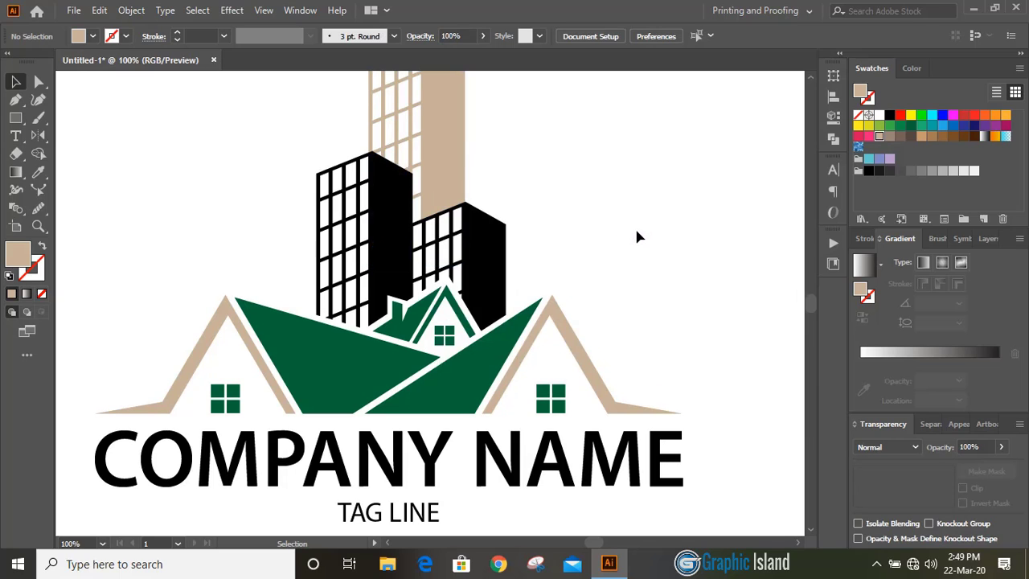
{"action": "left_click", "coordinate": [402, 239]}
{"action": "left_click", "coordinate": [497, 266], "text": "shift"}
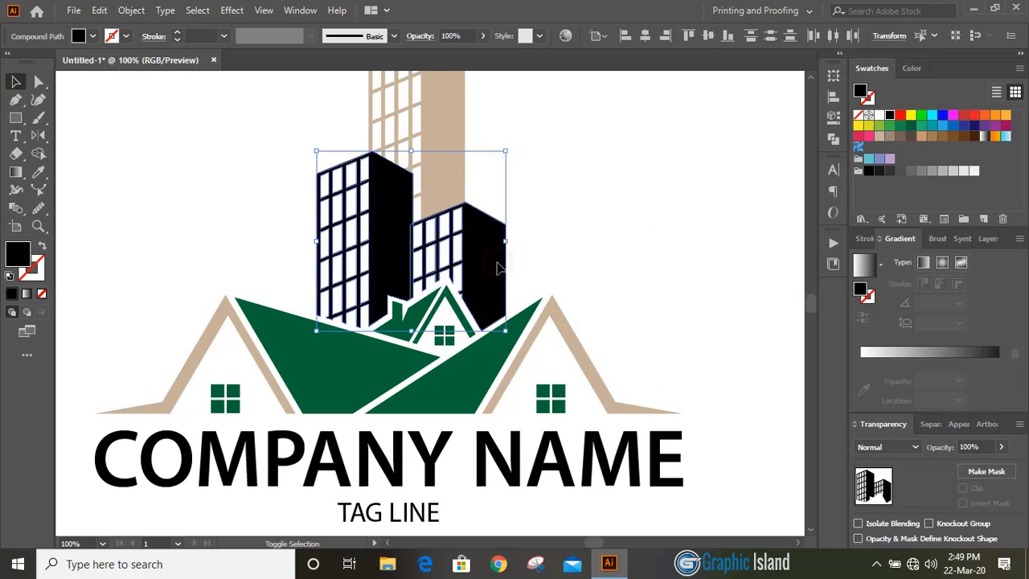
{"action": "left_click", "coordinate": [426, 310], "text": "shift"}
Fill the black buildings, green house and both green roofs with the lighter blue swatch
{"action": "left_click", "coordinate": [346, 363], "text": "shift"}
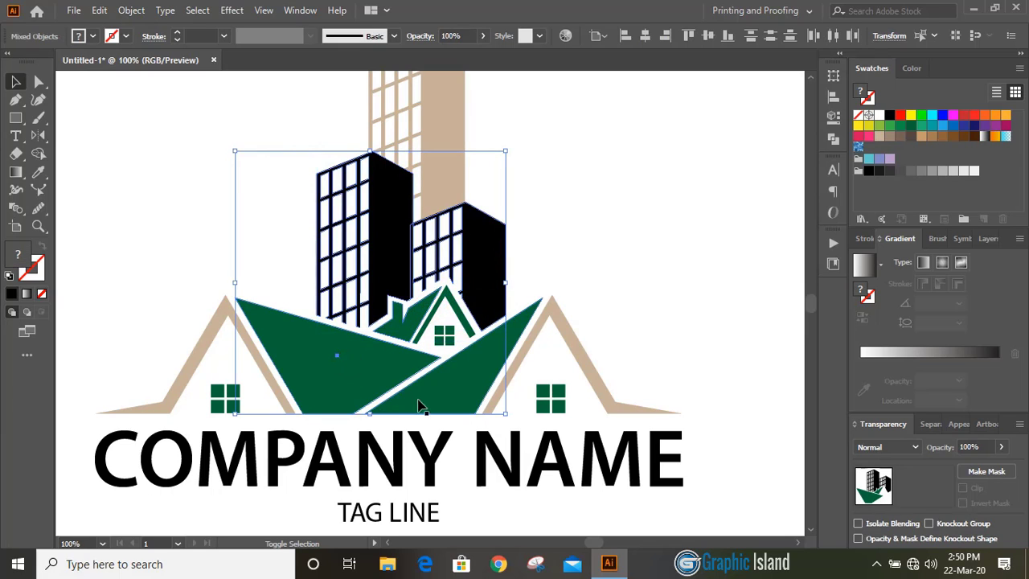
{"action": "left_click", "coordinate": [428, 400], "text": "shift"}
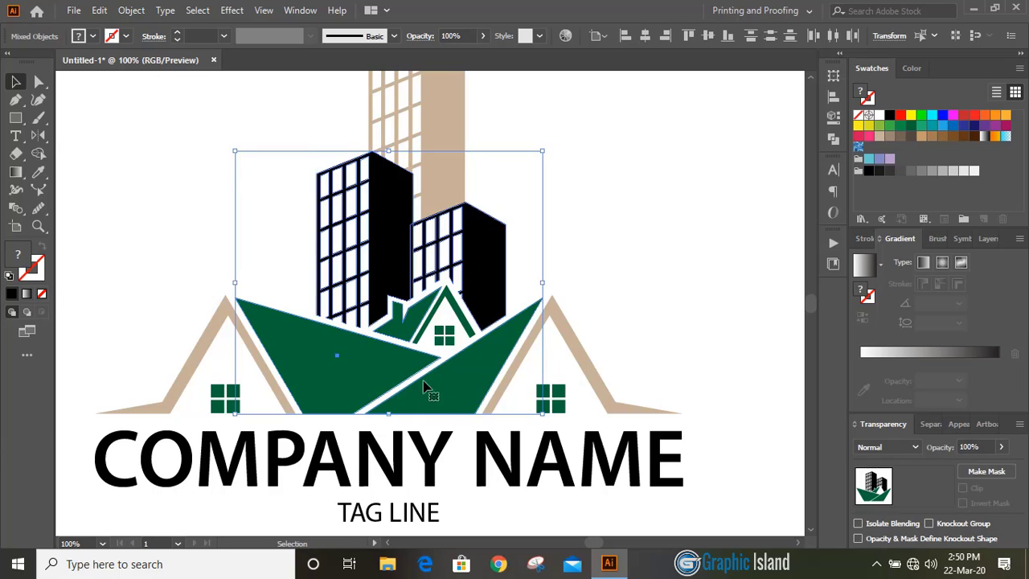
{"action": "left_click", "coordinate": [868, 160]}
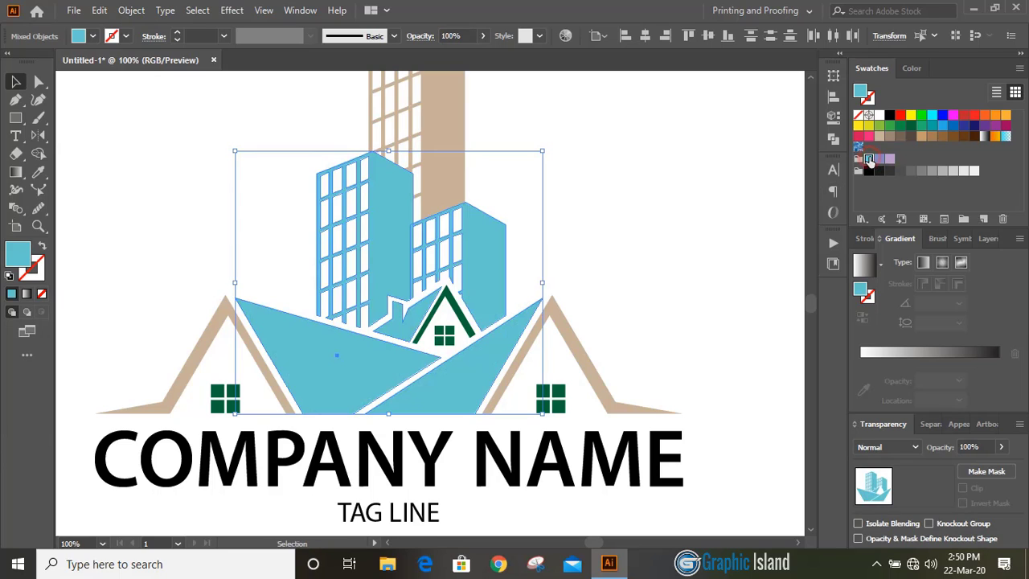
{"action": "left_click", "coordinate": [944, 127]}
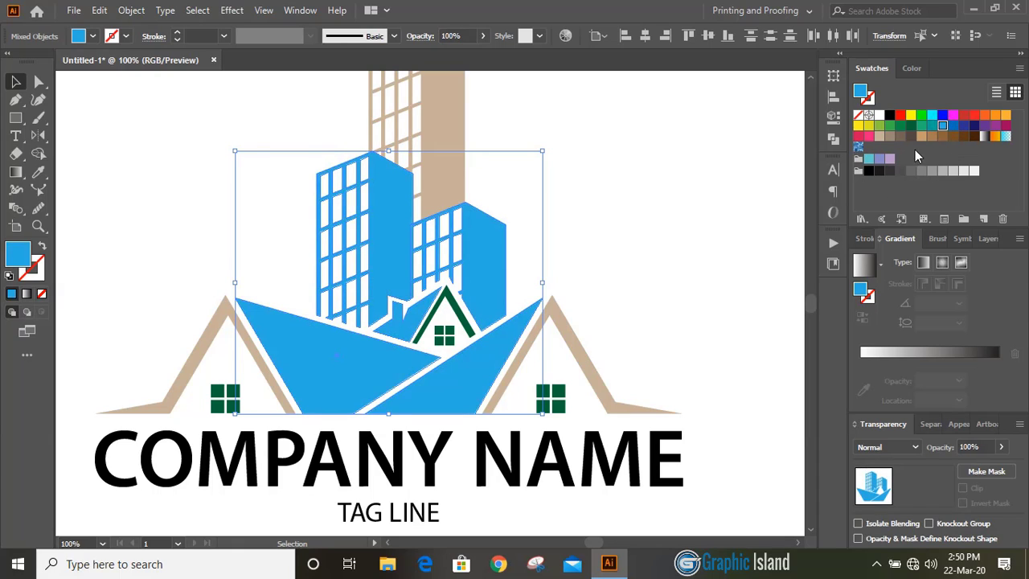
{"action": "left_click", "coordinate": [952, 126]}
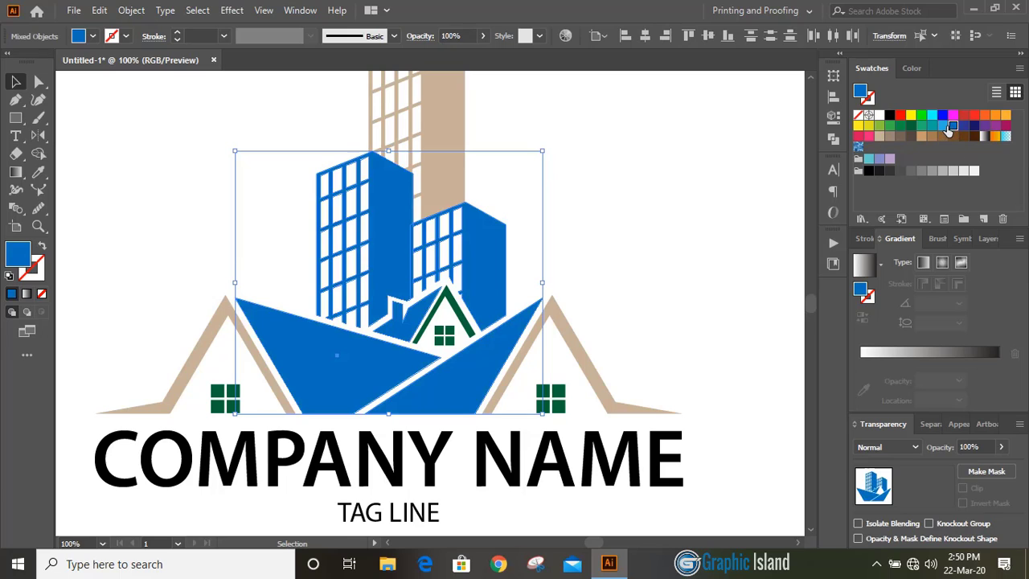
{"action": "left_click", "coordinate": [943, 128]}
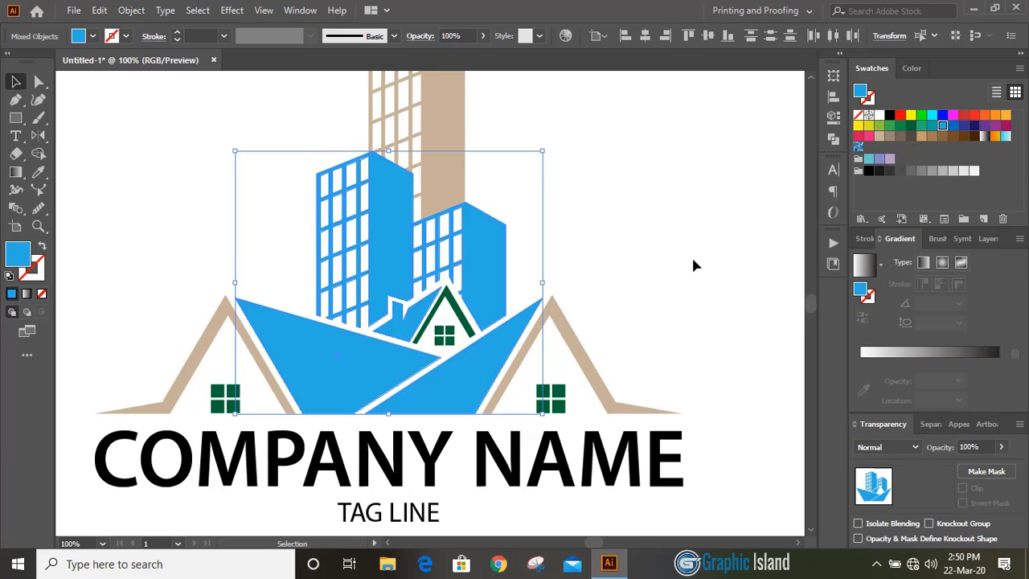
{"action": "left_click", "coordinate": [648, 238]}
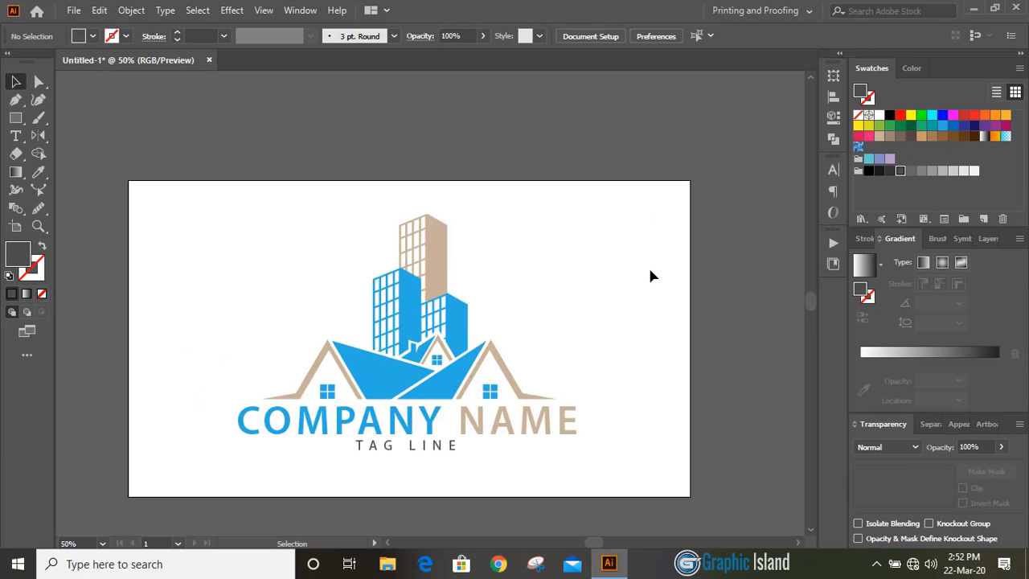
Open the legacy Save for Web dialog and fit the logo in the preview
{"action": "left_click", "coordinate": [71, 12]}
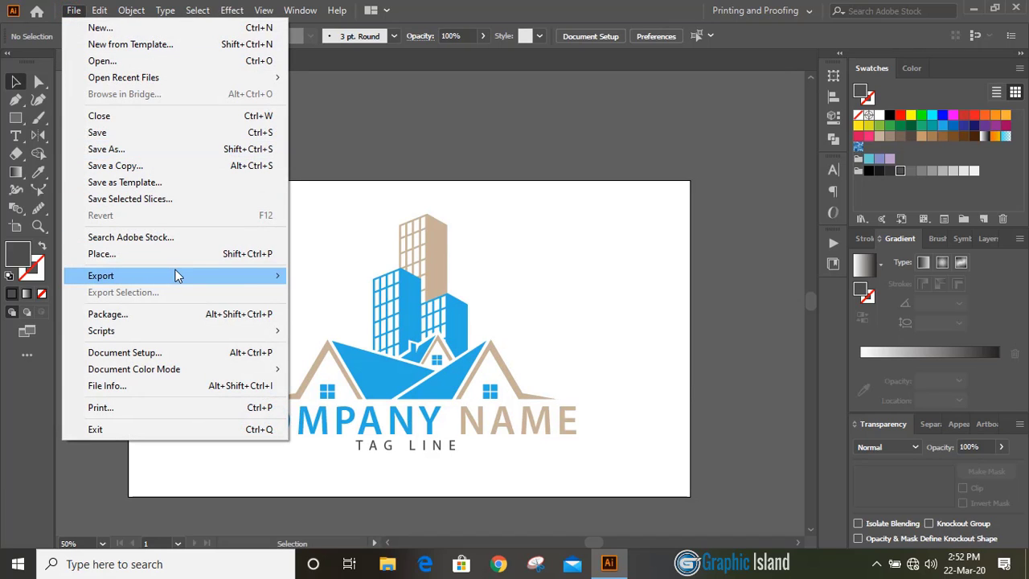
{"action": "mouse_move", "coordinate": [202, 278]}
{"action": "left_click", "coordinate": [360, 312]}
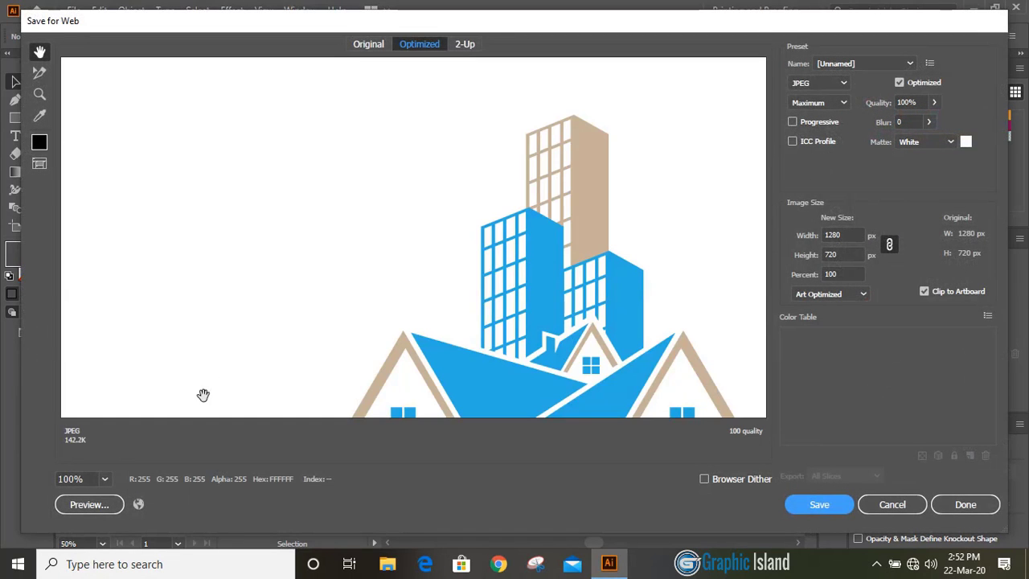
{"action": "left_click", "coordinate": [105, 479]}
{"action": "left_click", "coordinate": [119, 463]}
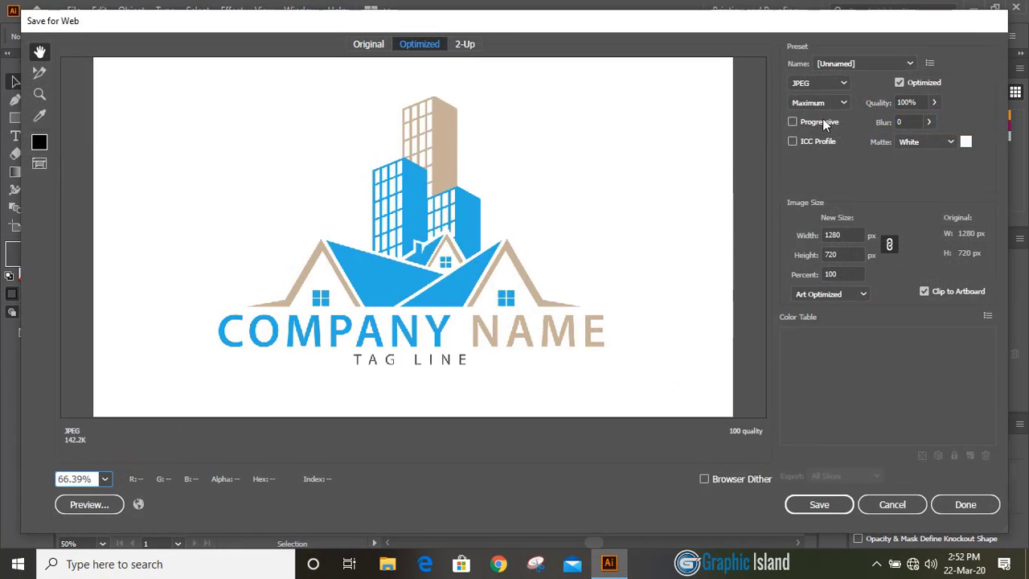
Set the export to transparent PNG-24 at 200% size, 2560×1440 px
{"action": "left_click", "coordinate": [843, 83]}
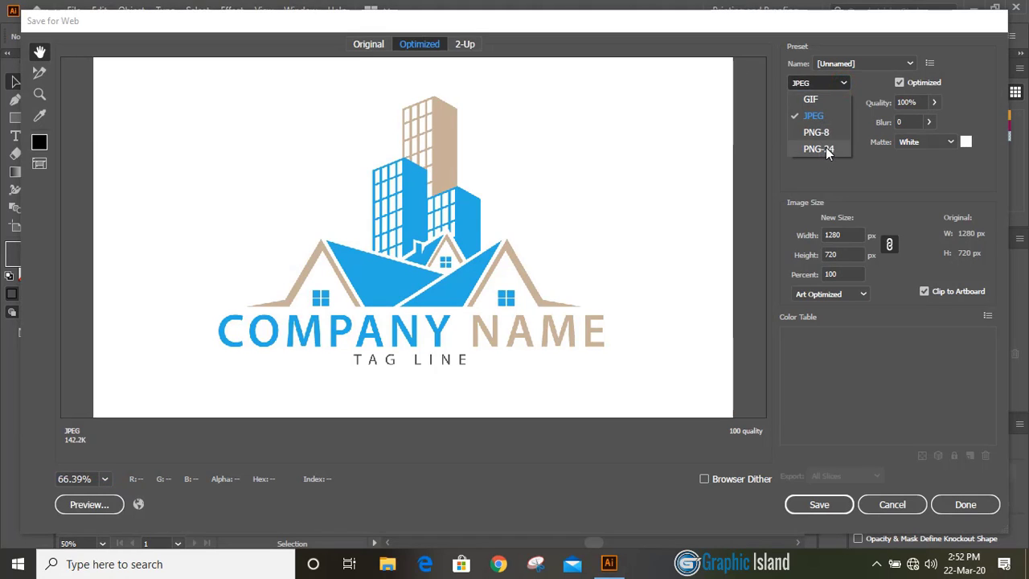
{"action": "left_click", "coordinate": [818, 149]}
{"action": "left_click", "coordinate": [793, 103]}
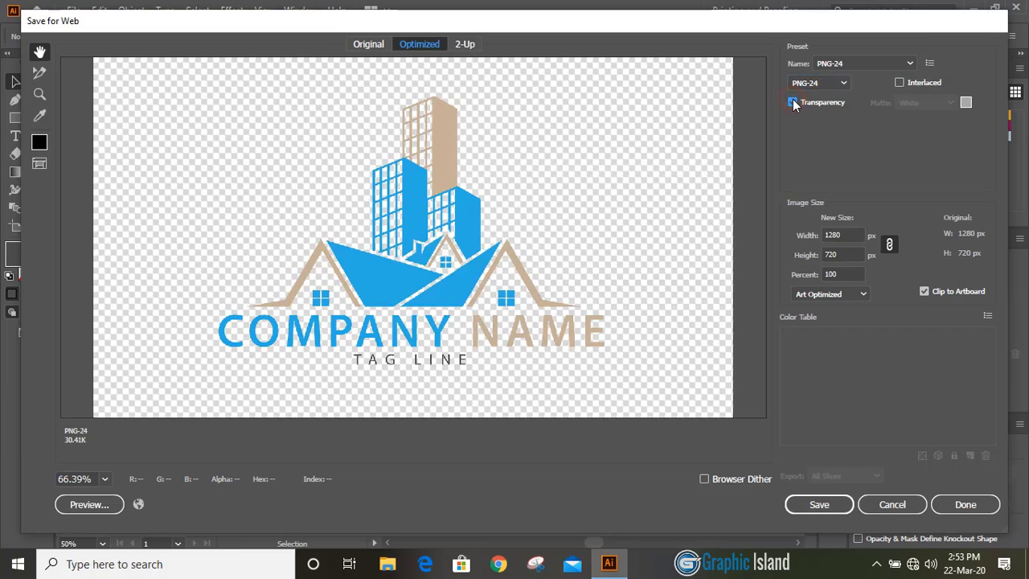
{"action": "left_click", "coordinate": [843, 274]}
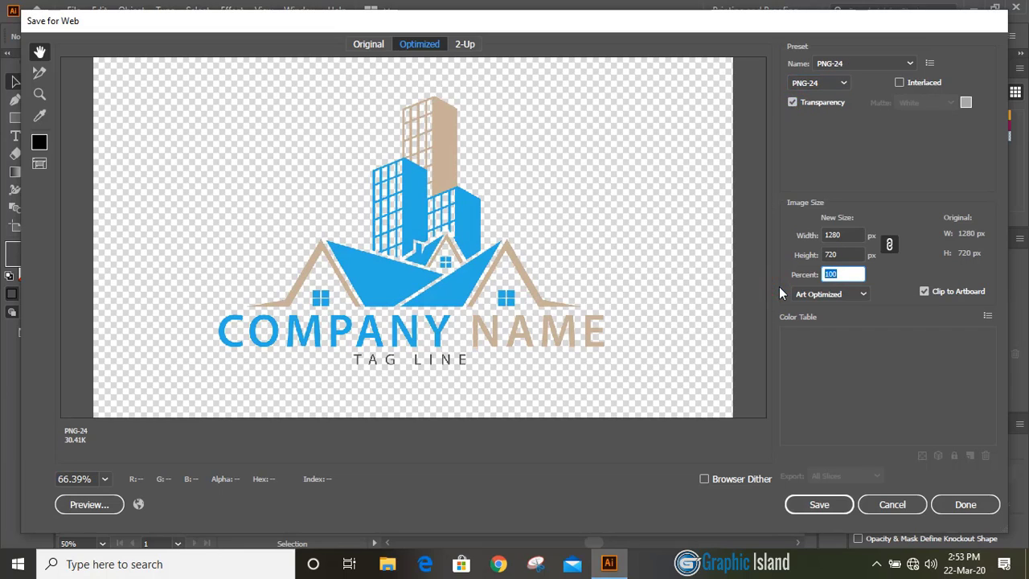
{"action": "type", "text": "200"}
{"action": "left_click", "coordinate": [846, 255]}
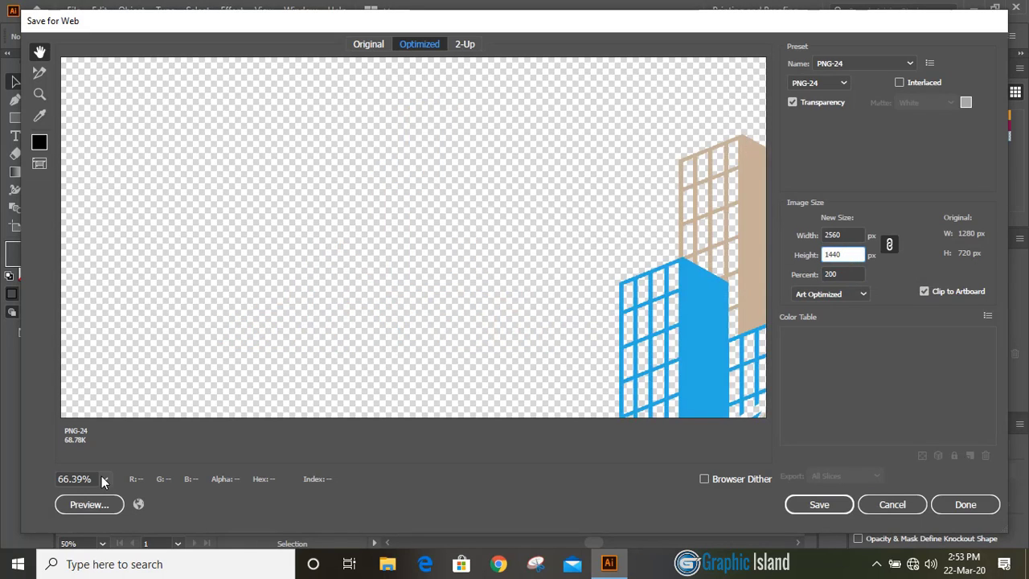
{"action": "left_click", "coordinate": [105, 479]}
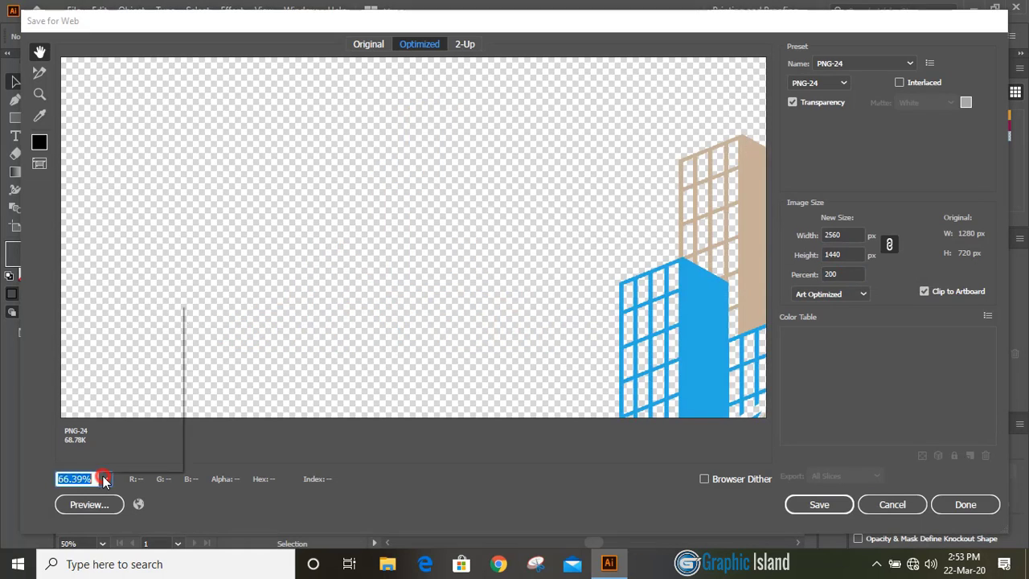
{"action": "left_click", "coordinate": [133, 464]}
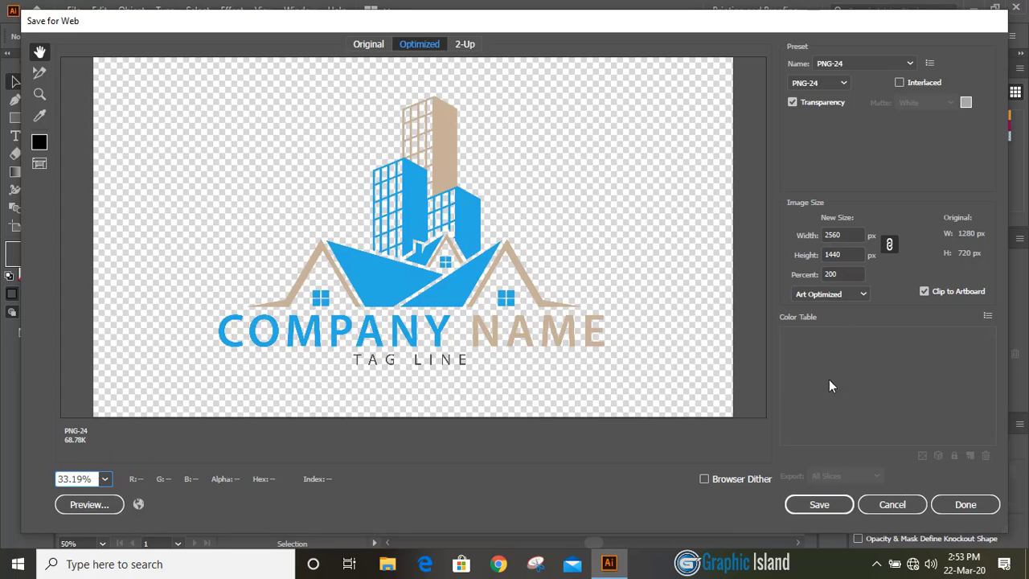
Save the optimized image as DDD on the Desktop
{"action": "left_click", "coordinate": [812, 505]}
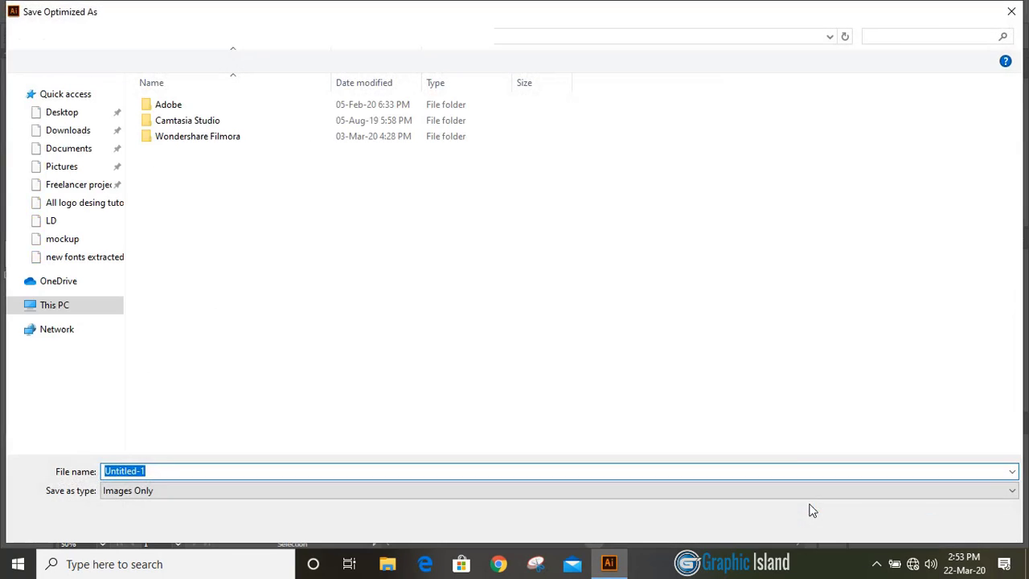
{"action": "left_click", "coordinate": [88, 121]}
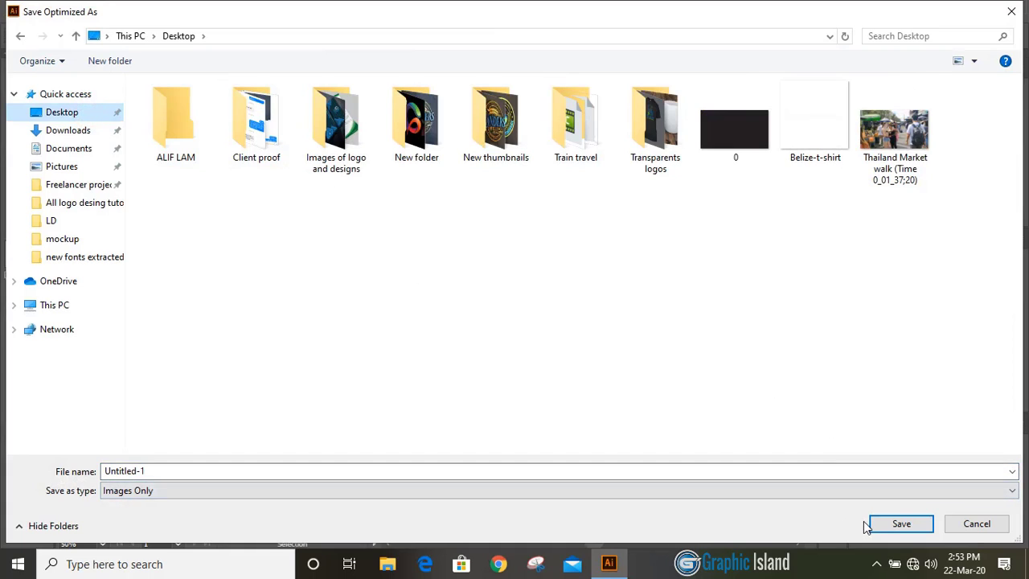
{"action": "left_click", "coordinate": [383, 468]}
{"action": "key", "text": "ctrl+a"}
{"action": "type", "text": "D"}
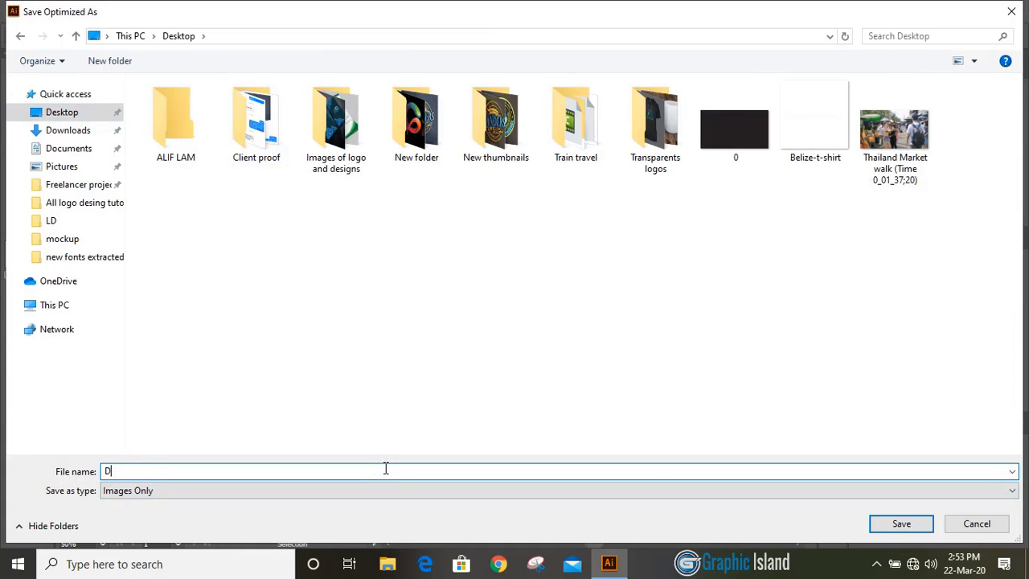
{"action": "type", "text": "DD"}
{"action": "left_click", "coordinate": [892, 523]}
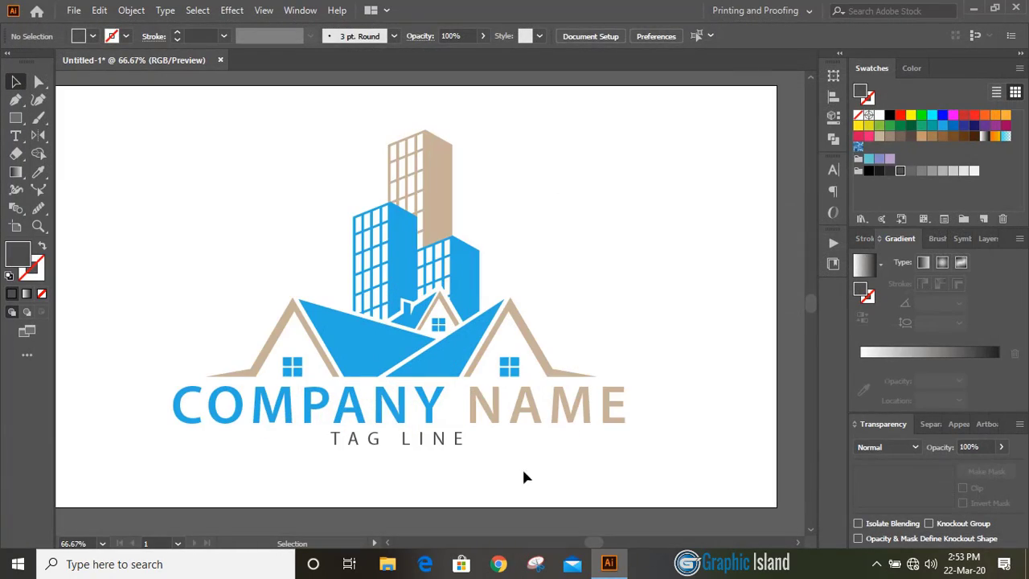
Launch Photoshop 2020 and open DDD.png from the Desktop
{"action": "left_click", "coordinate": [18, 565]}
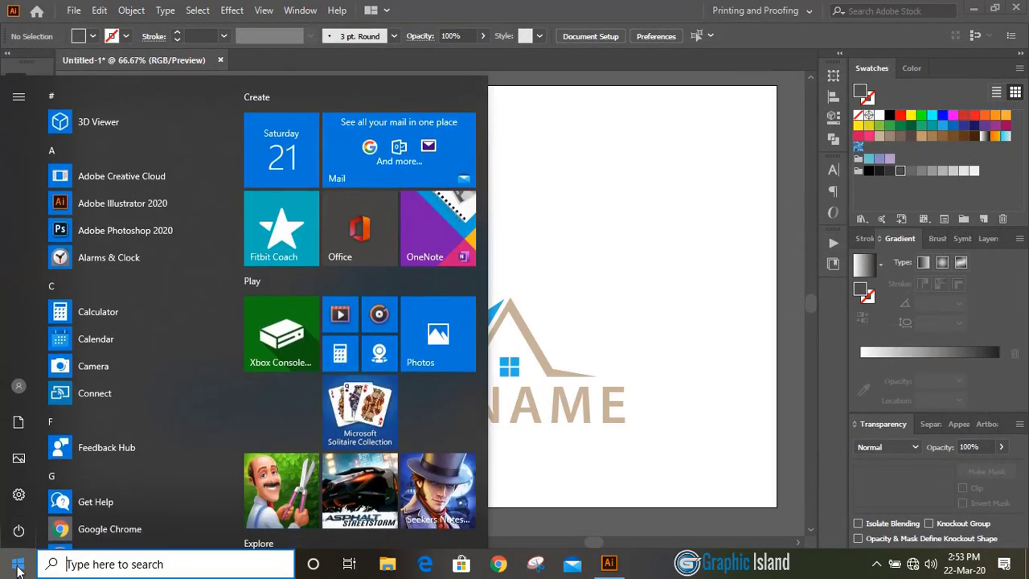
{"action": "left_click", "coordinate": [140, 232]}
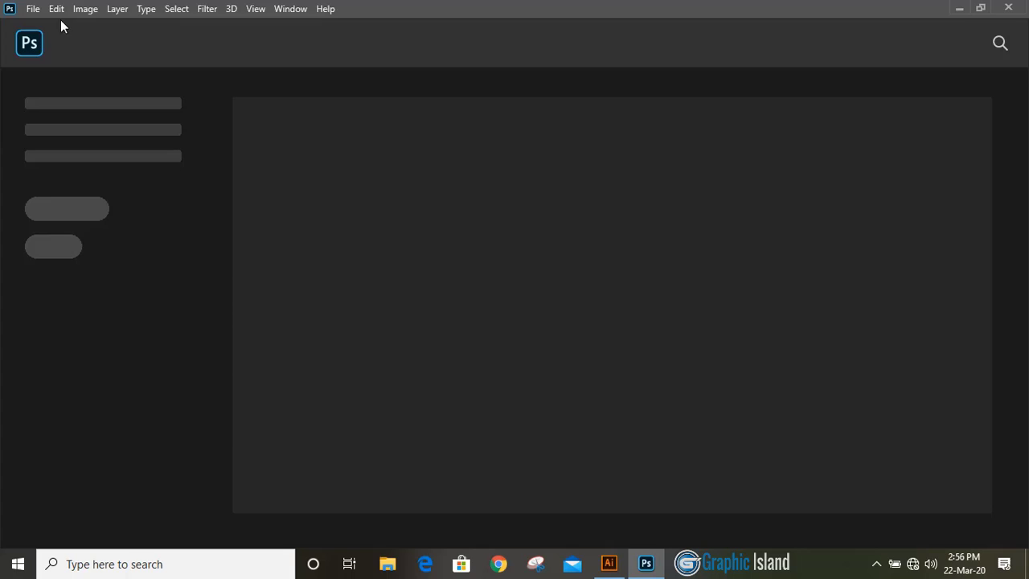
{"action": "left_click", "coordinate": [33, 8]}
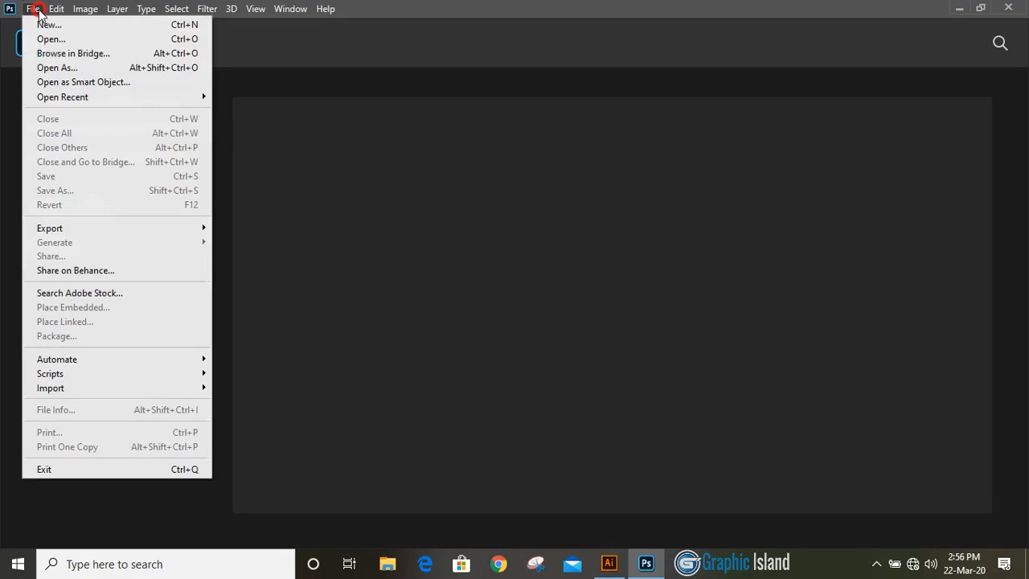
{"action": "left_click", "coordinate": [47, 39]}
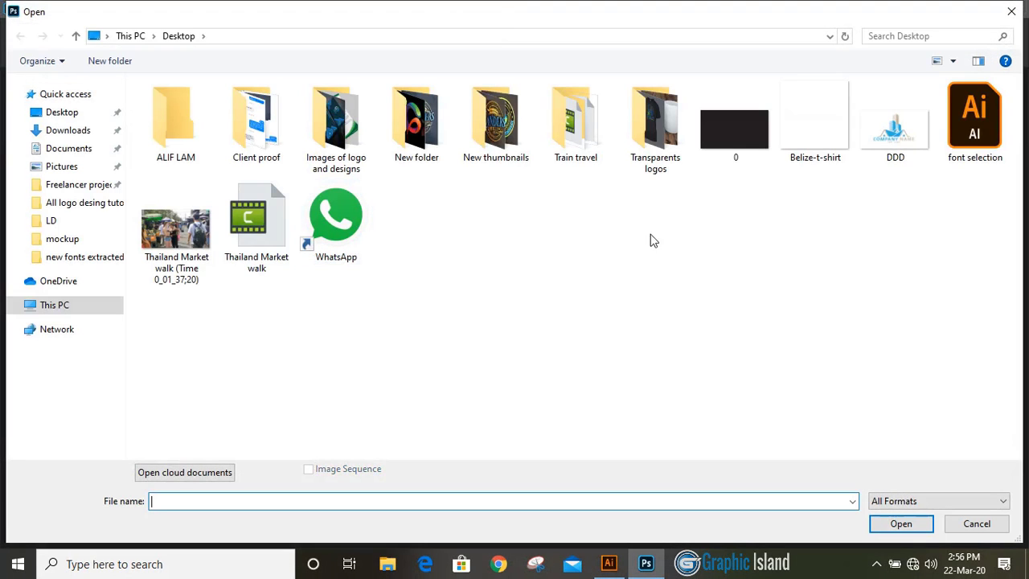
{"action": "double_click", "coordinate": [895, 115]}
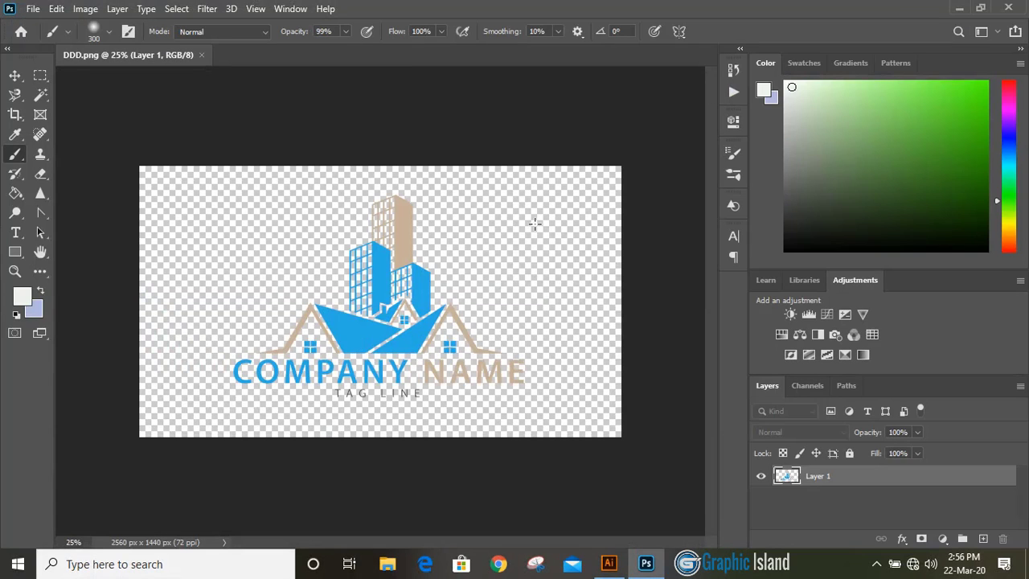
Open 3d glass window logo mockup.psd from mockup > Popular mock up > Mockup, then its Your Logo smart object
{"action": "left_click", "coordinate": [32, 10]}
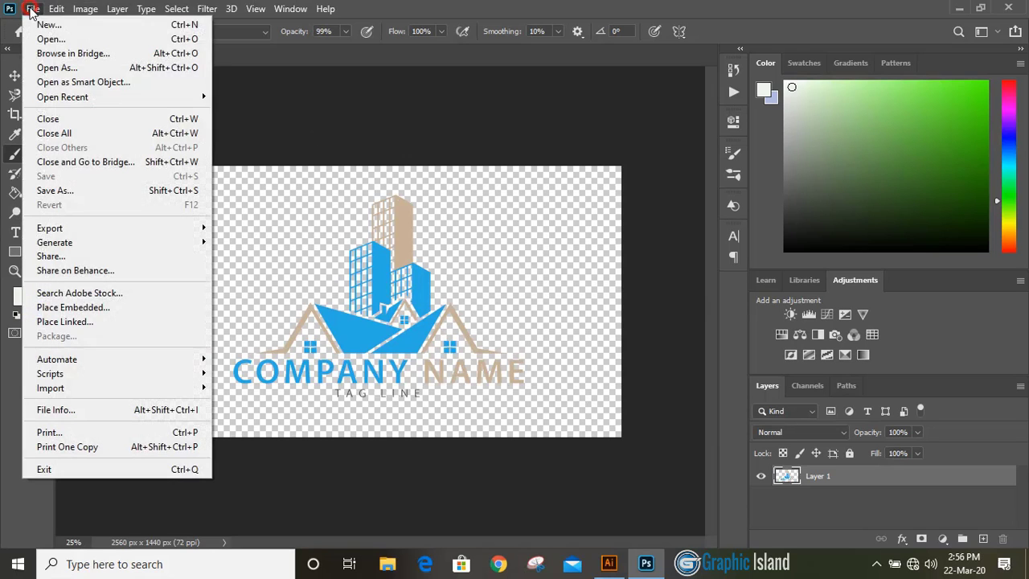
{"action": "left_click", "coordinate": [47, 39]}
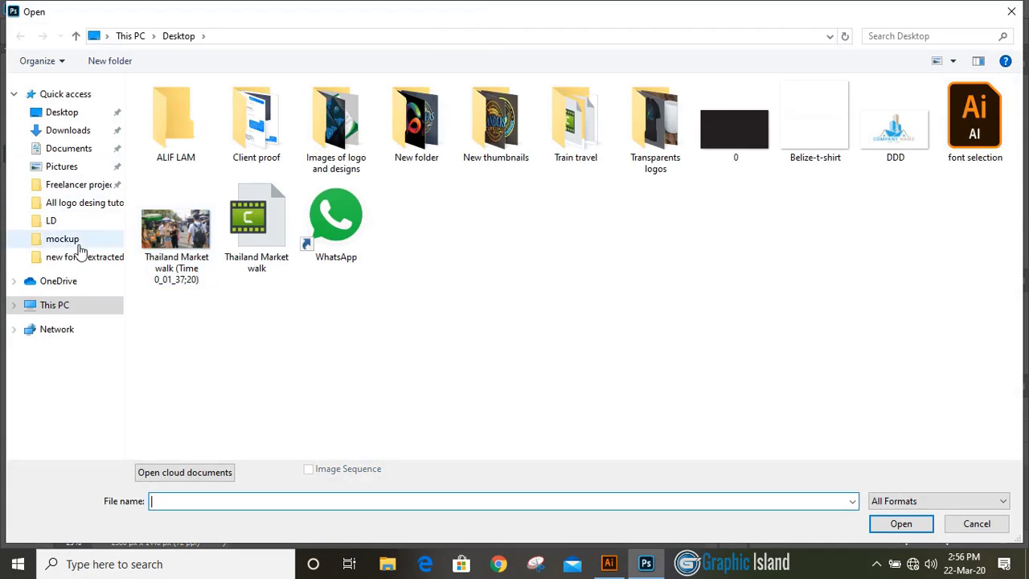
{"action": "left_click", "coordinate": [86, 241]}
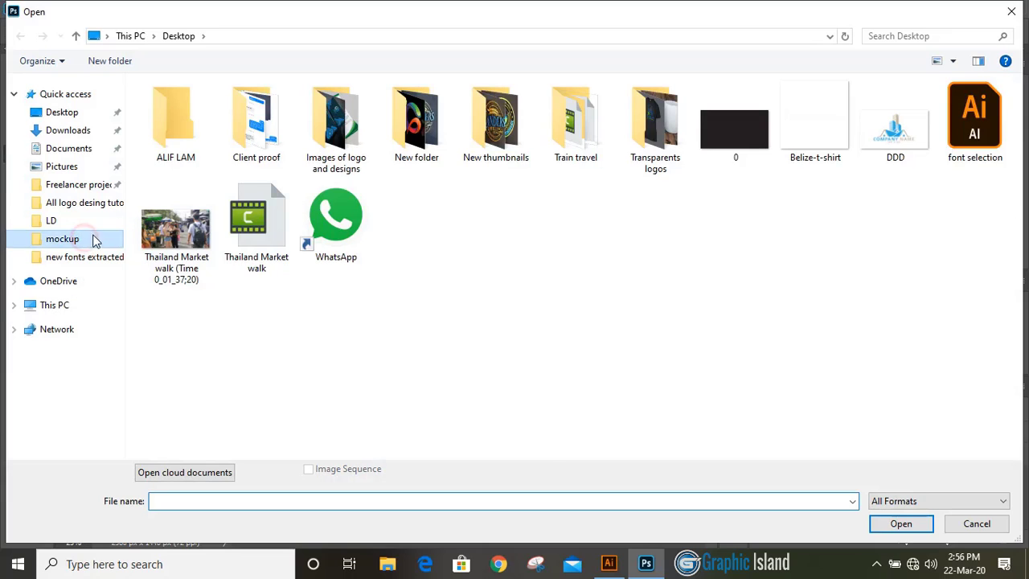
{"action": "double_click", "coordinate": [774, 140]}
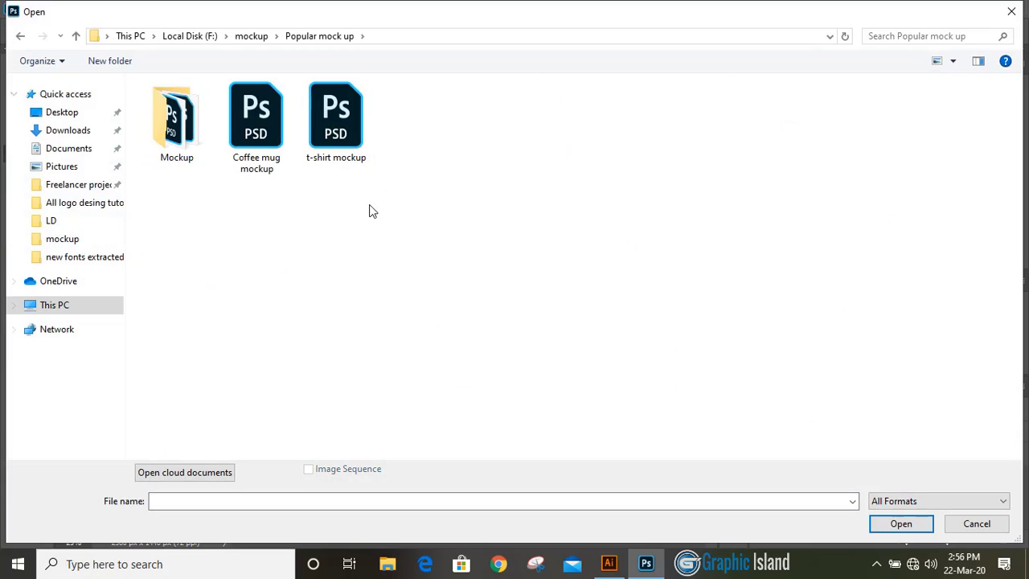
{"action": "double_click", "coordinate": [179, 118]}
{"action": "double_click", "coordinate": [189, 128]}
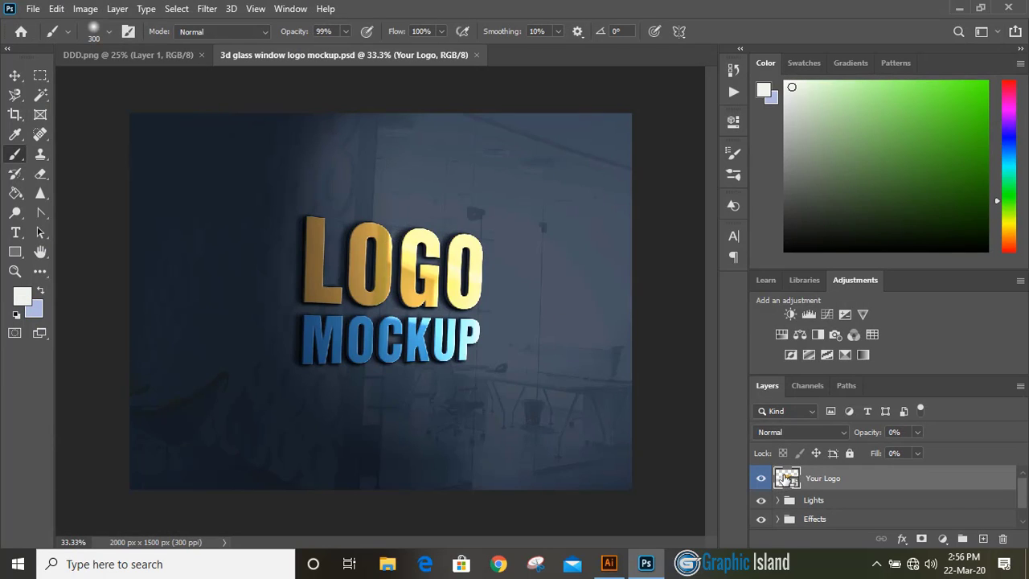
{"action": "double_click", "coordinate": [784, 478]}
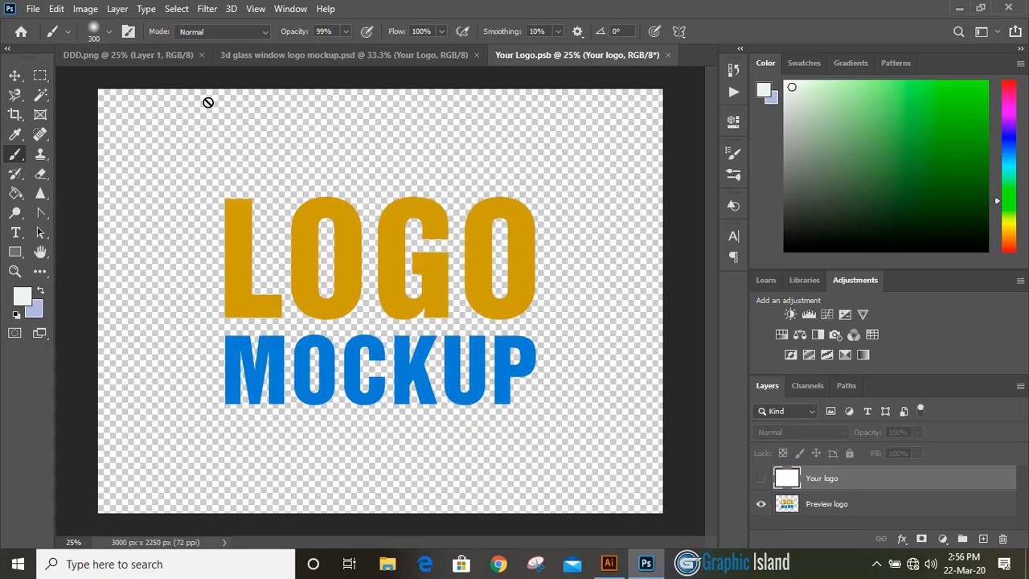
Move the DDD.png logo into Your Logo.psb, accepting the colour profile mismatch
{"action": "left_click", "coordinate": [144, 61]}
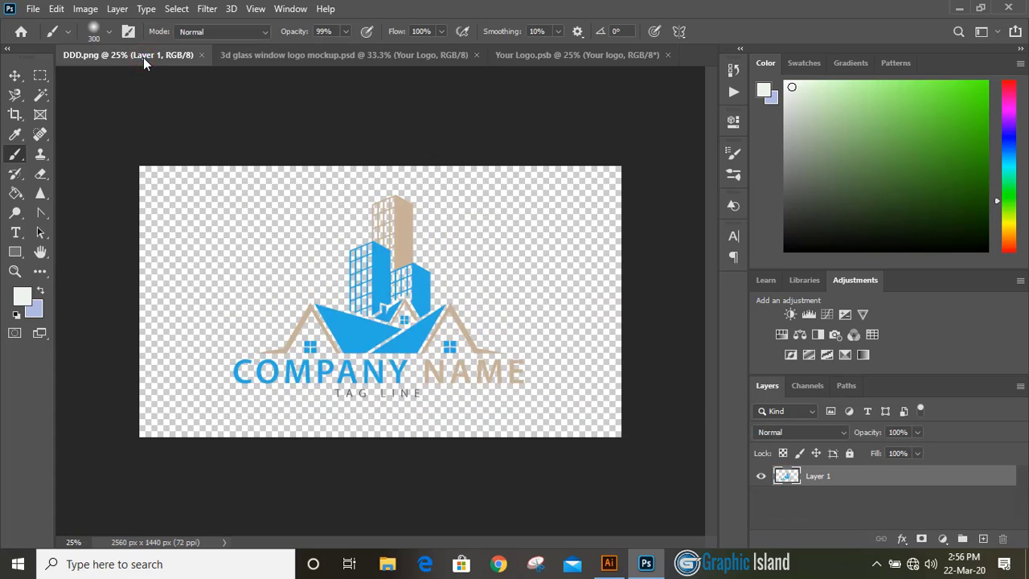
{"action": "left_click", "coordinate": [15, 76]}
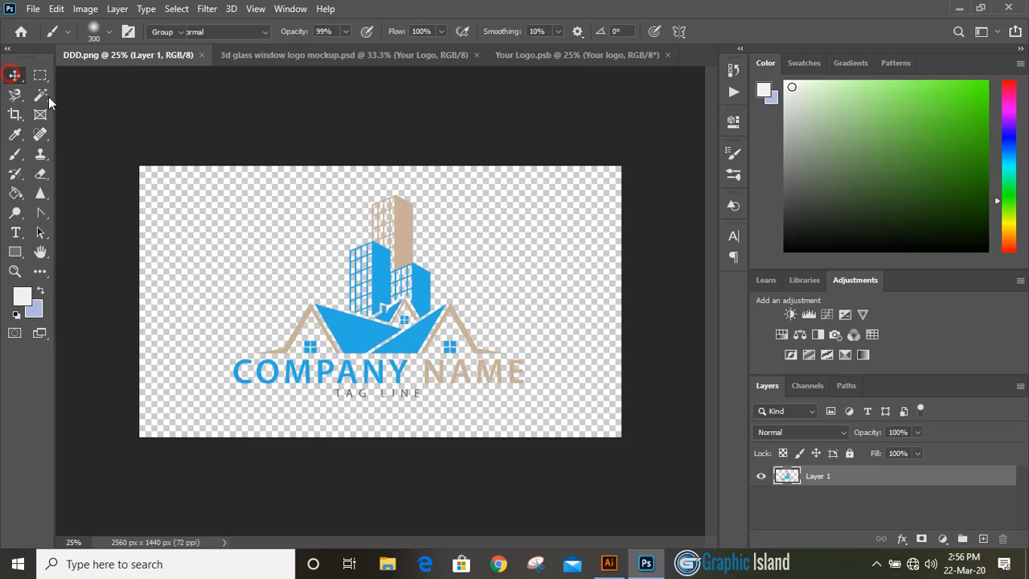
{"action": "mouse_move", "coordinate": [413, 295]}
{"action": "left_mouse_down"}
{"action": "mouse_move", "coordinate": [493, 236]}
{"action": "mouse_move", "coordinate": [549, 105]}
{"action": "mouse_move", "coordinate": [553, 58]}
{"action": "mouse_move", "coordinate": [463, 128]}
{"action": "mouse_move", "coordinate": [460, 312]}
{"action": "mouse_move", "coordinate": [404, 311]}
{"action": "left_mouse_up"}
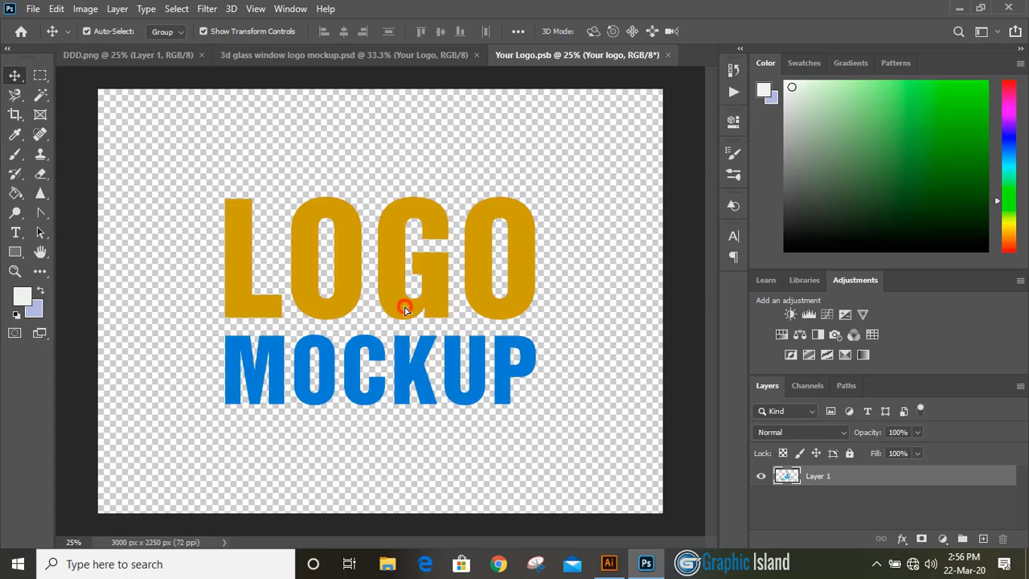
{"action": "left_click", "coordinate": [588, 246]}
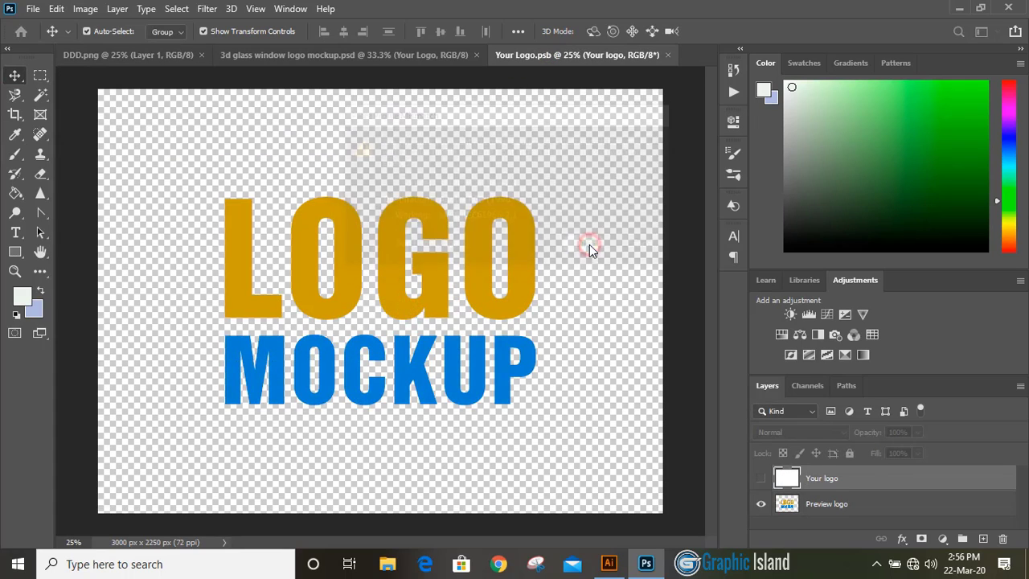
Enlarge the logo to 120.17% over the placeholder and commit the transform
{"action": "left_click_drag", "start_coordinate": [448, 347], "coordinate": [461, 339]}
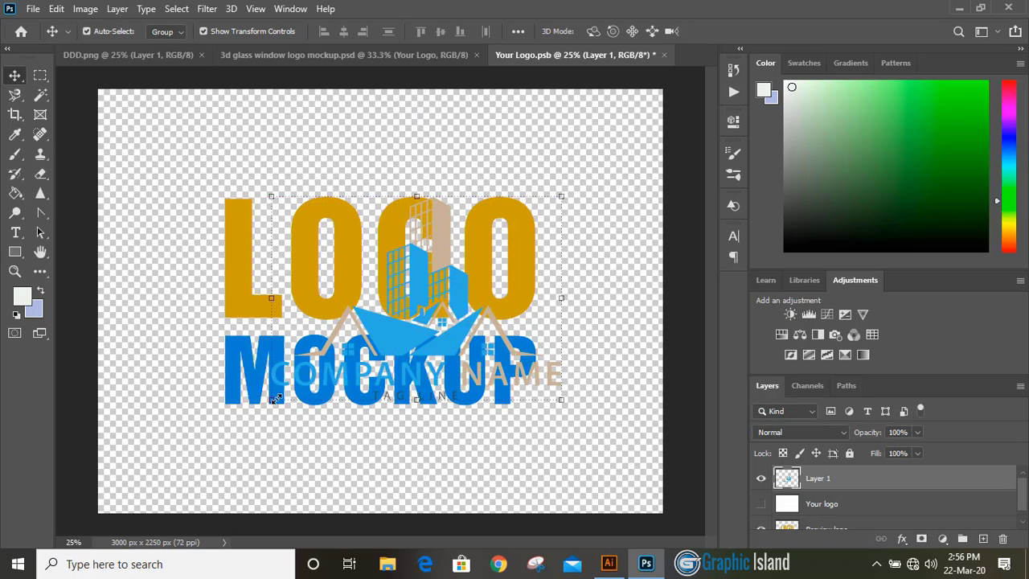
{"action": "left_click_drag", "start_coordinate": [273, 399], "coordinate": [251, 426]}
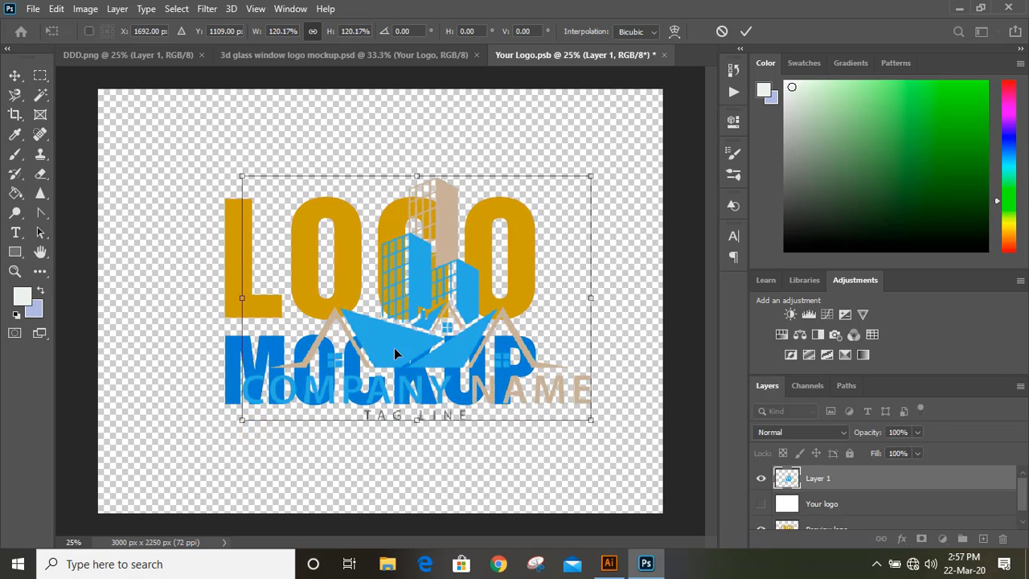
{"action": "left_click_drag", "start_coordinate": [389, 347], "coordinate": [382, 342]}
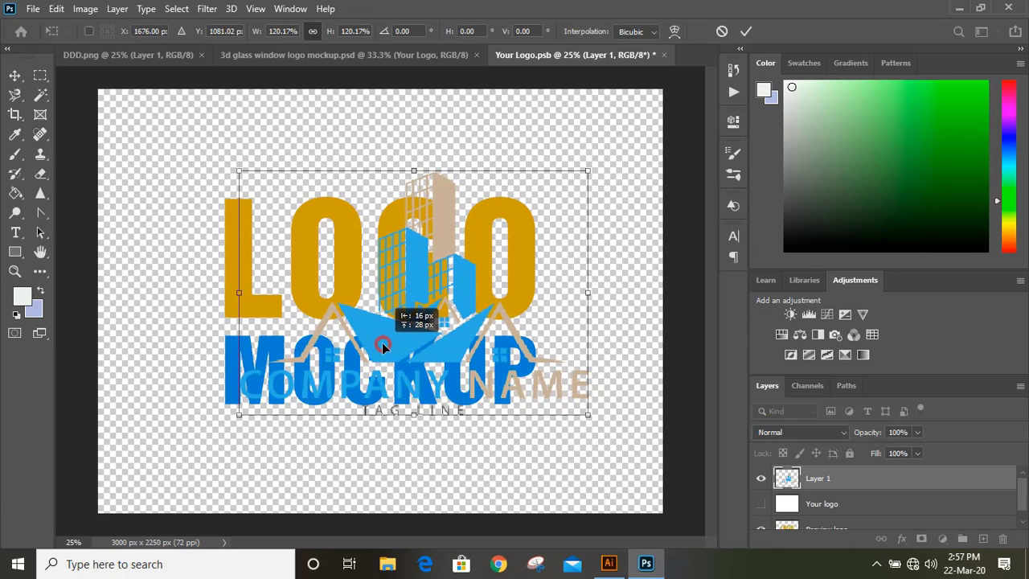
{"action": "left_click", "coordinate": [746, 33]}
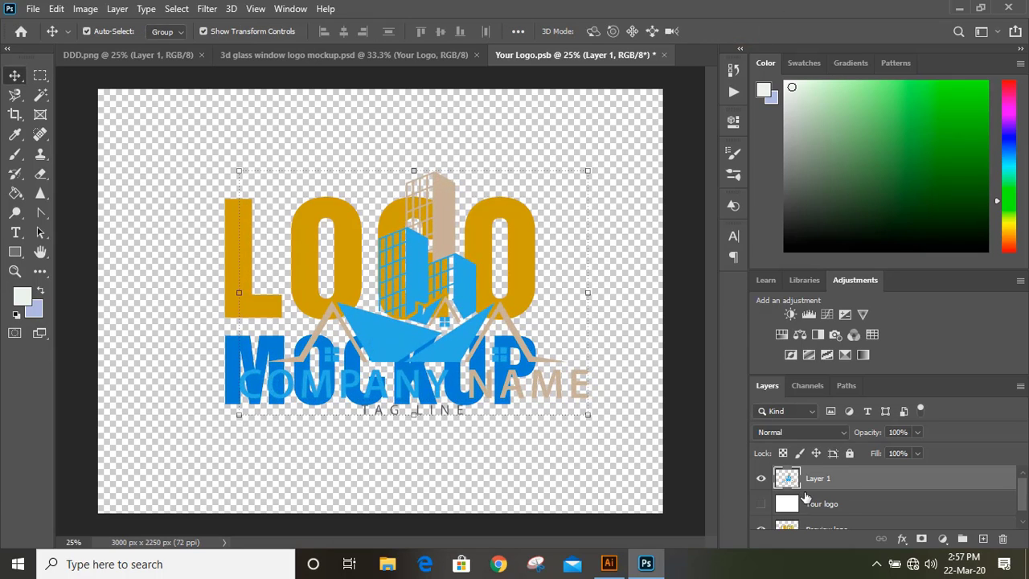
Hide the Preview logo layer and close Your Logo.psb
{"action": "scroll", "coordinate": [794, 508], "scroll_direction": "down", "scroll_amount": 1}
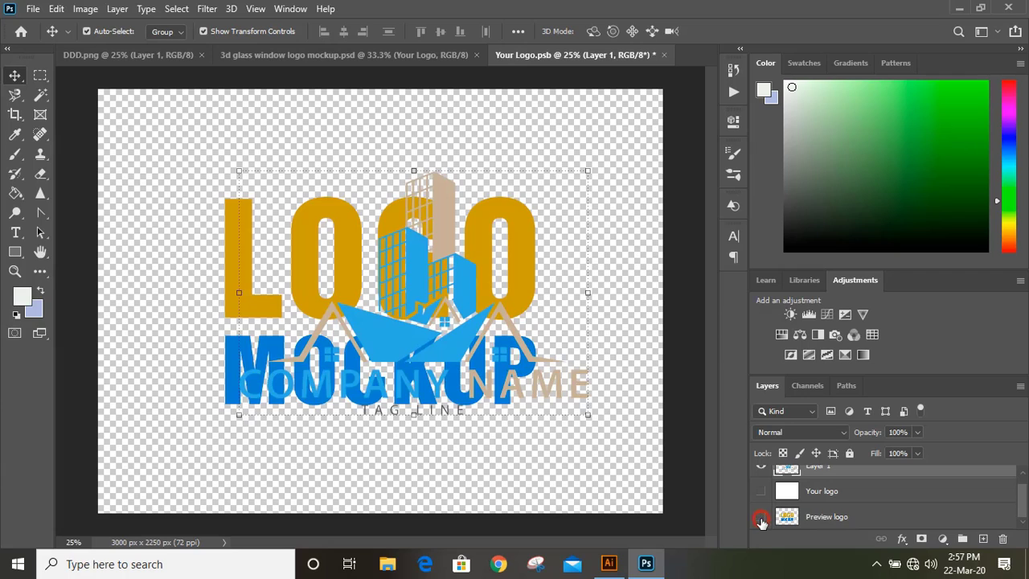
{"action": "left_click", "coordinate": [760, 518]}
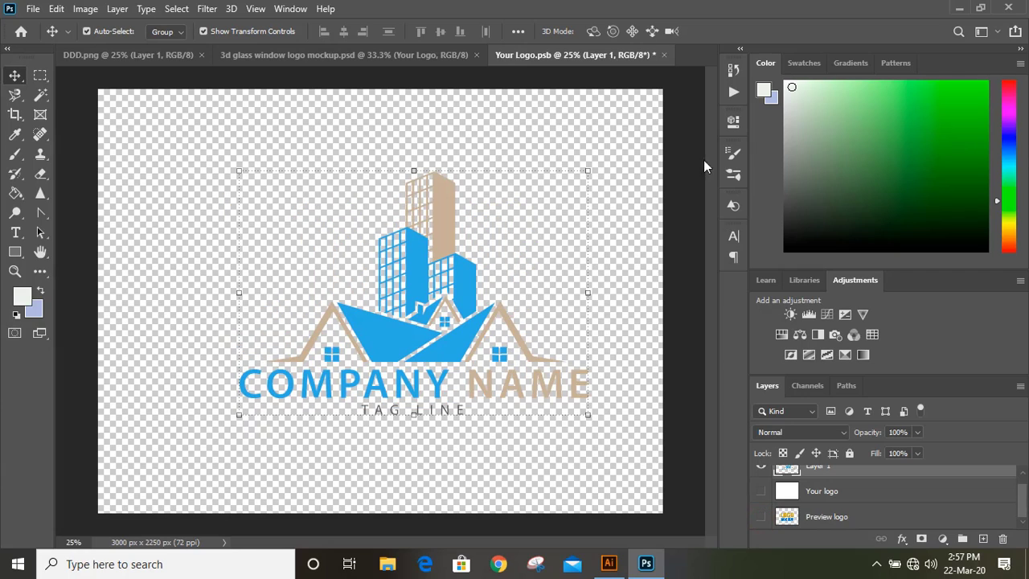
{"action": "left_click", "coordinate": [665, 54]}
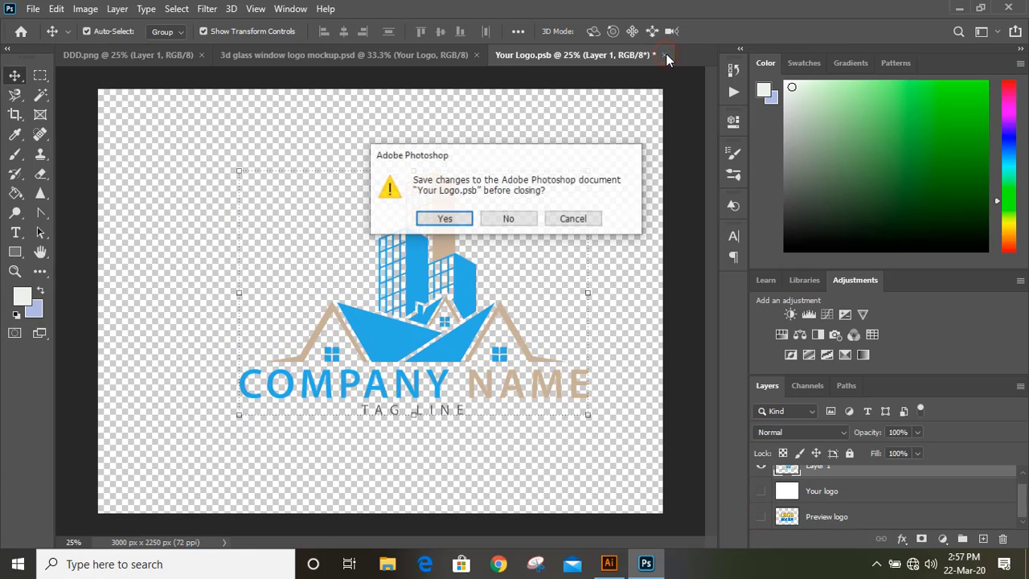
Save Your Logo.psb and zoom into the glass window mockup to view the 3D logo
{"action": "left_click", "coordinate": [444, 220]}
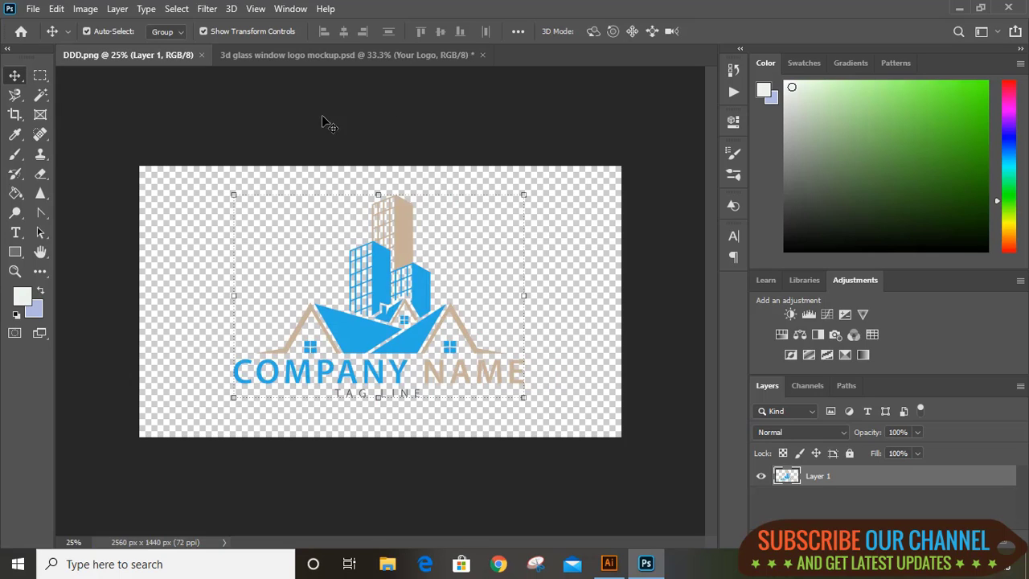
{"action": "left_click", "coordinate": [329, 56]}
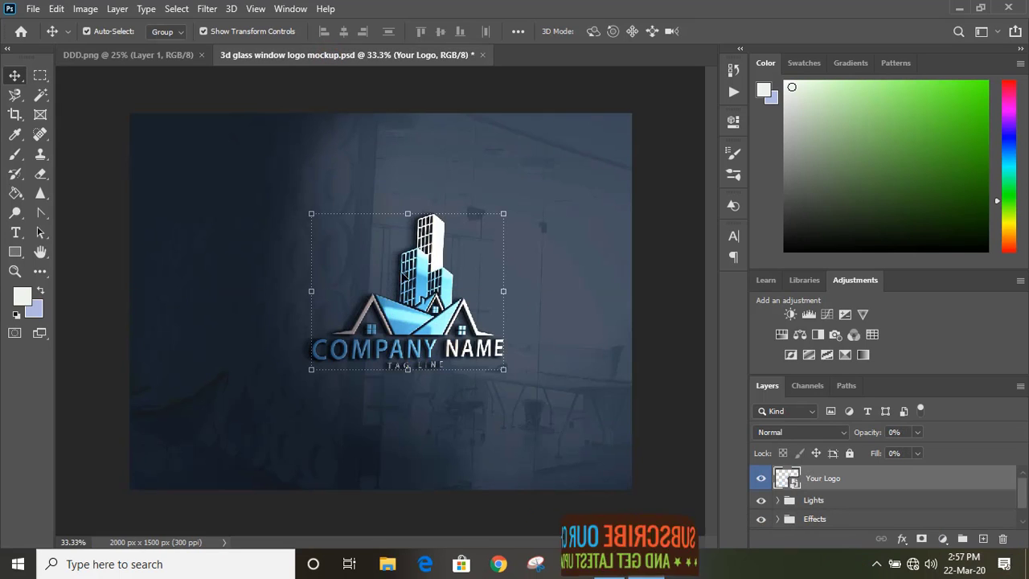
{"action": "key", "text": "ctrl+plus"}
{"action": "key", "text": "ctrl+plus"}
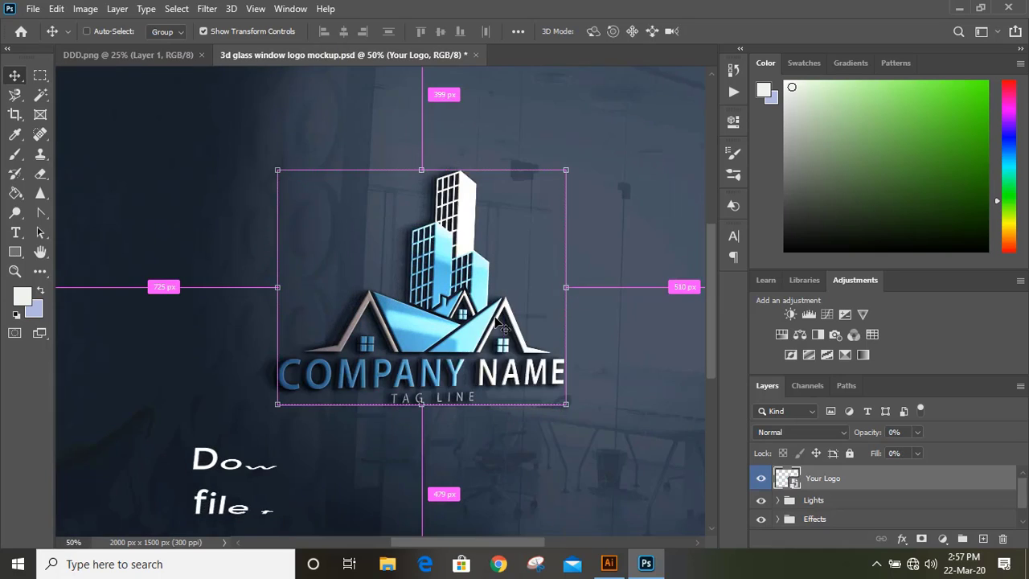
{"action": "left_click", "coordinate": [590, 104]}
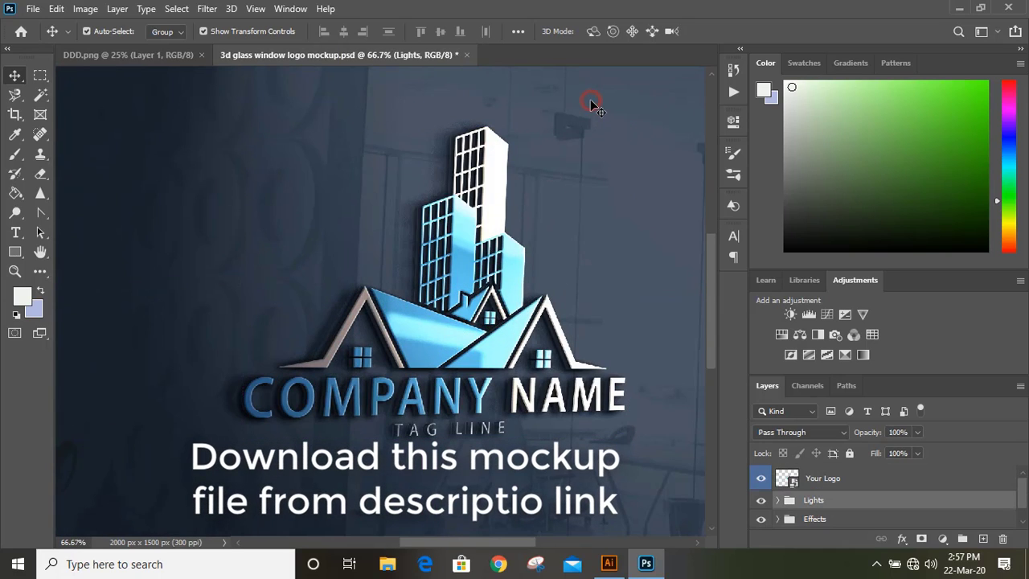